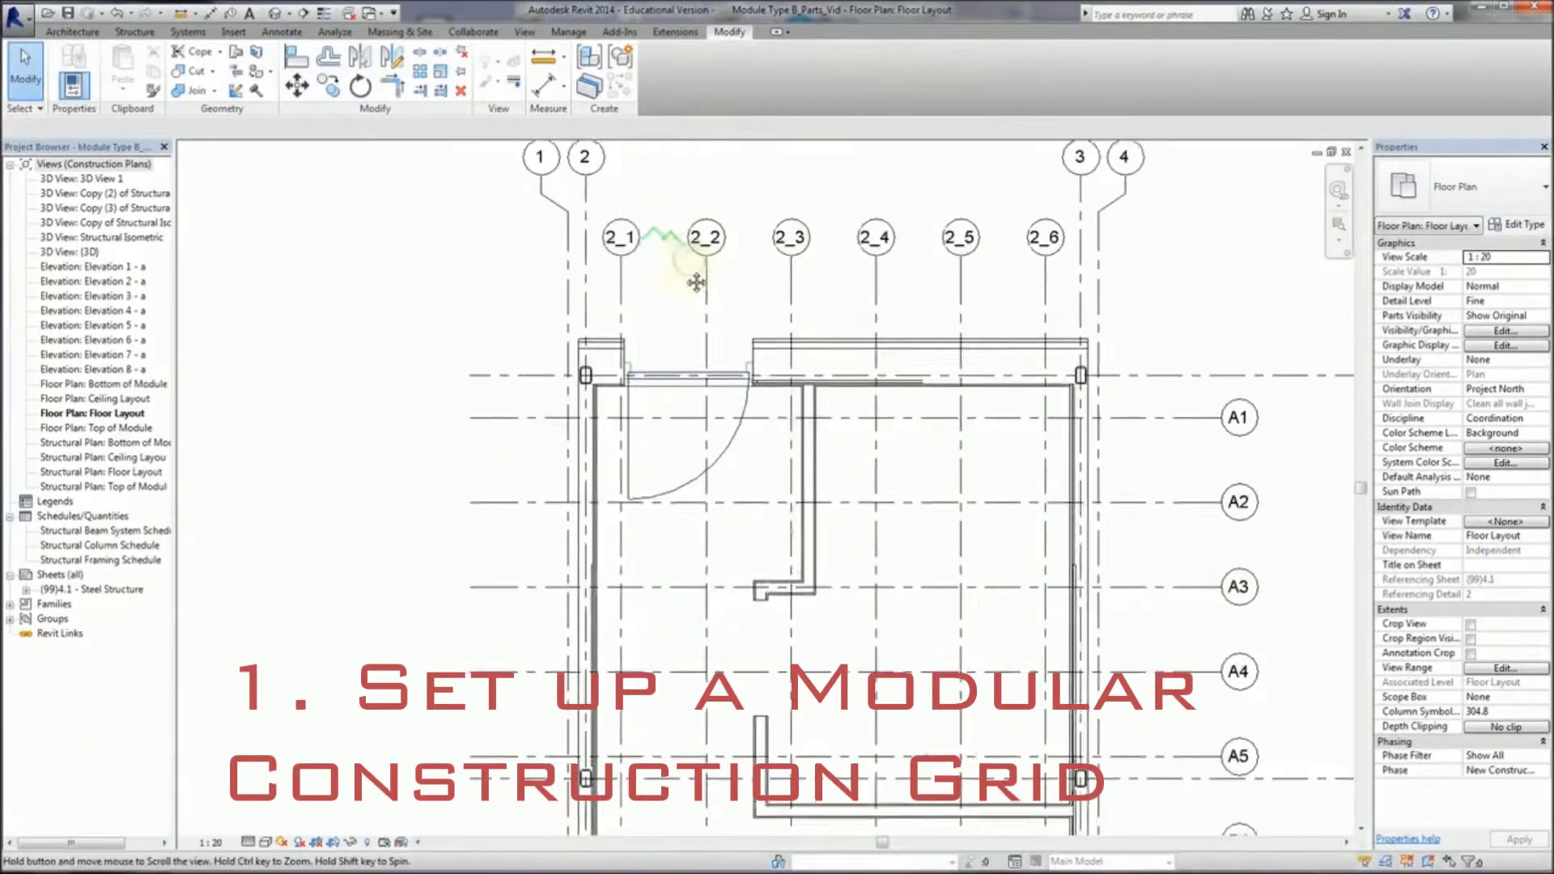
Step: Place an aligned dimension string above the plan from grid 2 through grids 2_1 to 2_6 to grid 3
middle_click_drag(696, 281, 629, 450)
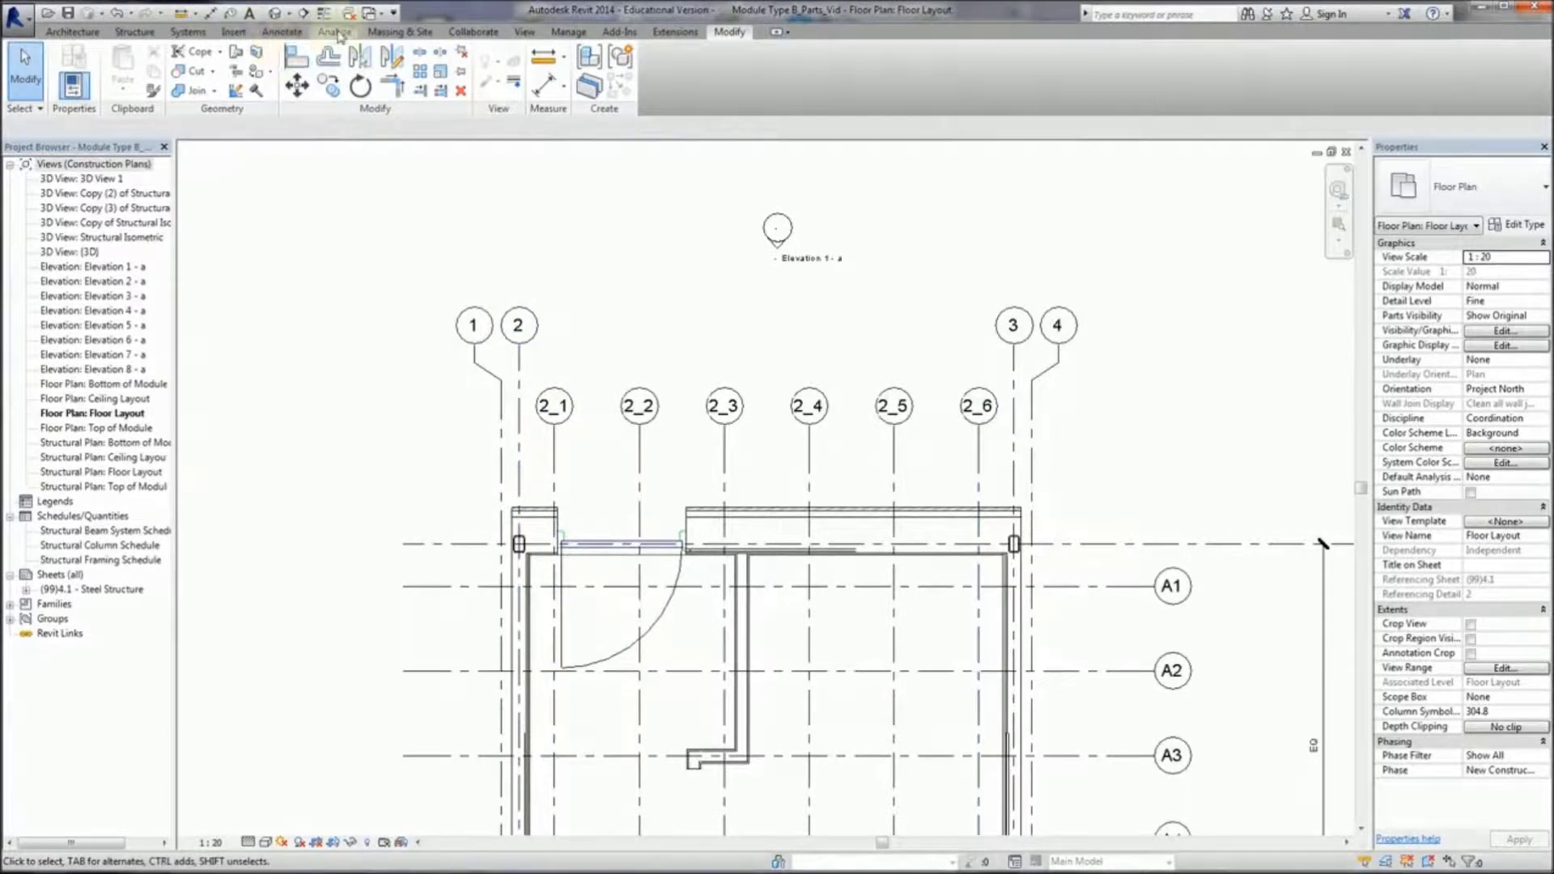
left_click(281, 32)
left_click(69, 64)
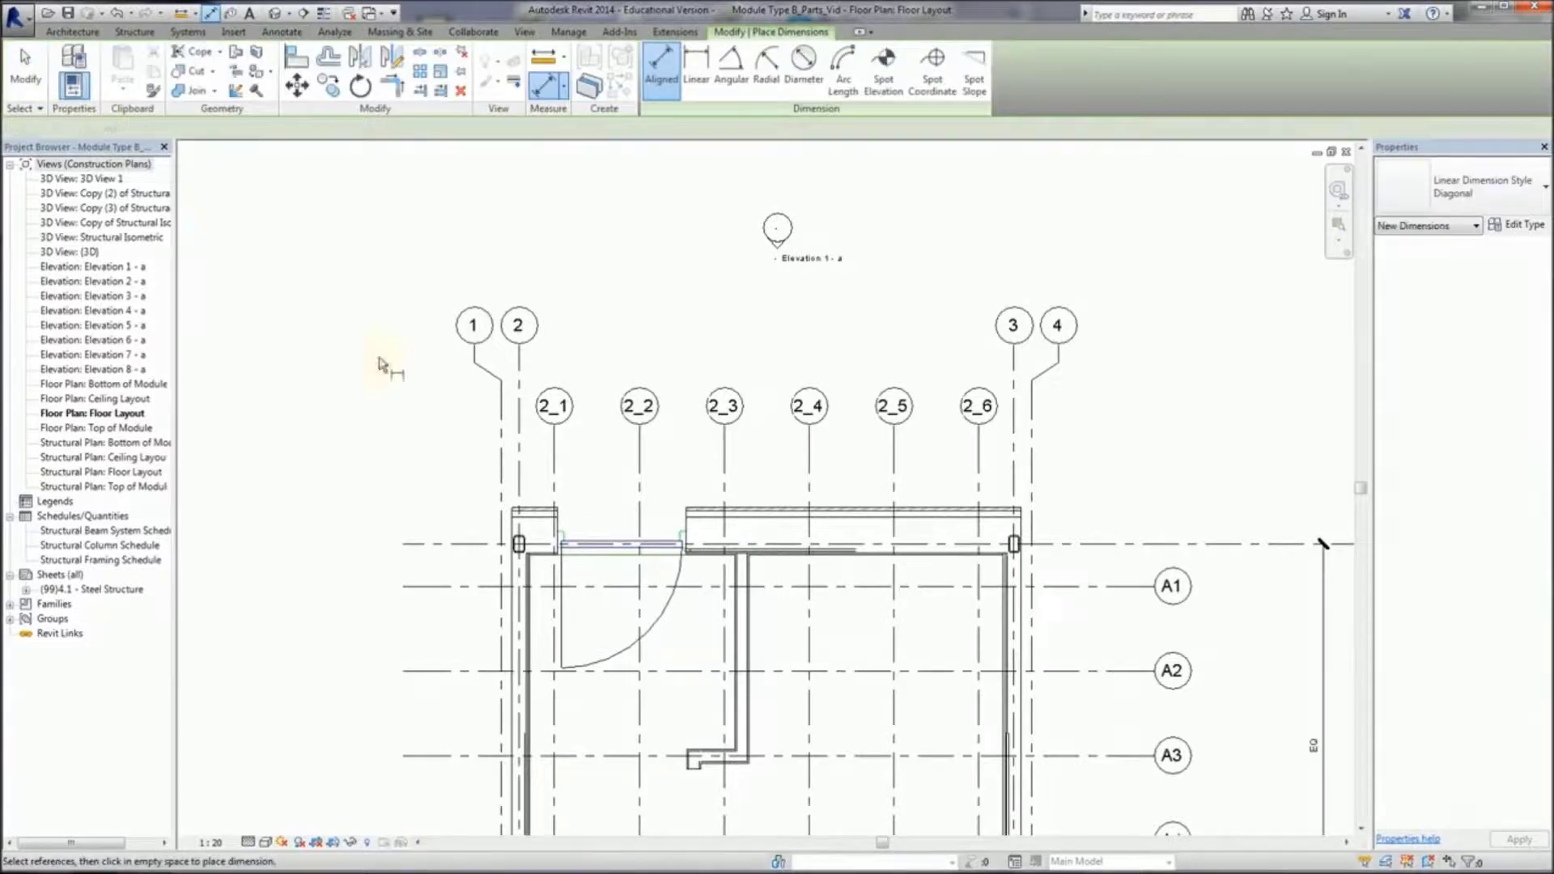
left_click(519, 486)
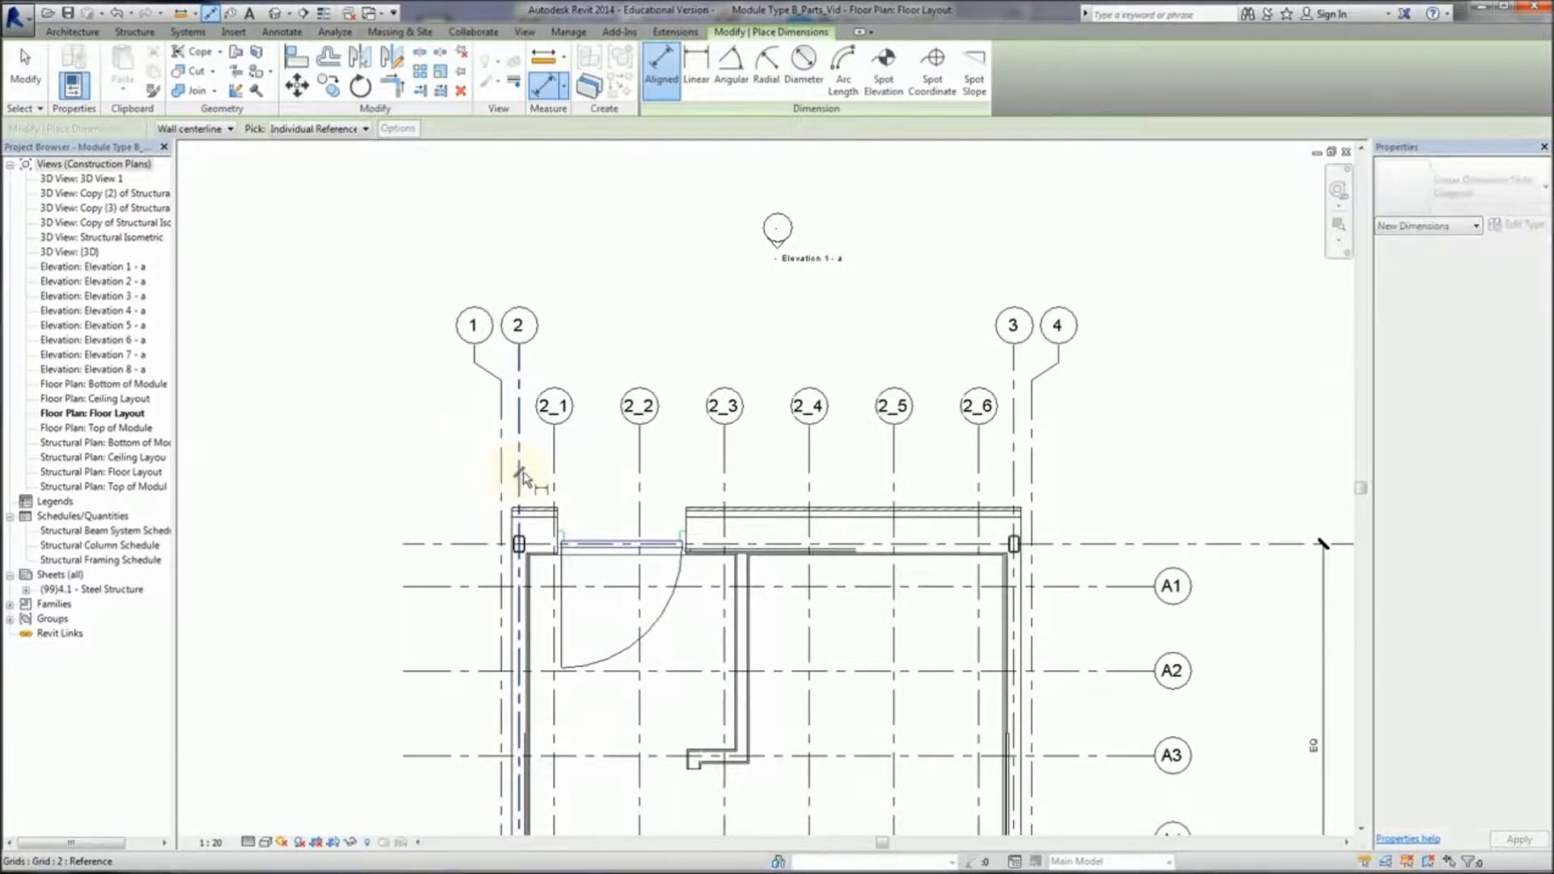
left_click(554, 469)
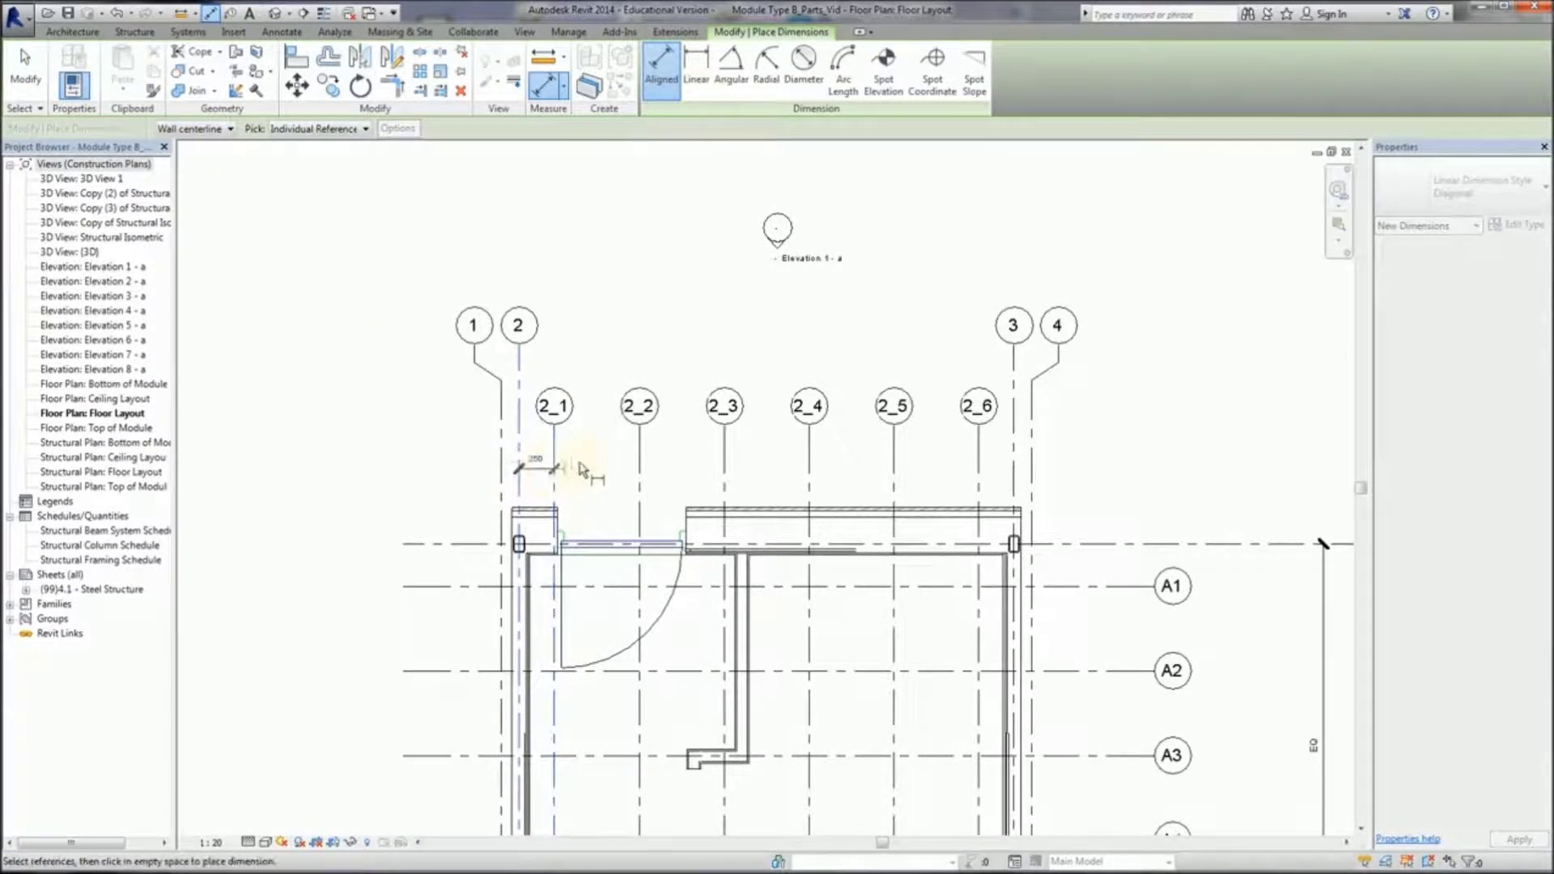
left_click(640, 478)
left_click(724, 476)
left_click(809, 476)
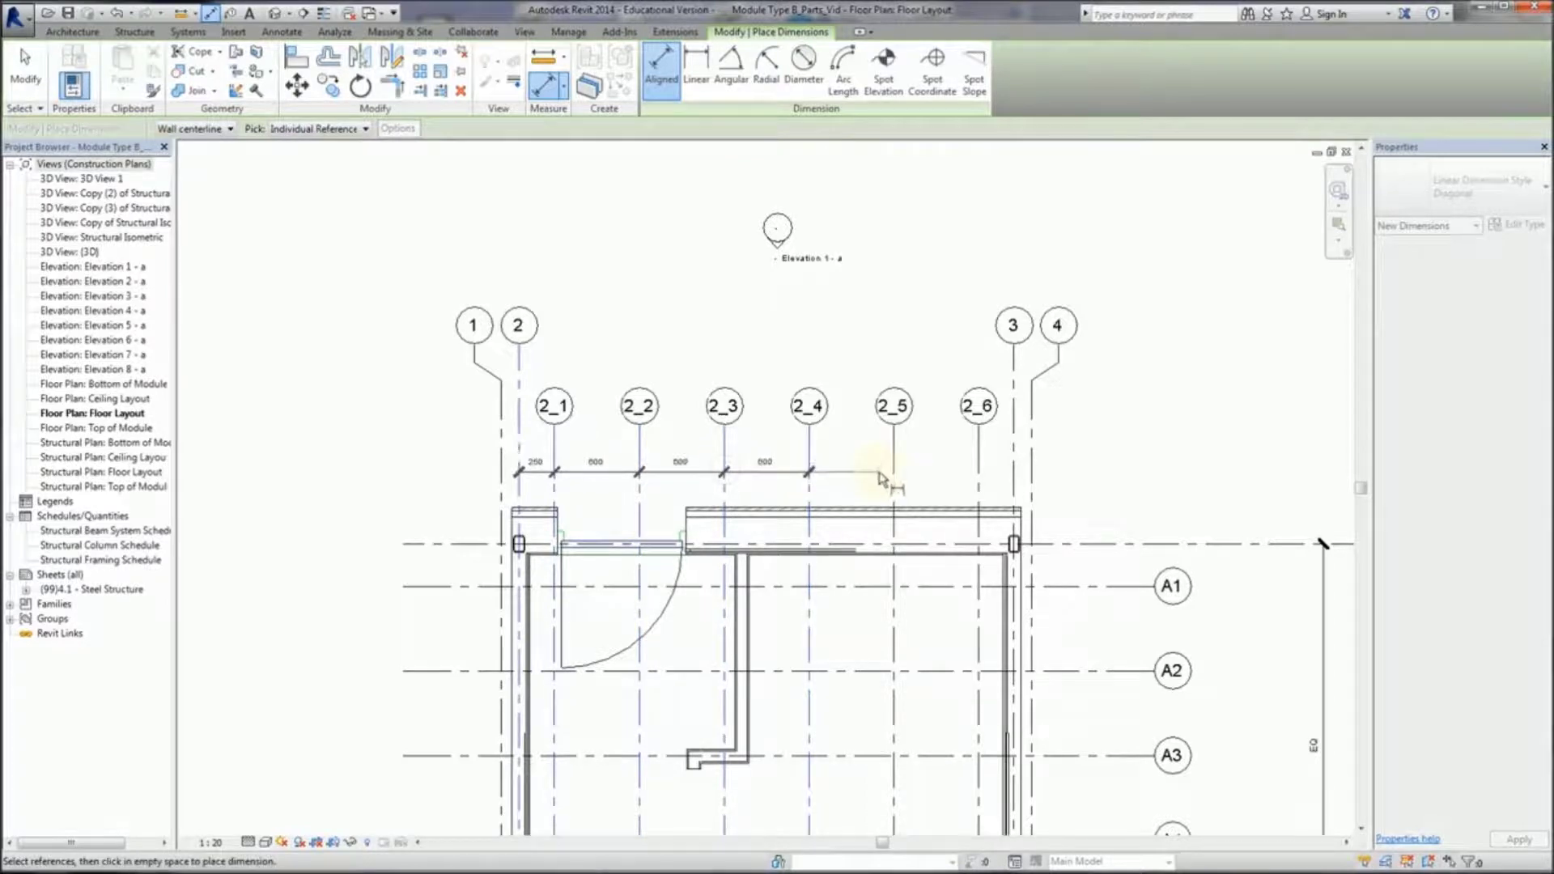
left_click(893, 471)
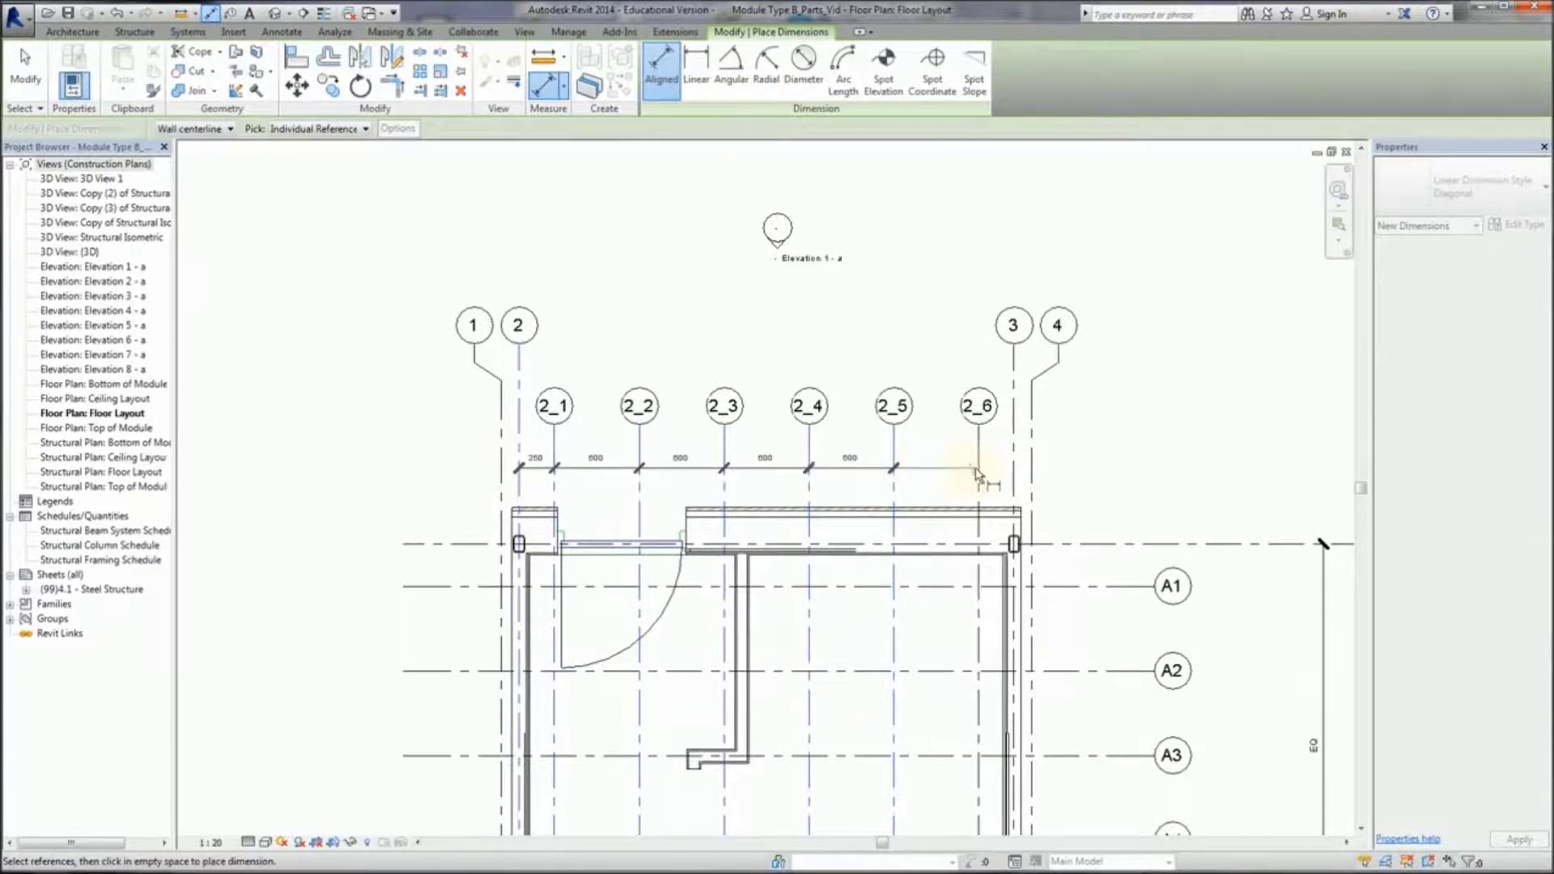
left_click(978, 472)
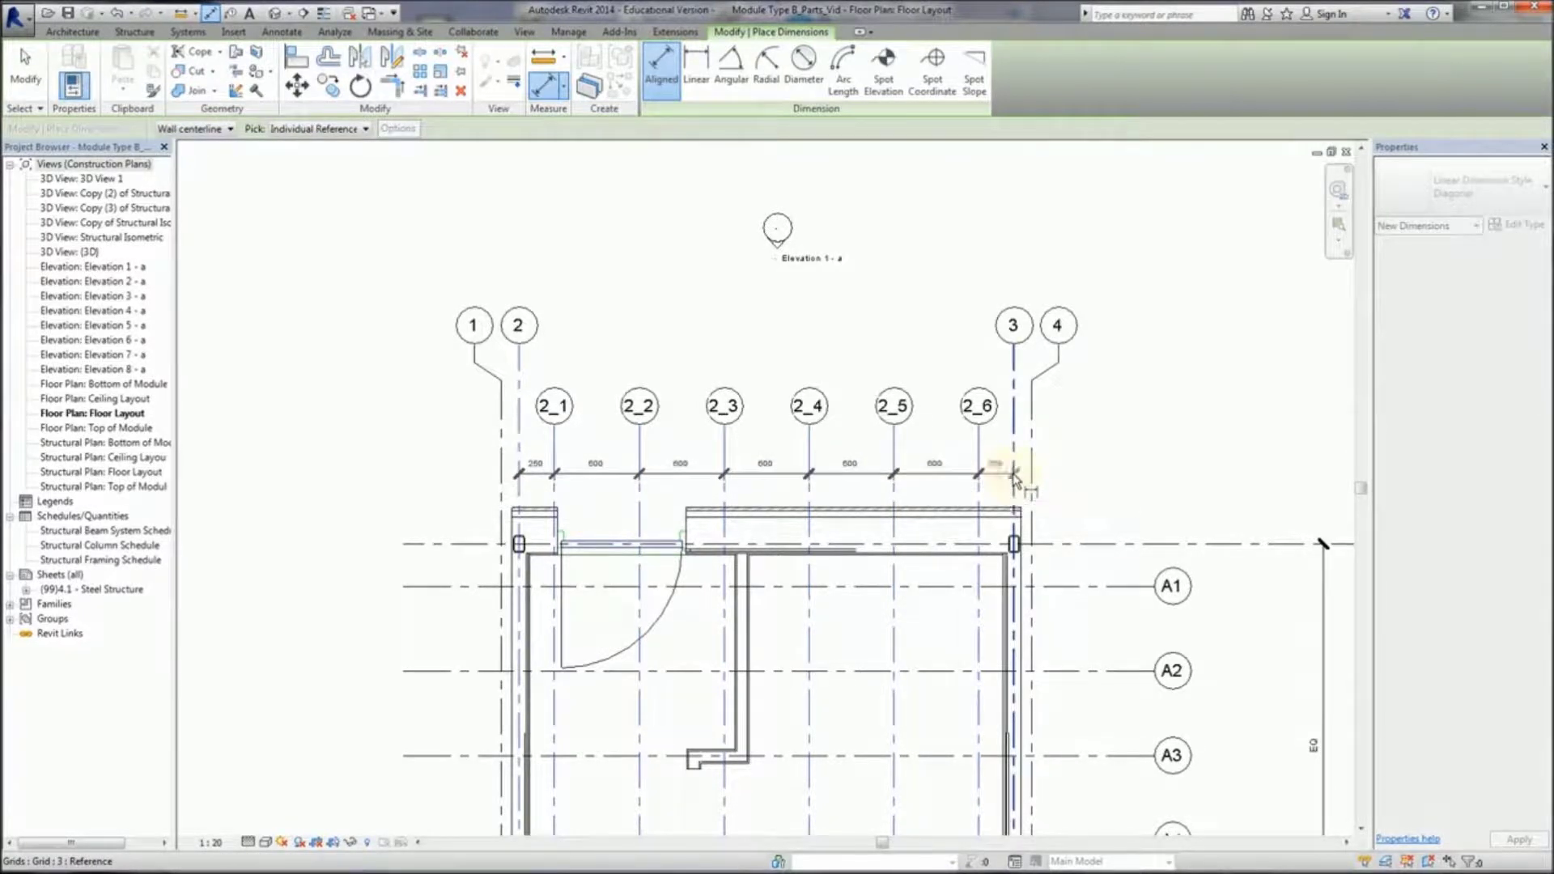
left_click(1013, 476)
left_click(1011, 484)
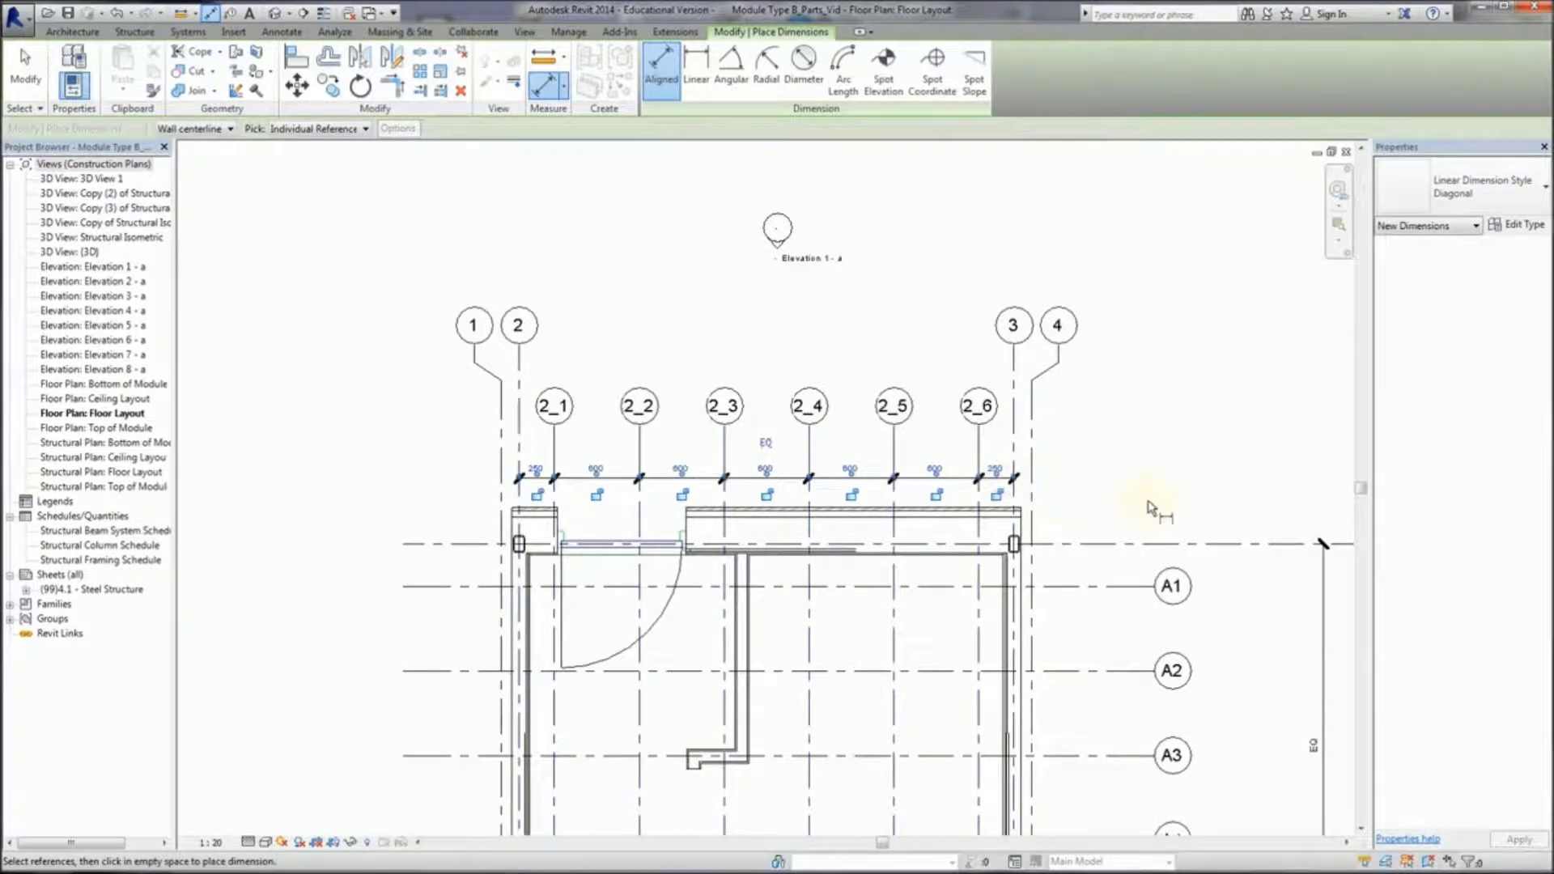
key("Escape")
key("Escape")
Step: Place a vertical aligned dimension string across the horizontal grids from A down to C4
middle_click_drag(1136, 518, 1028, 455)
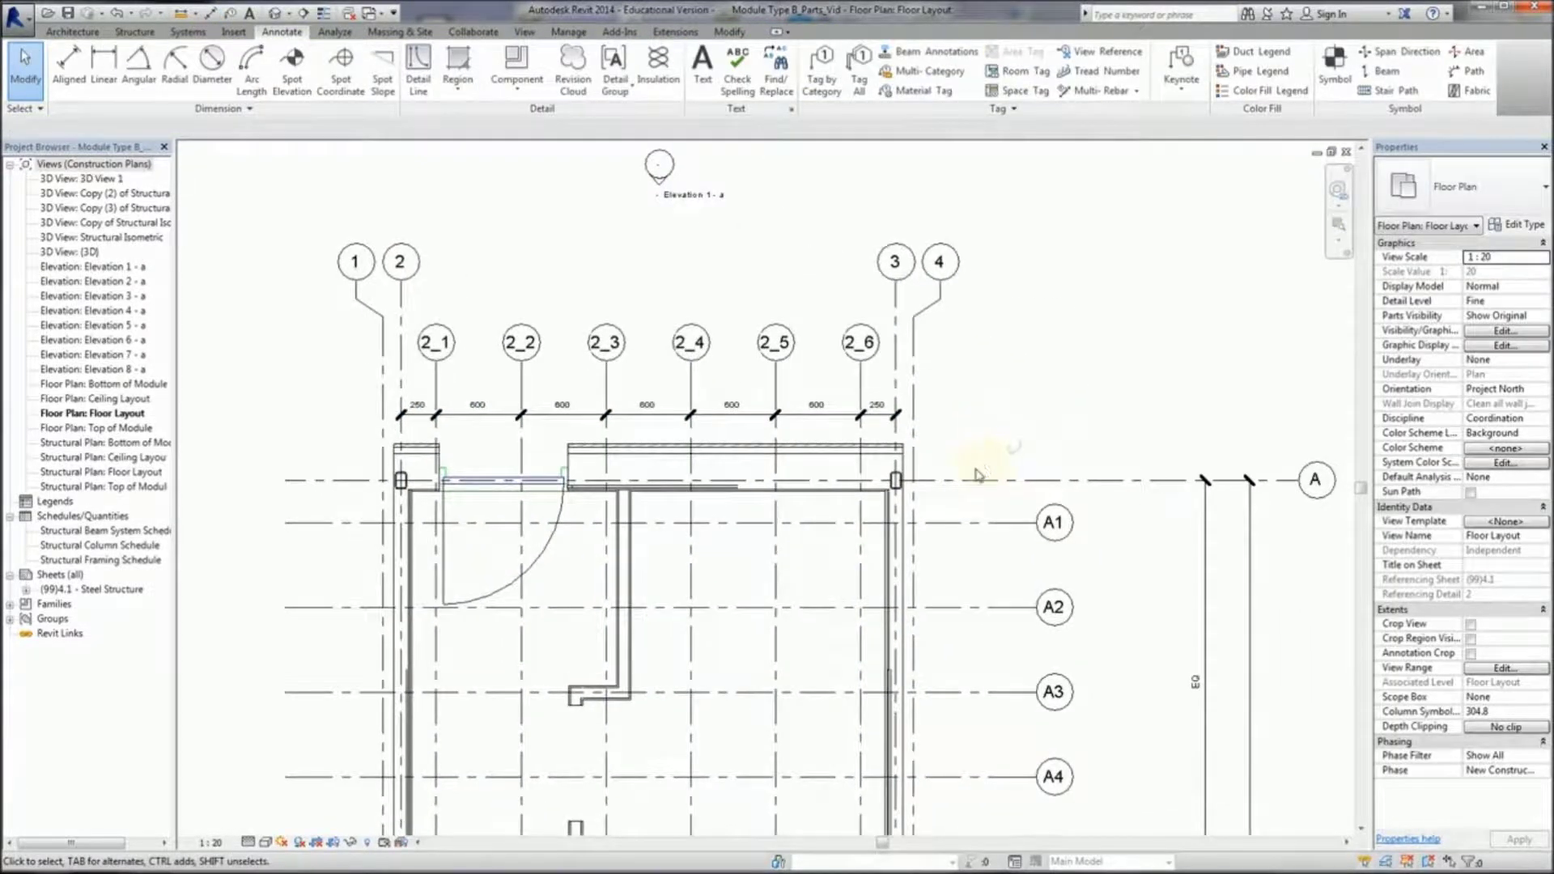
left_click(68, 72)
scroll(873, 353, "down", 2)
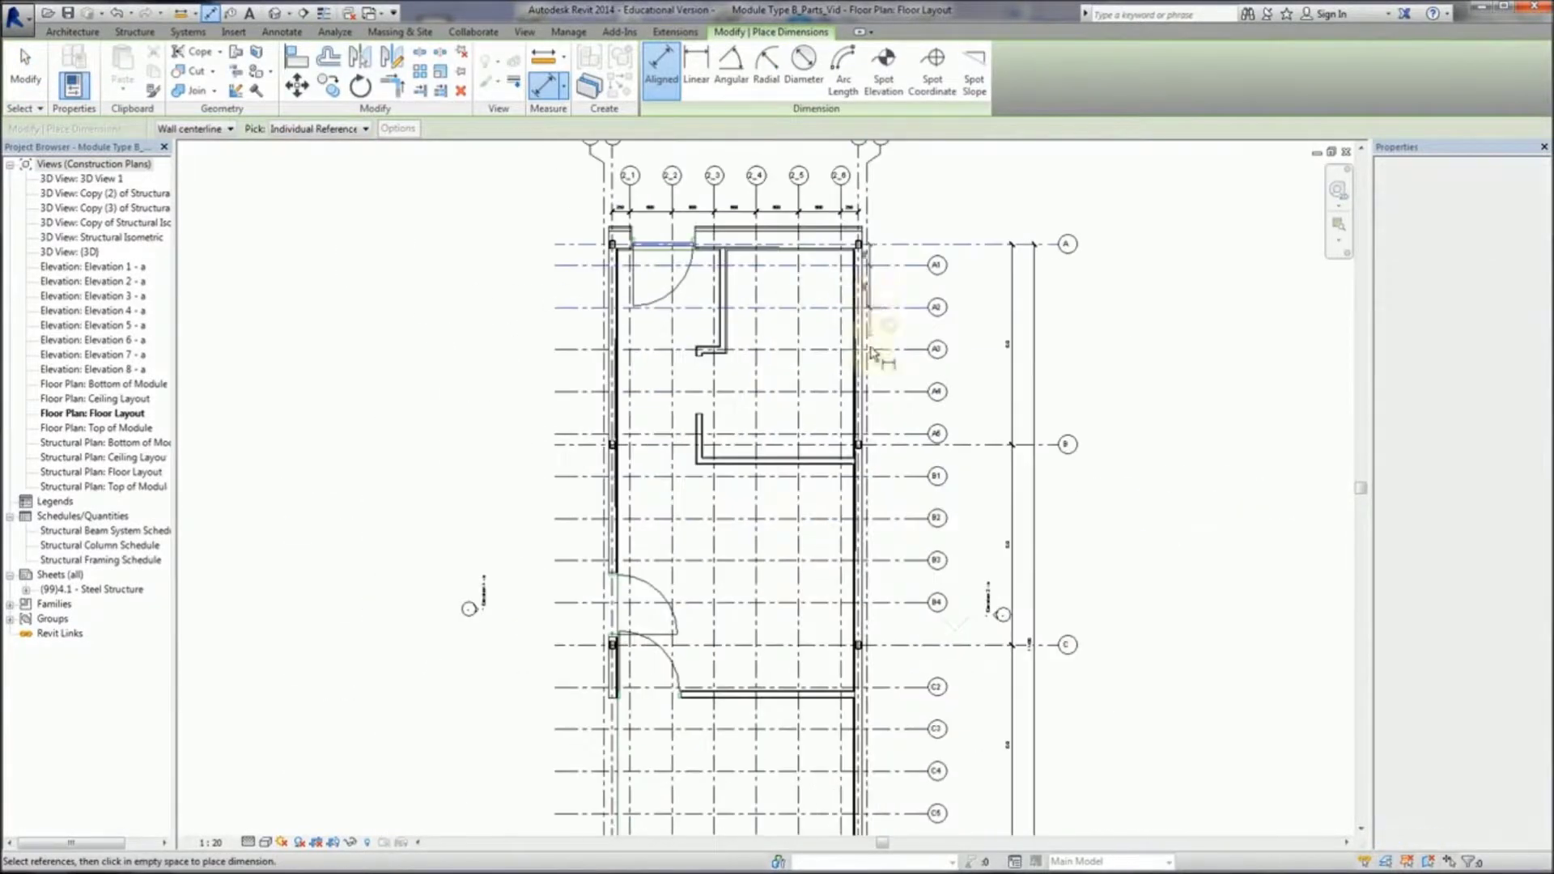
left_click(890, 349)
left_click(890, 392)
left_click(891, 434)
left_click(893, 476)
left_click(894, 518)
left_click(895, 560)
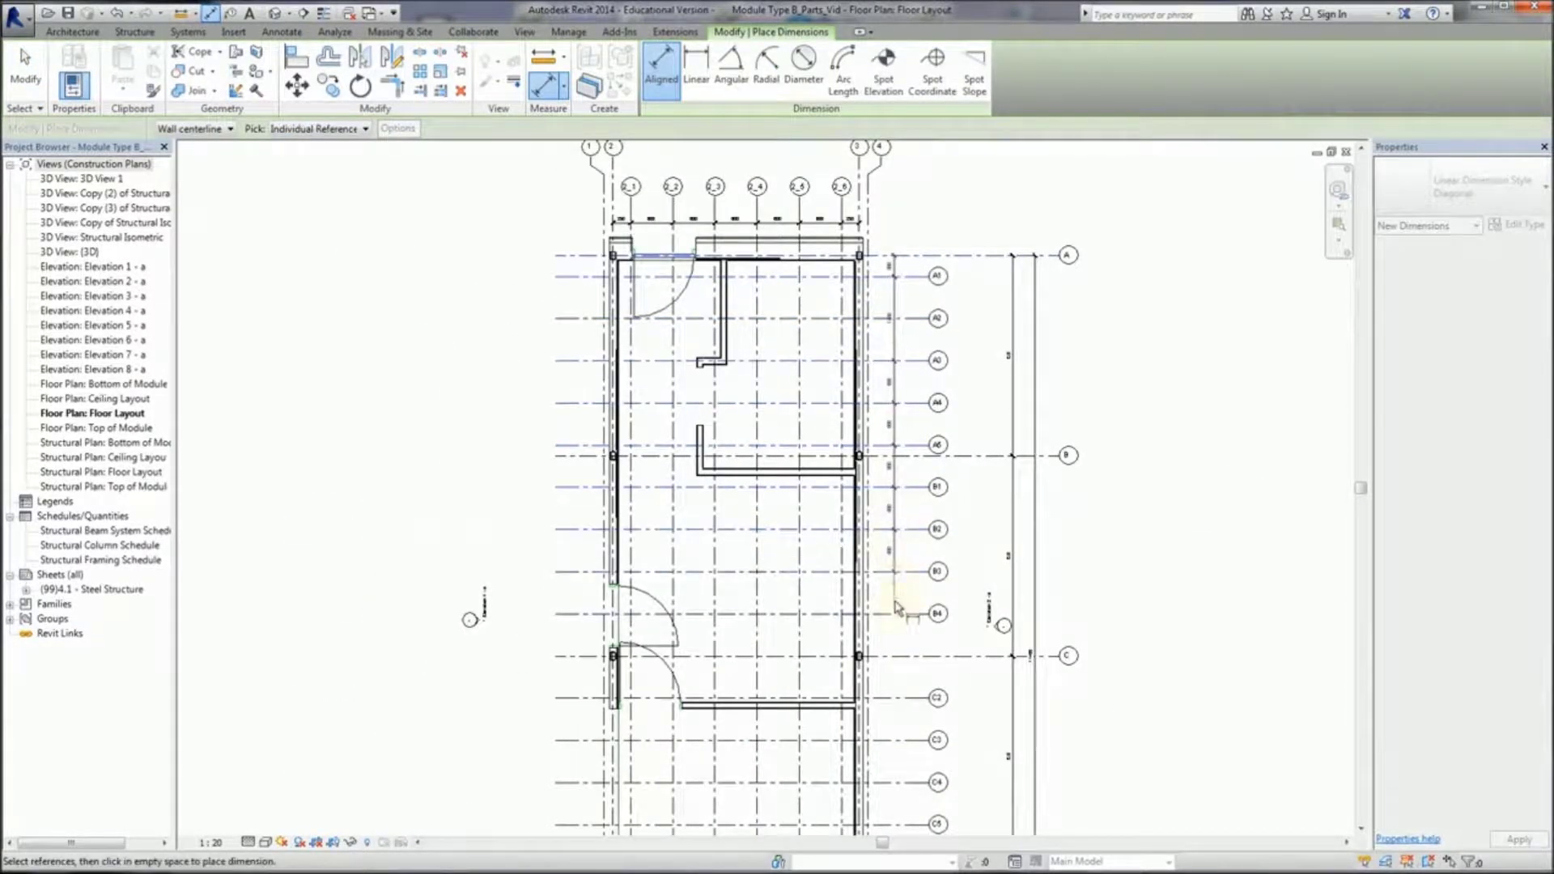
left_click(894, 613)
left_click(894, 655)
middle_click_drag(895, 711, 888, 555)
left_click(888, 483)
left_click(889, 526)
left_click(889, 568)
key("Escape")
key("Escape")
Step: Add another vertical aligned dimension string from grid C4 down through grids C5 and D1 to D5
scroll(885, 615, "up", 3)
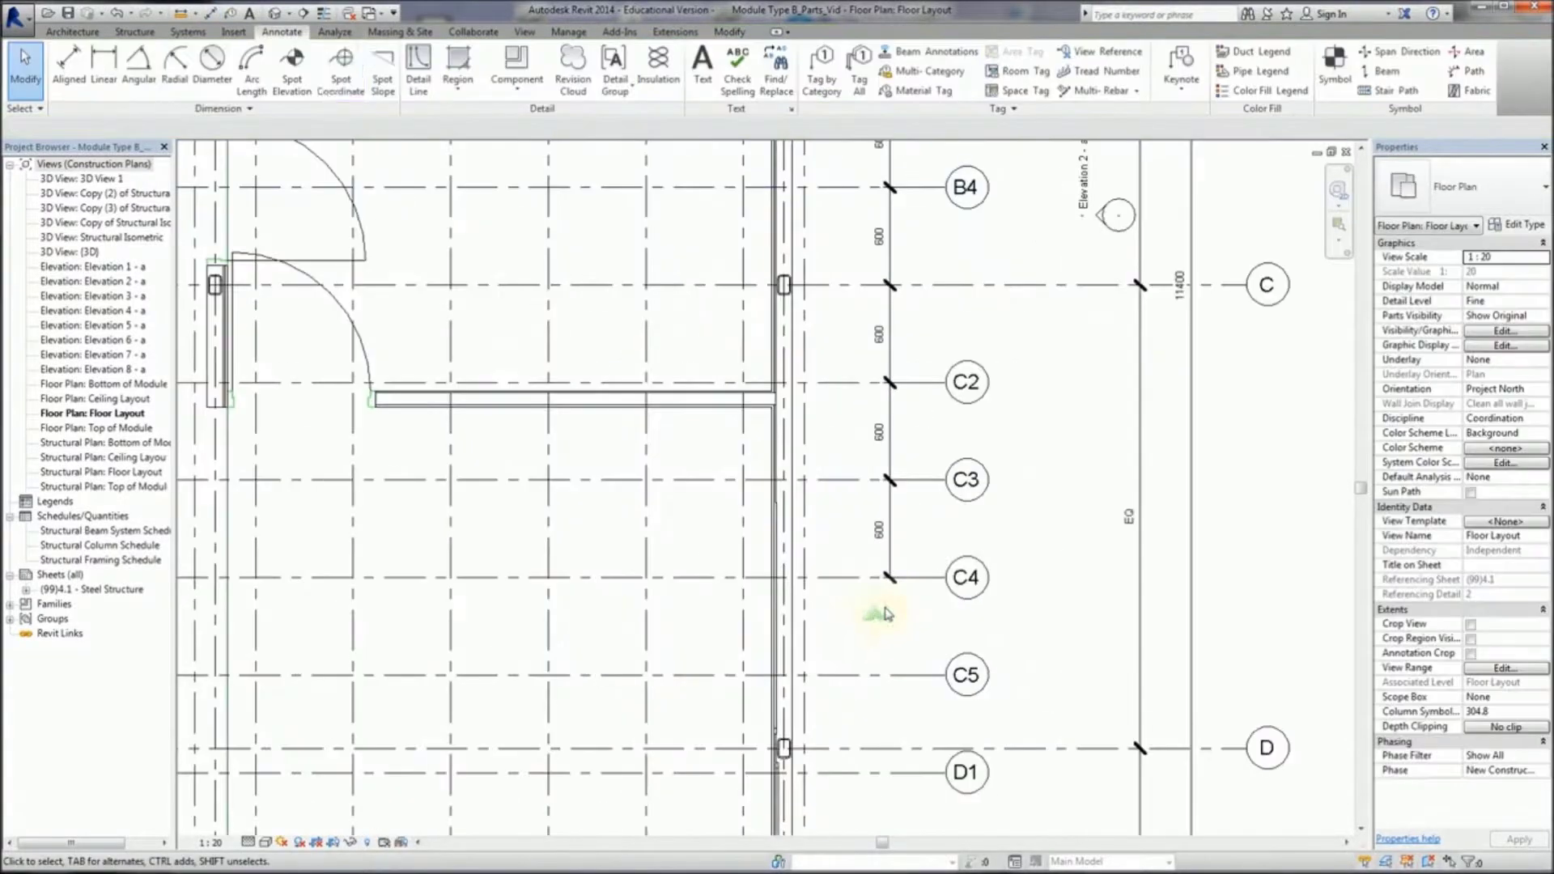
key("d")
key("i")
left_click(859, 577)
left_click(865, 674)
left_click(870, 772)
scroll(883, 777, "down", 2)
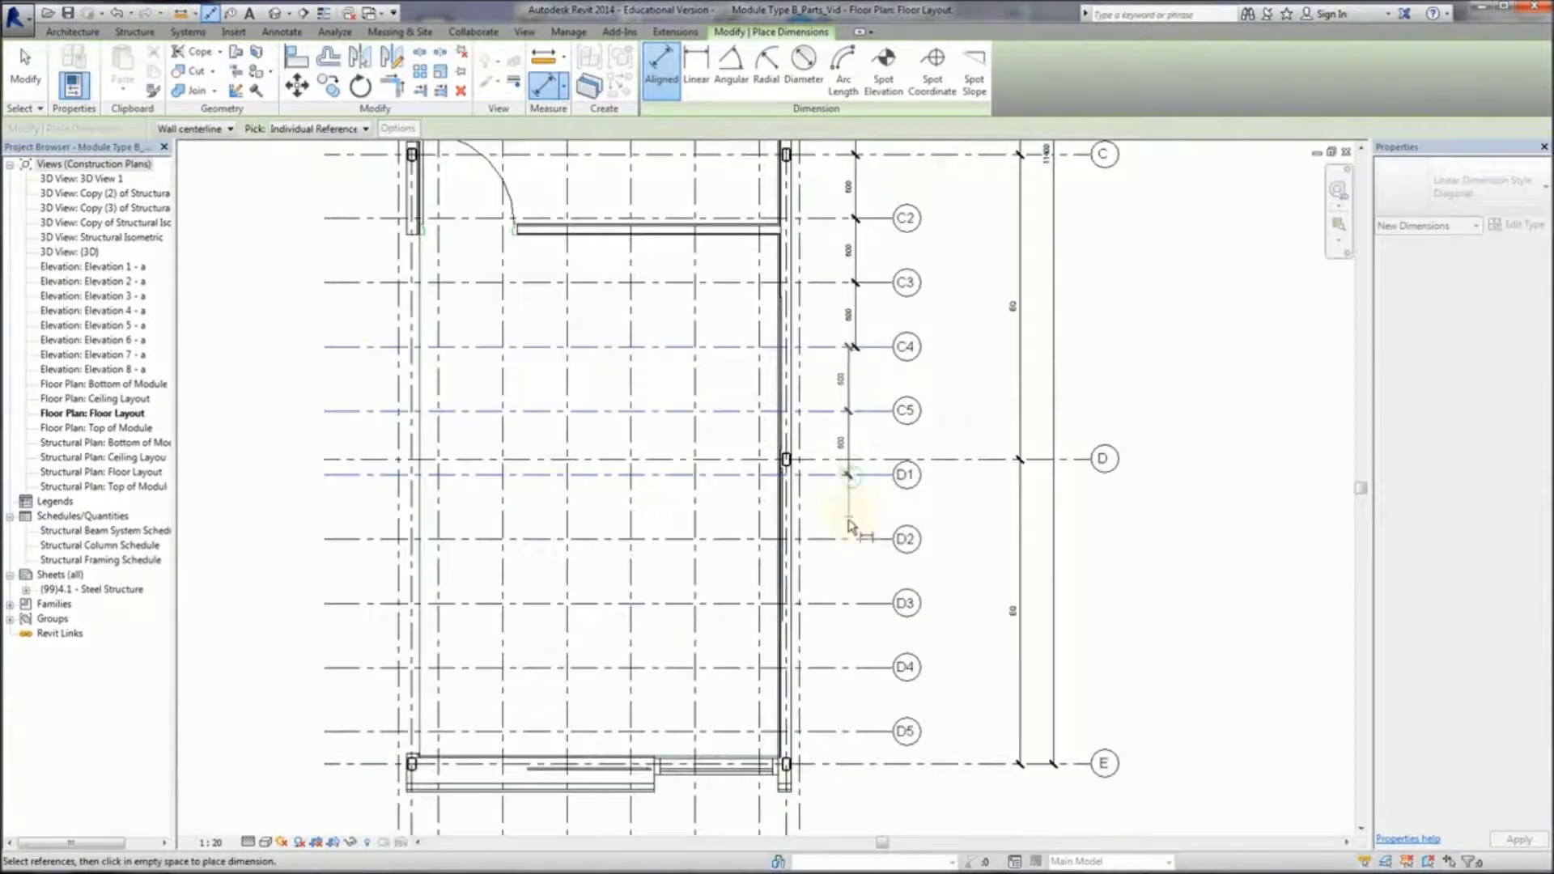
left_click(850, 538)
left_click(854, 603)
left_click(860, 667)
left_click(858, 731)
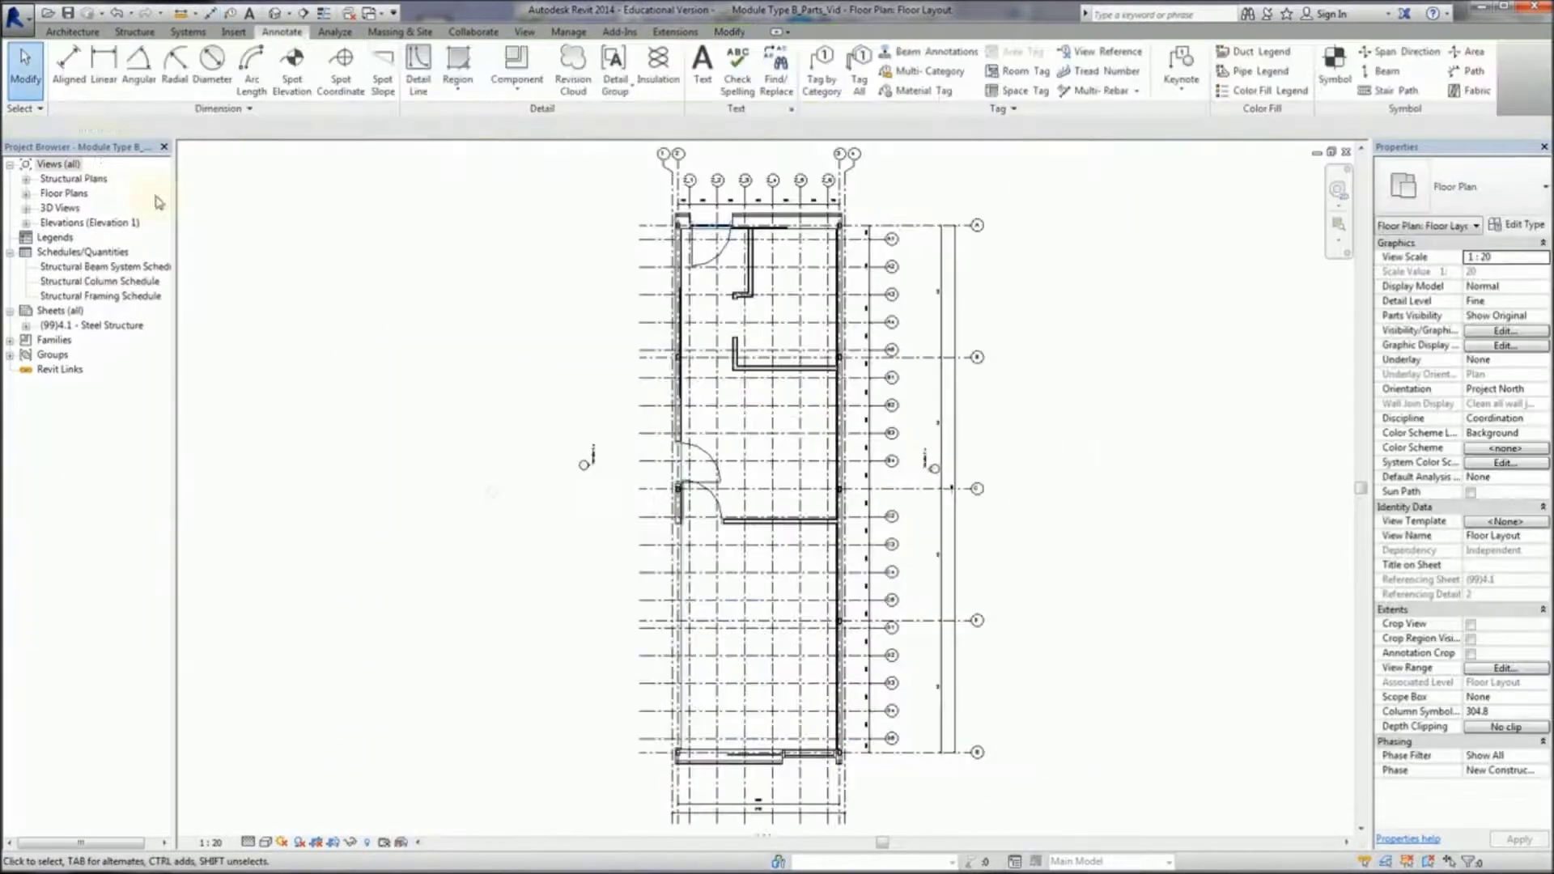
Step: Duplicate the Floor Layout floor plan without its detailing and rename the copy Construction Plan
left_click(27, 194)
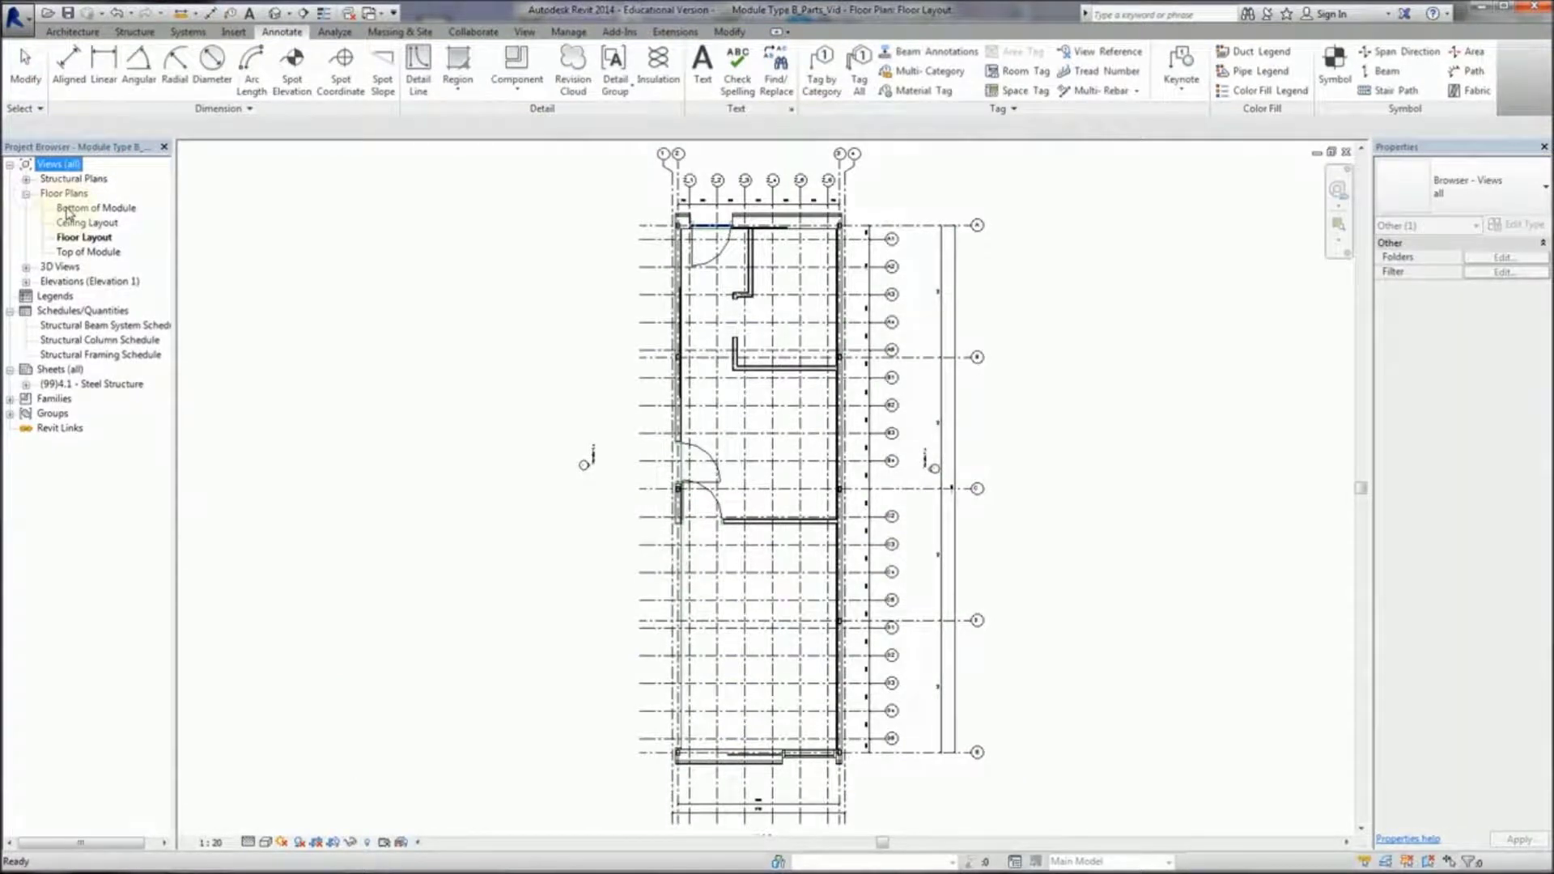
right_click(84, 239)
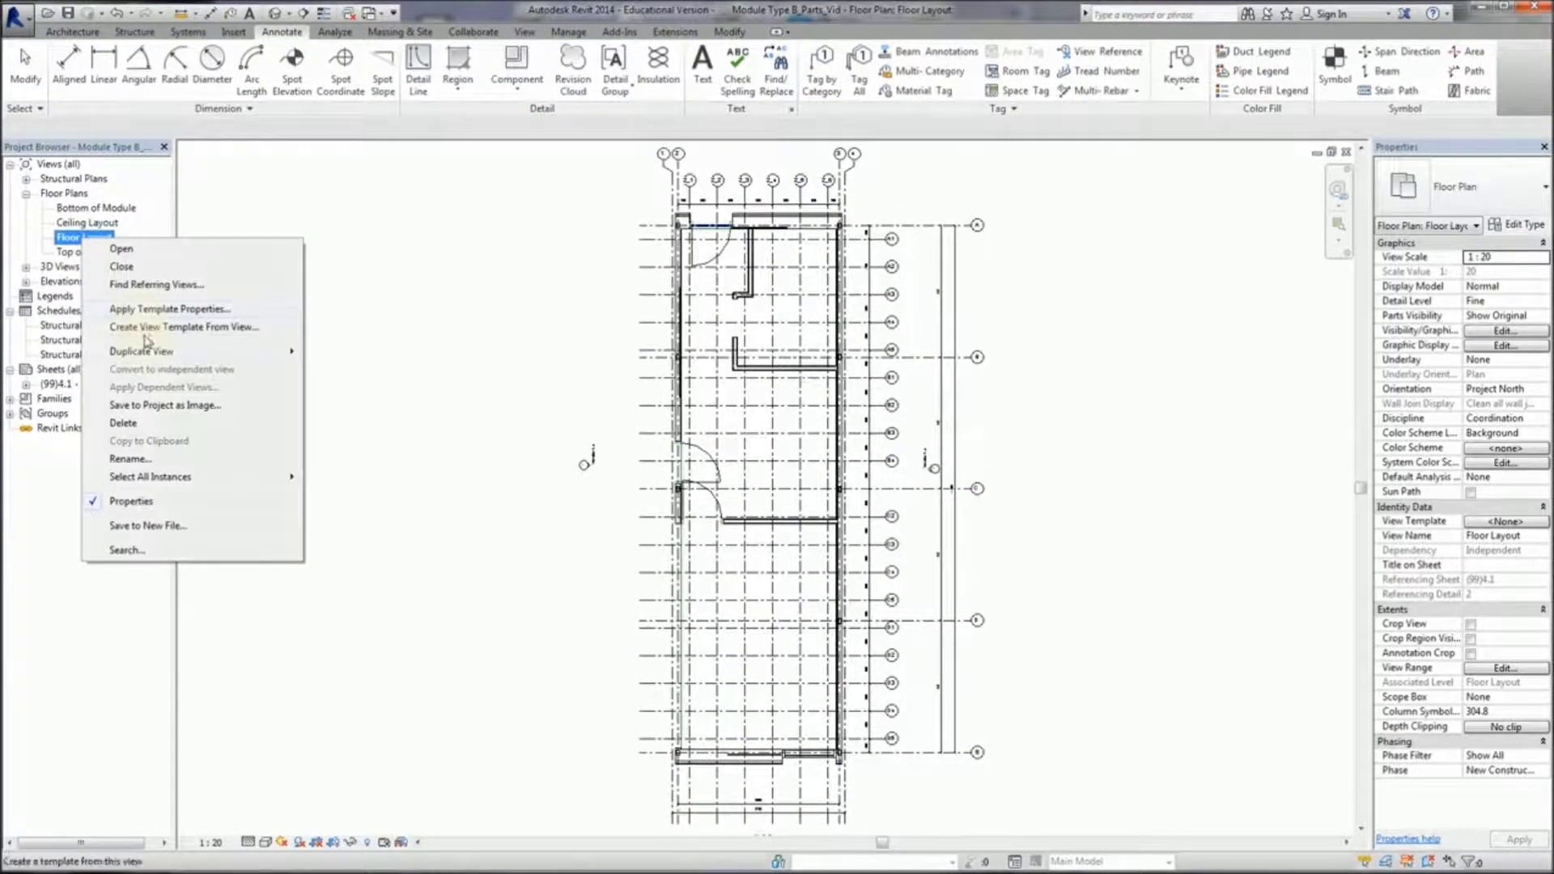
mouse_move(162, 351)
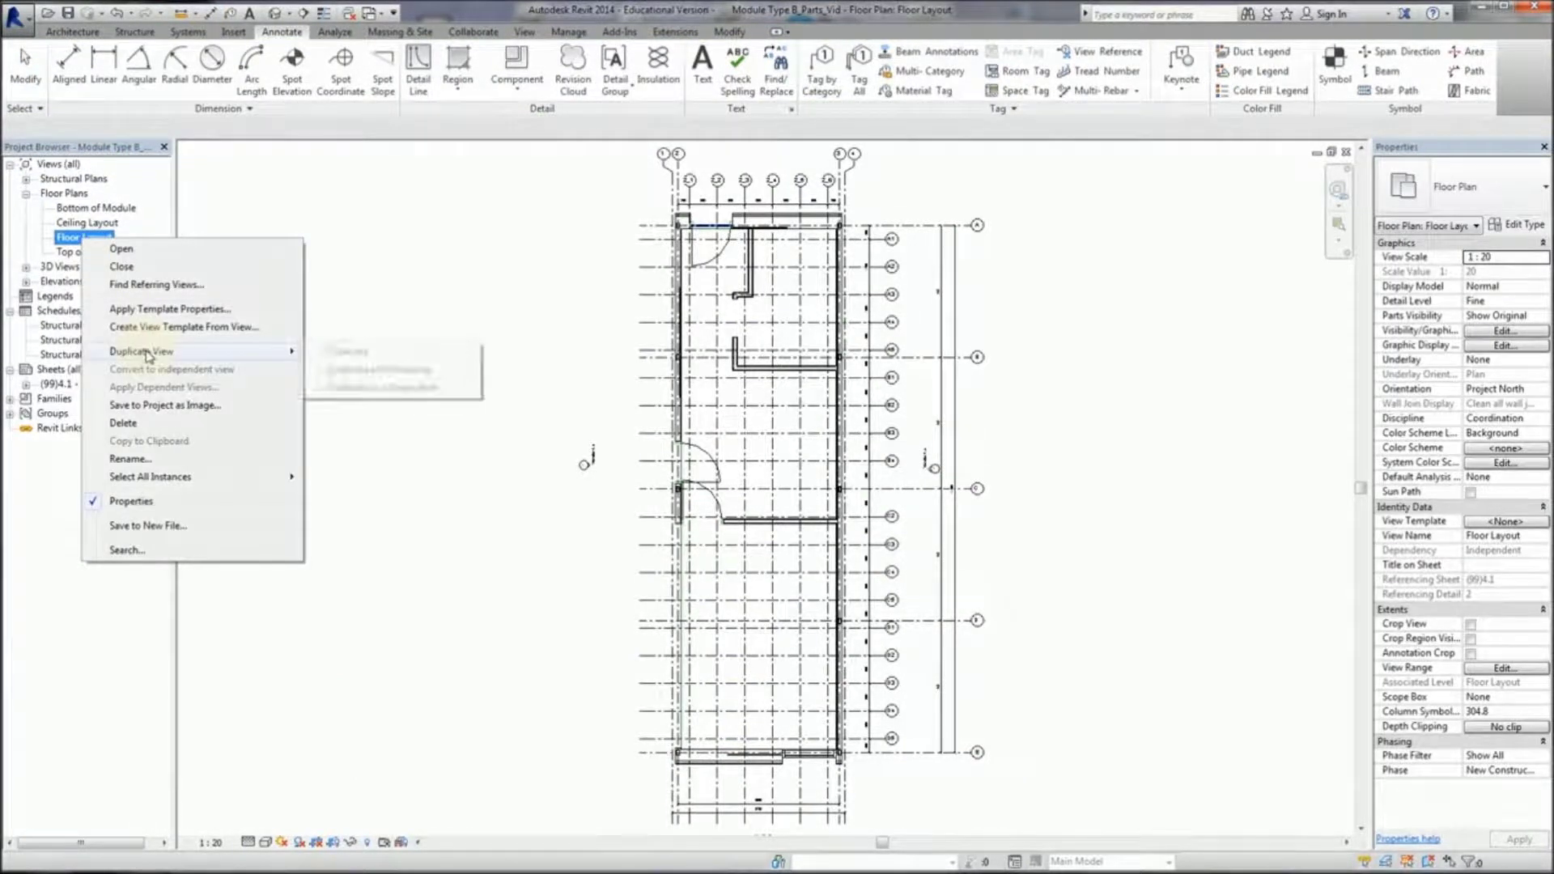
left_click(396, 355)
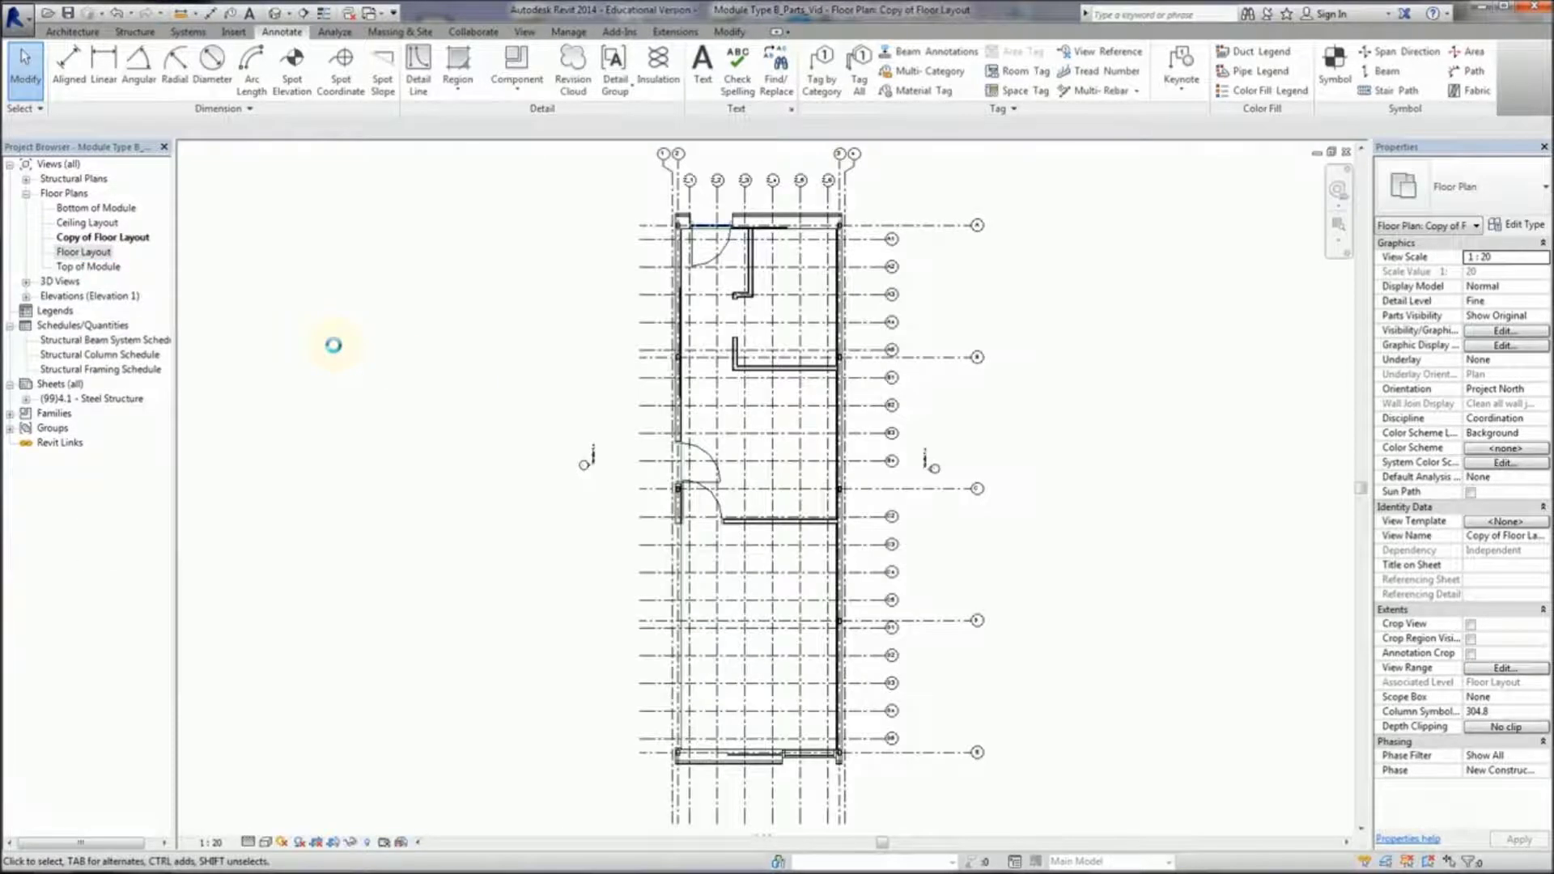
right_click(101, 236)
left_click(182, 468)
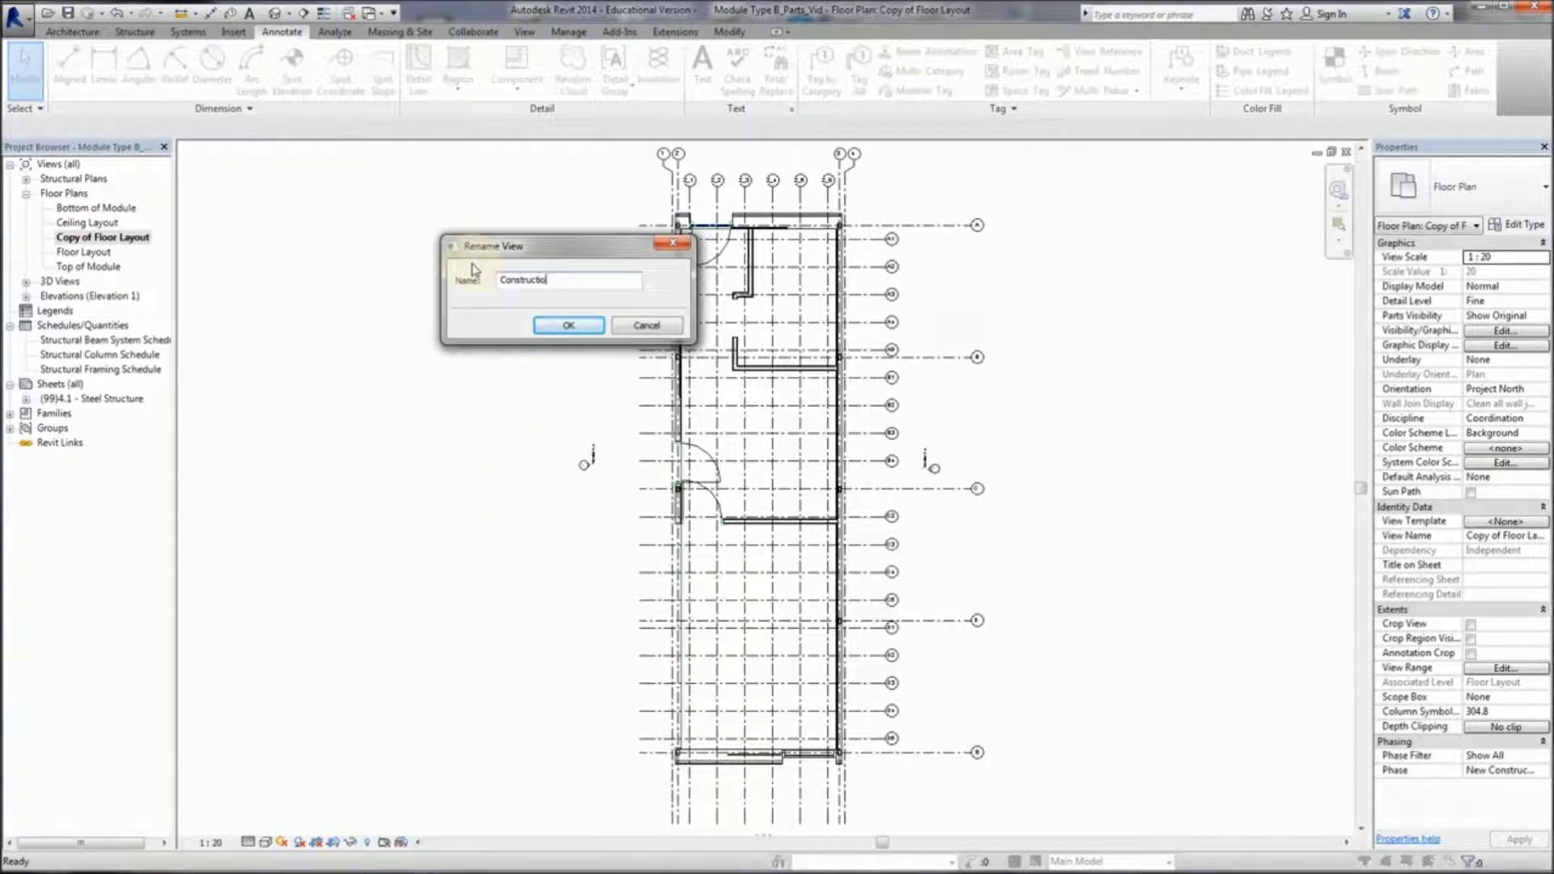
left_click(565, 325)
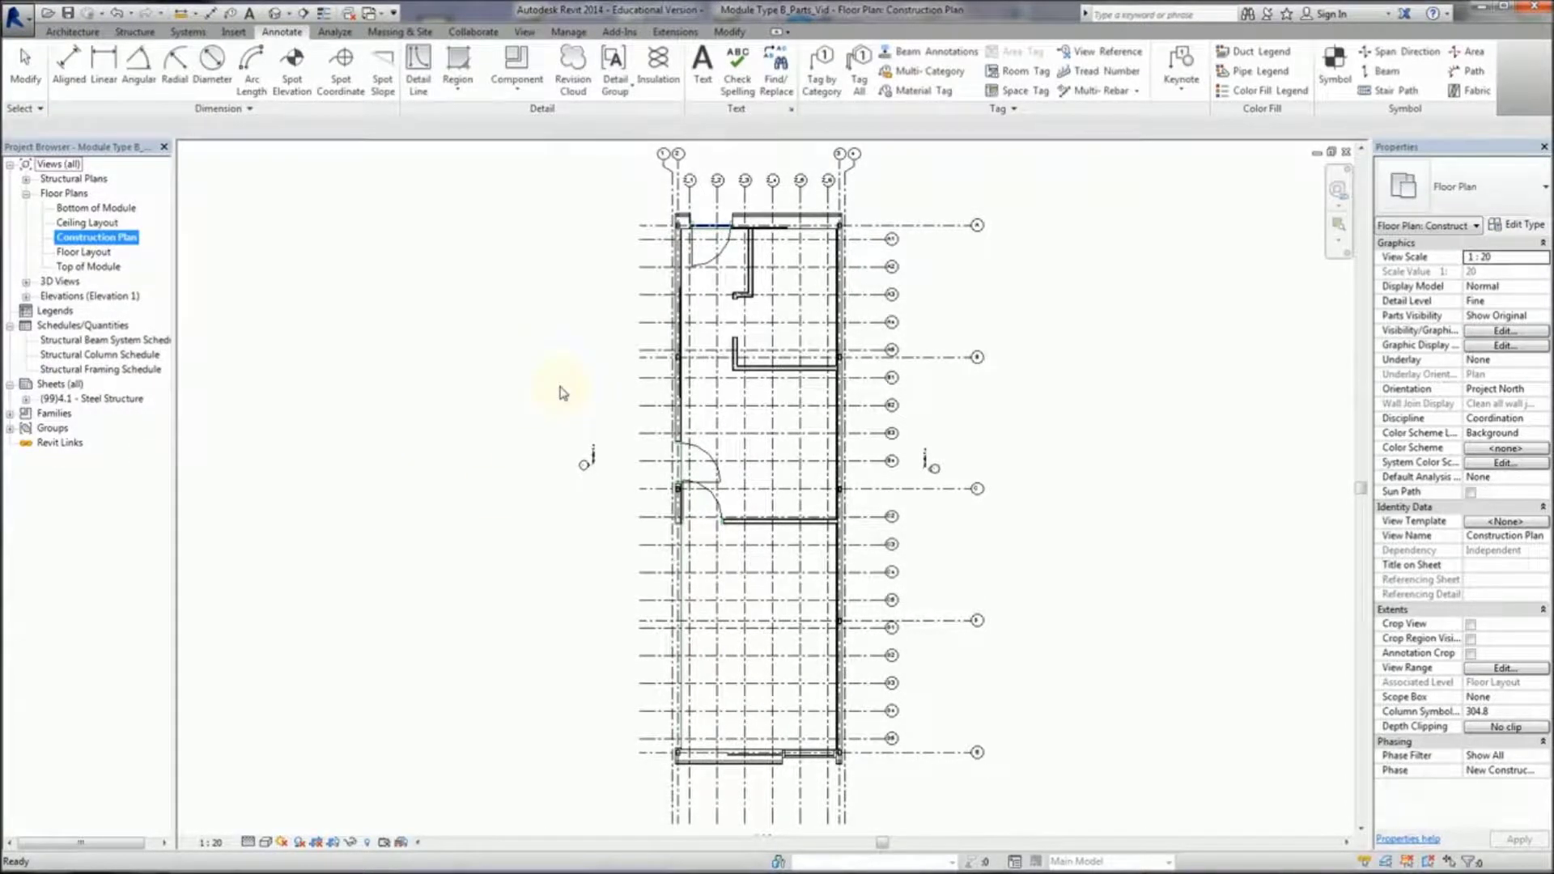
Step: Set the Construction Plan view's parts visibility to Show Parts and apply it
middle_click_drag(984, 445, 946, 435)
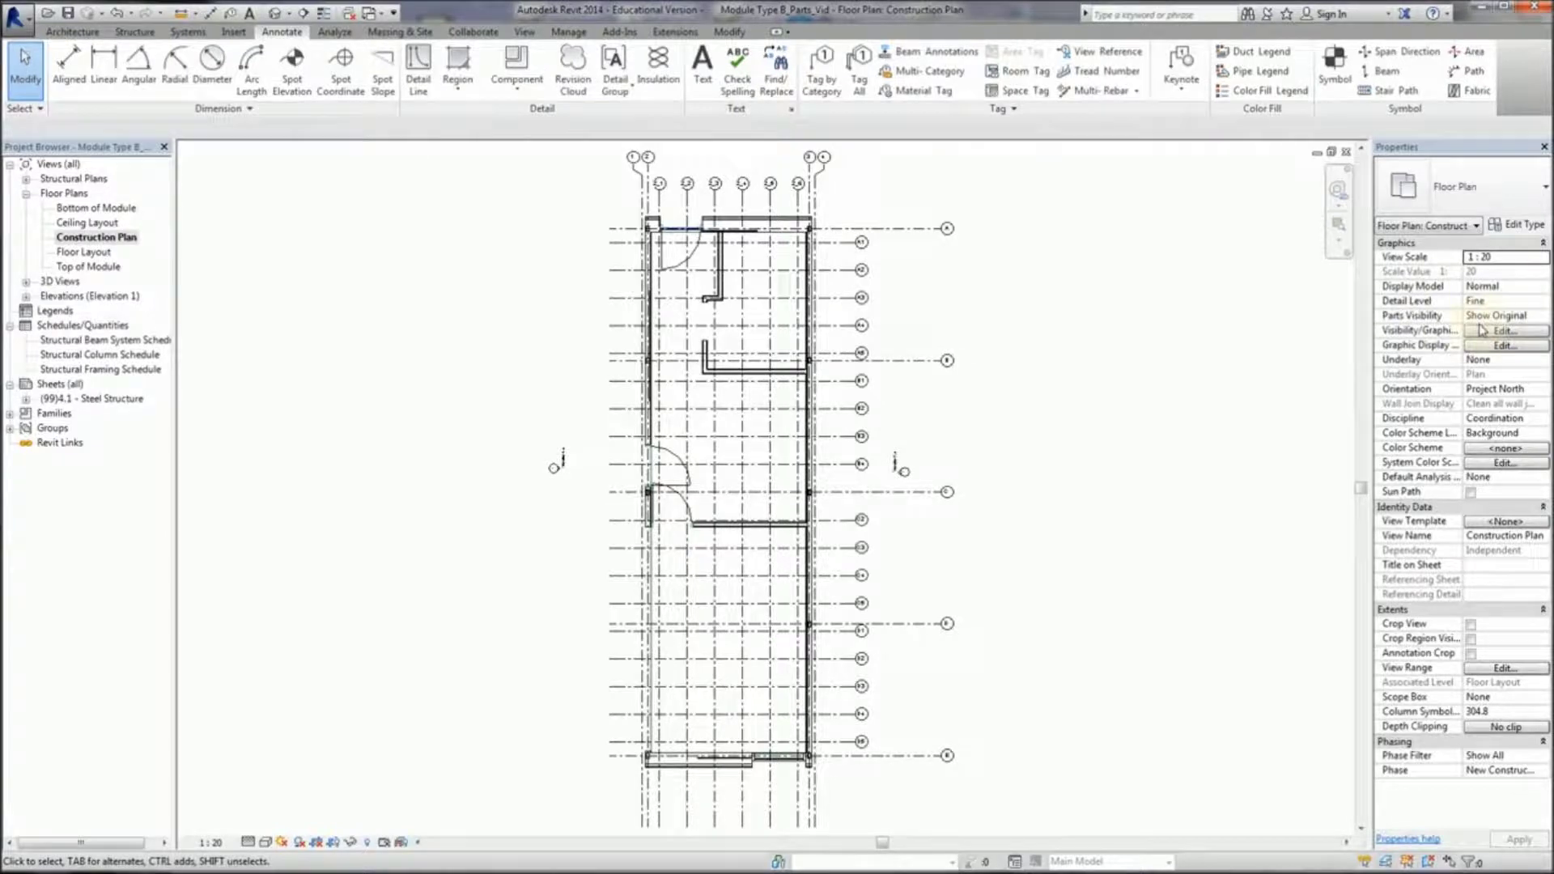
left_click(1546, 316)
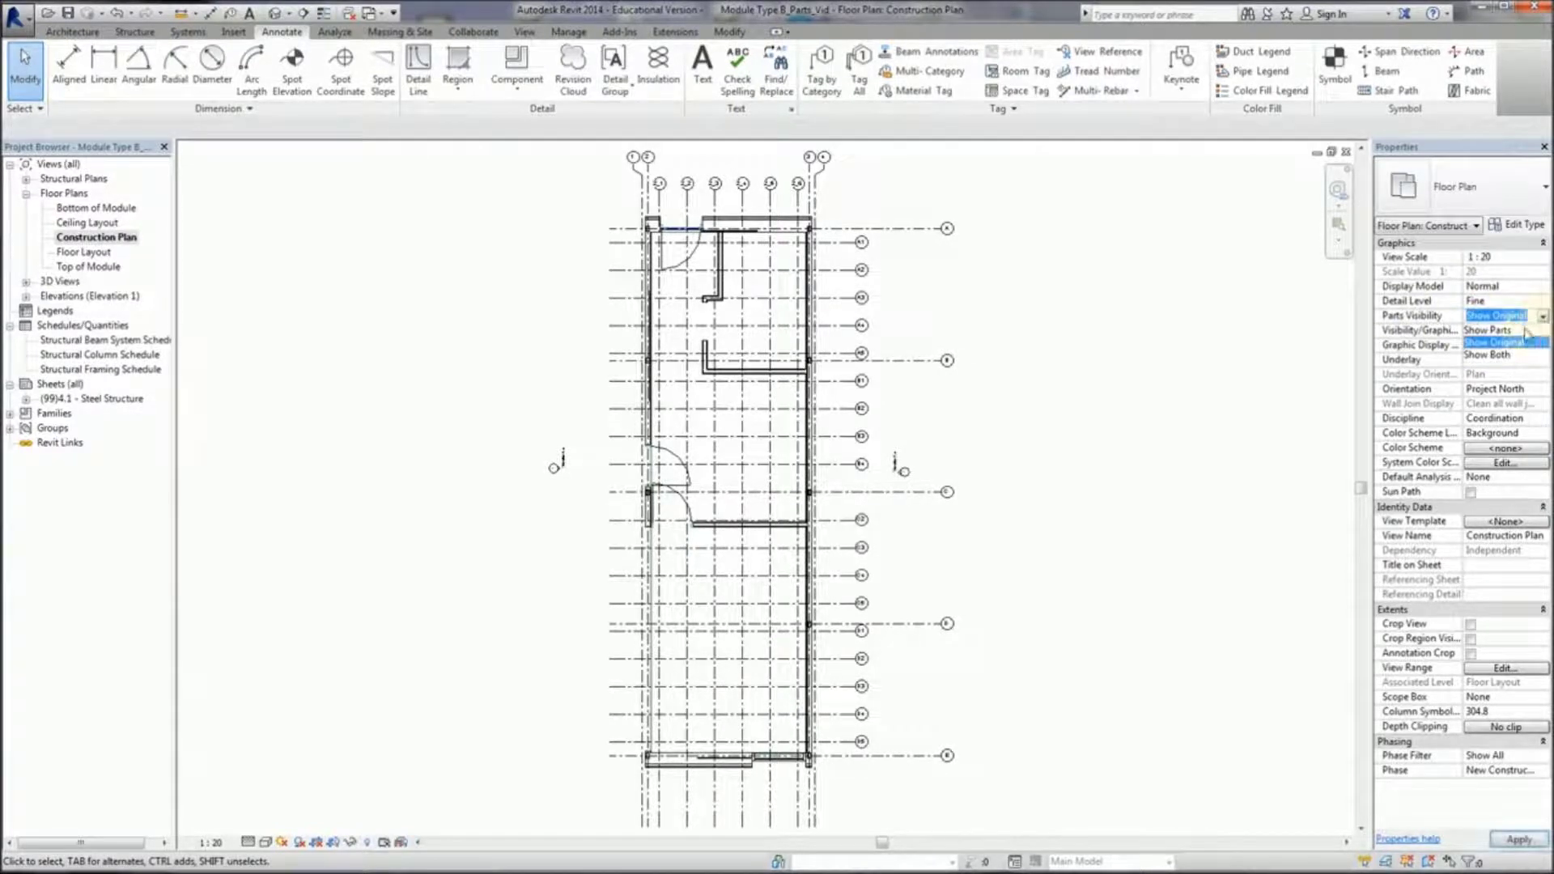
left_click(1511, 332)
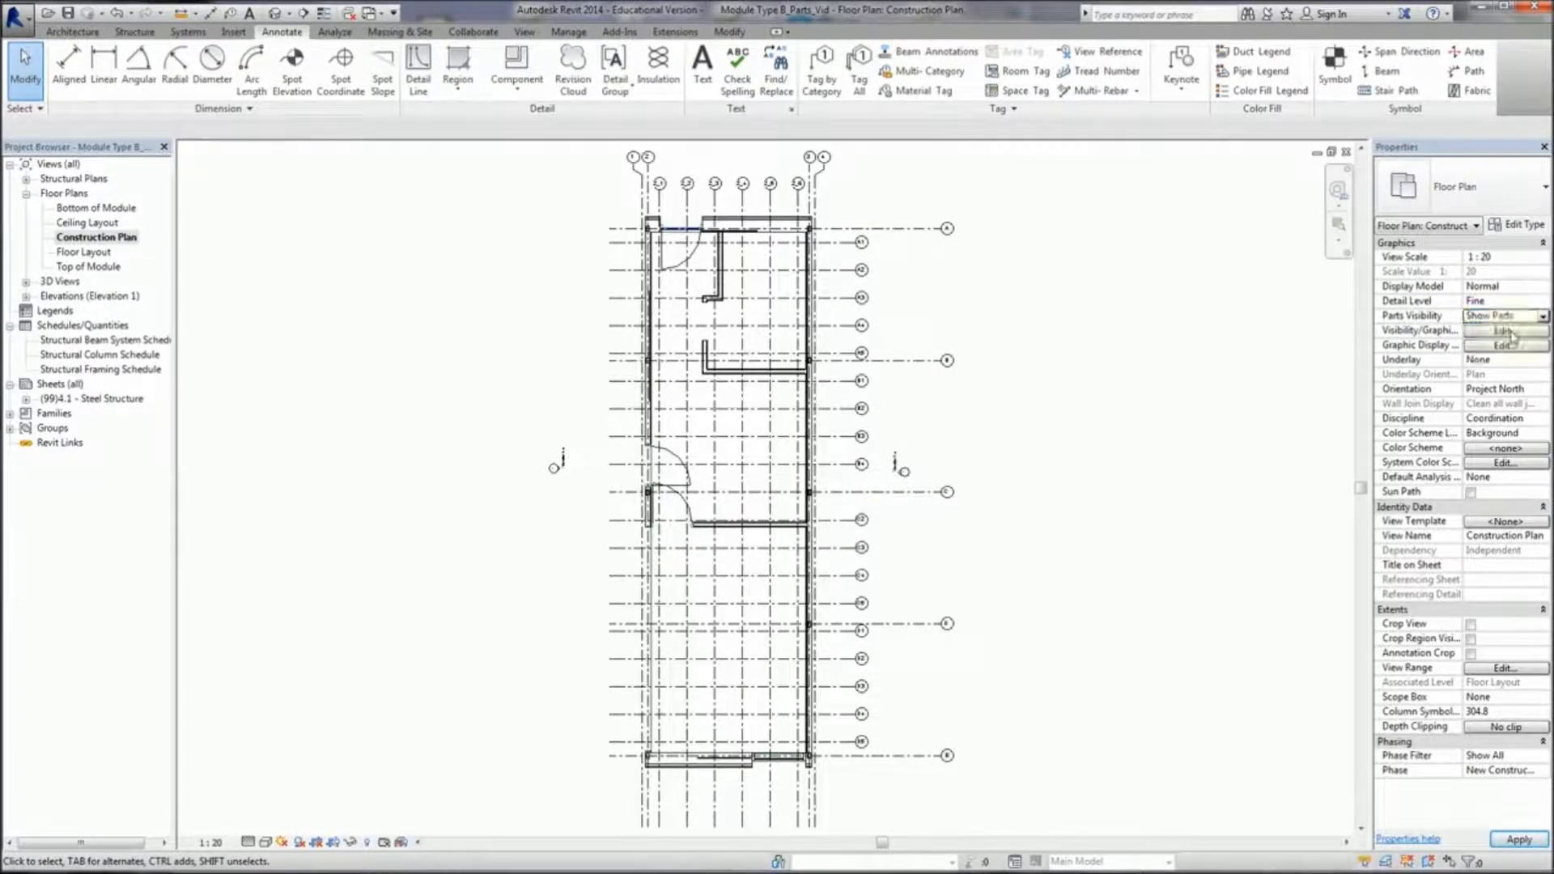
left_click(1520, 840)
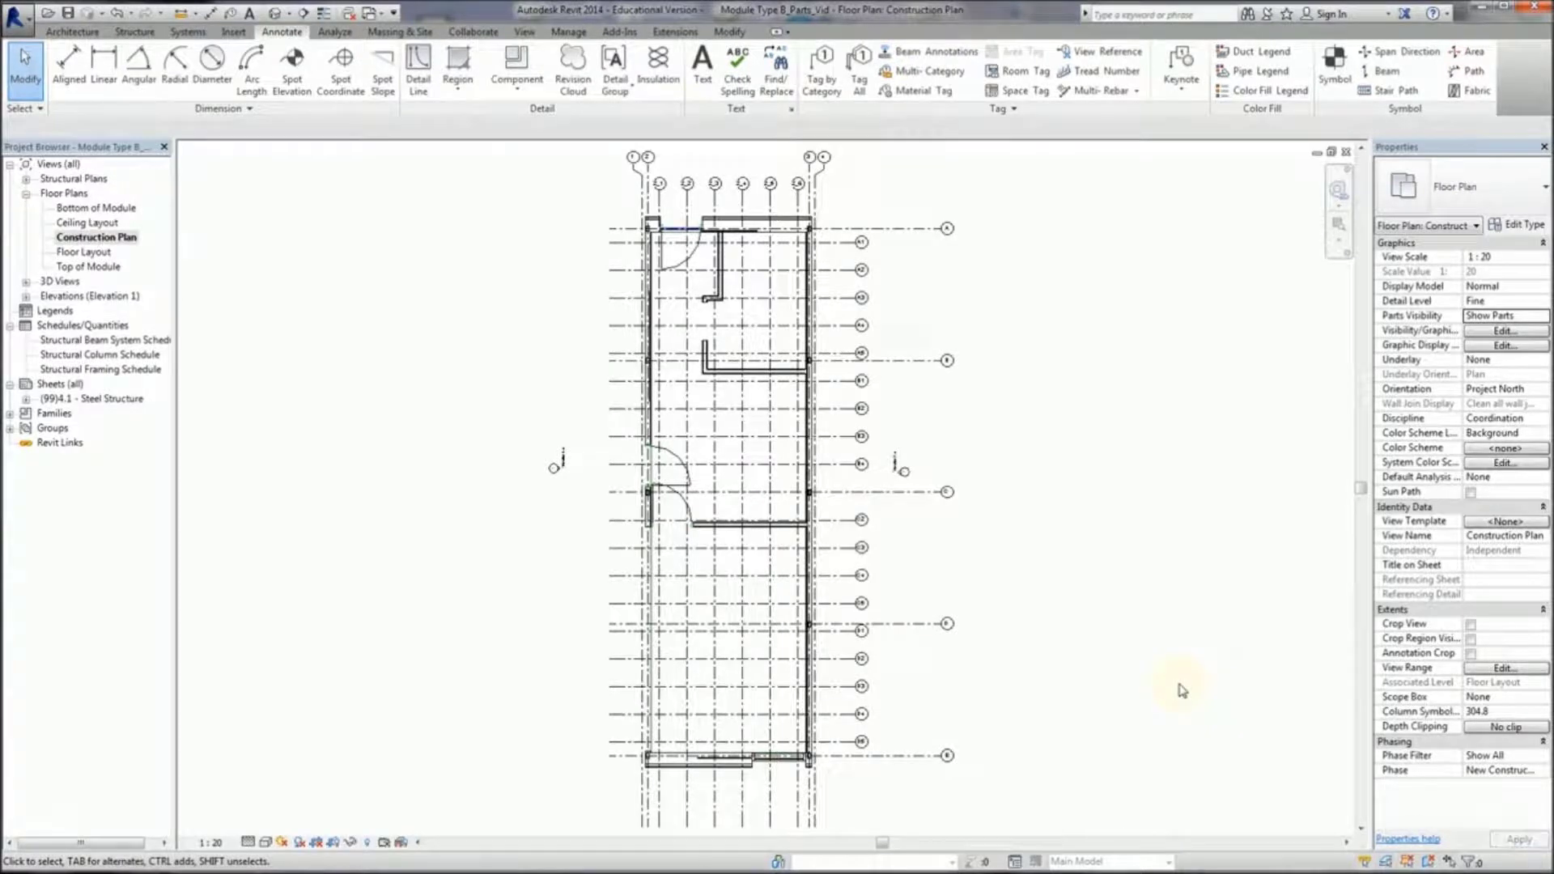
scroll(821, 647, "up", 5)
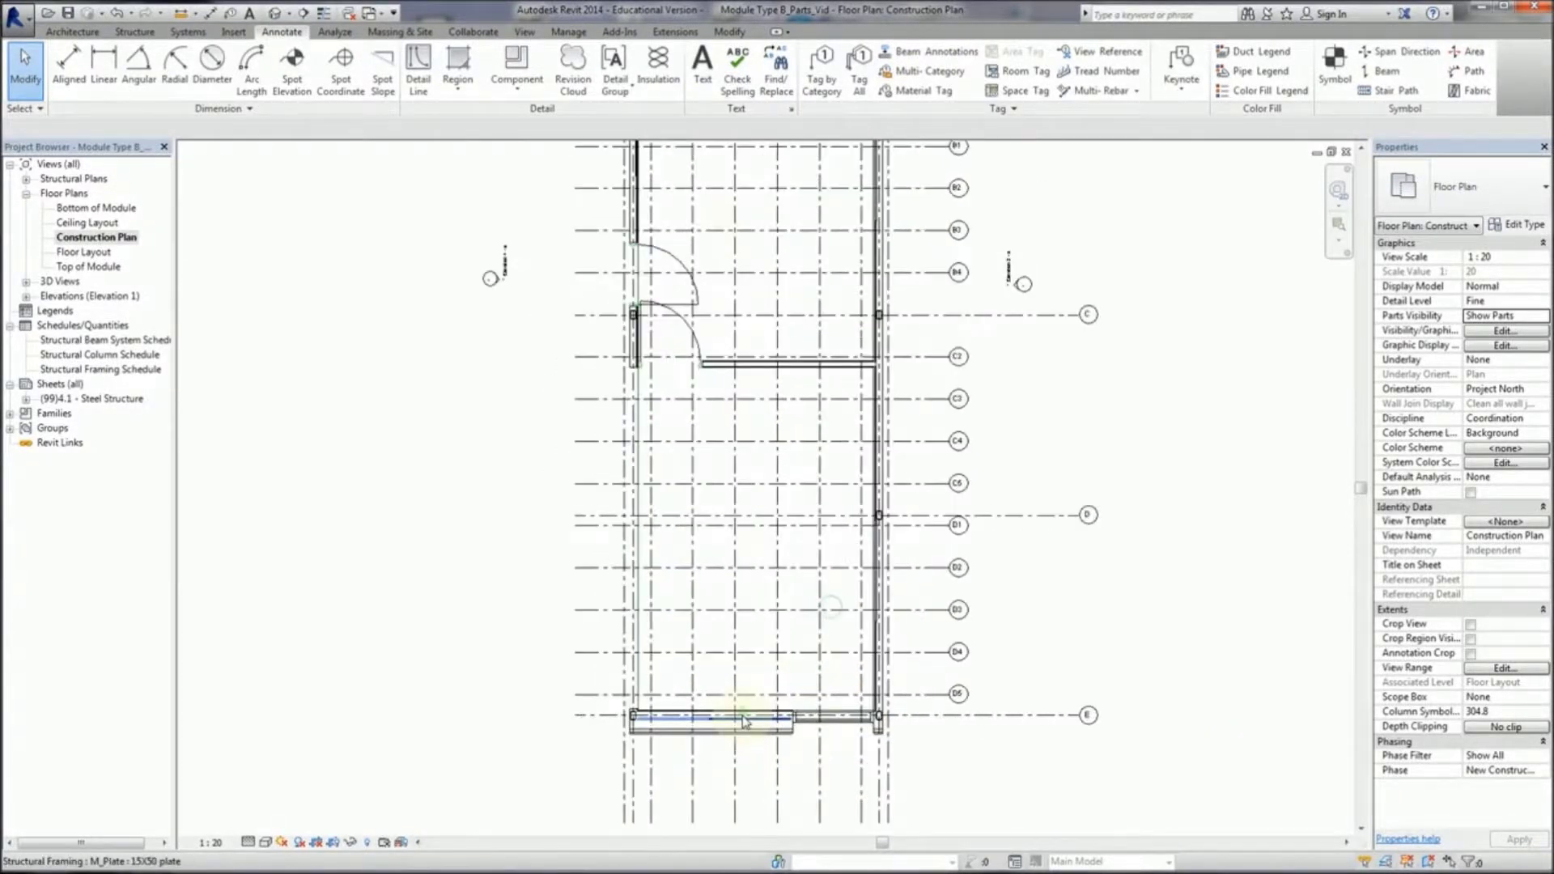
scroll(733, 680, "down", 5)
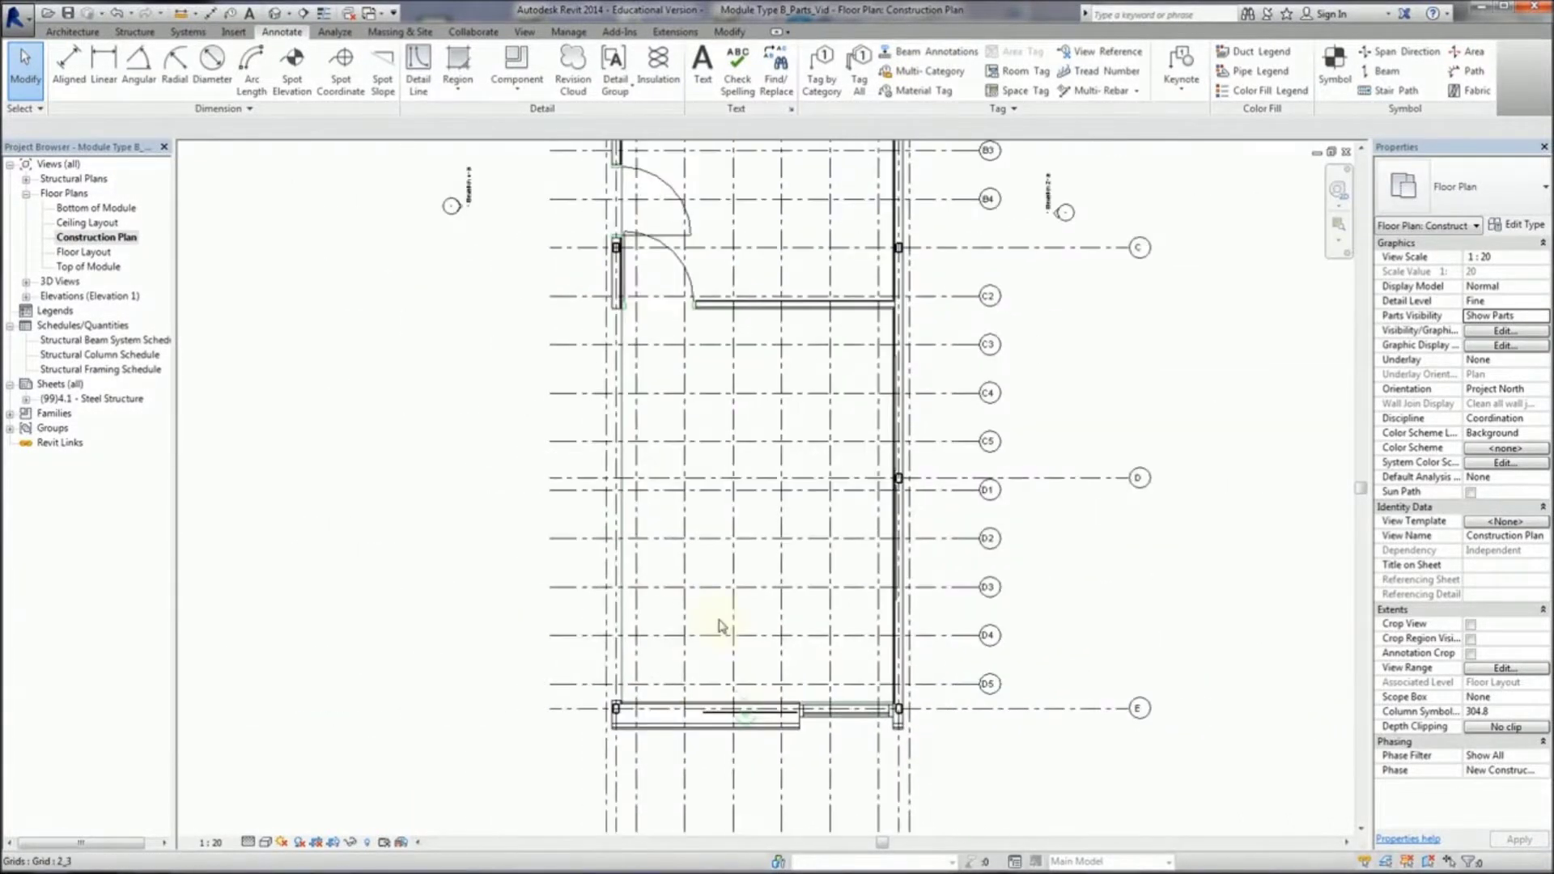
middle_click_drag(719, 625, 693, 532)
scroll(693, 551, "down", 3)
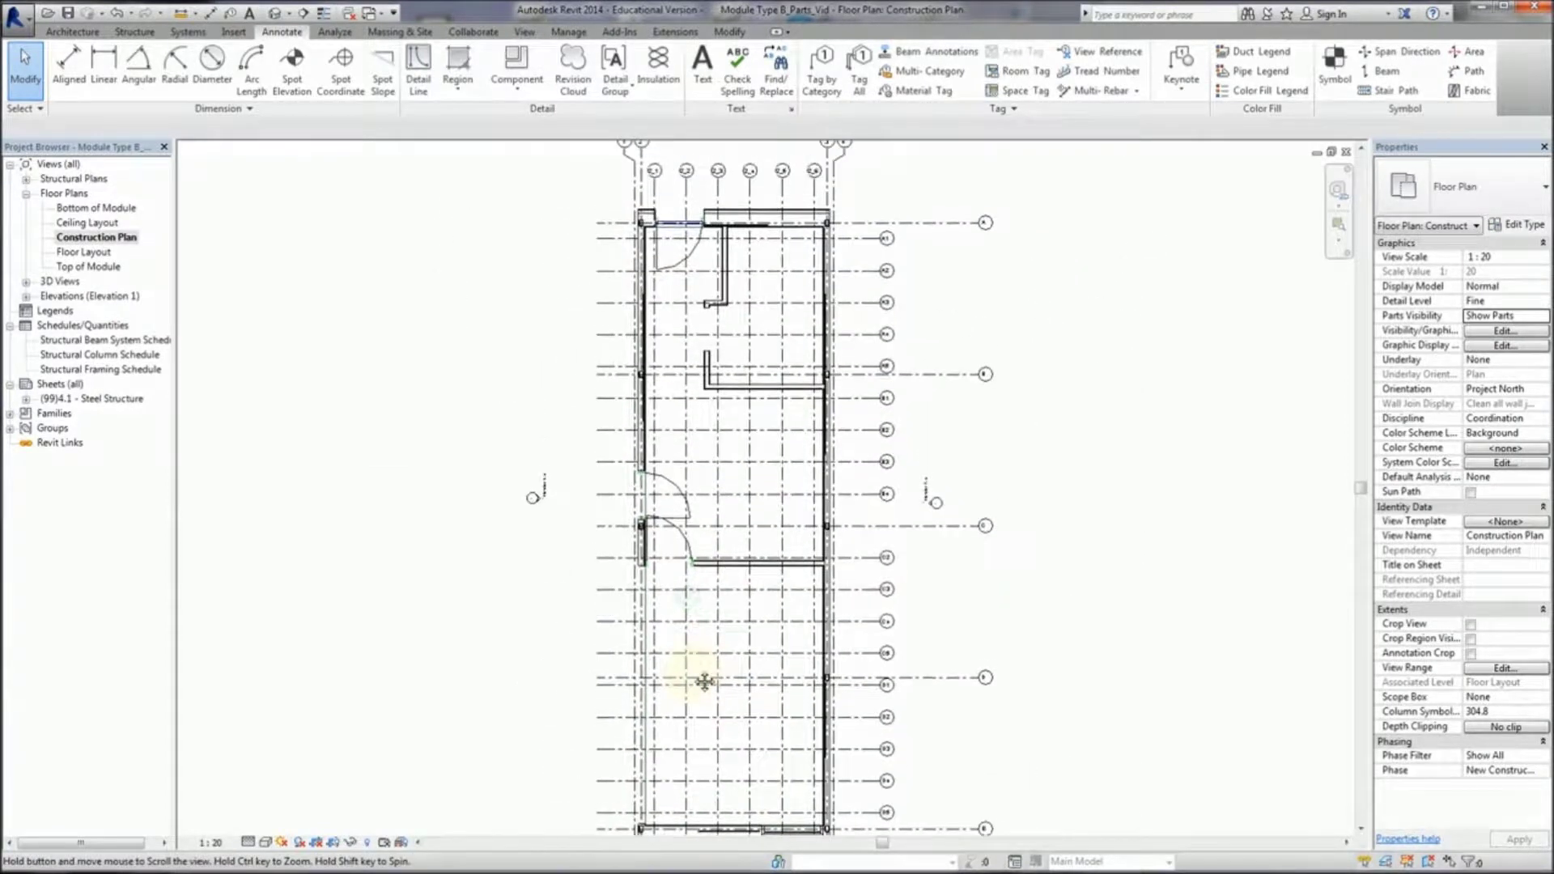
Step: In the Modular Wall_Ext_Dev assembly, set Rock Wool to 80 mm and insert a 20 mm Thermal/Air Layer [3] between it and the Gypsum Wall Board
scroll(781, 186, "up", 6)
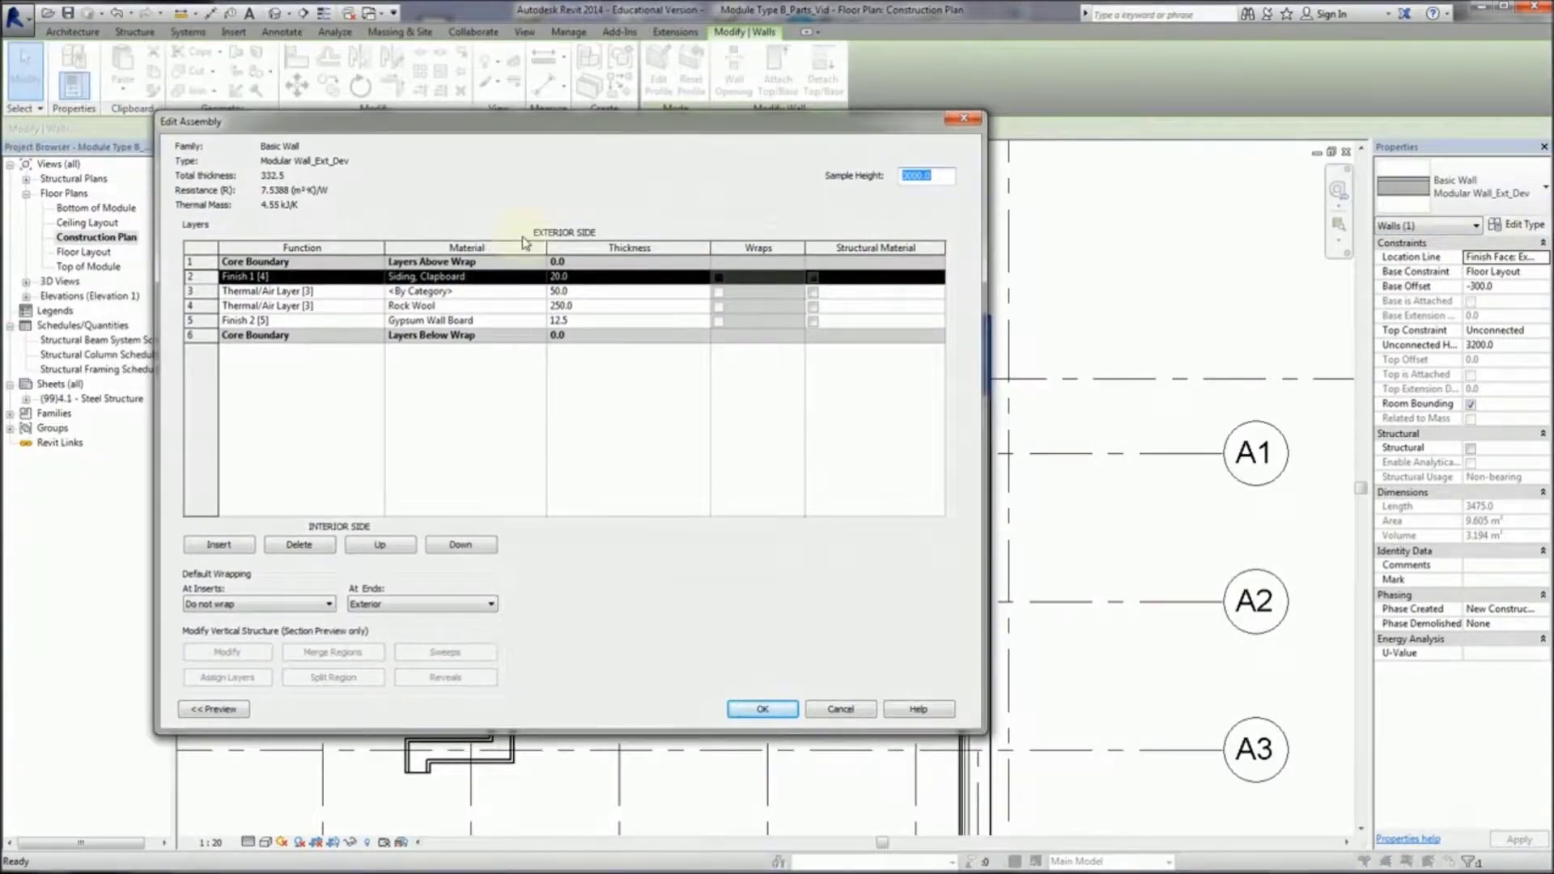
left_click(577, 314)
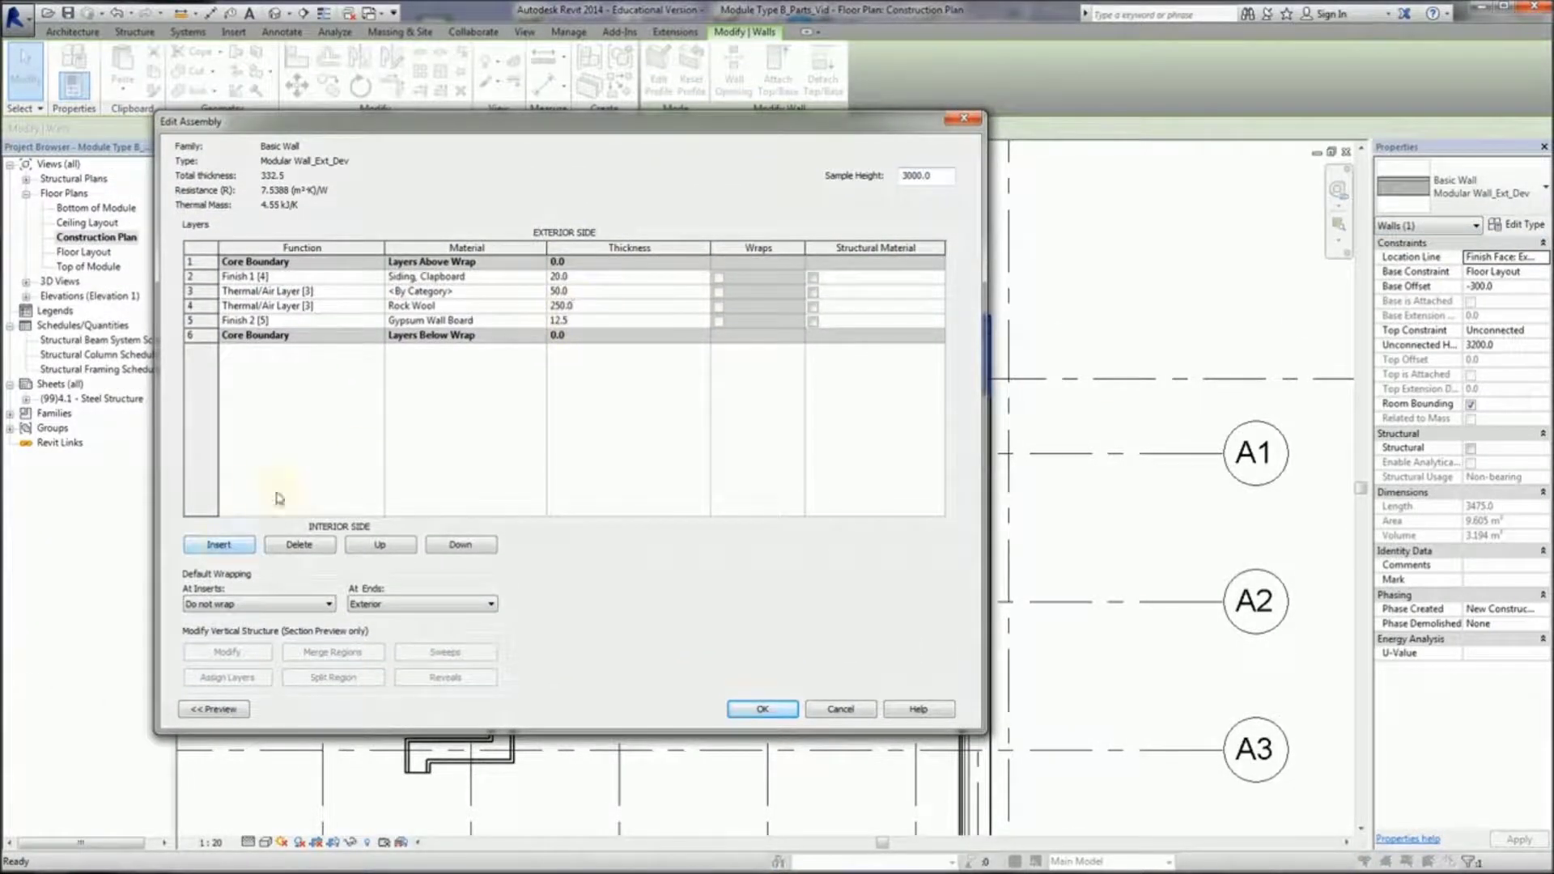
left_click(219, 544)
left_click(301, 320)
left_click(578, 320)
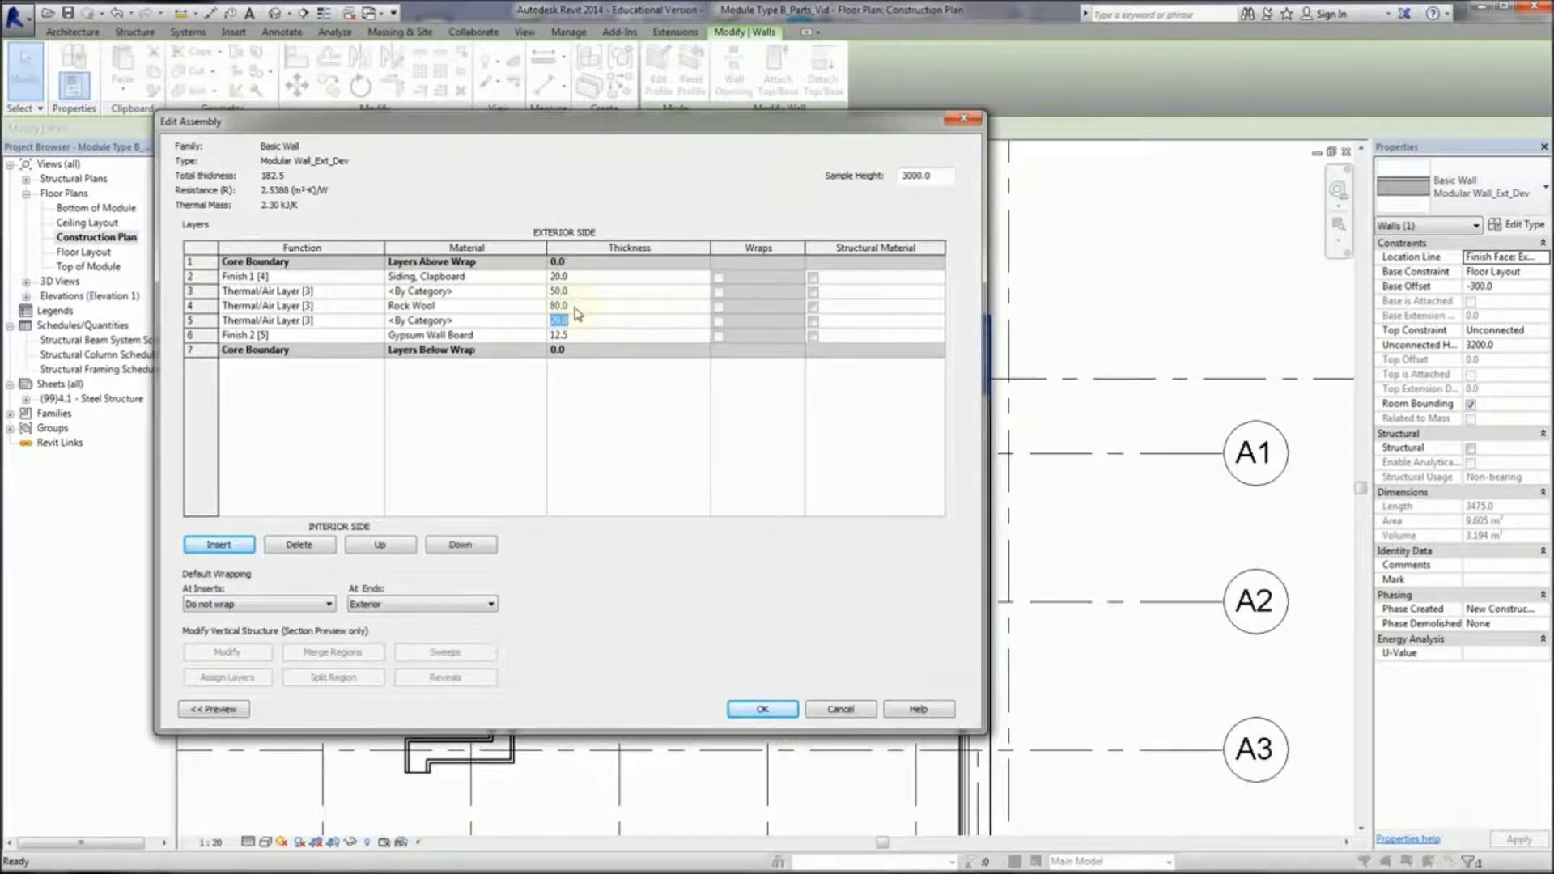
Step: Insert a 20 mm Substrate [2] layer of Particleboard on the exterior side of the Rock Wool layer
left_click(251, 547)
left_click(380, 305)
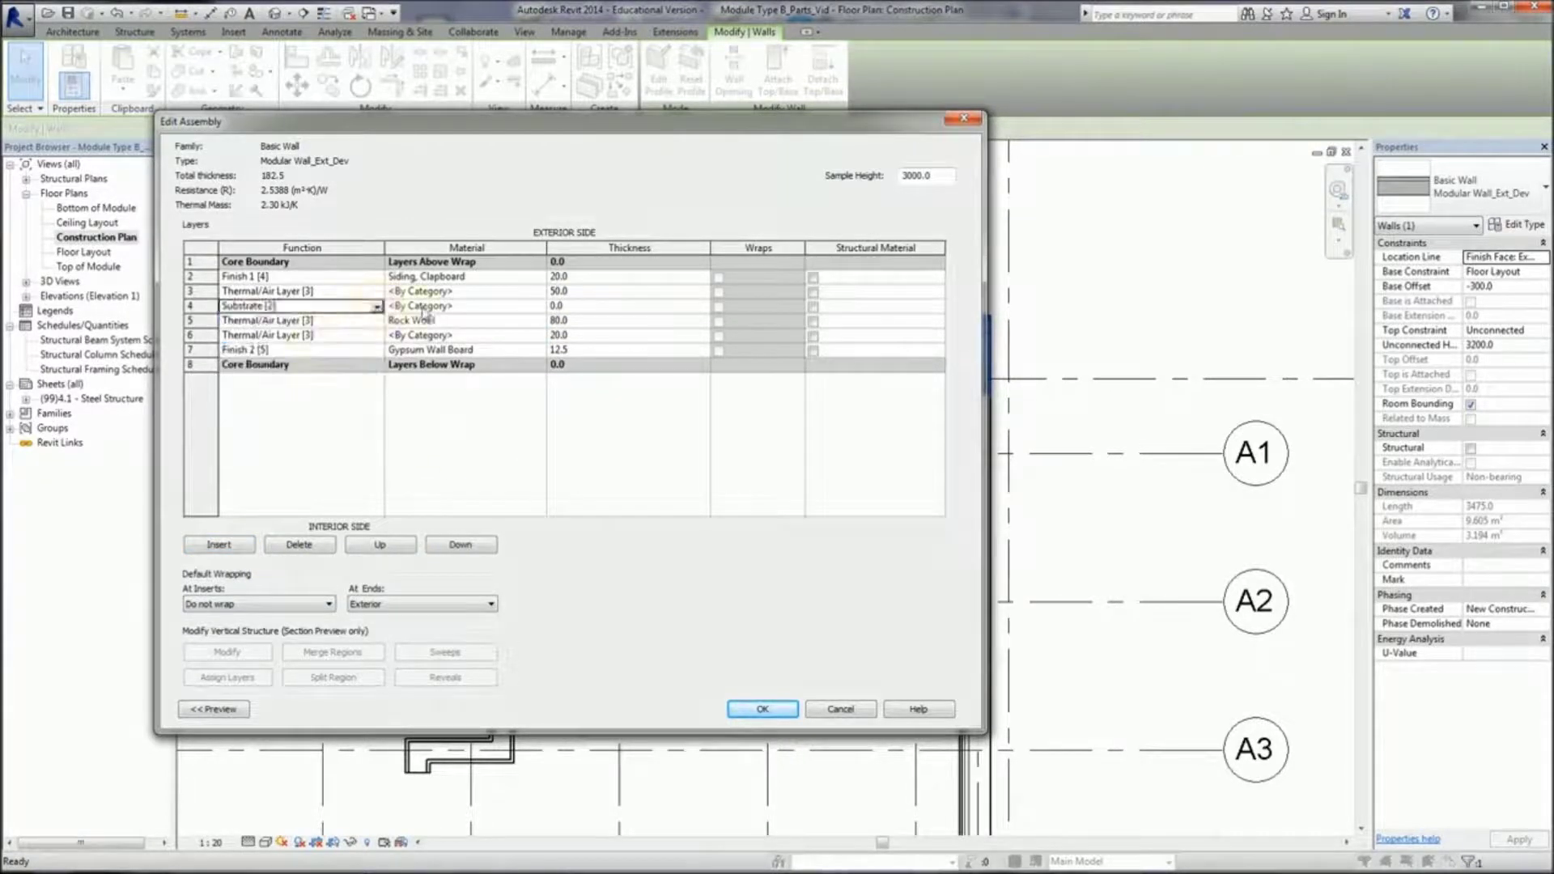
left_click(323, 332)
left_click(540, 306)
left_click(308, 40)
type("Part")
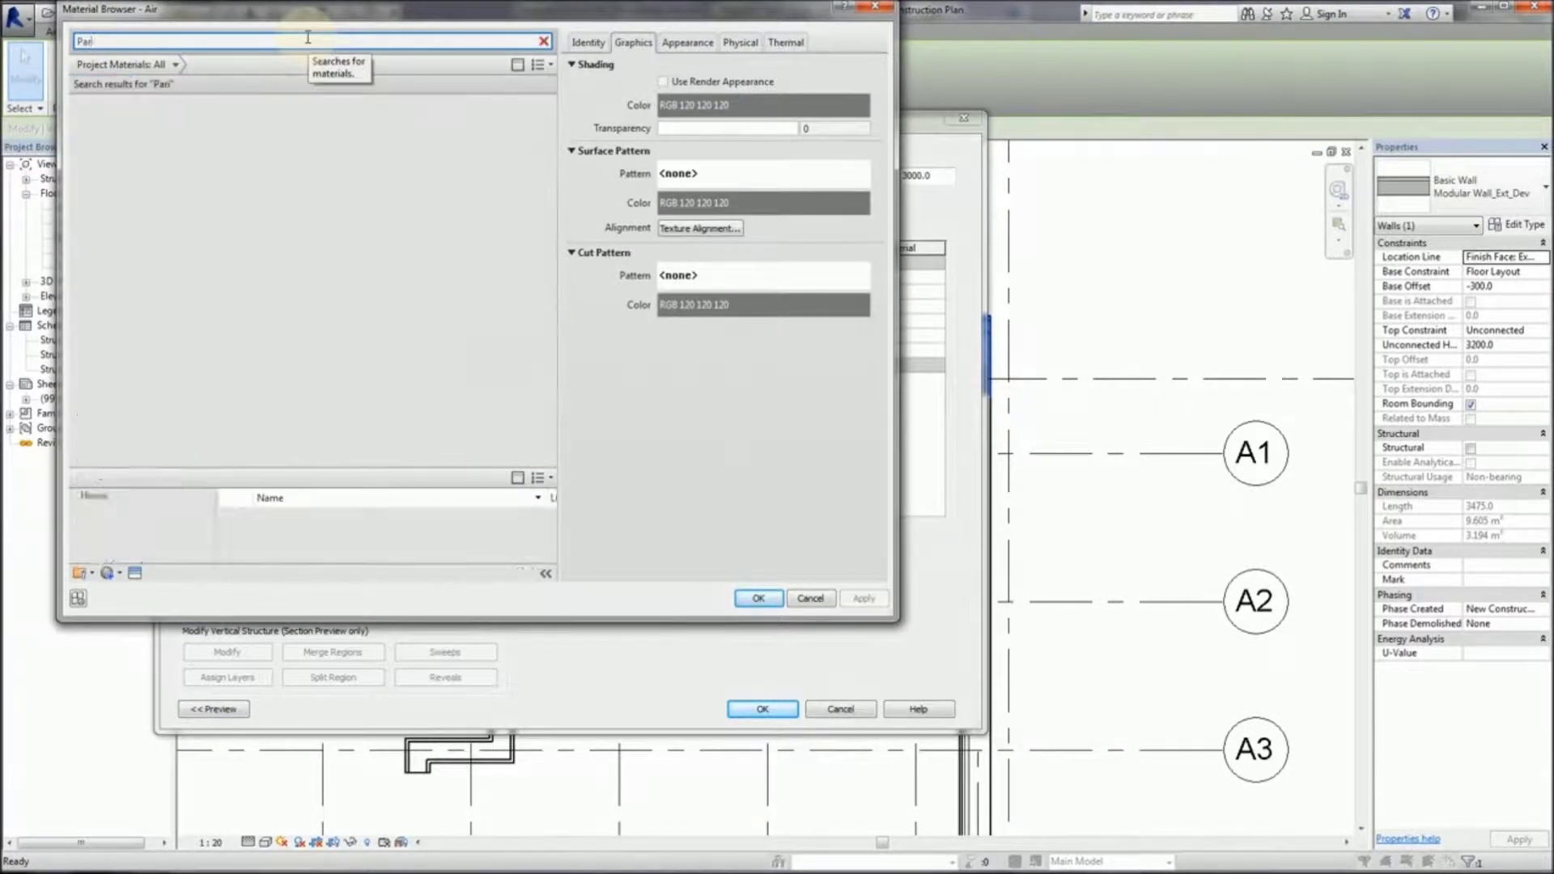
scroll(555, 513, "down", 3)
left_click(518, 528)
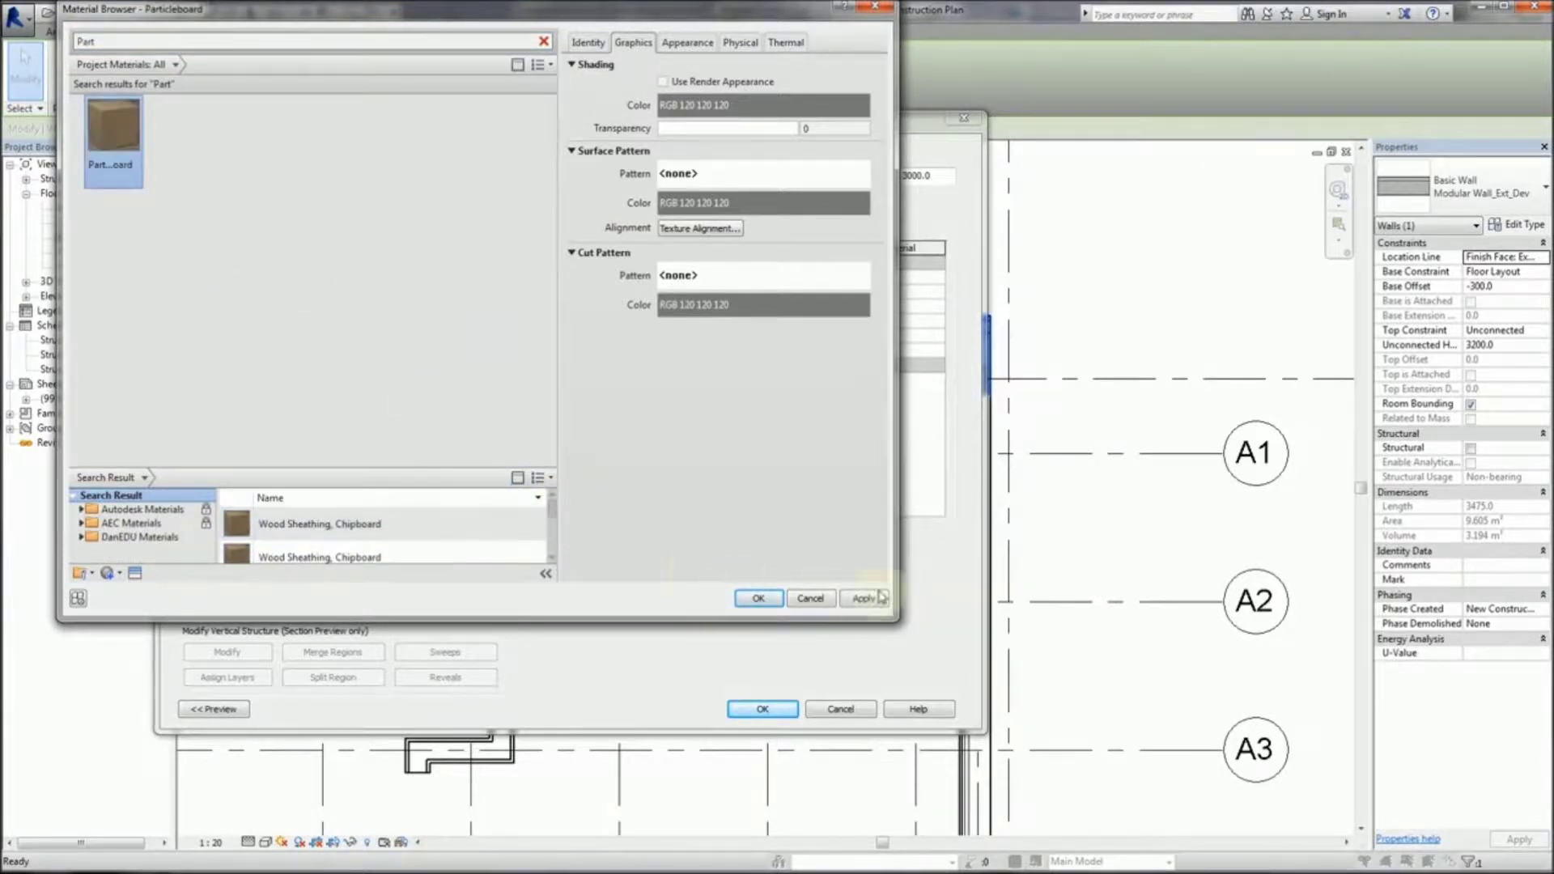
left_click(759, 598)
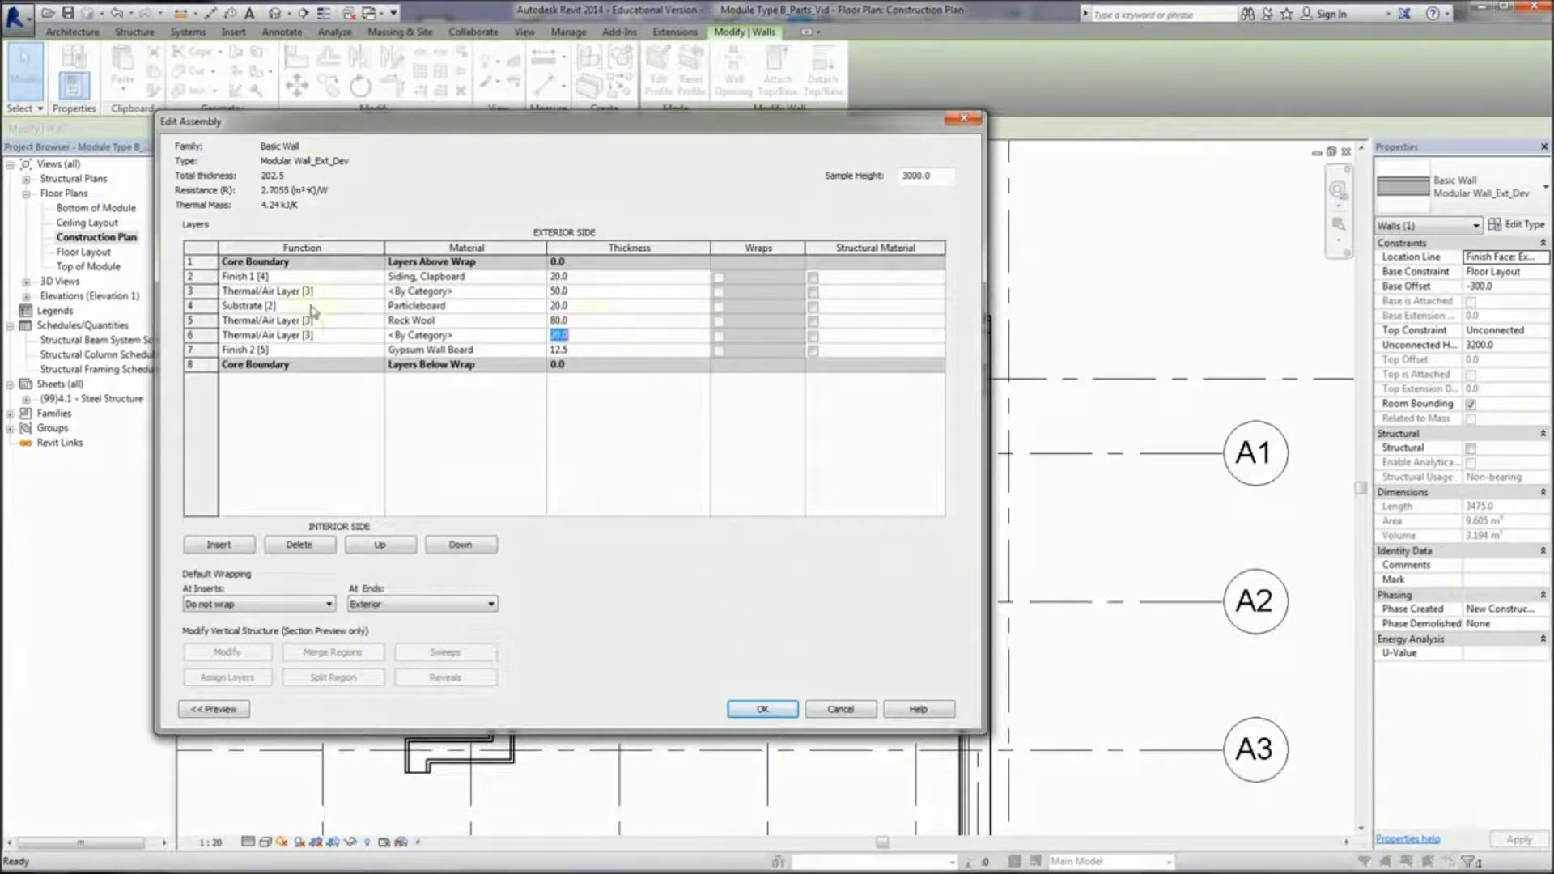
Step: Insert a Thermal/Air Layer [3] between the 50 mm air layer and the Particleboard substrate, and assign it the Rock Wool material
left_click(247, 547)
left_click(376, 305)
left_click(324, 348)
left_click(458, 309)
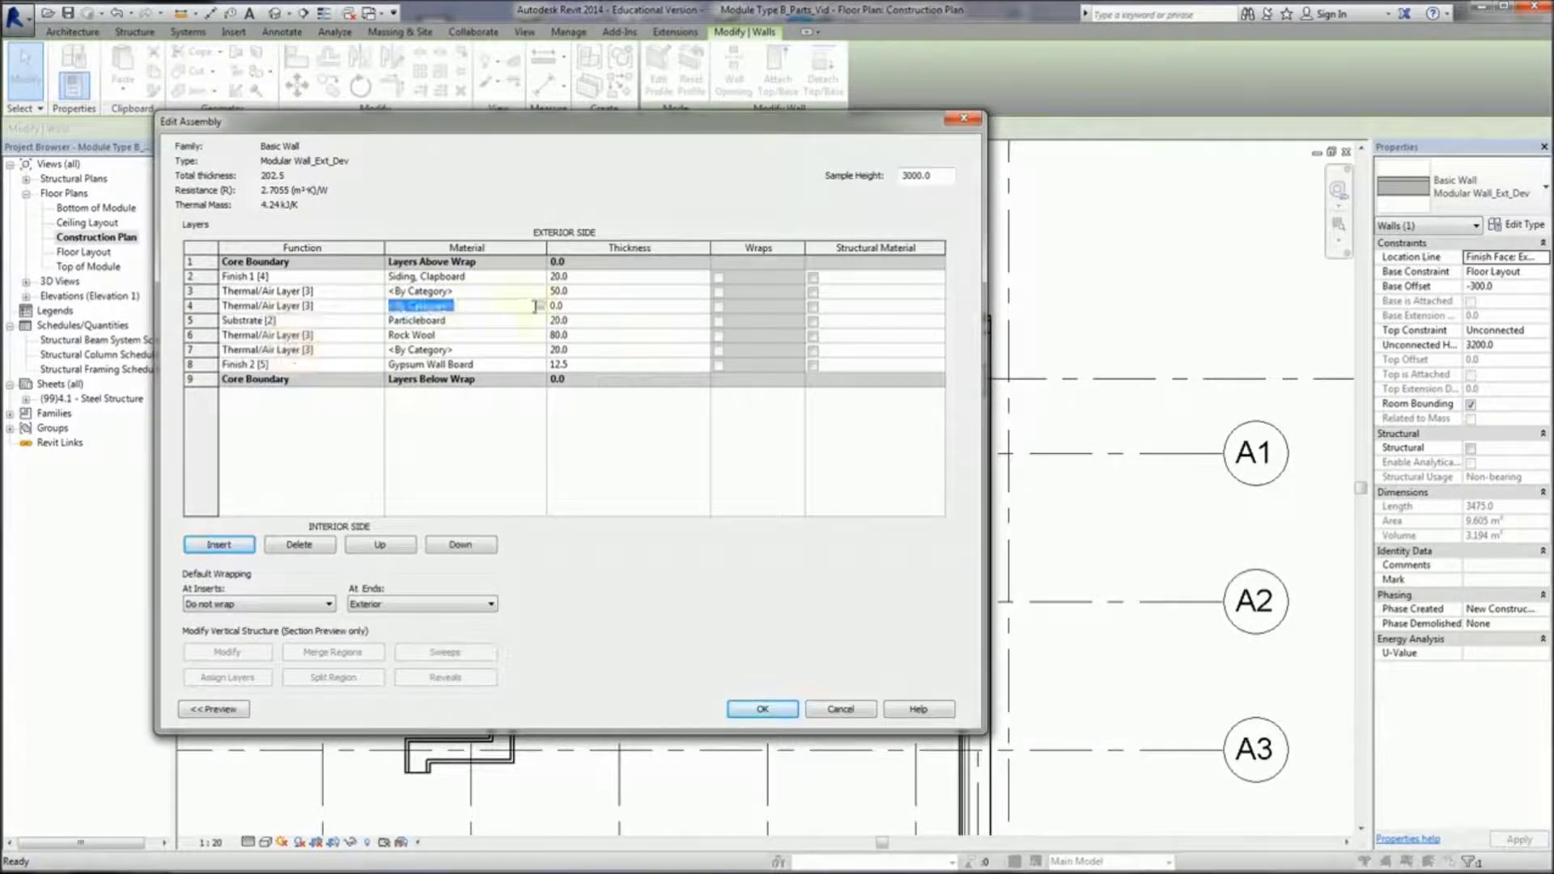
left_click(540, 308)
left_click(307, 41)
type("rock")
left_click(113, 138)
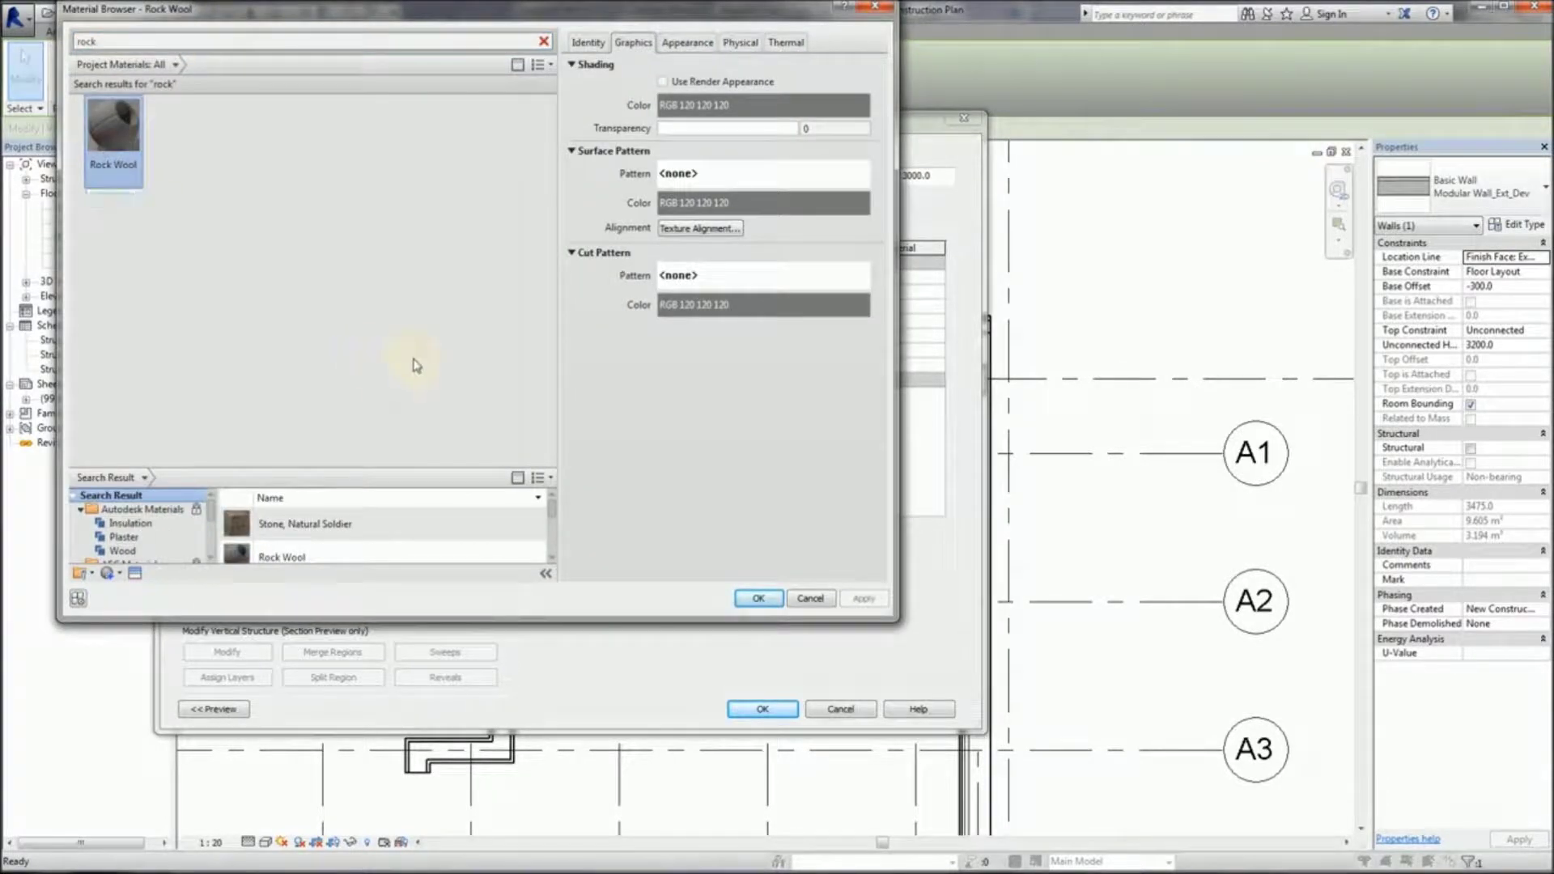
Step: Give Rock Wool a yellow shading colour and set the new Rock Wool layer's thickness to 130 mm
left_click(728, 105)
left_click_drag(526, 270, 521, 236)
left_click(544, 452)
key("Return")
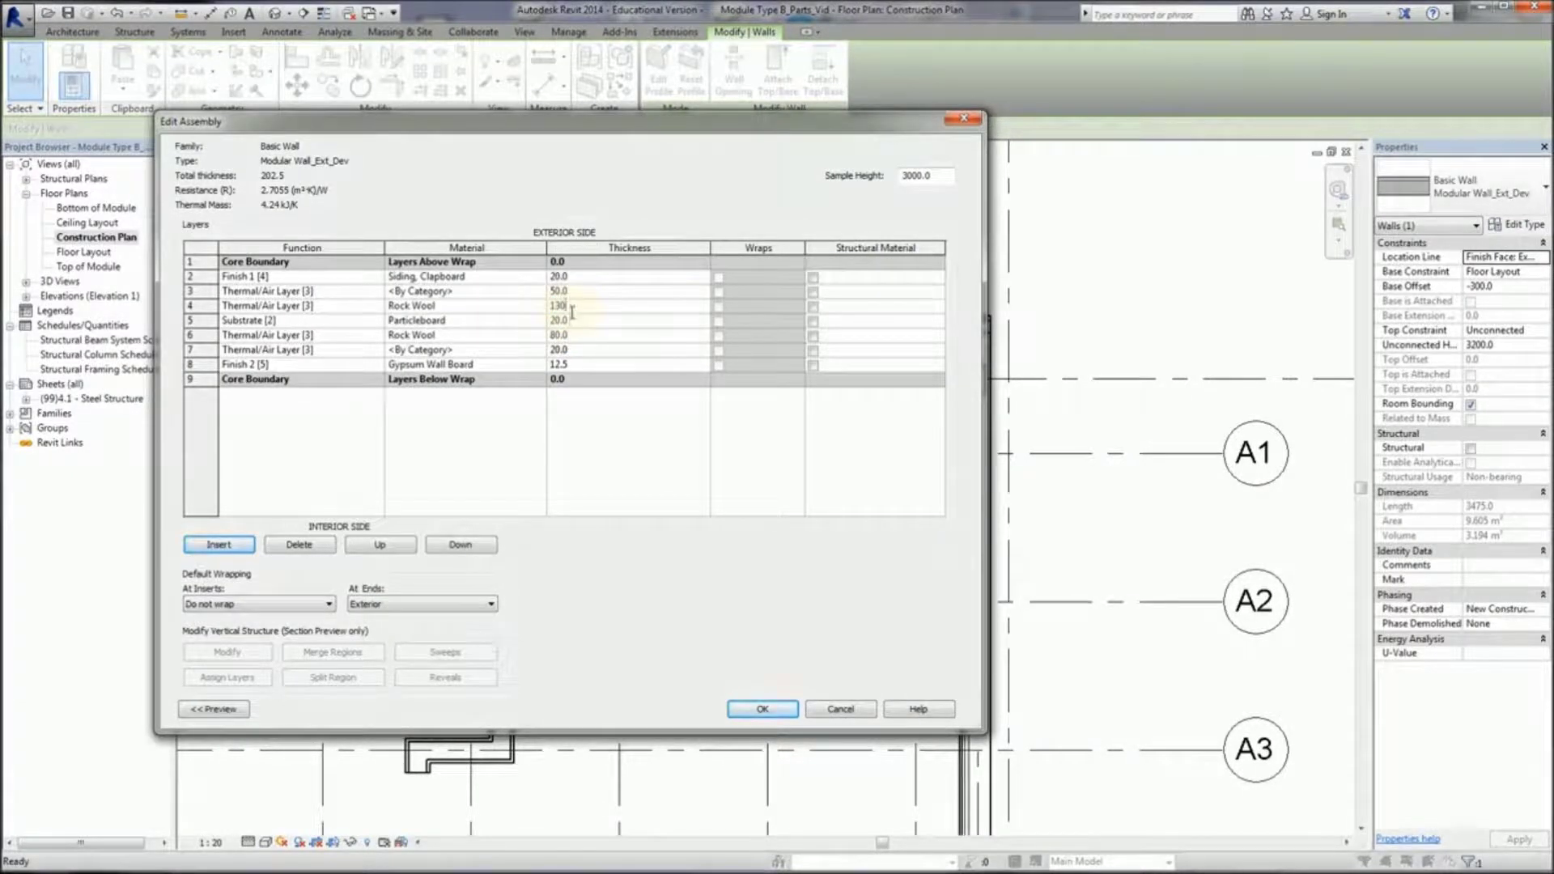
Step: Accept the Modular Wall_Ext_Dev assembly and type properties, and deselect the wall on grid A
left_click(201, 709)
key("Return")
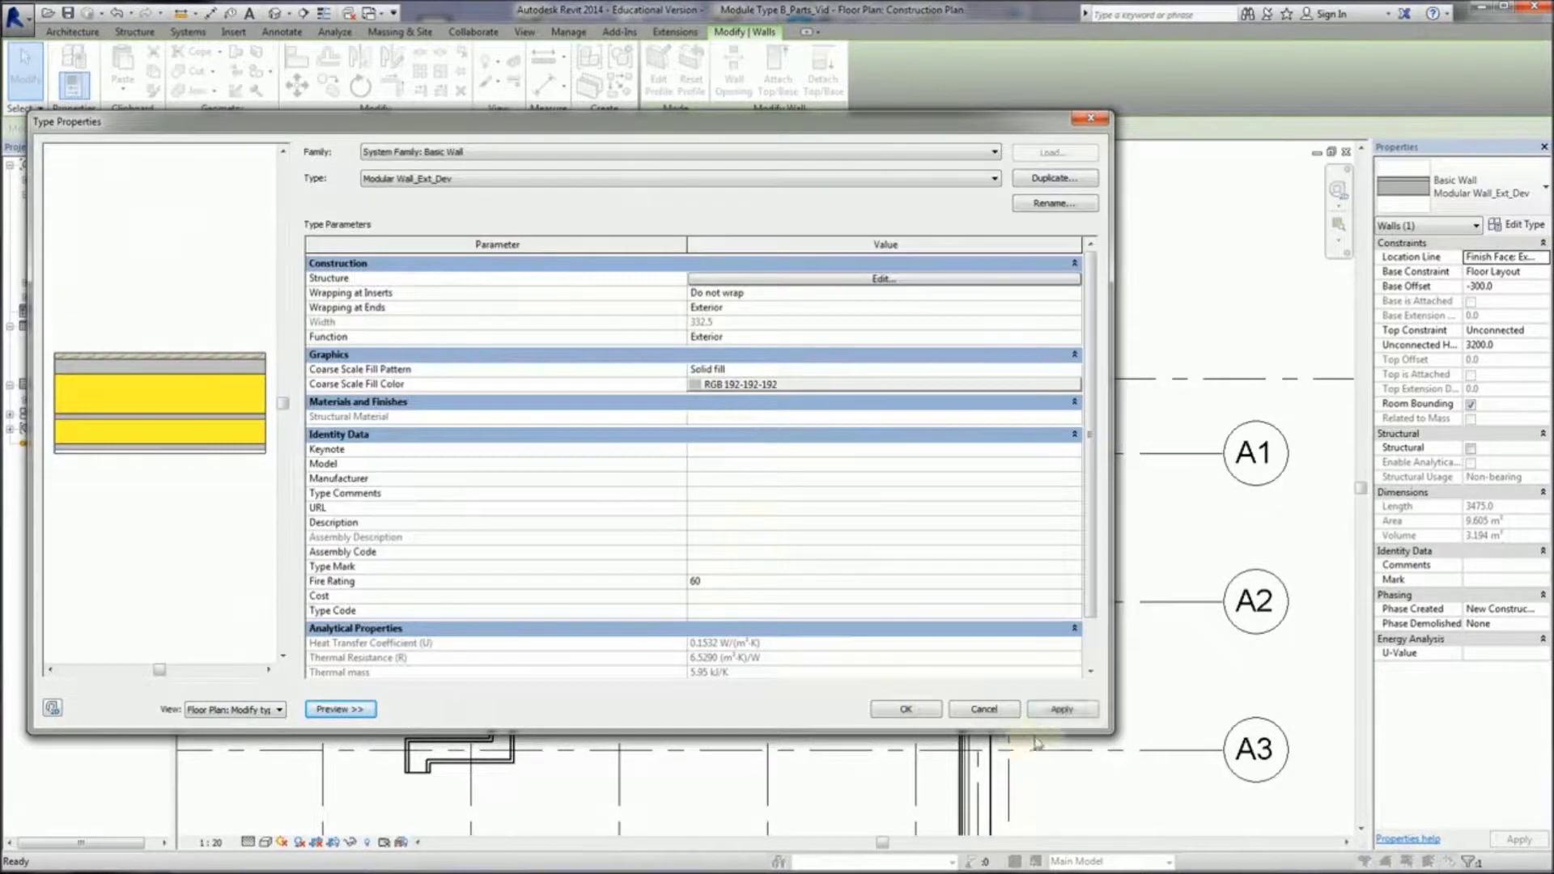
key("Return")
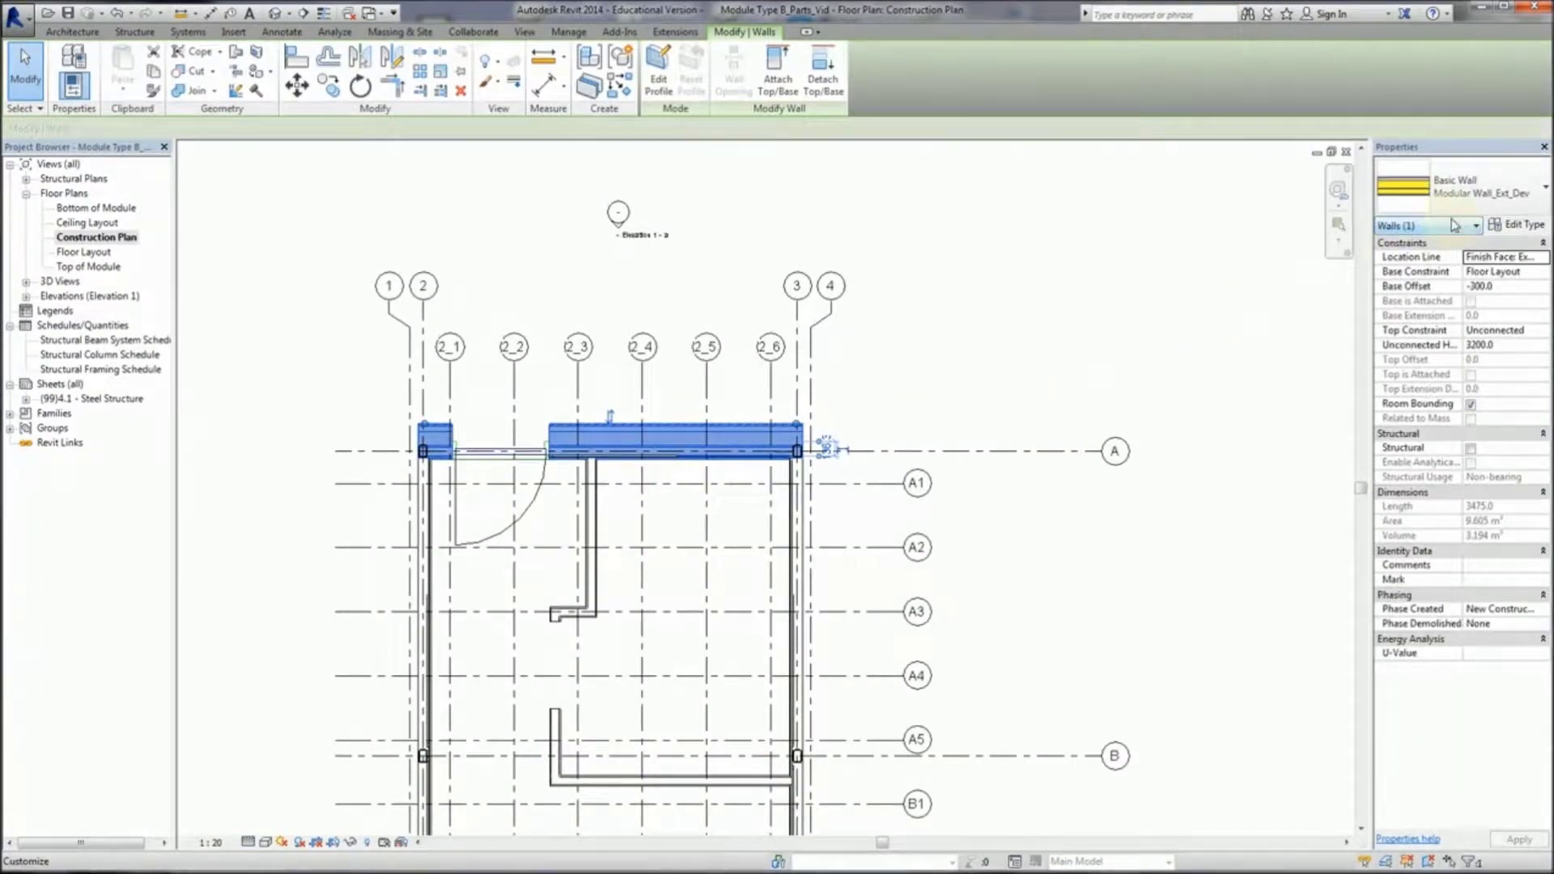
left_click(1044, 557)
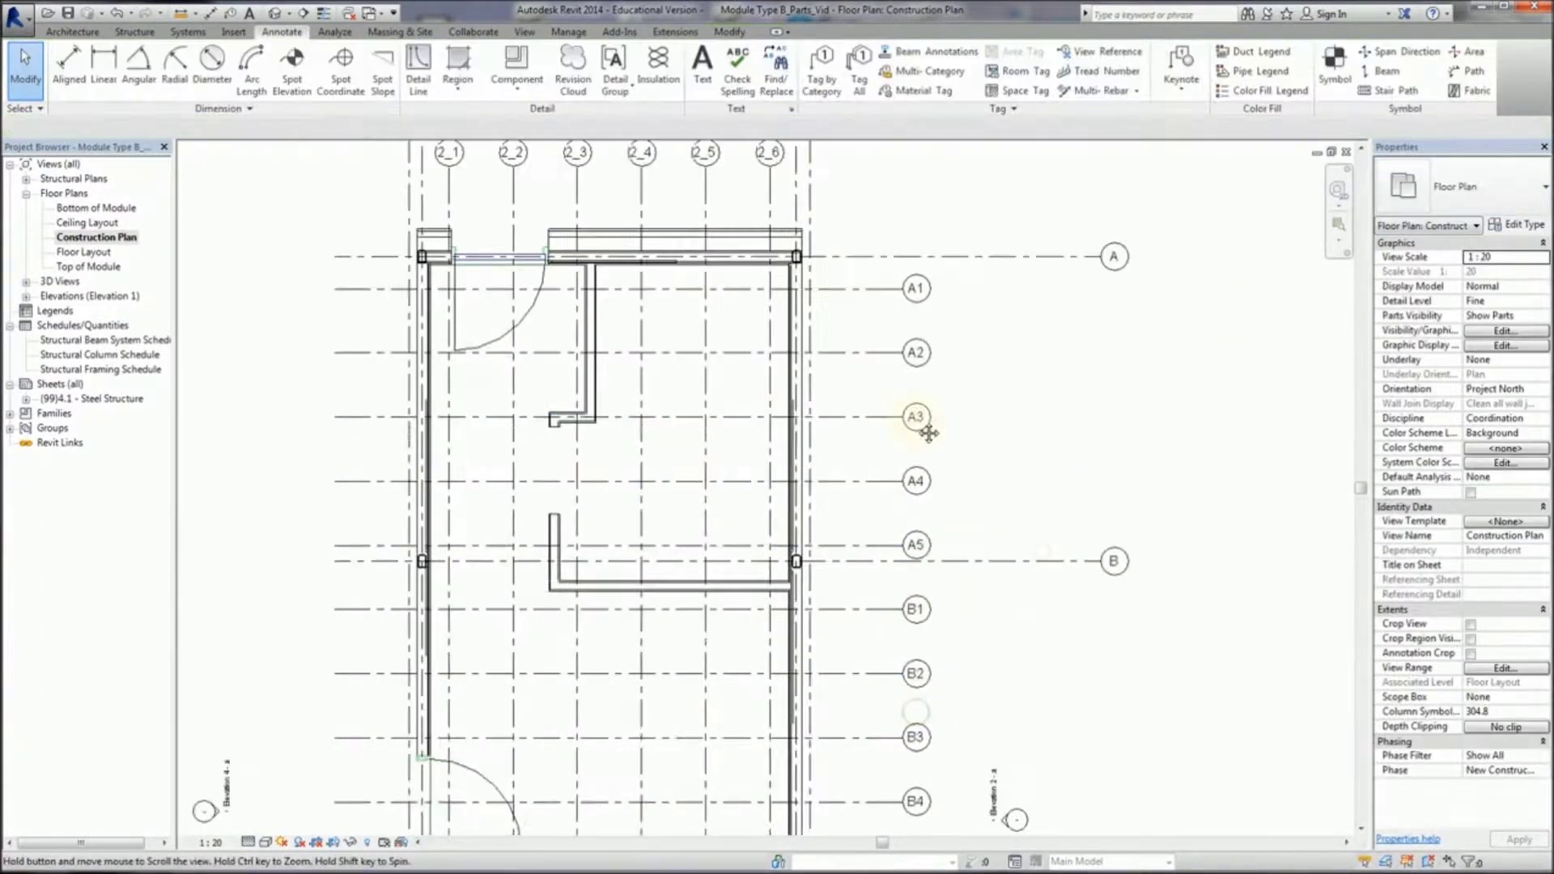
Step: Change the type of the exterior wall on grid E to Modular Wall_Ext_Dev
scroll(906, 421, "down", 2)
middle_click_drag(745, 793, 746, 537)
left_click(697, 610)
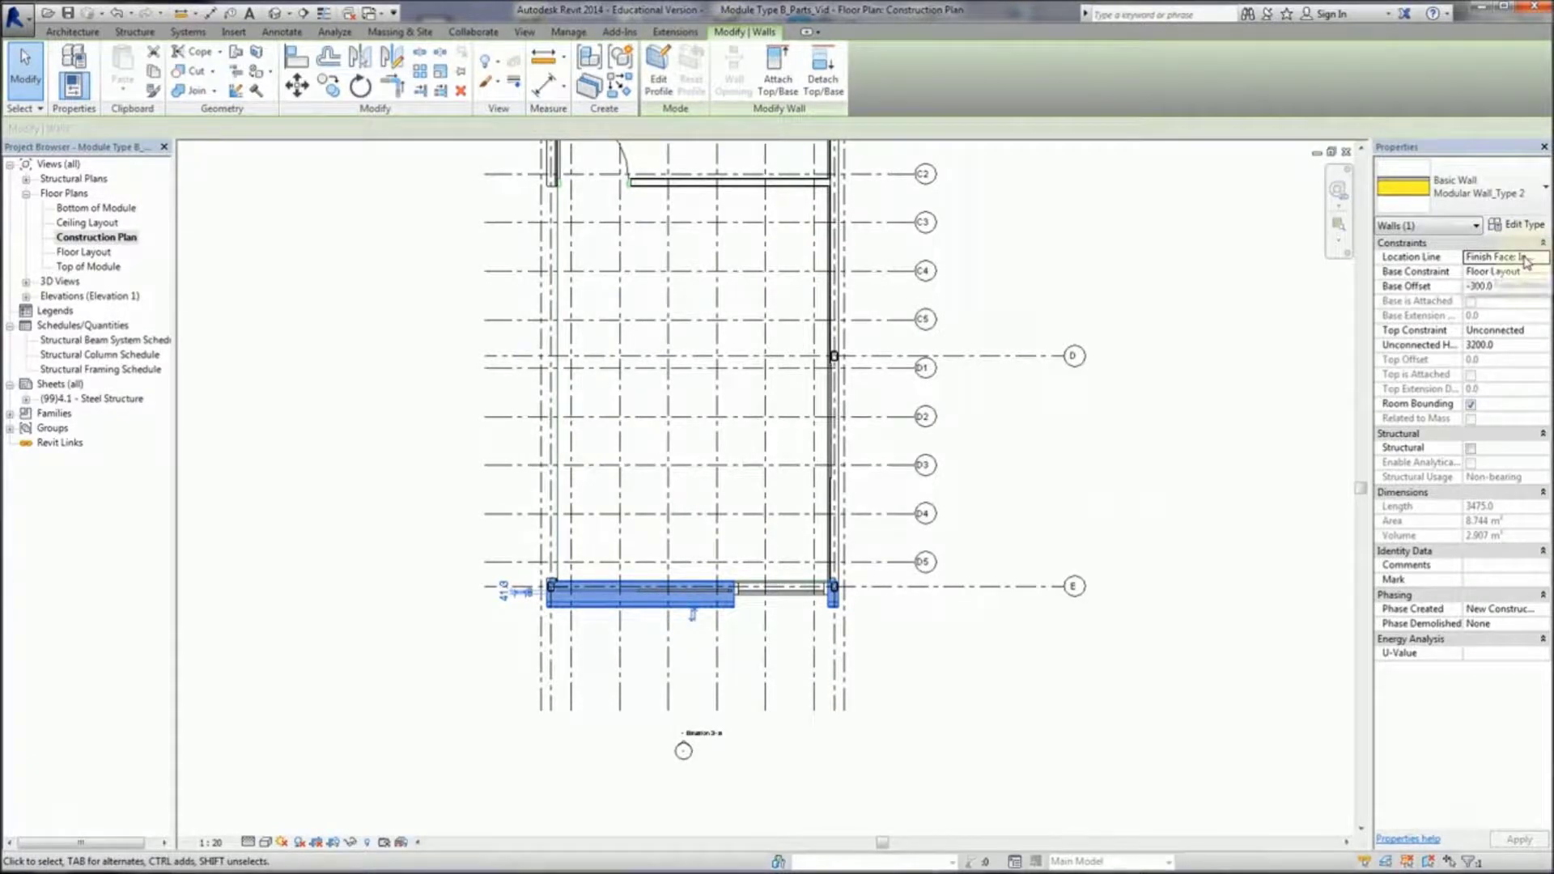
key("Escape")
key("Escape")
scroll(733, 603, "up", 5)
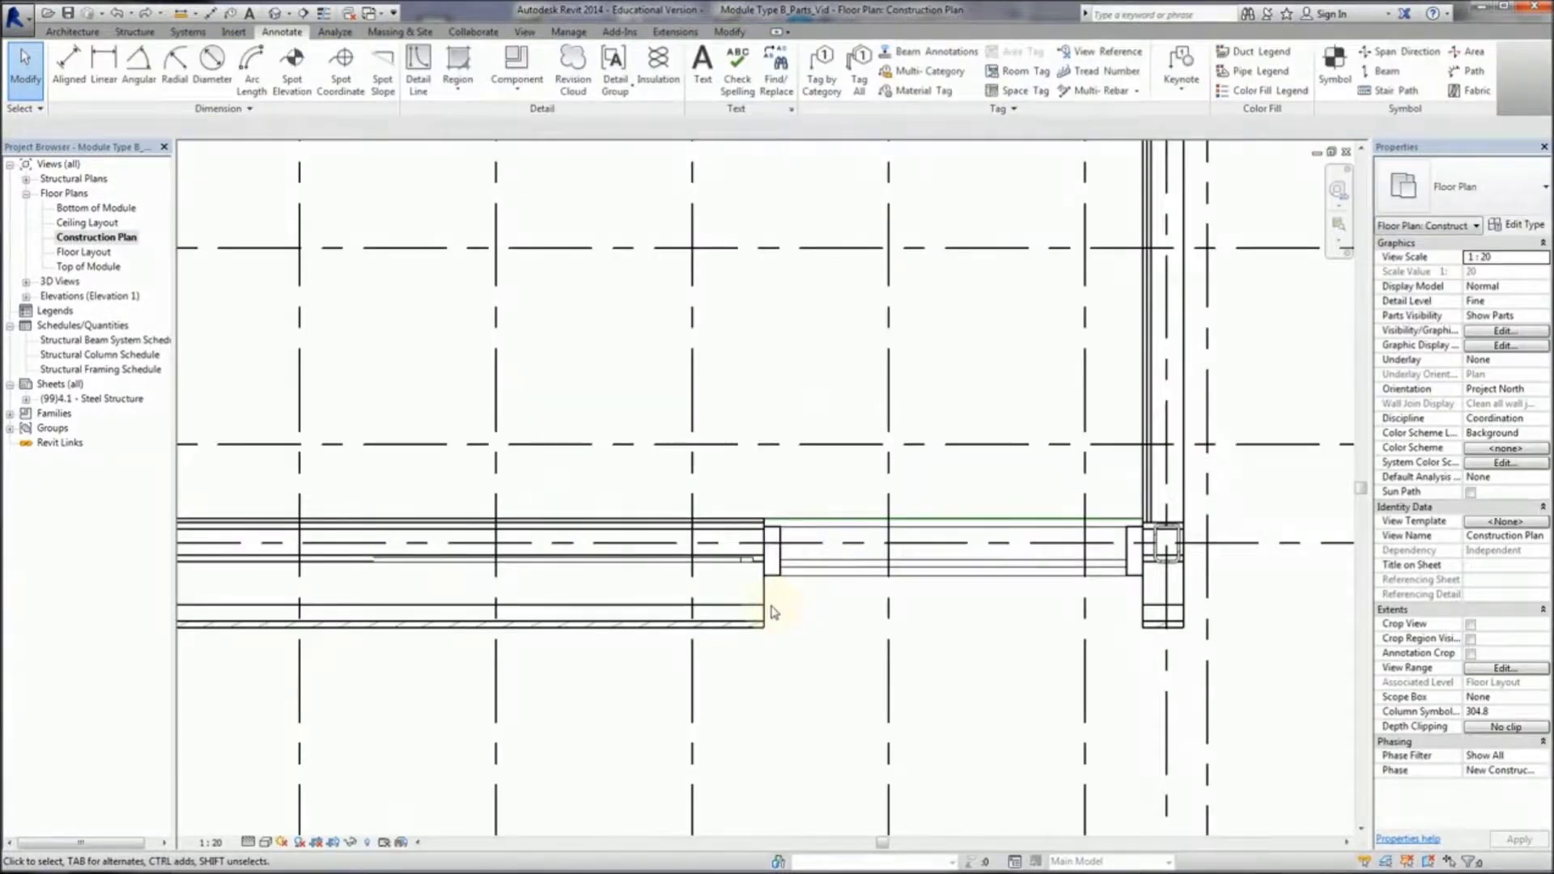
Step: Align the left edge of the grid E wall's glazing with grid line 2_4 and lock the alignment
left_click(767, 610)
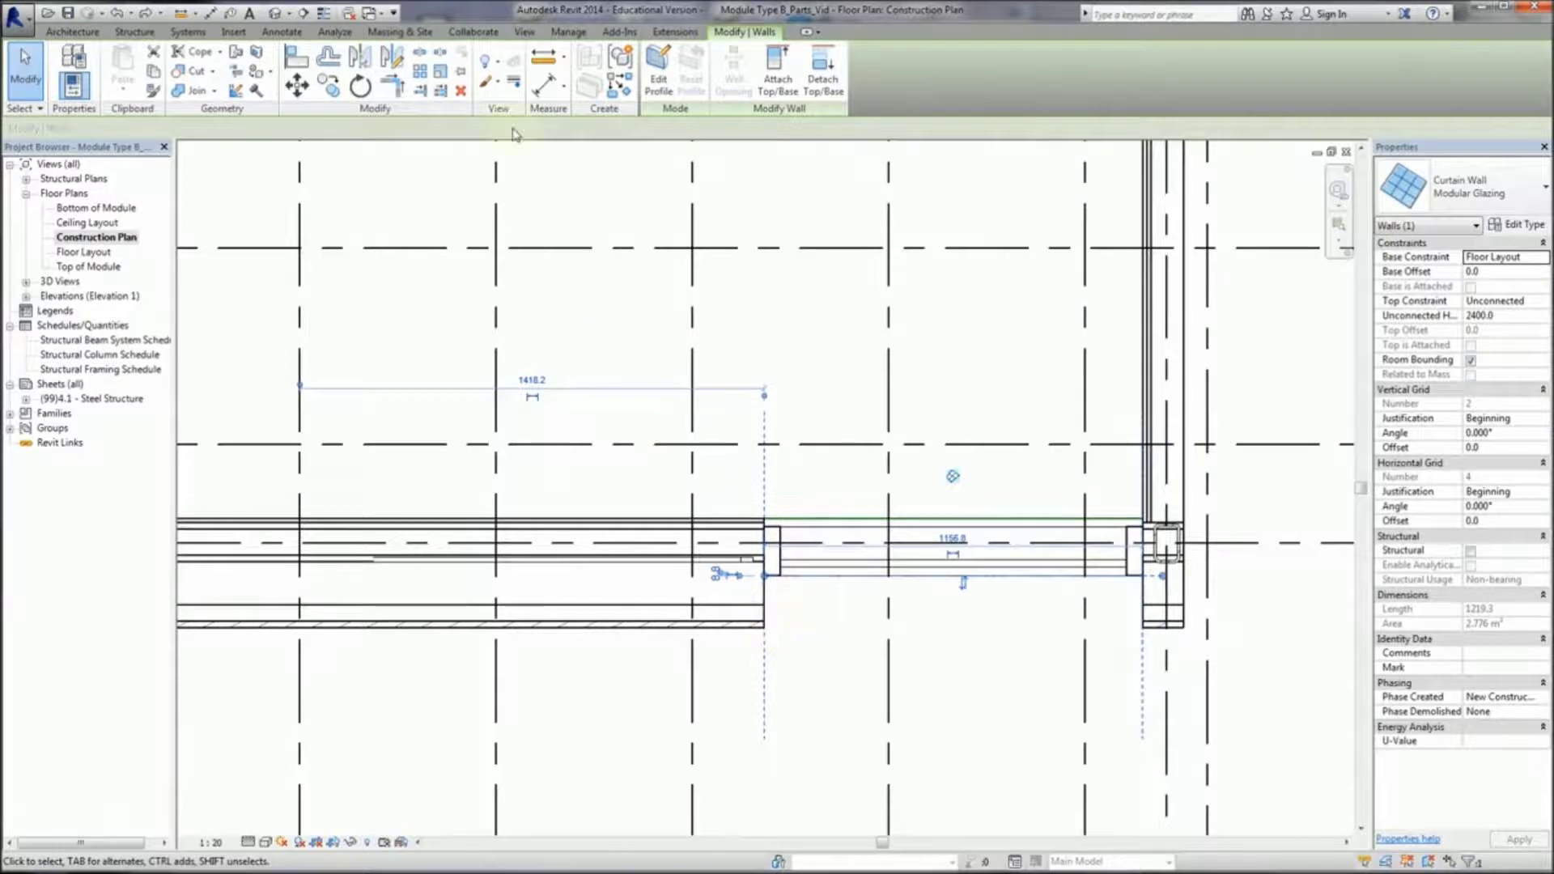
left_click(296, 57)
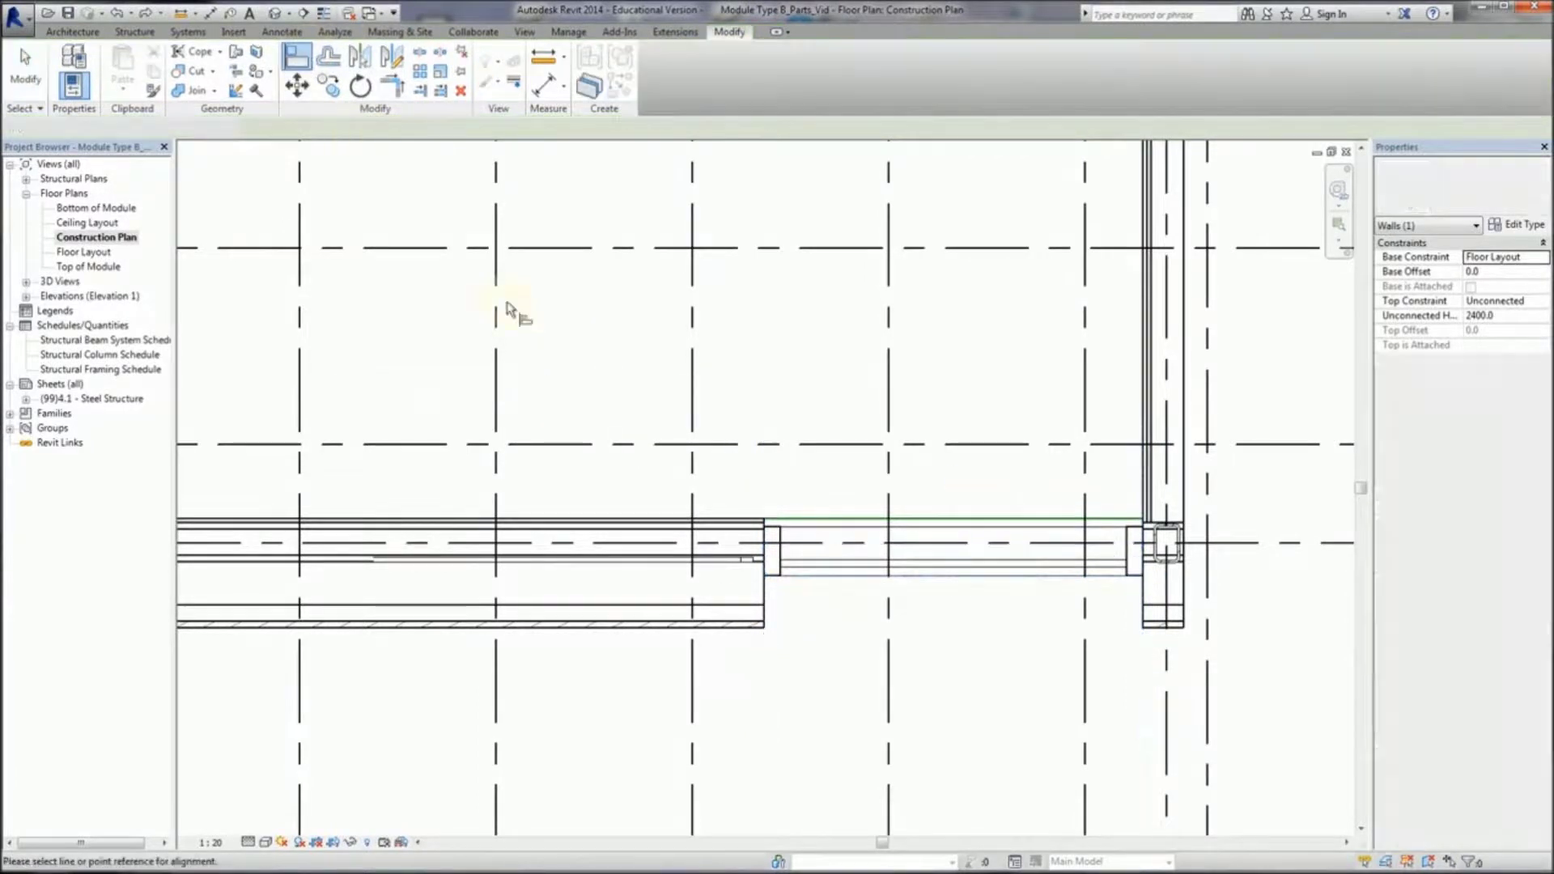
left_click(693, 697)
left_click(764, 636)
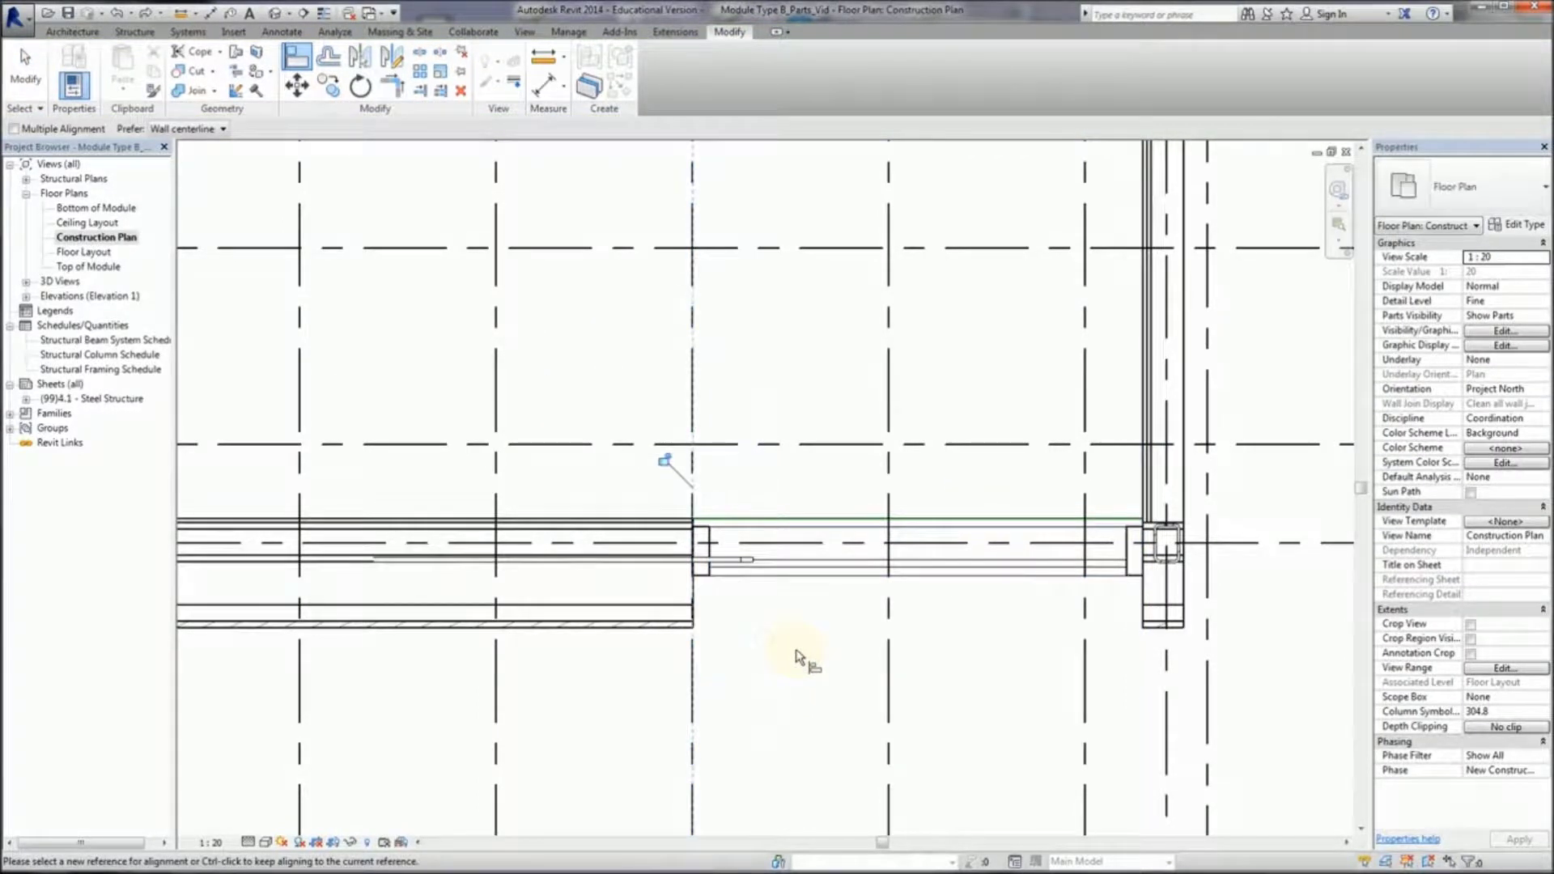
left_click(663, 461)
Step: Align the right edge of the grid E wall's glazing with grid line 2_6 and lock the alignment
left_click(1095, 668)
left_click(1144, 635)
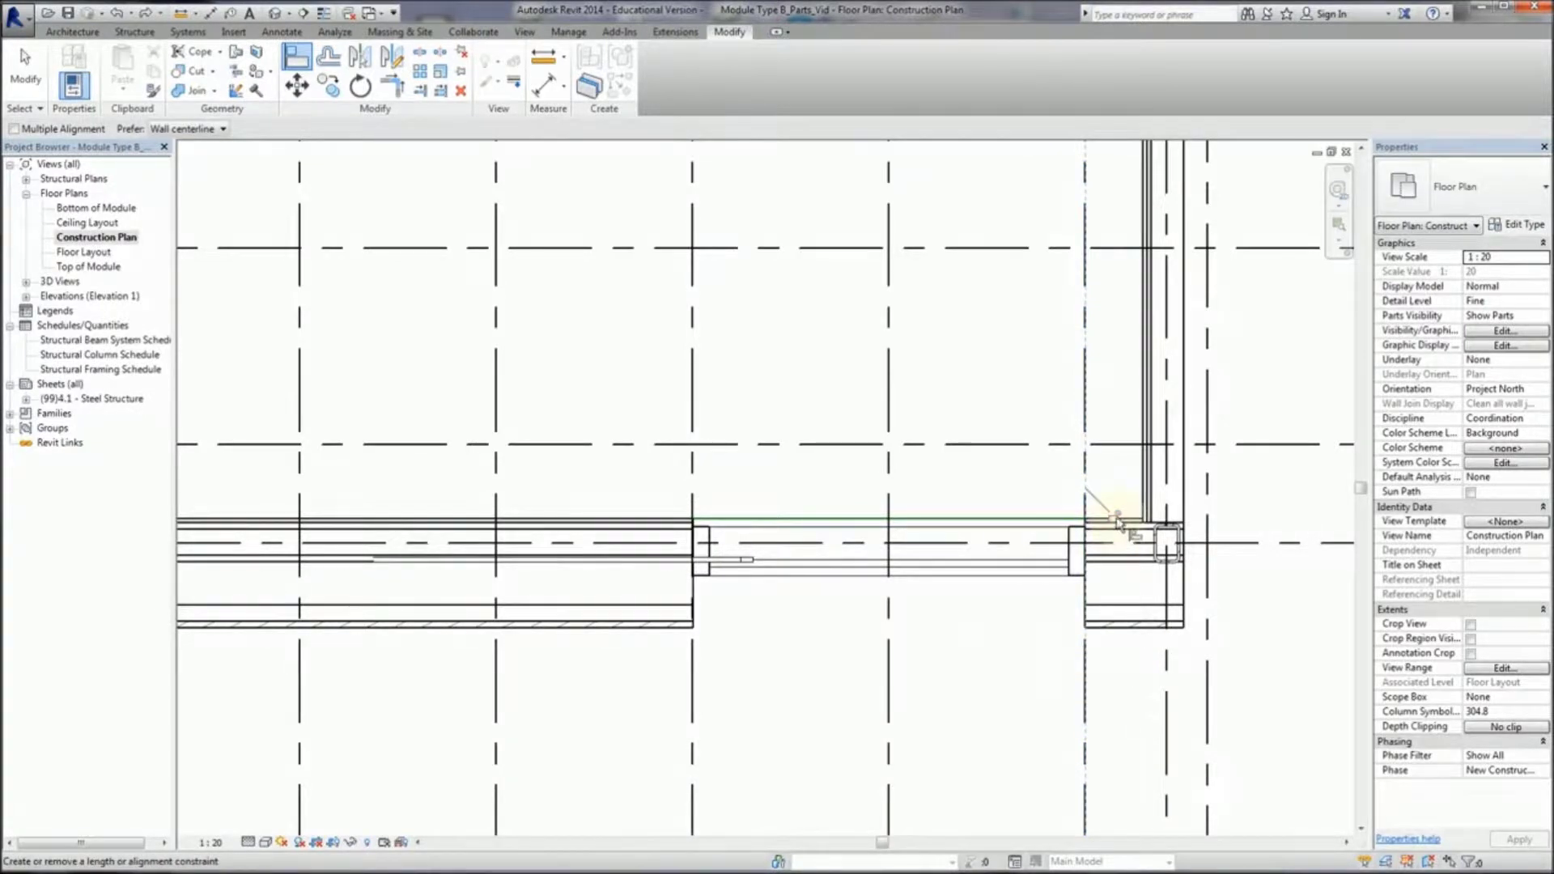
left_click(1115, 515)
key("Escape")
key("Escape")
Step: Align the left edge of the exterior door opening in the grid A wall with grid line 2_1
scroll(638, 652, "down", 2)
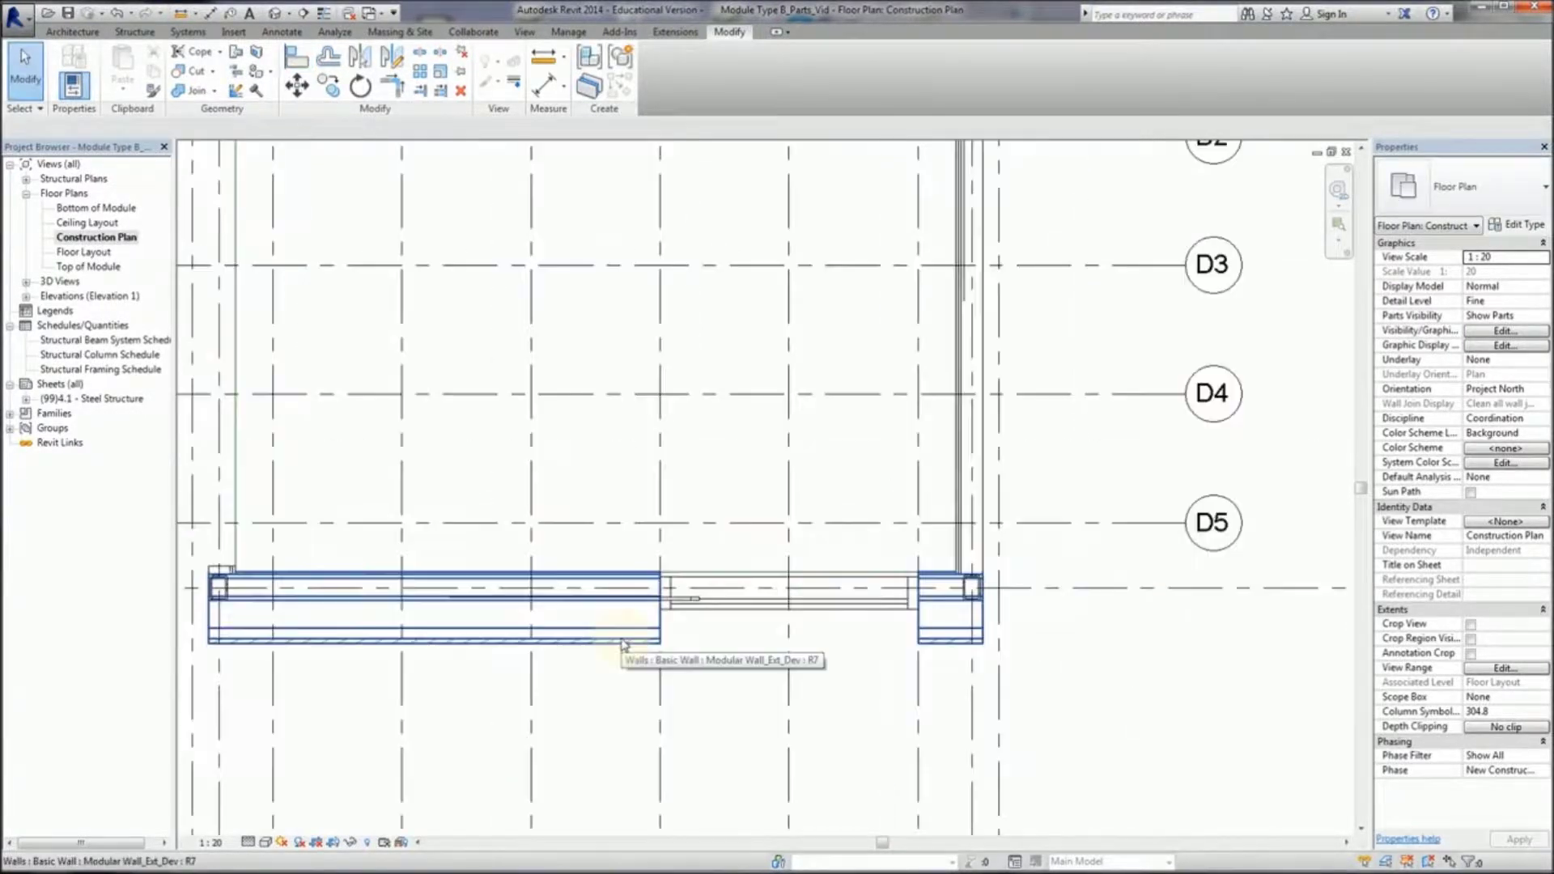
scroll(791, 635, "down", 4)
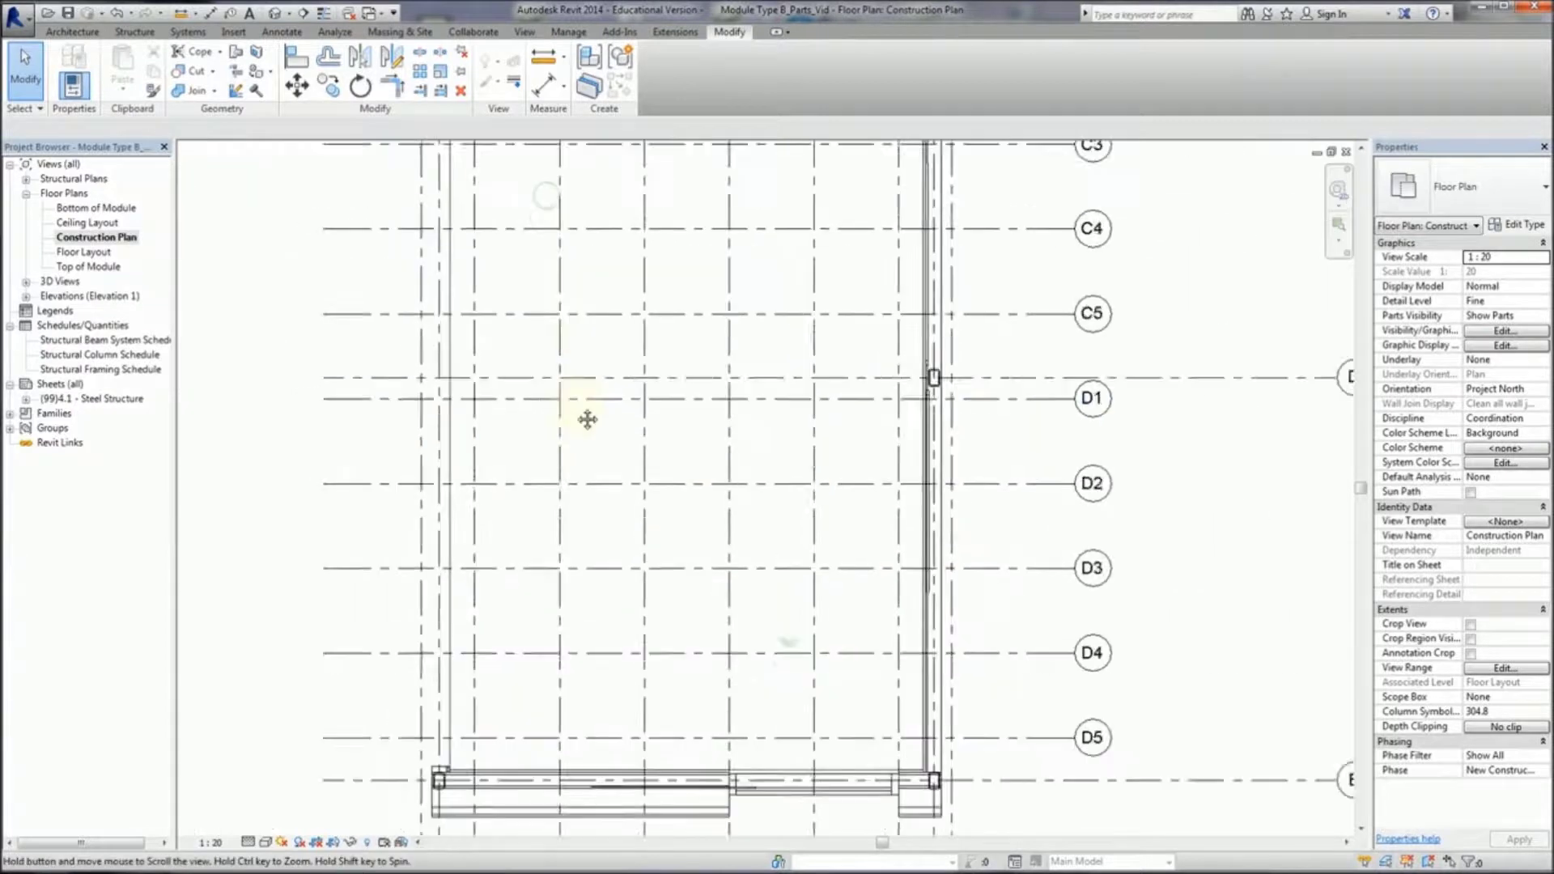
scroll(510, 282, "up", 3)
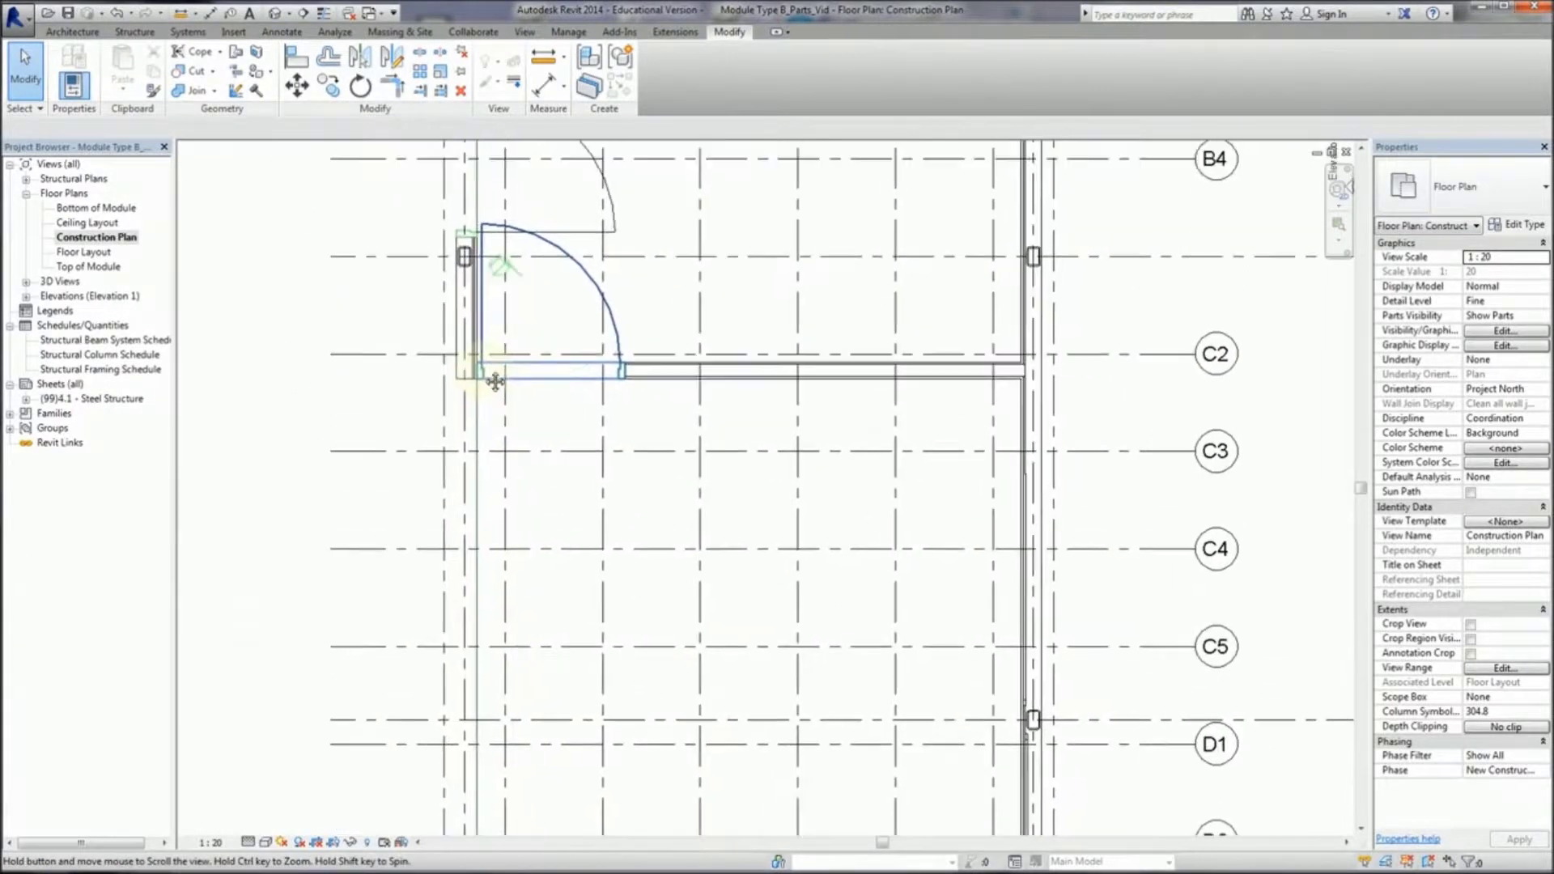
scroll(490, 372, "down", 5)
middle_click_drag(496, 374, 510, 667)
middle_click_drag(420, 308, 441, 472)
scroll(463, 388, "up", 3)
scroll(463, 388, "up", 2)
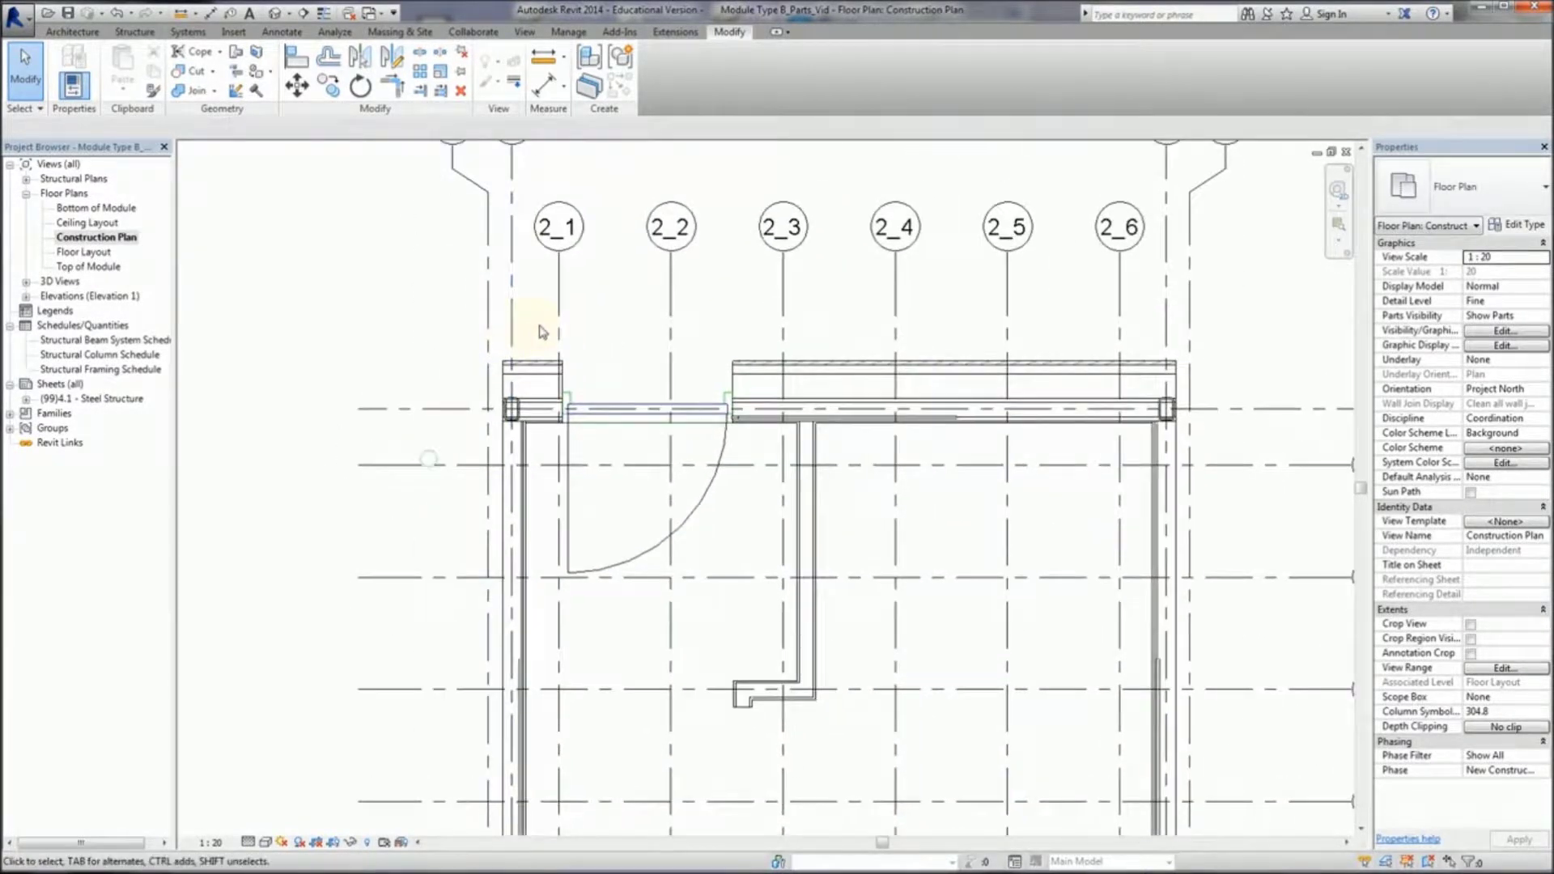
left_click(568, 390)
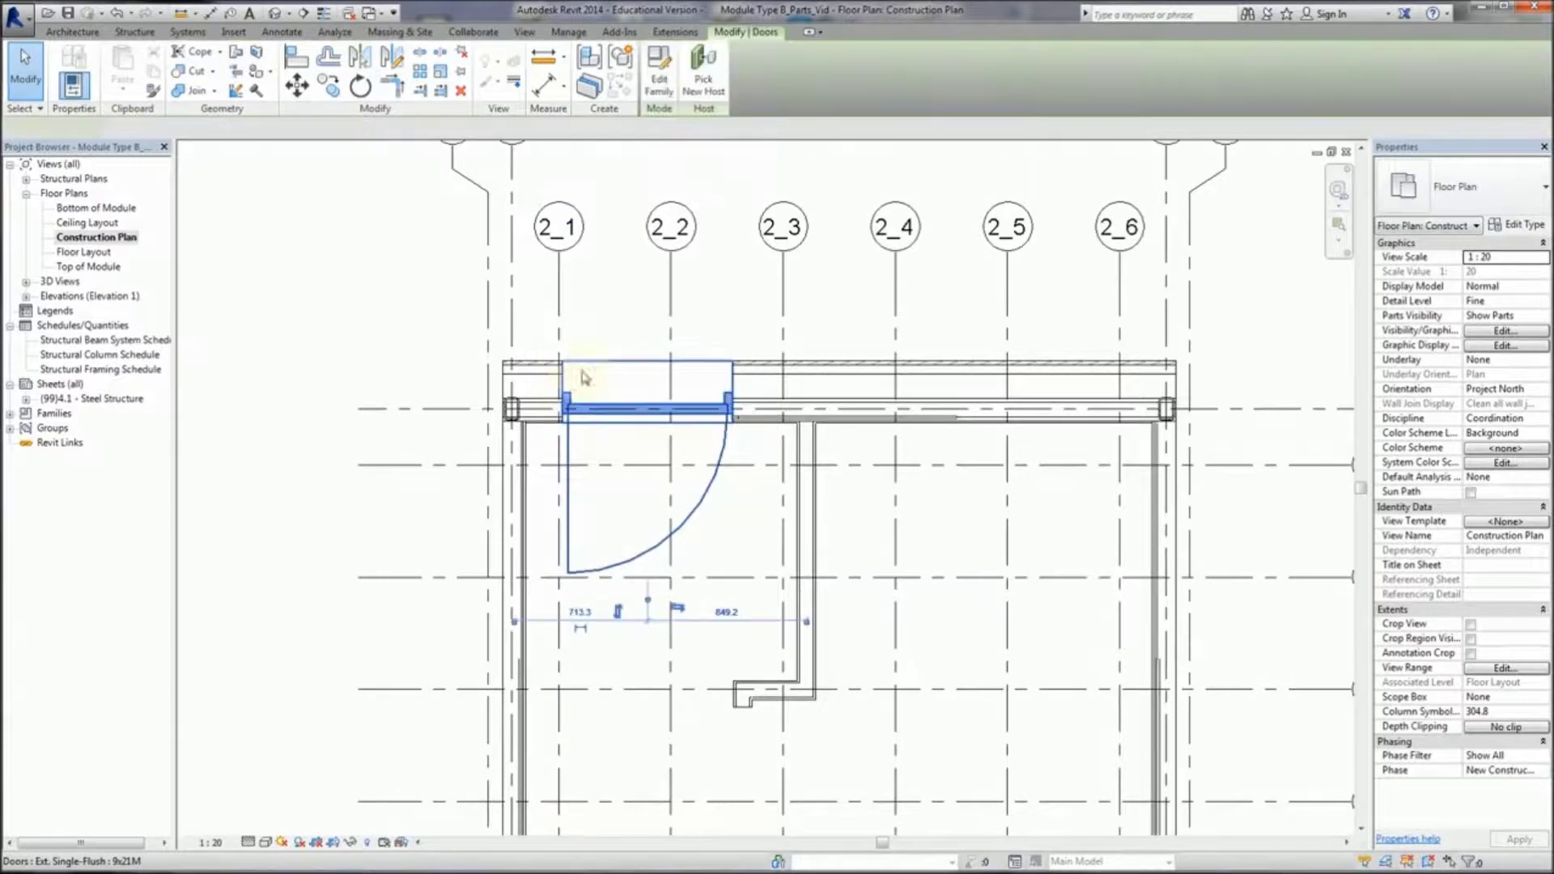
left_click(296, 58)
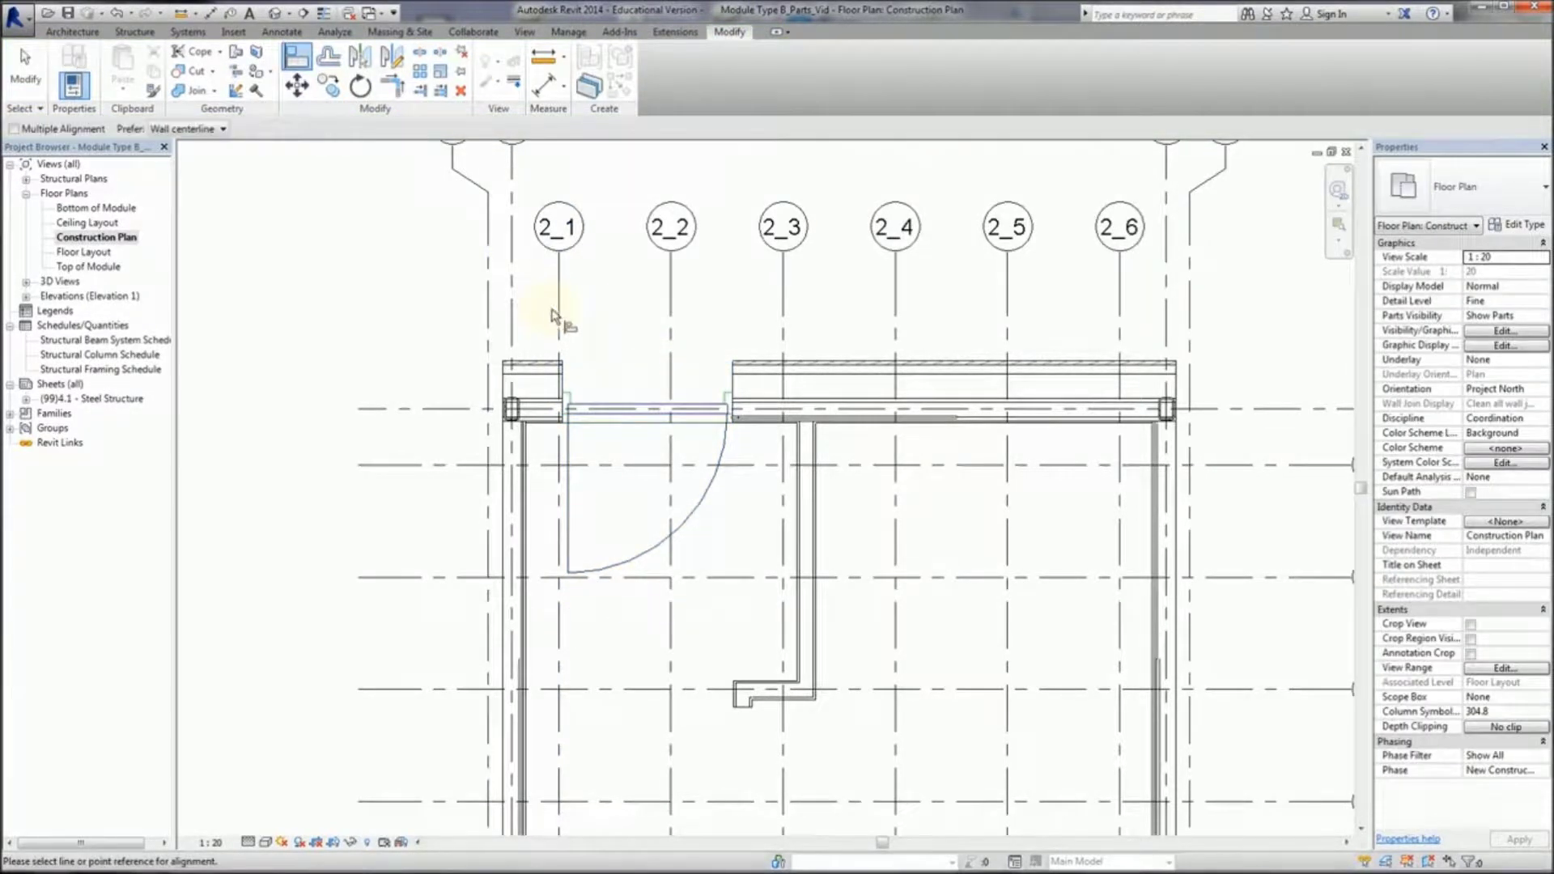
left_click(564, 367)
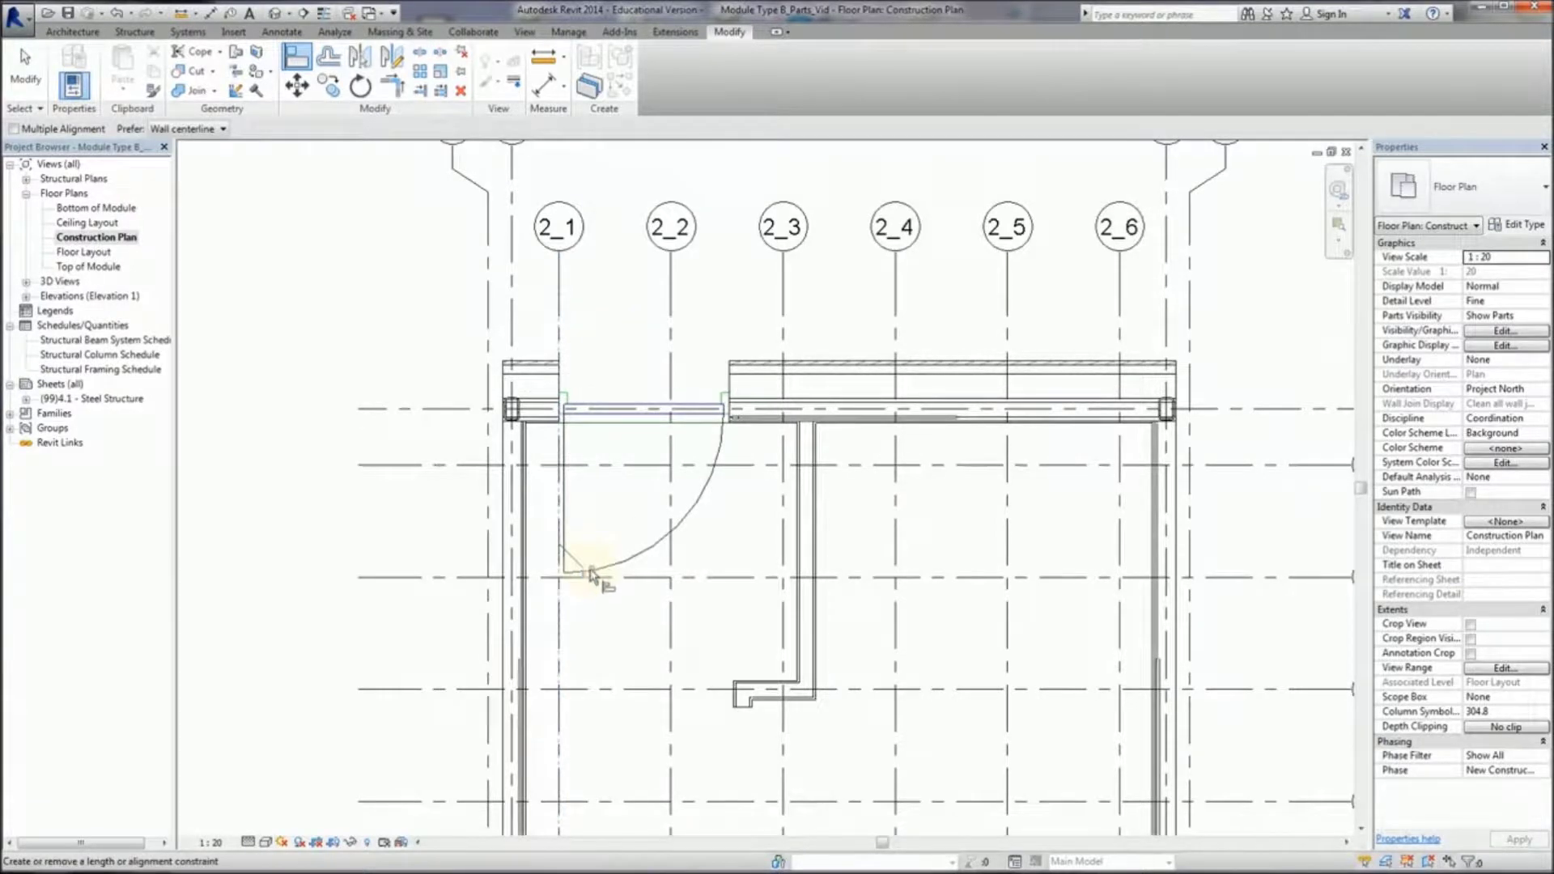
middle_click_drag(628, 656, 684, 590)
key("Escape")
Step: Create parts from the exterior walls on grids A and E and the long side wall along grid 3
scroll(599, 582, "down", 5)
scroll(684, 590, "up", 2)
middle_click_drag(698, 527, 815, 643)
scroll(711, 553, "up", 2)
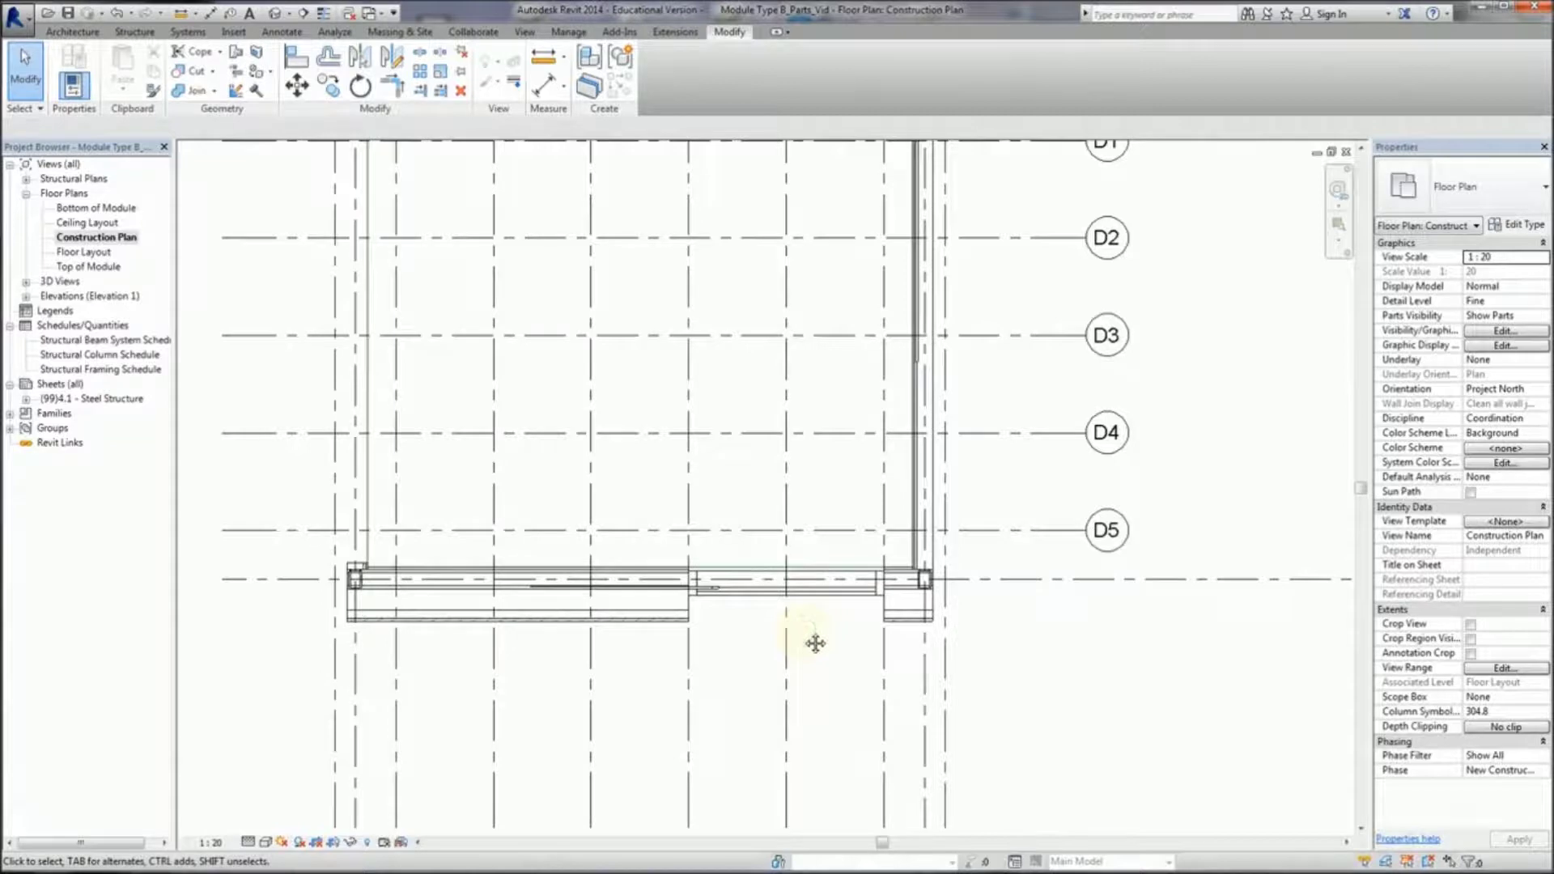
scroll(815, 644, "down", 3)
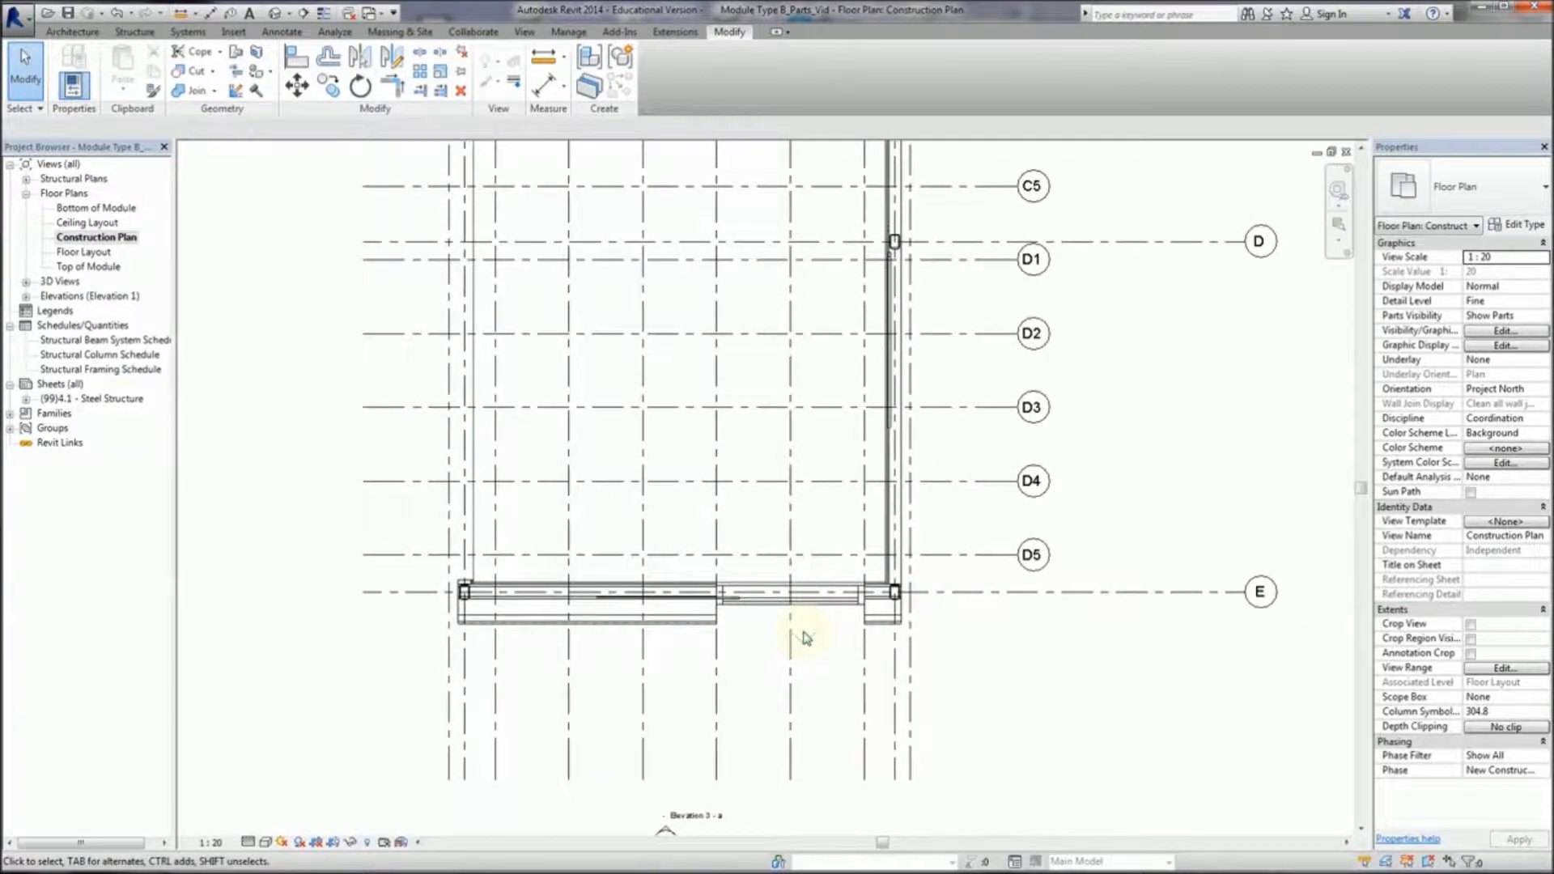
middle_click_drag(767, 641, 814, 712)
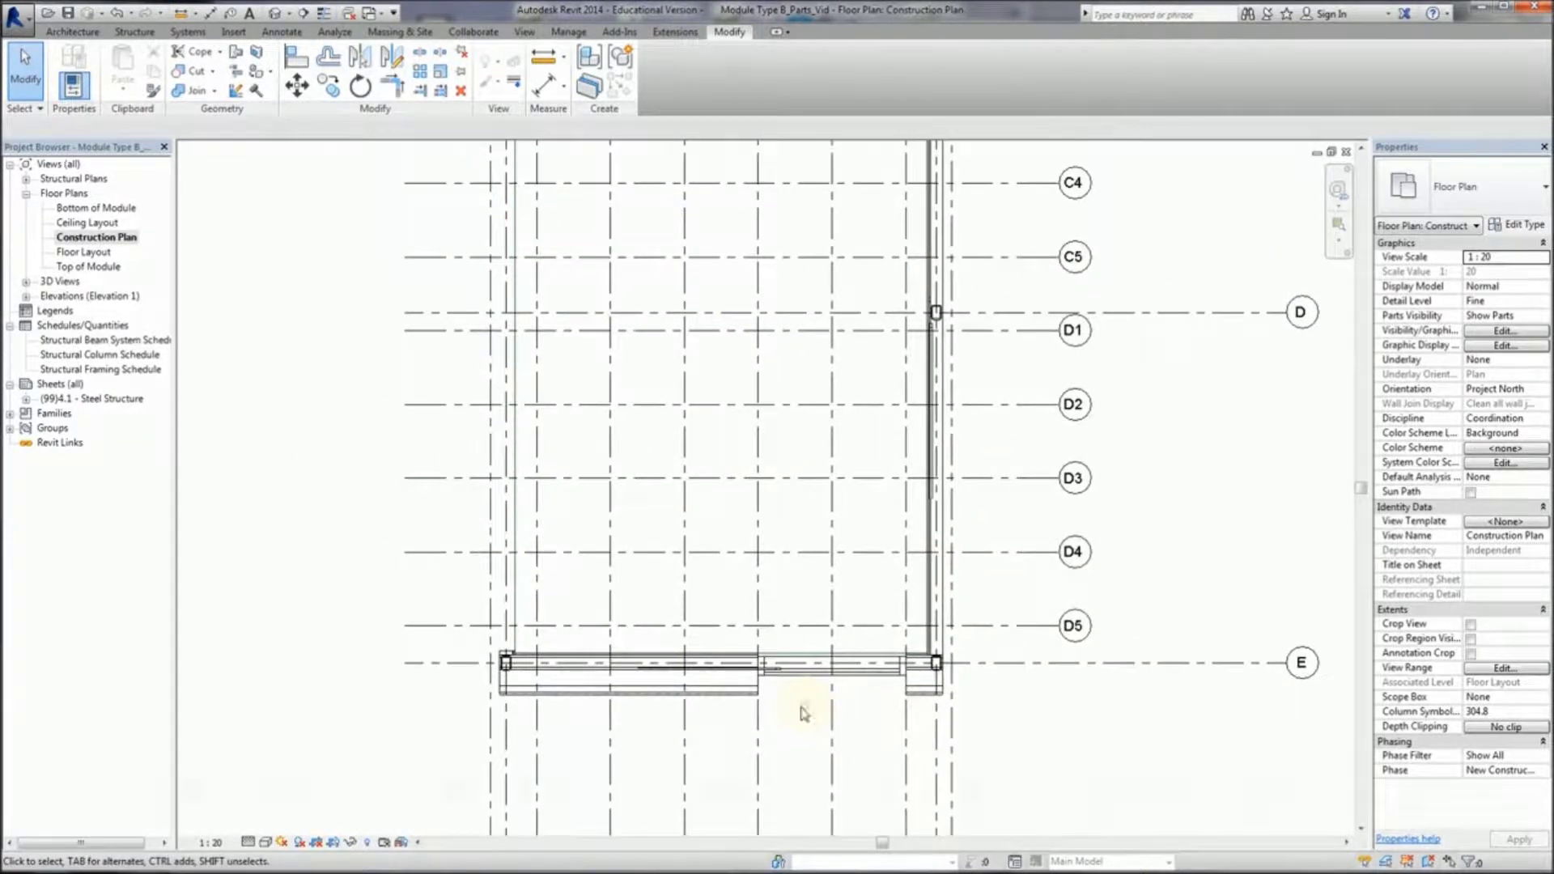
left_click(806, 696)
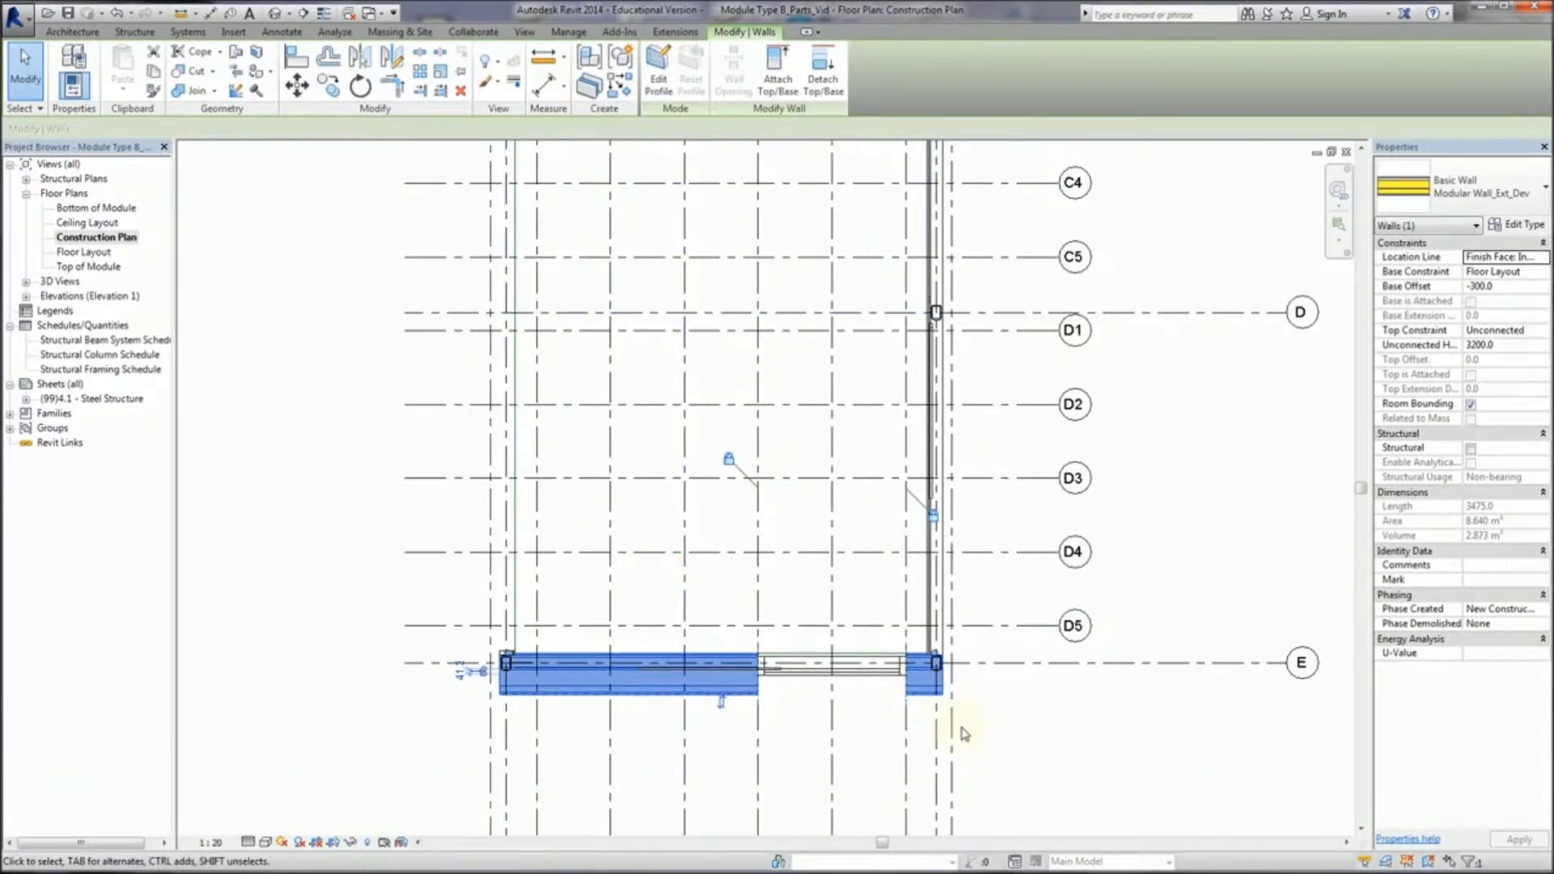
left_click(944, 611, "ctrl")
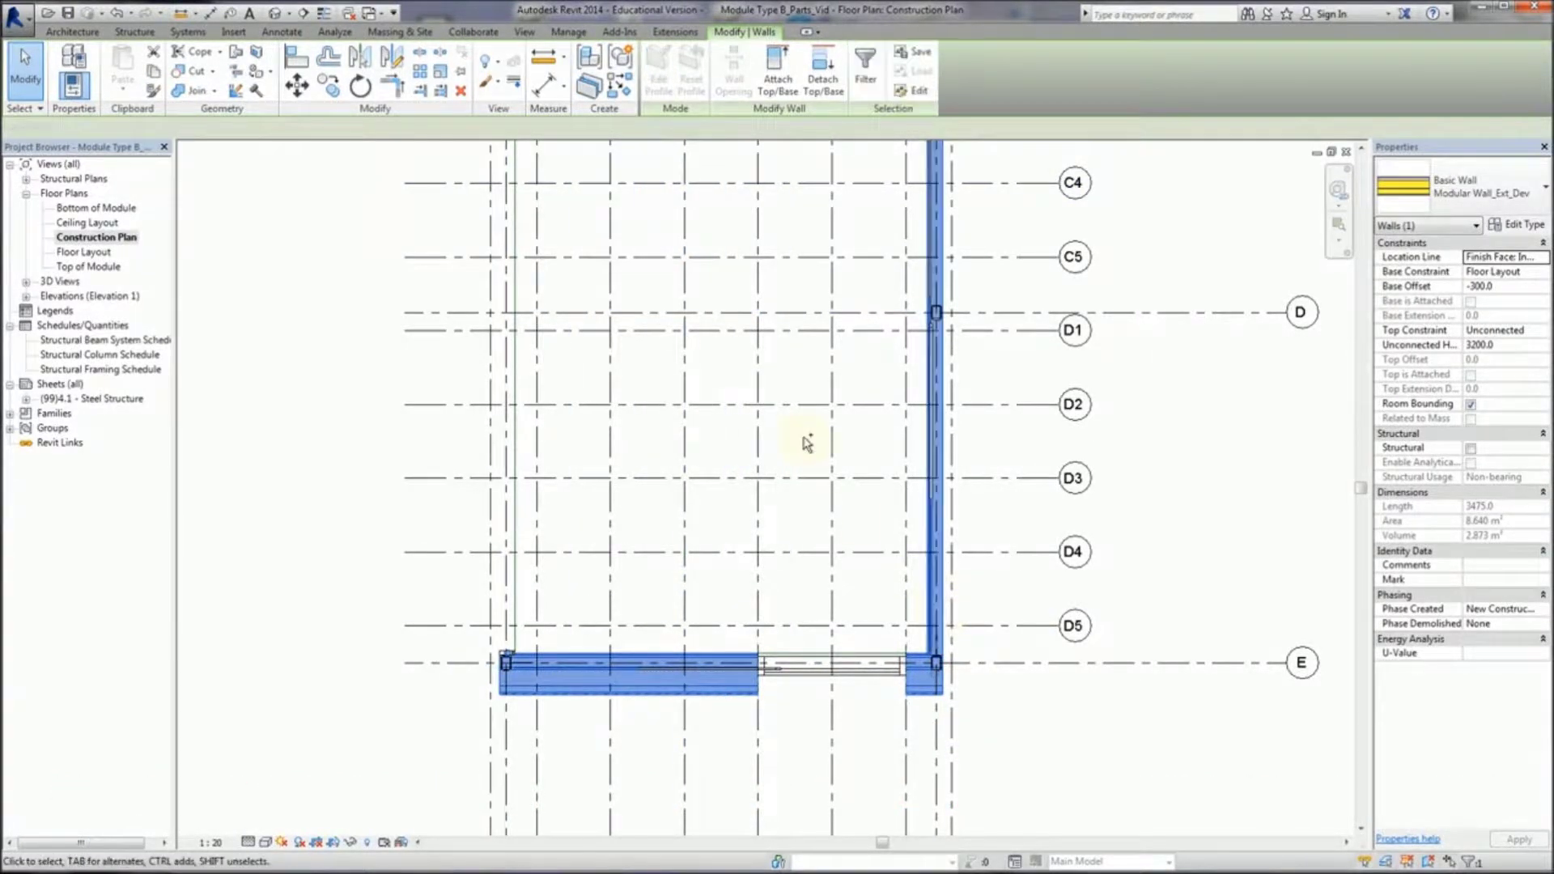
scroll(695, 386, "down", 4)
middle_click_drag(666, 175, 691, 428)
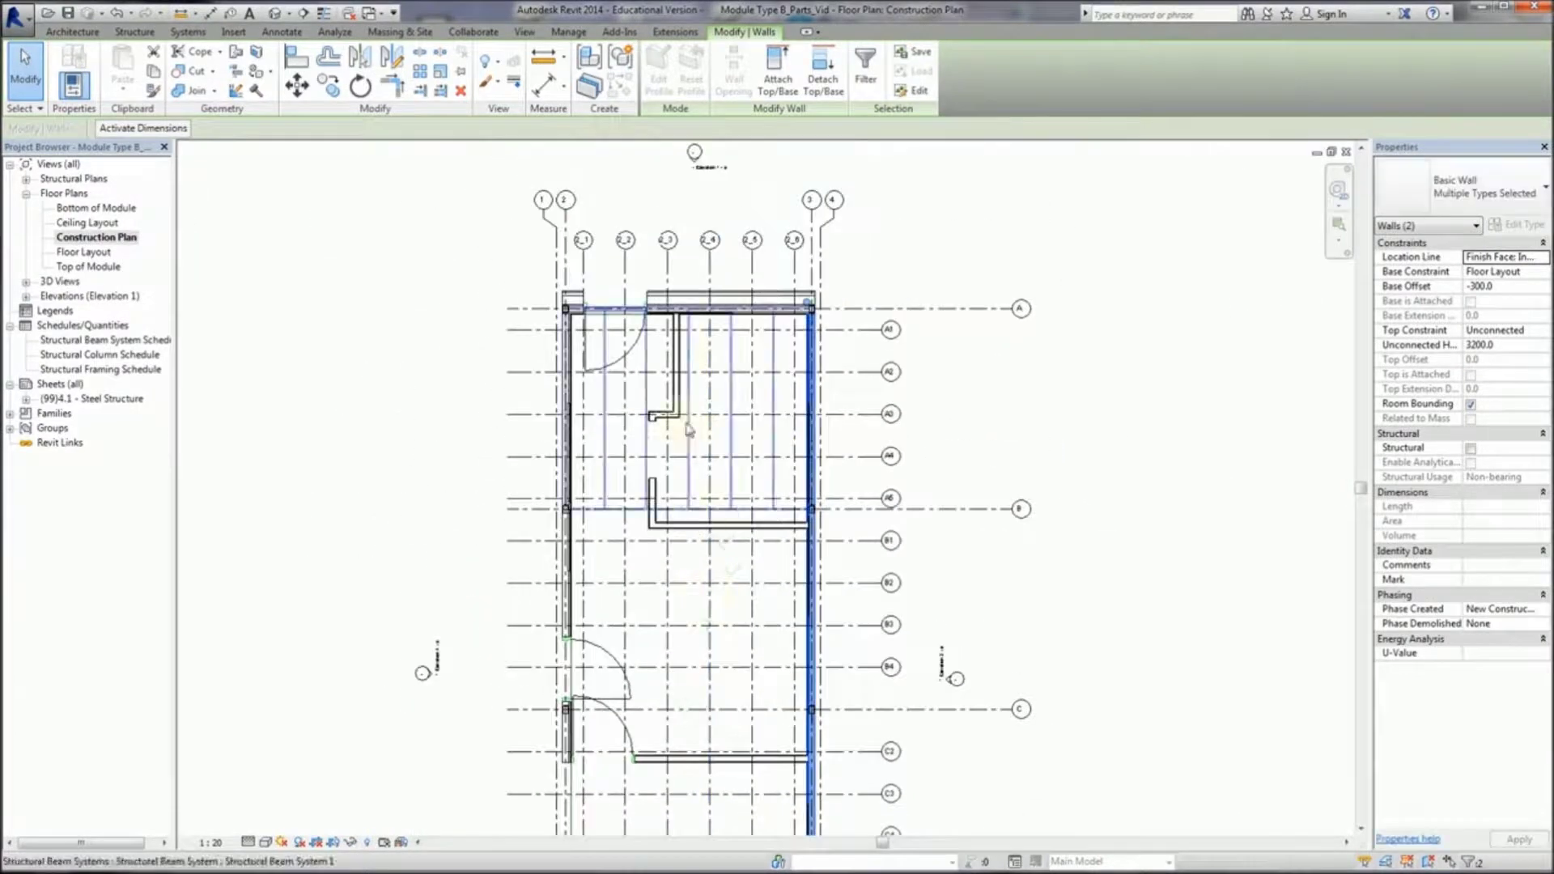
left_click(700, 306, "ctrl")
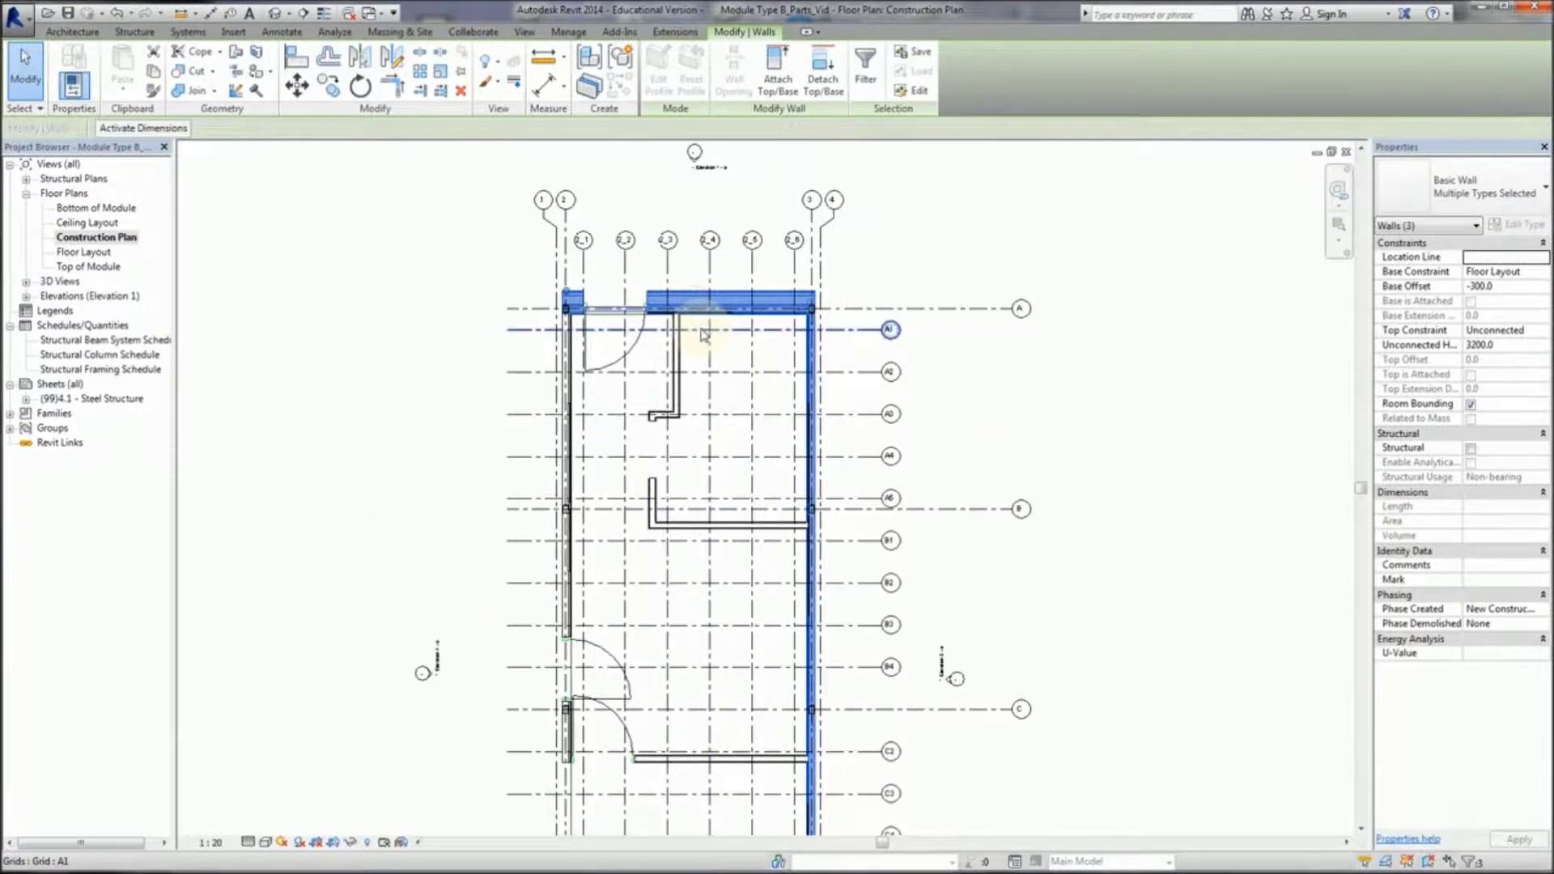
left_click(590, 86)
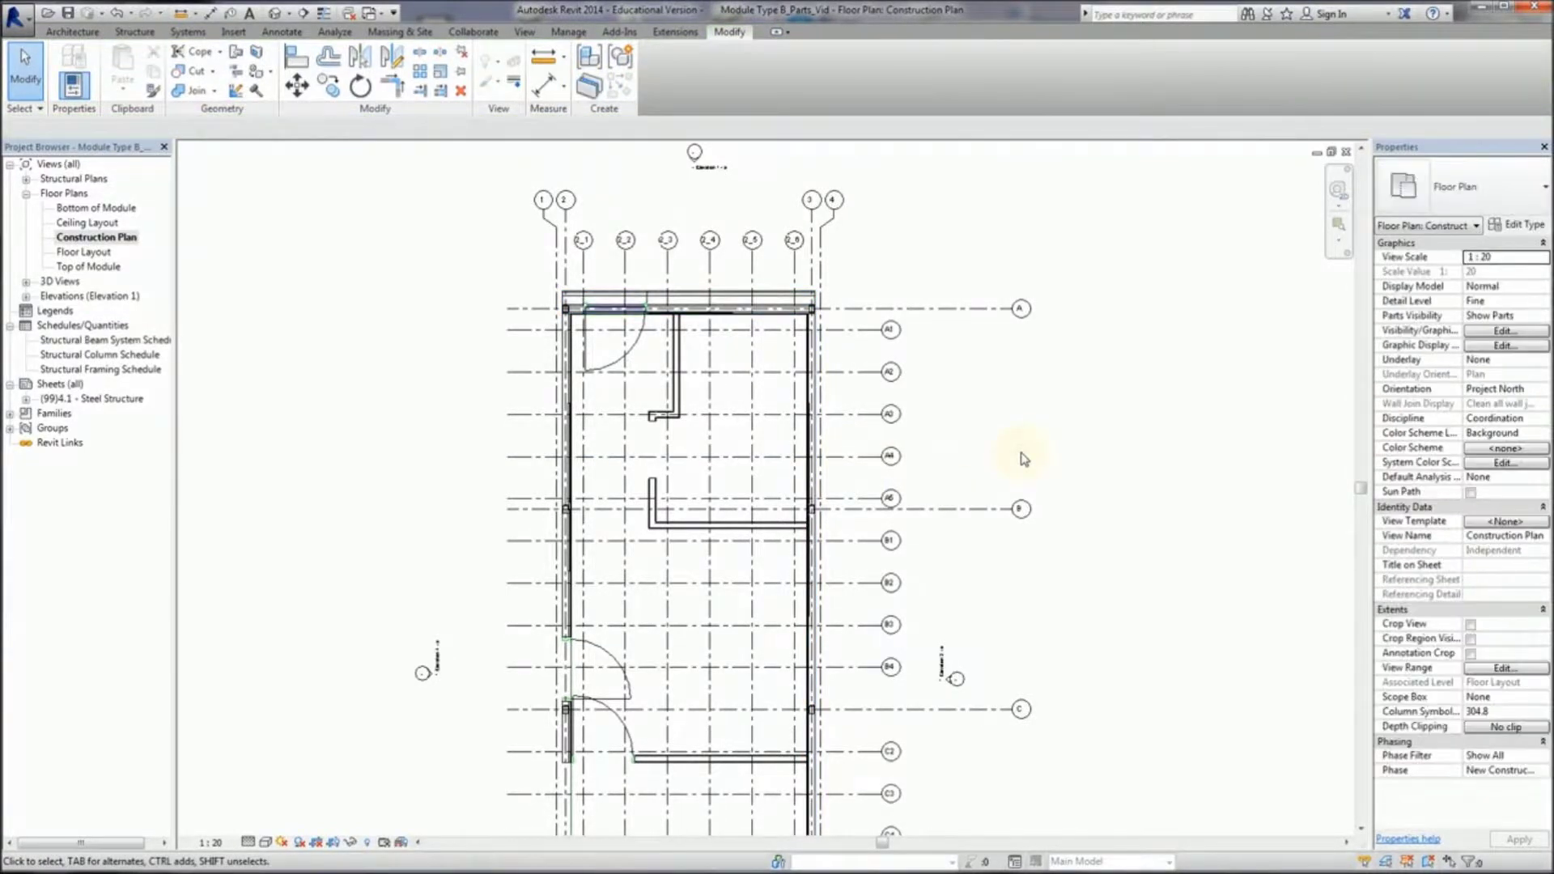
Step: In Elevation 3 - a, draw a horizontal reference plane along the glazing head, 2400 mm above Floor Layout, extending past the wall's right edge
scroll(604, 271, "up", 5)
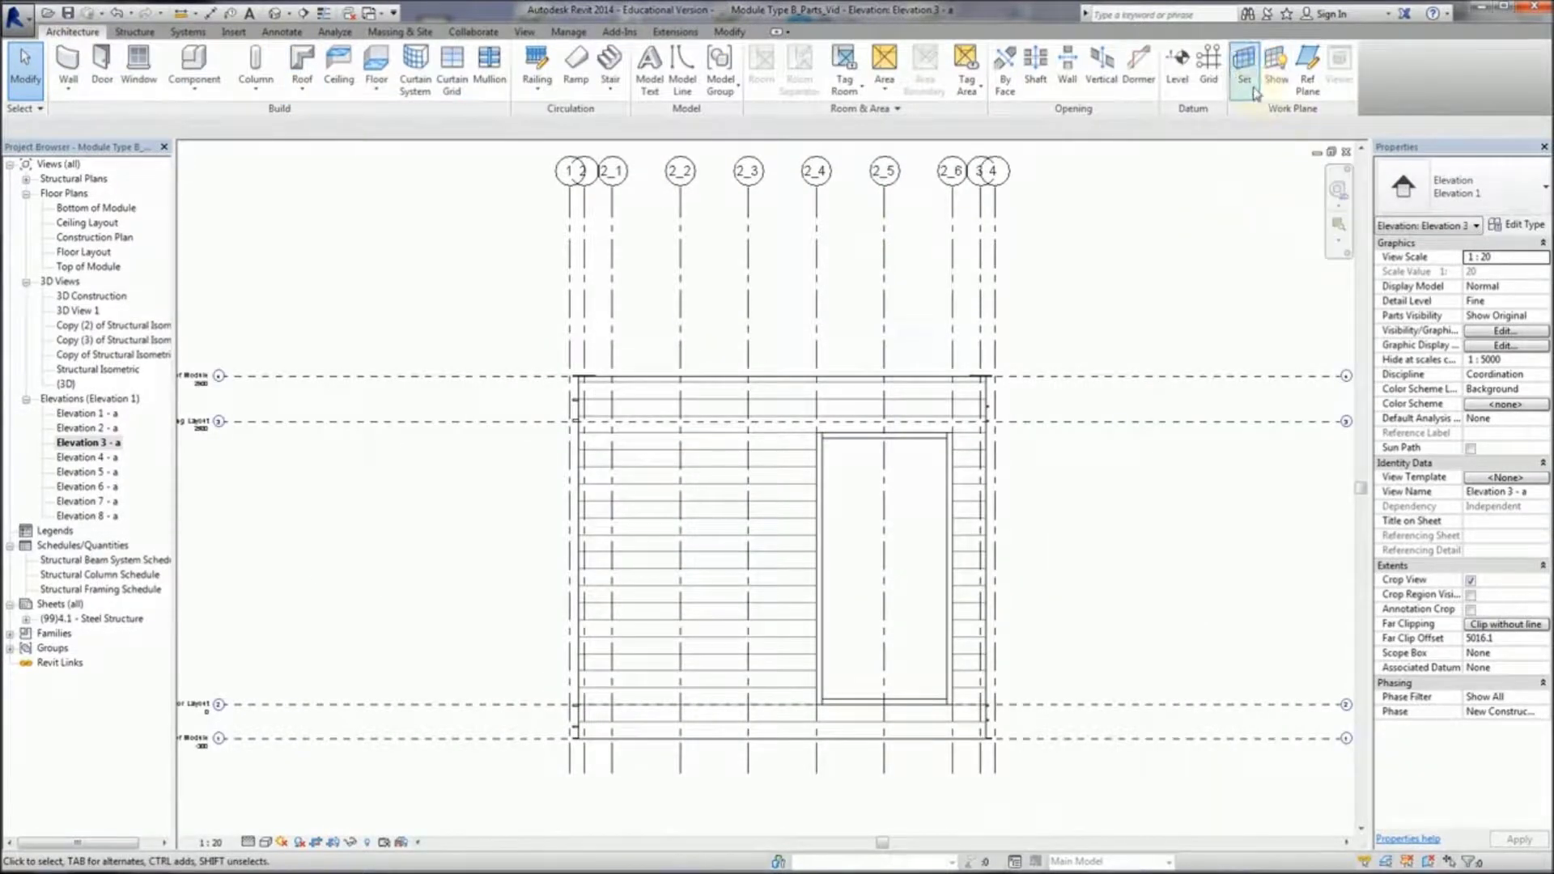
left_click(1307, 67)
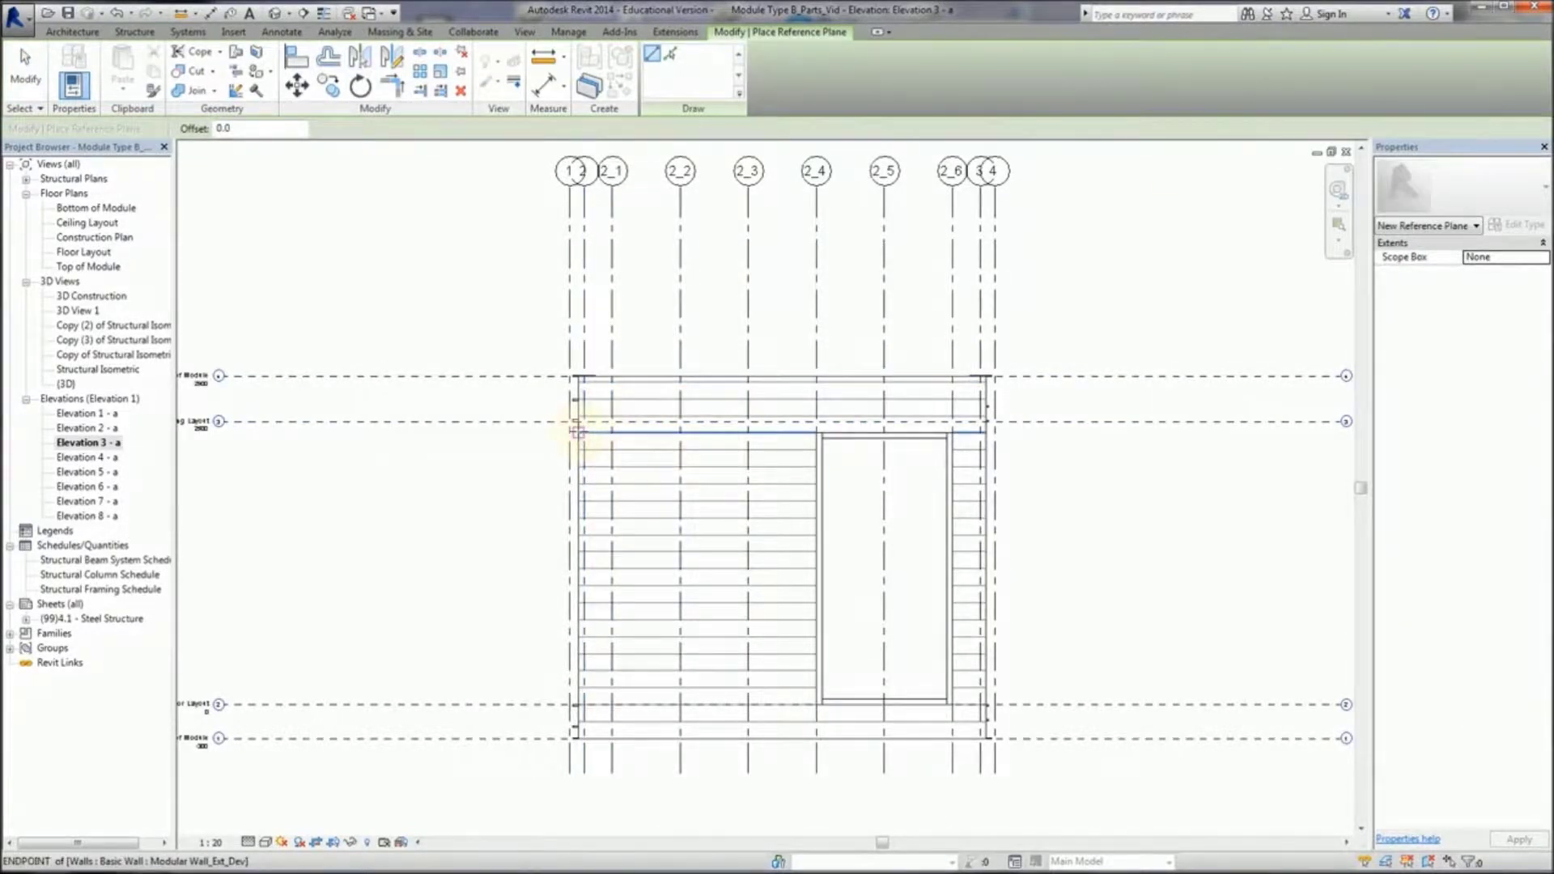
left_click(584, 431)
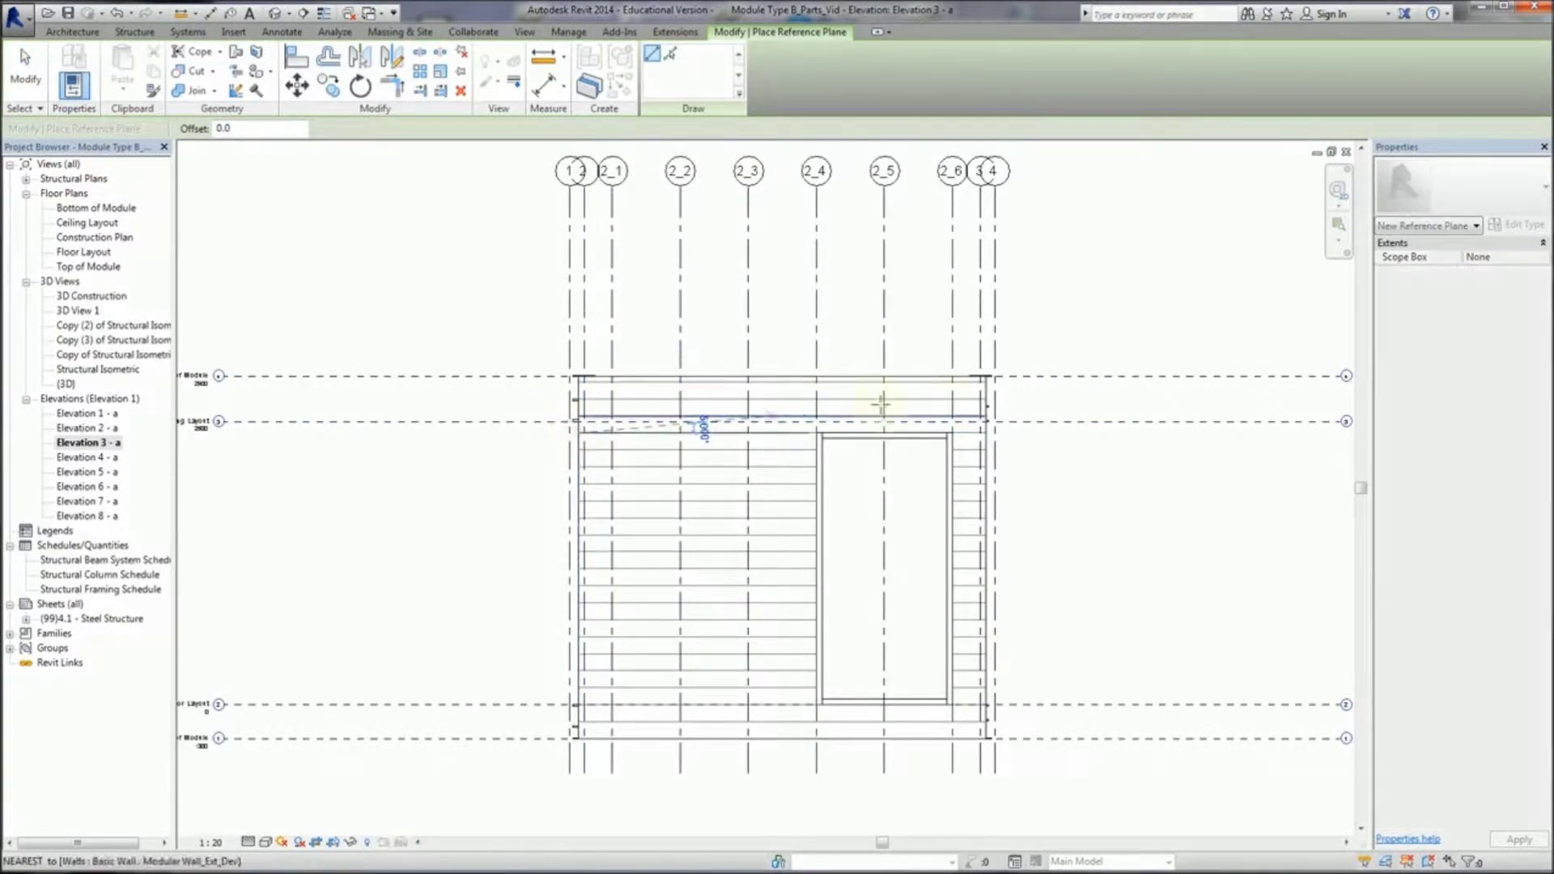
left_click(1081, 433)
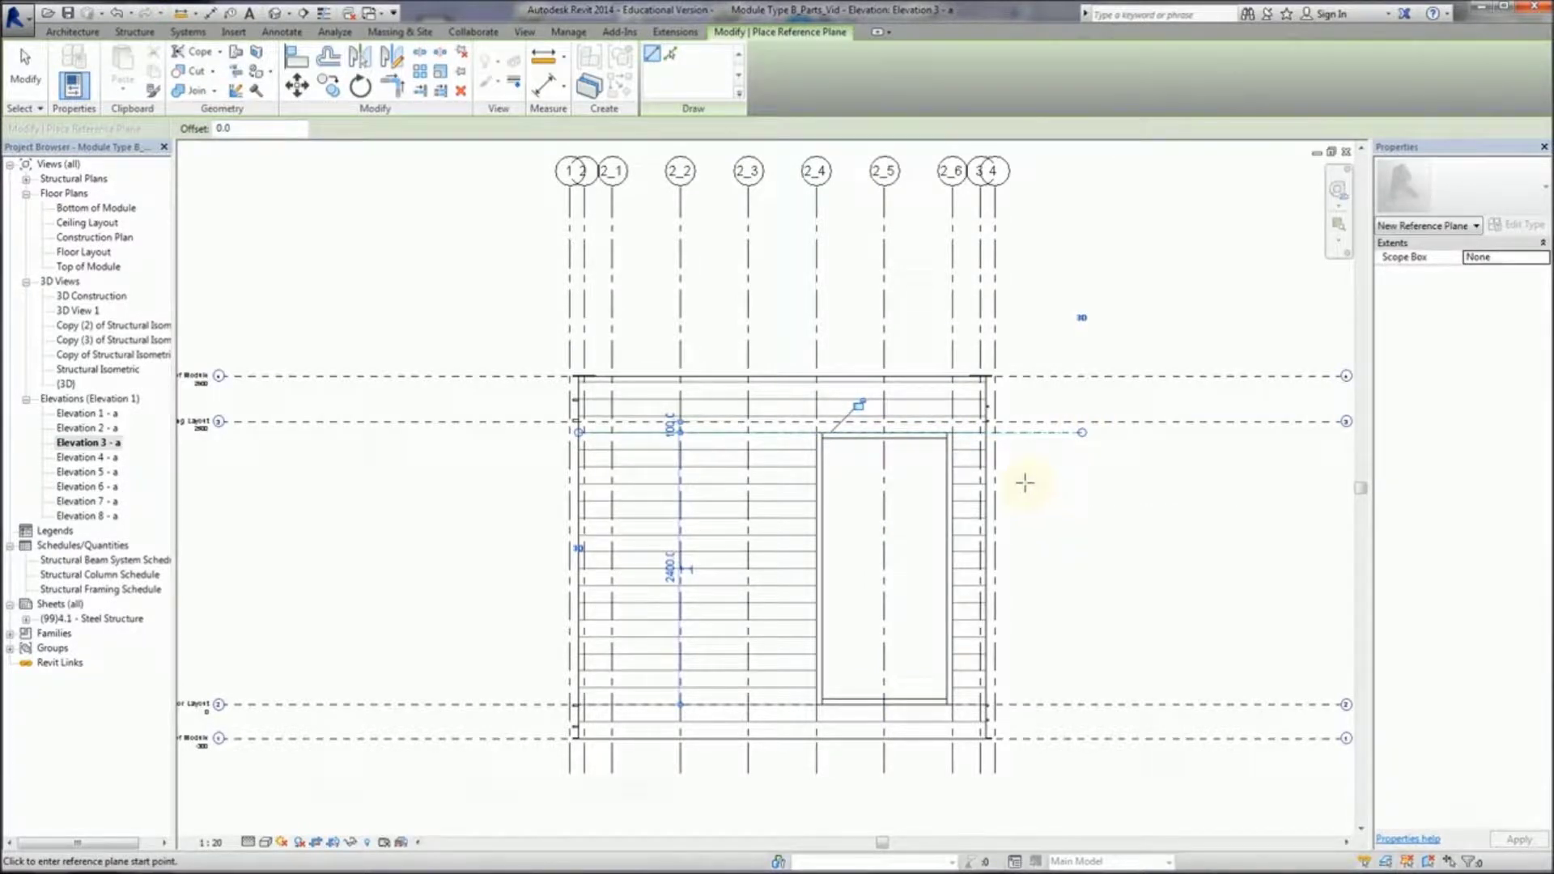
key("Escape")
key("Escape")
middle_click_drag(1031, 405, 791, 489)
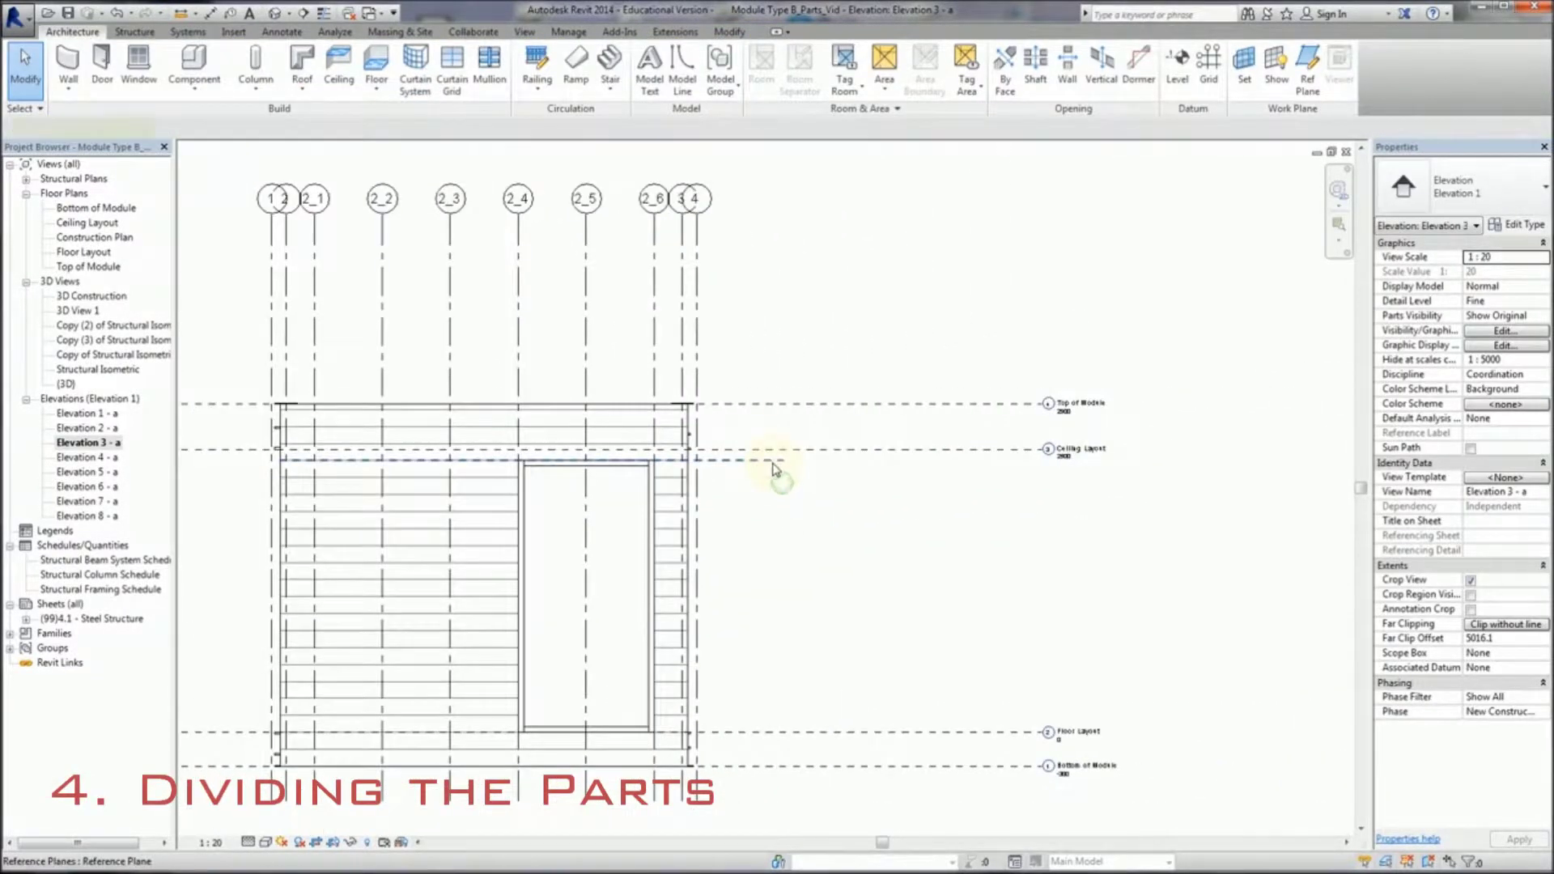
Step: Add an aligned dimension between the new reference plane and the Top of Module level, beside the wall
left_click(773, 463)
middle_click_drag(777, 426, 816, 429)
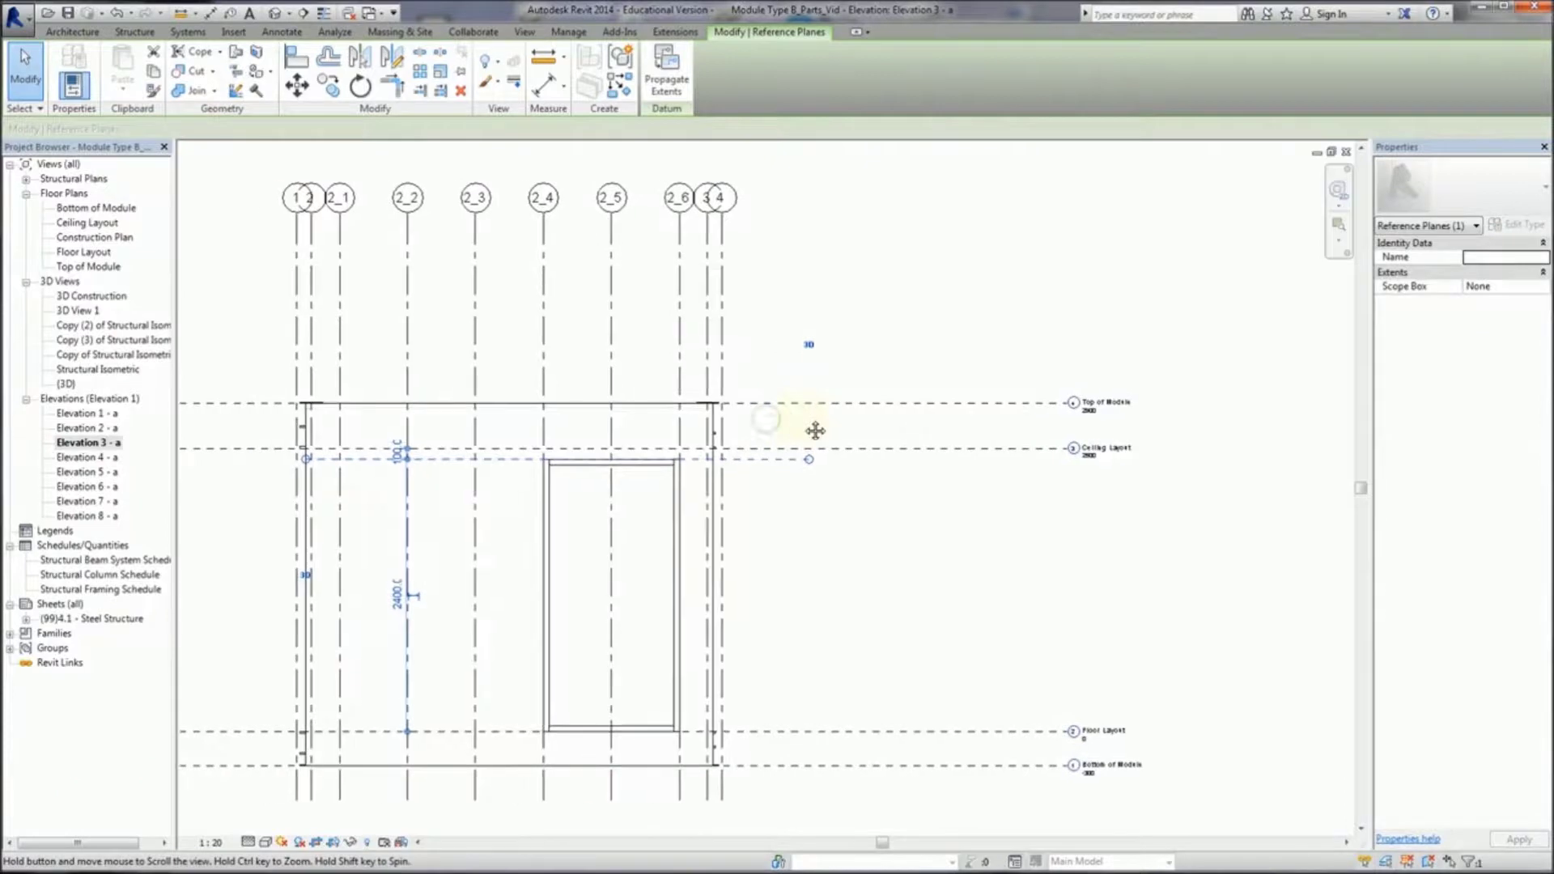
left_click(544, 85)
left_click(808, 462)
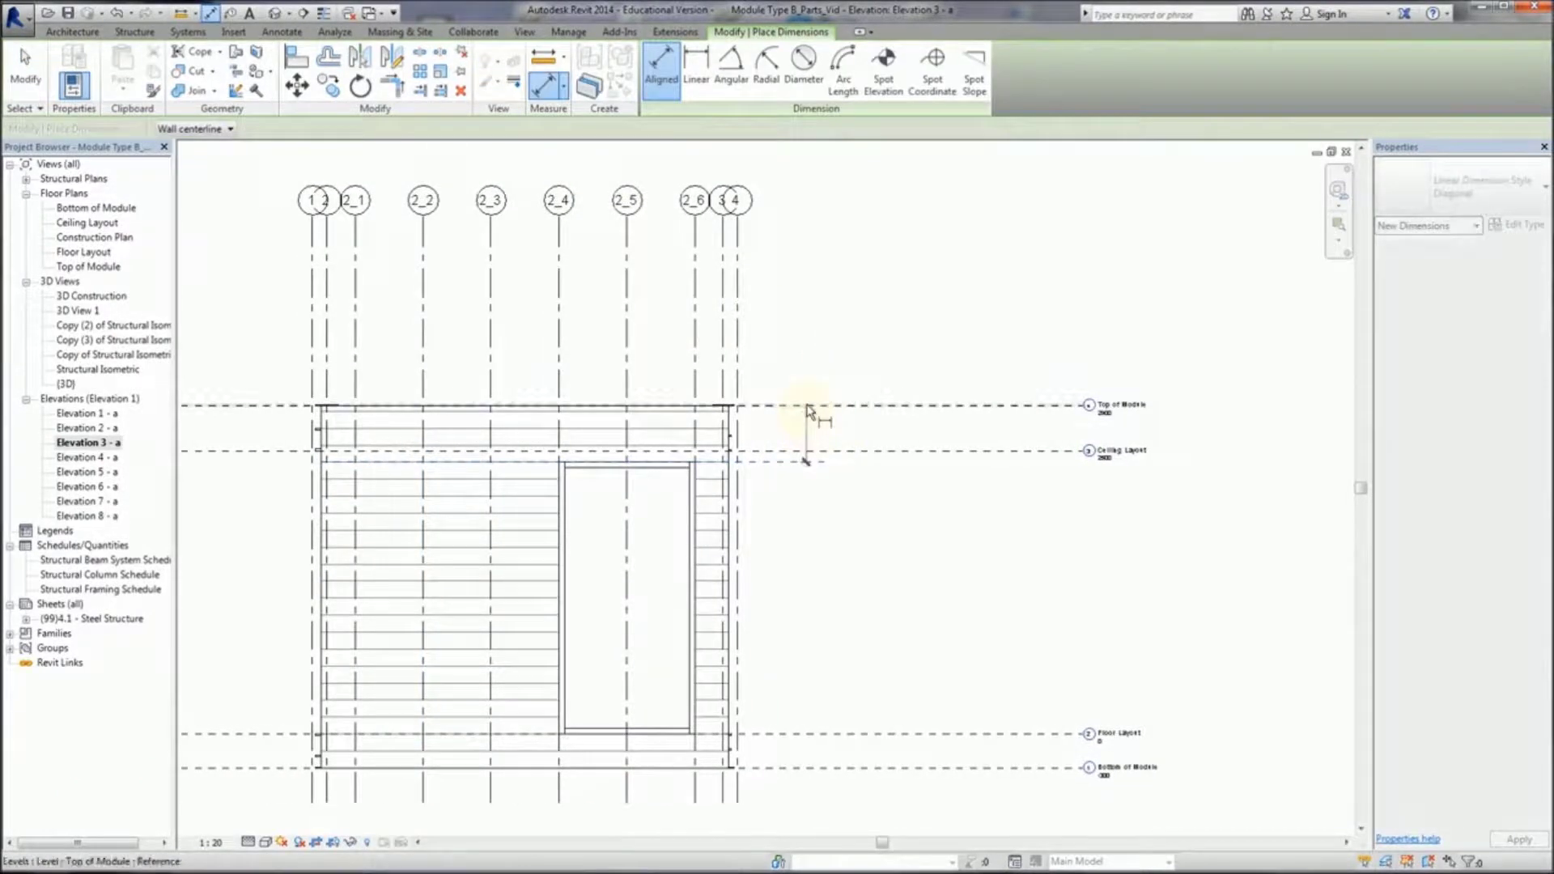
left_click(807, 406)
left_click(817, 441)
scroll(843, 472, "up", 2)
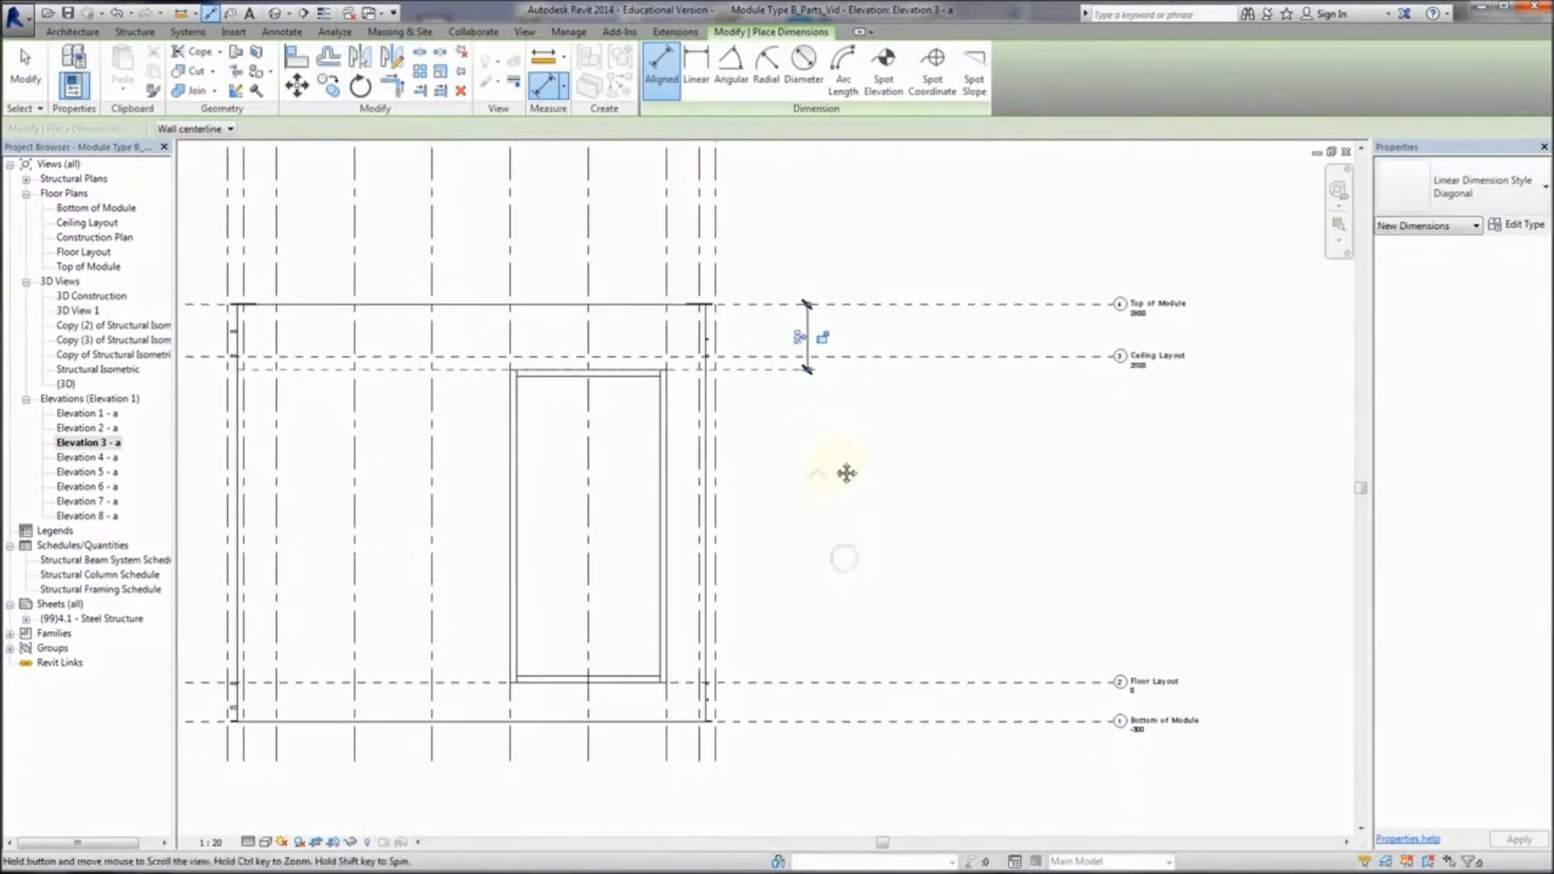
Step: Add an aligned dimension between the Floor Layout and Bottom of Module levels, in line with the existing dimension beside the wall
left_click(819, 675)
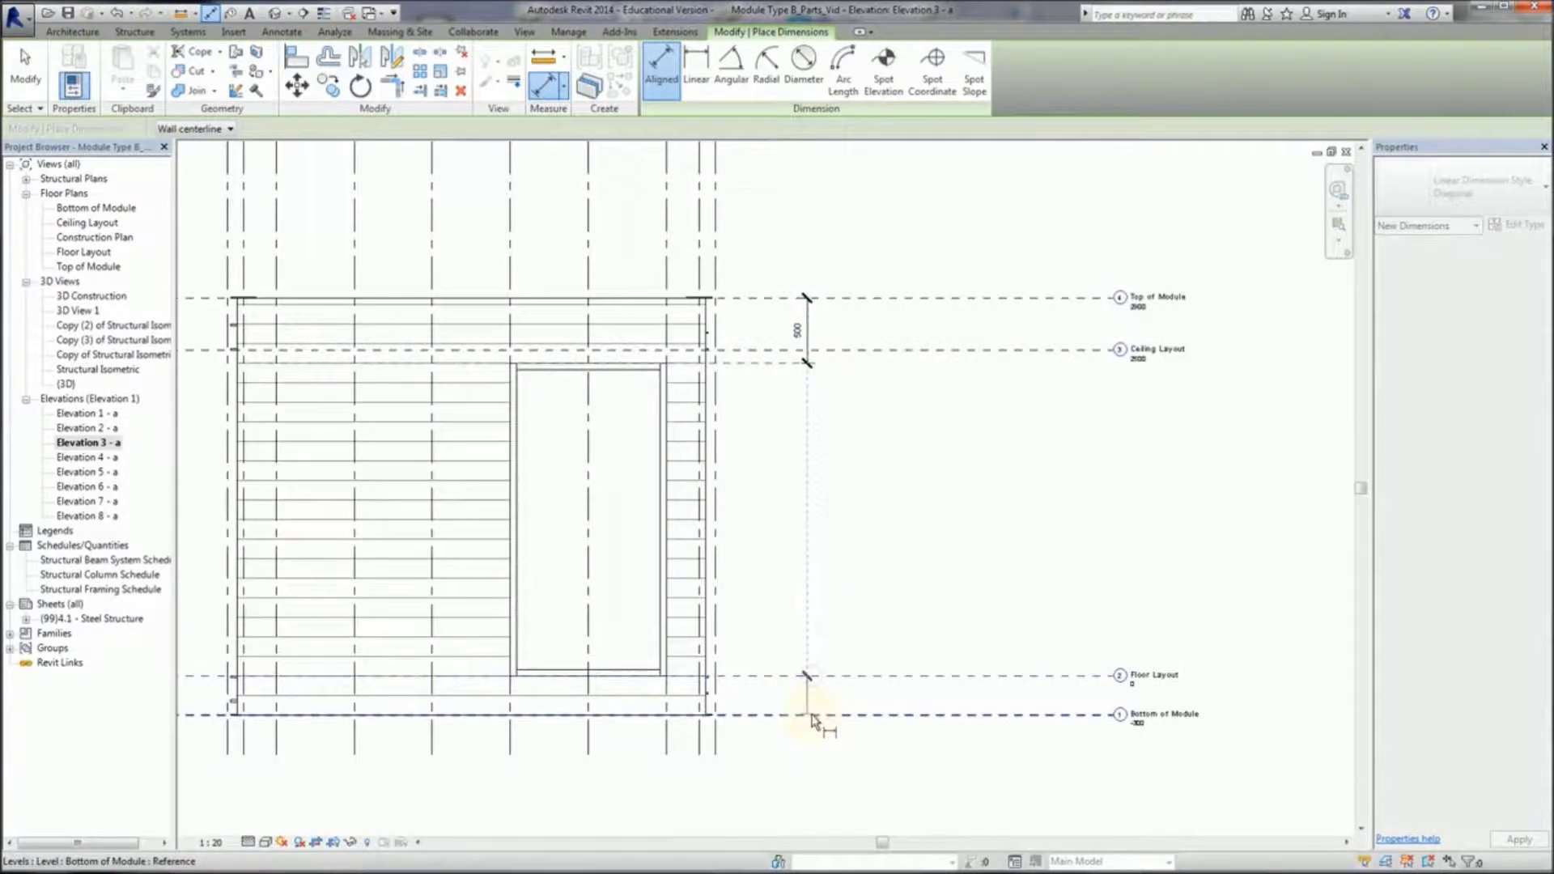
left_click(812, 717)
left_click(808, 713)
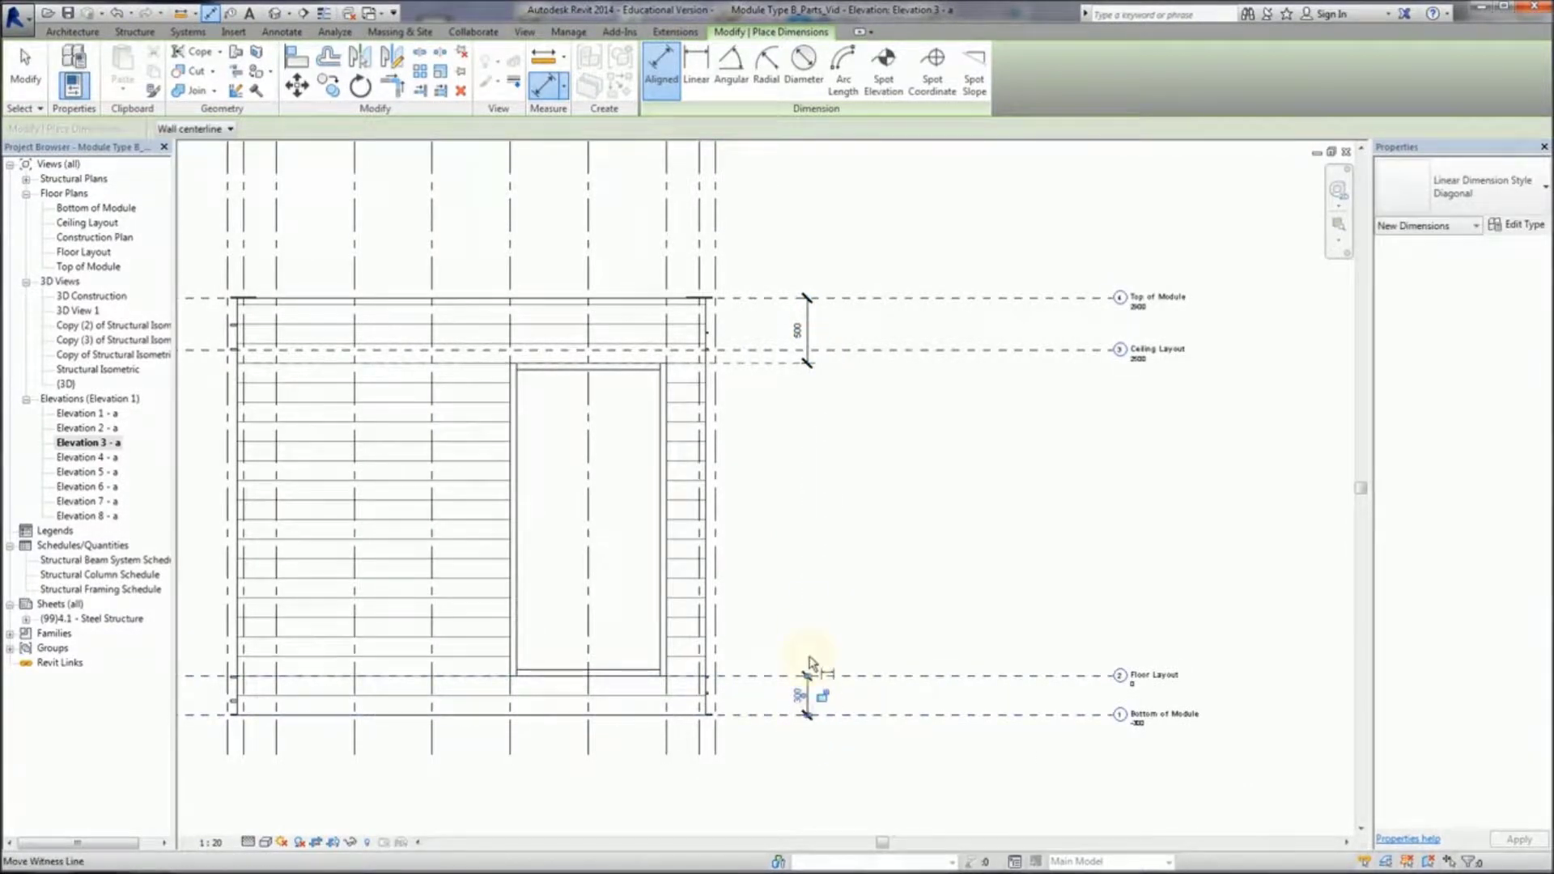
middle_click_drag(801, 441, 926, 458)
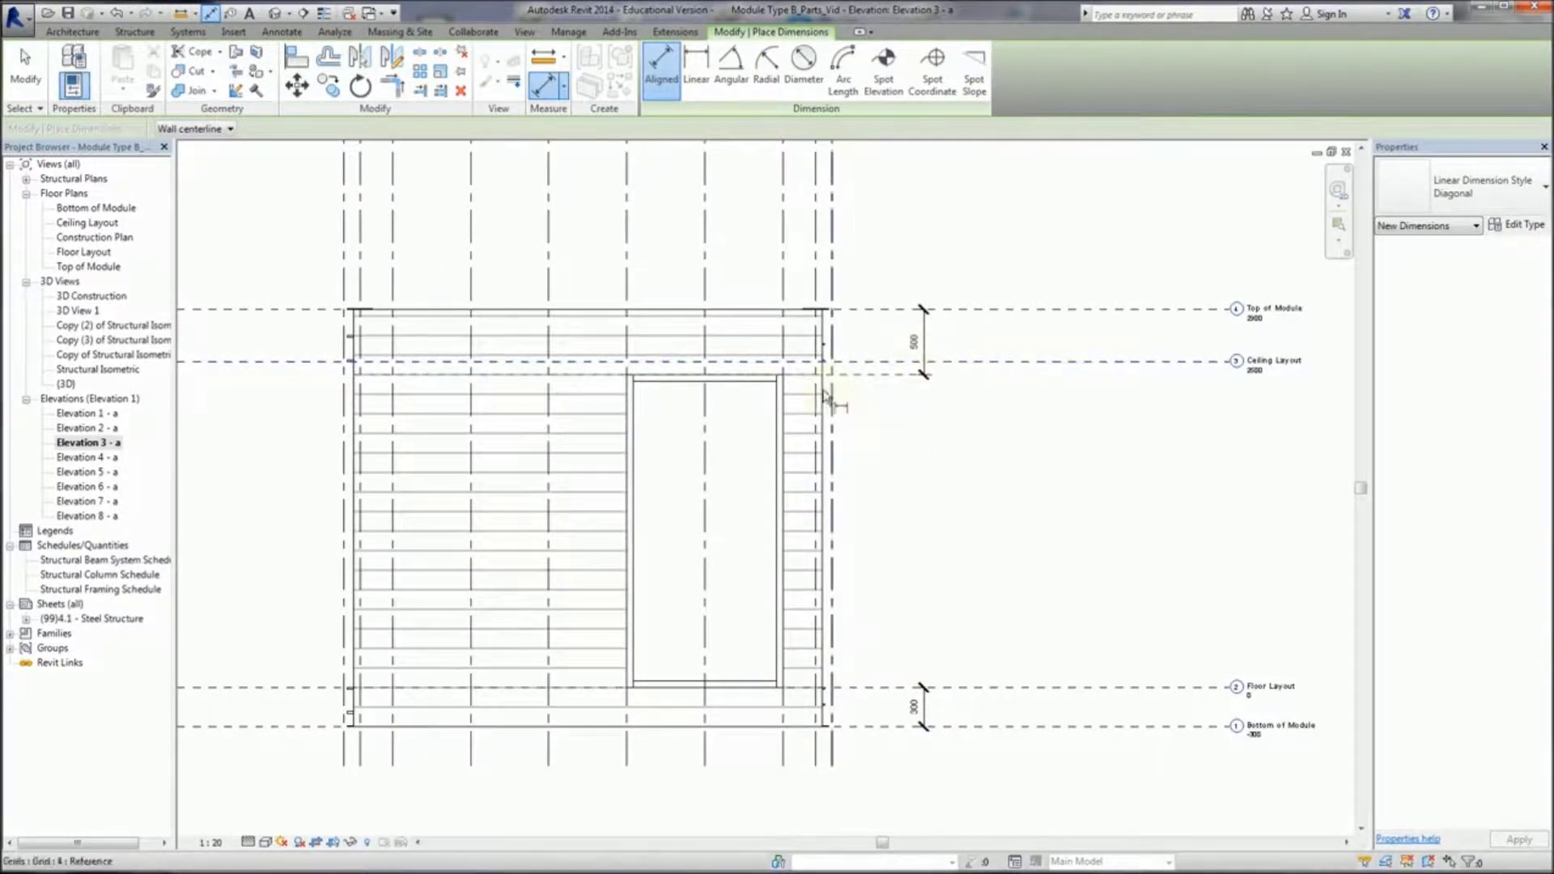
key("Escape")
key("Escape")
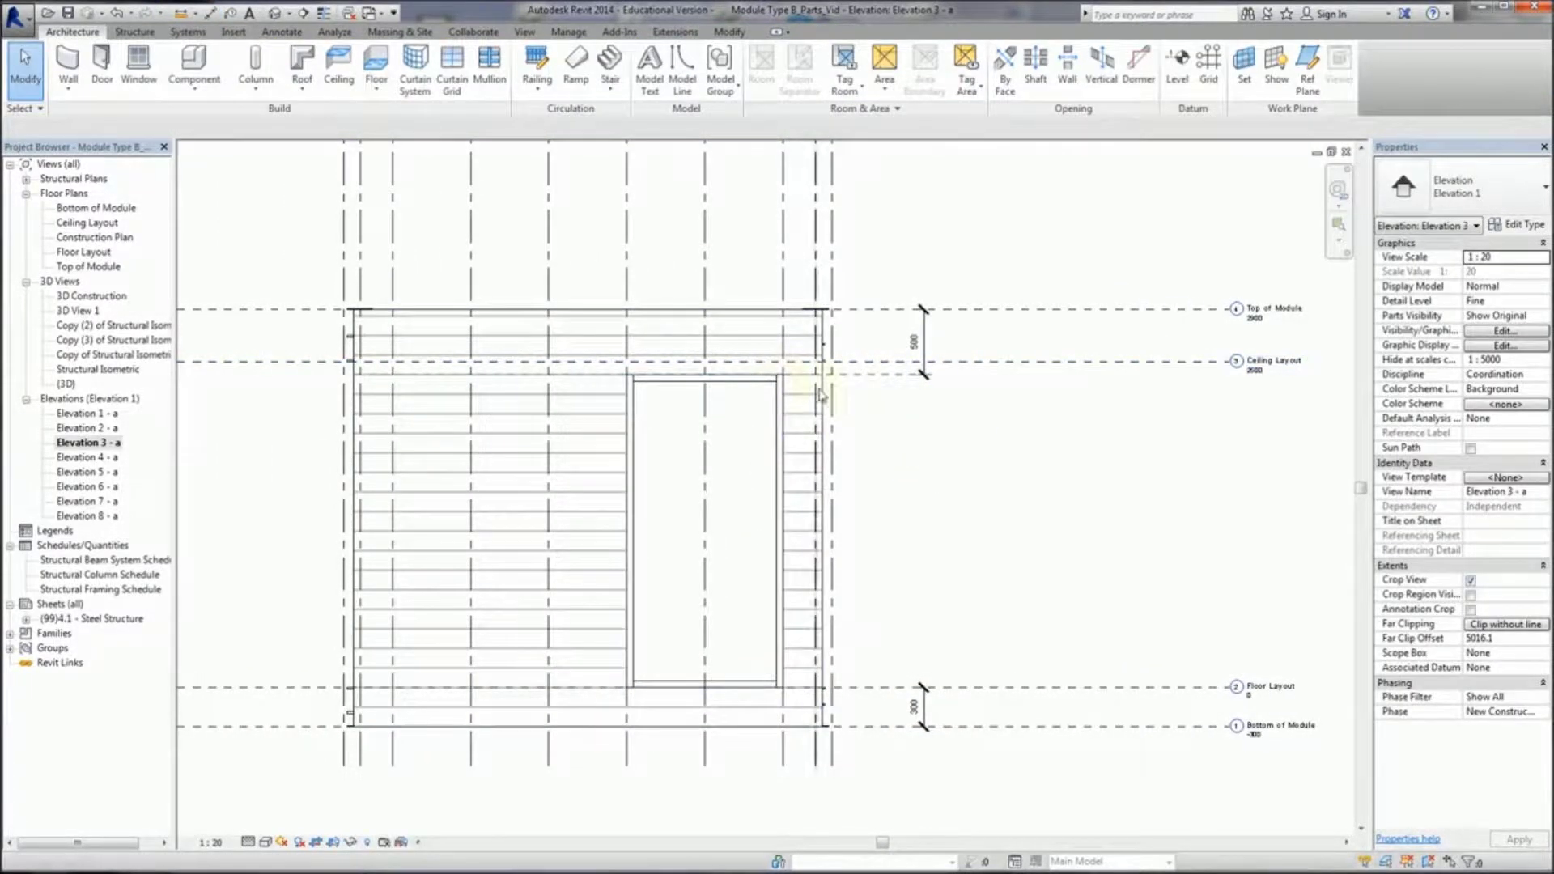
Step: Copy the glazing-head reference plane straight down twice at 800 mm spacing between it and the Floor Layout level
left_click(858, 376)
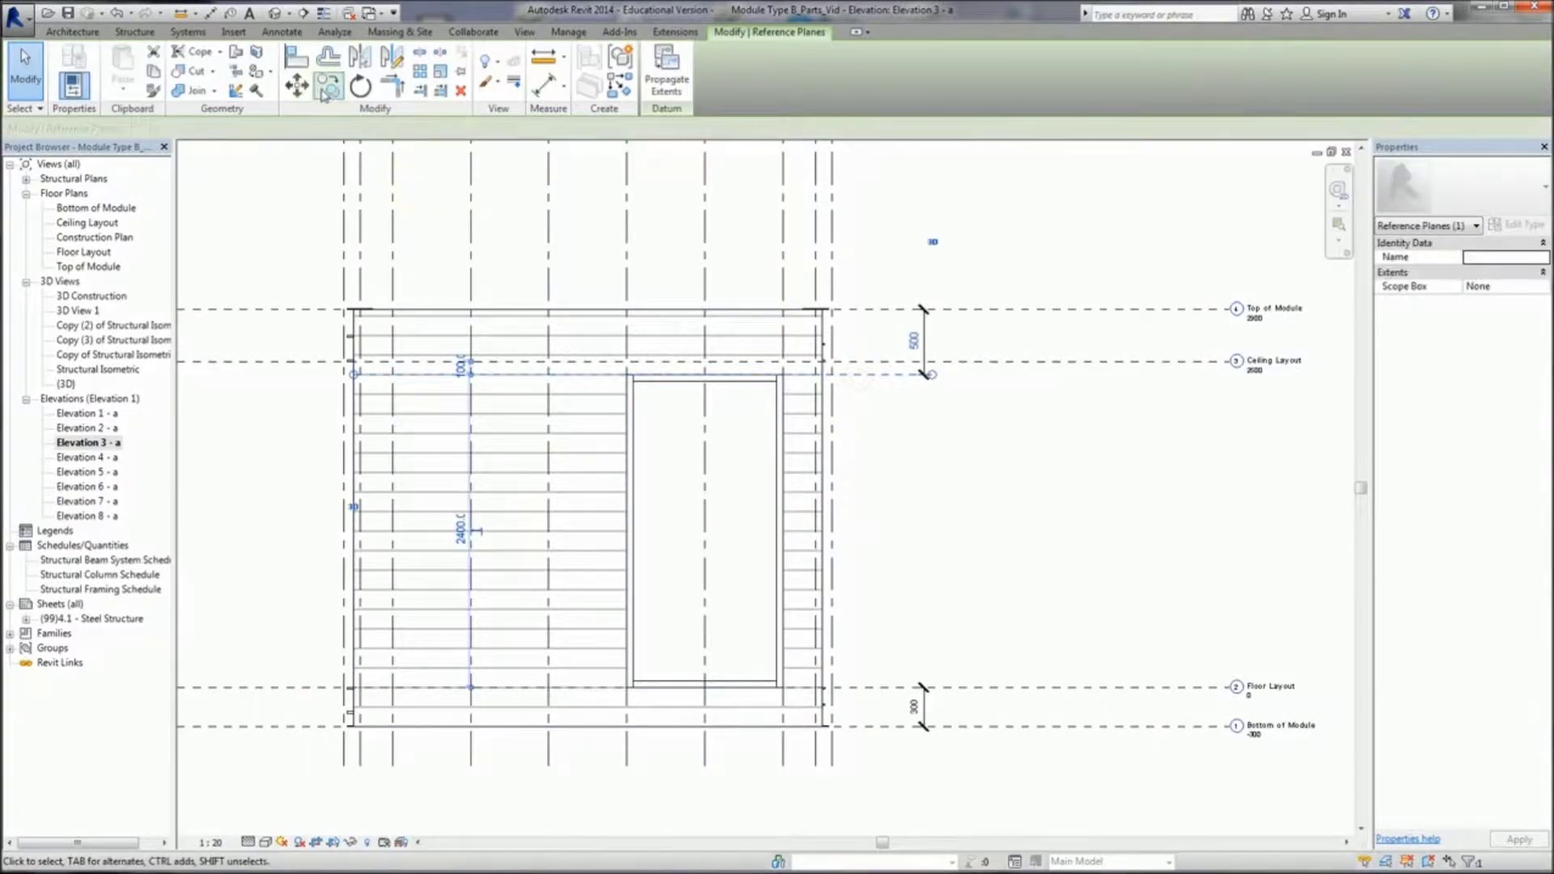
left_click(329, 95)
left_click(891, 374)
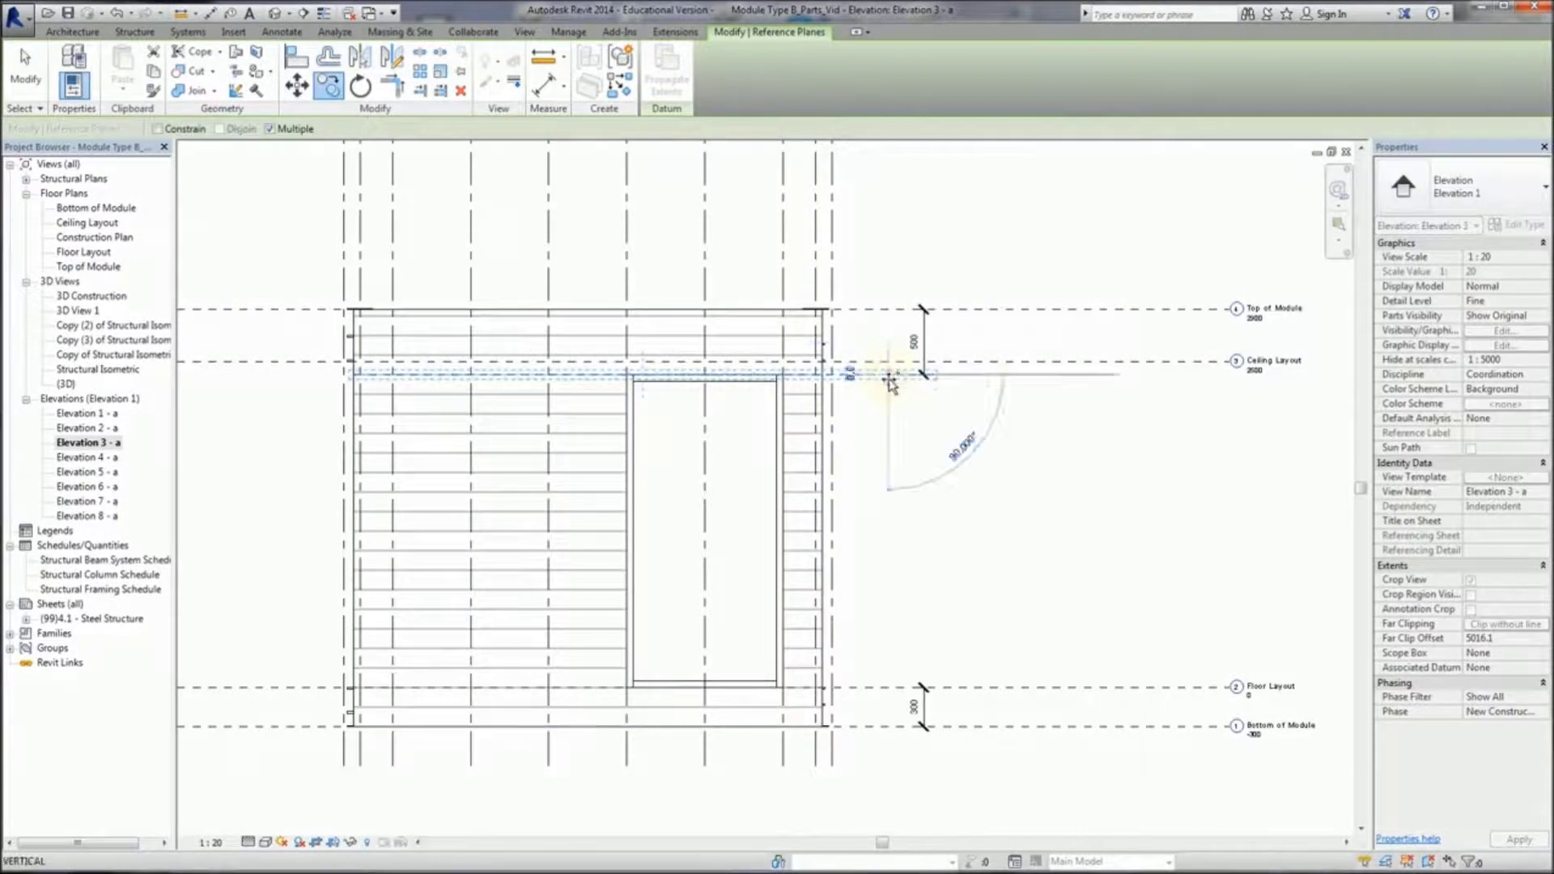
left_click(888, 481)
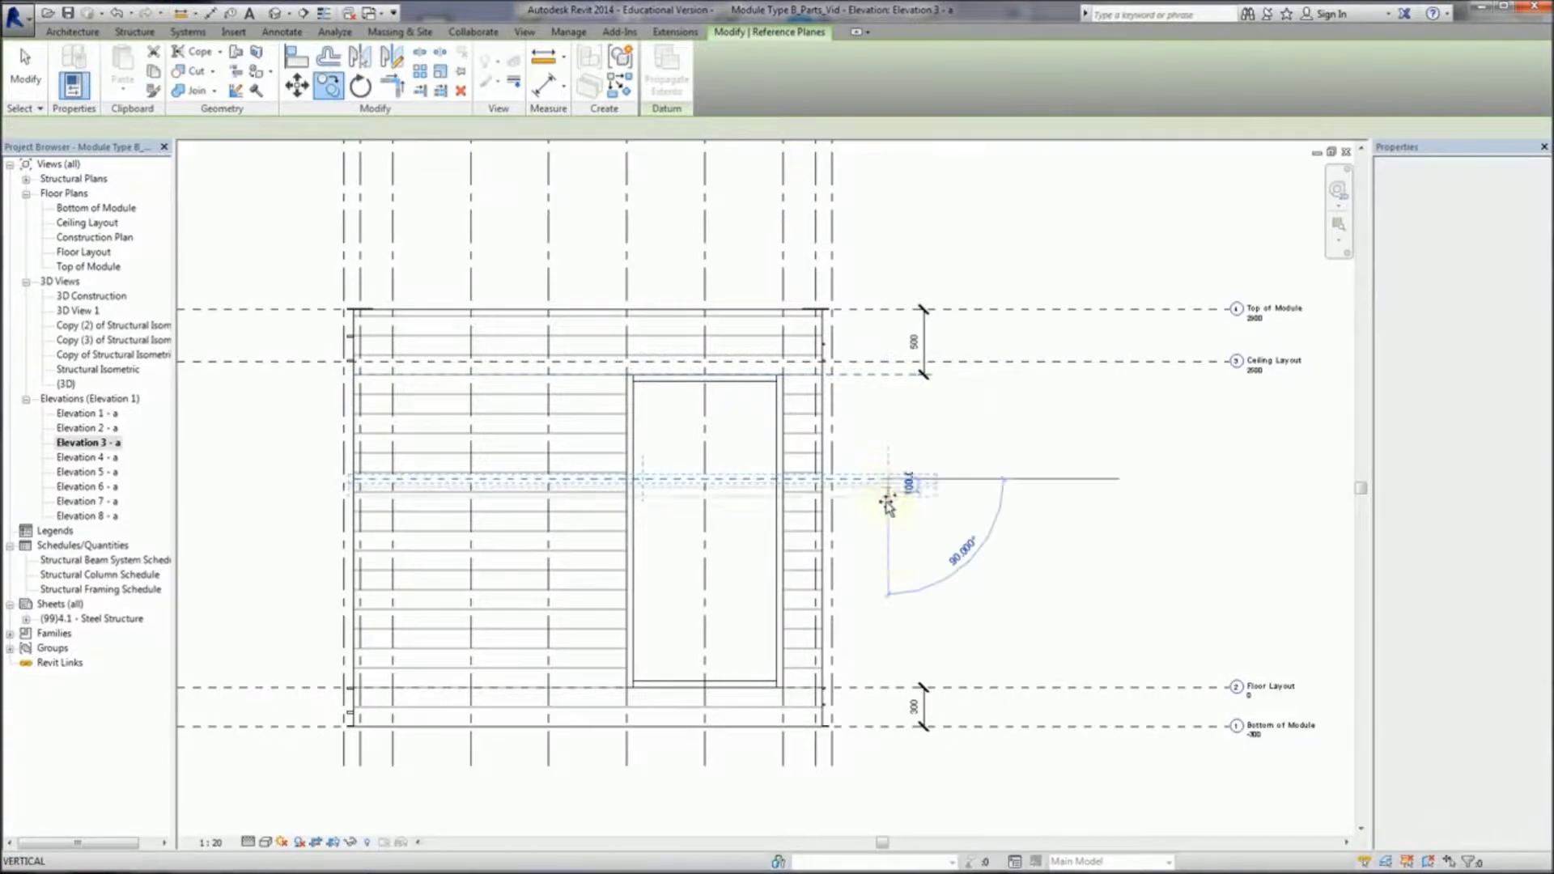
left_click(891, 585)
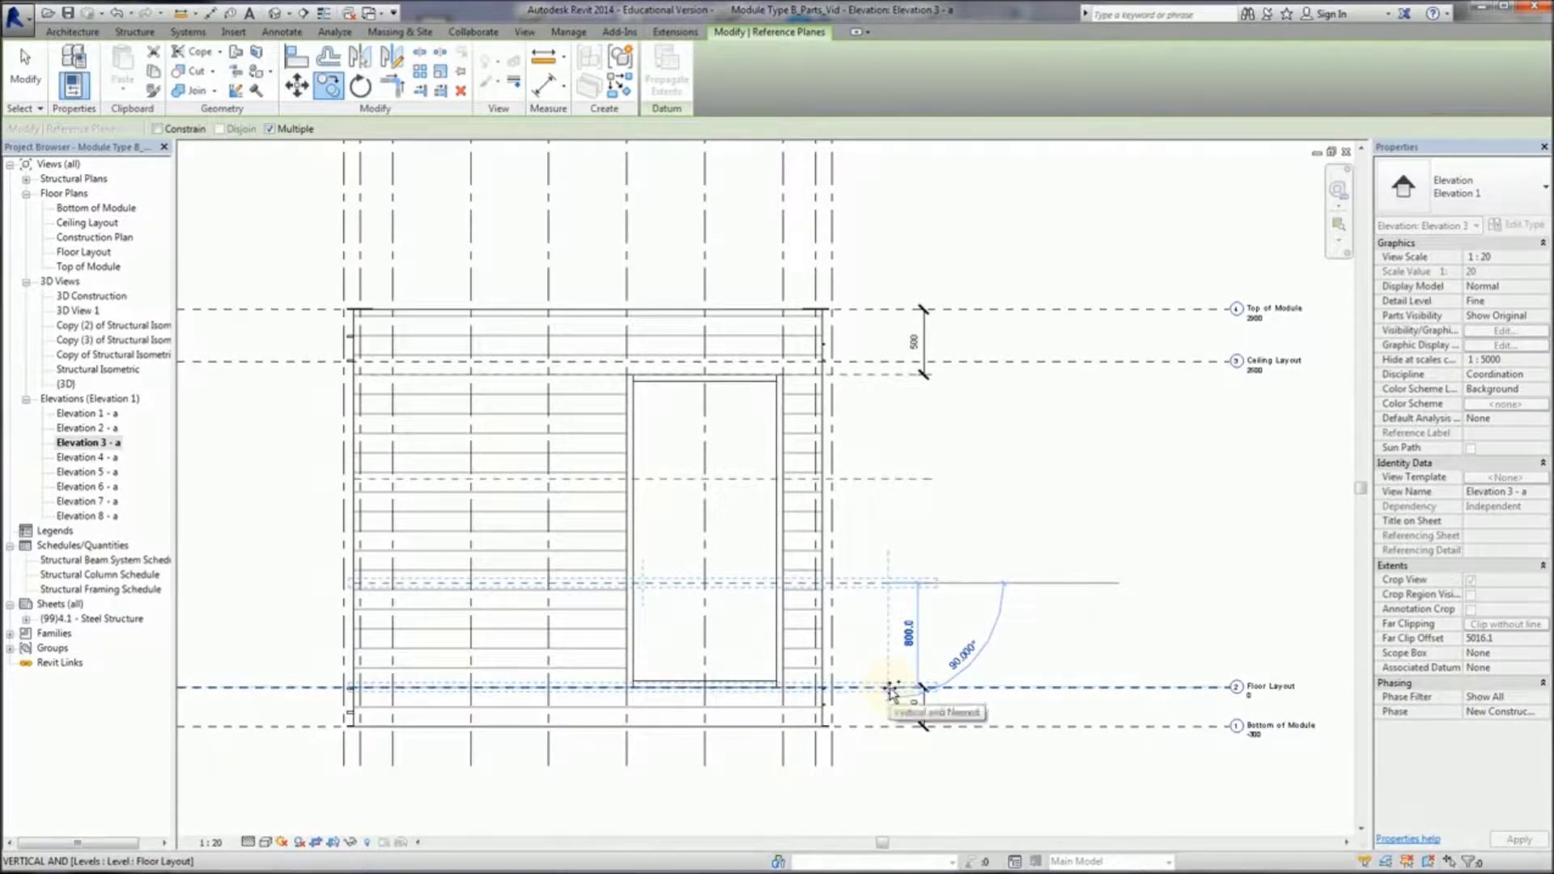
key("Escape")
key("Escape")
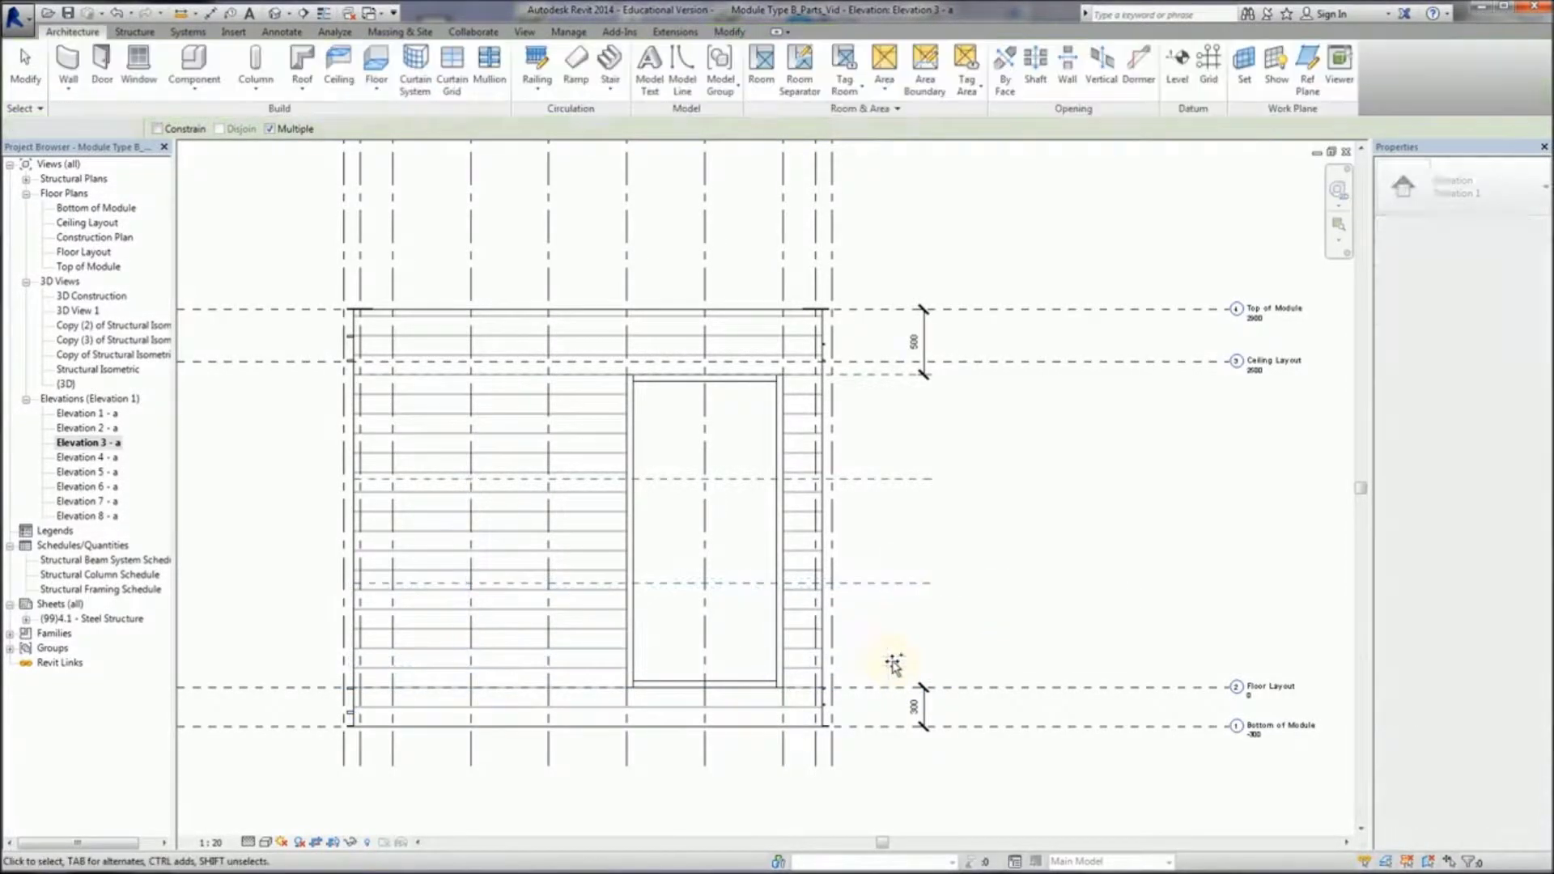
Step: Set the Parts Visibility of Elevation 3 - a to Show Parts
mouse_move(894, 664)
middle_mouse_down()
mouse_move(930, 586)
mouse_move(989, 583)
mouse_move(988, 527)
mouse_move(903, 508)
middle_mouse_up()
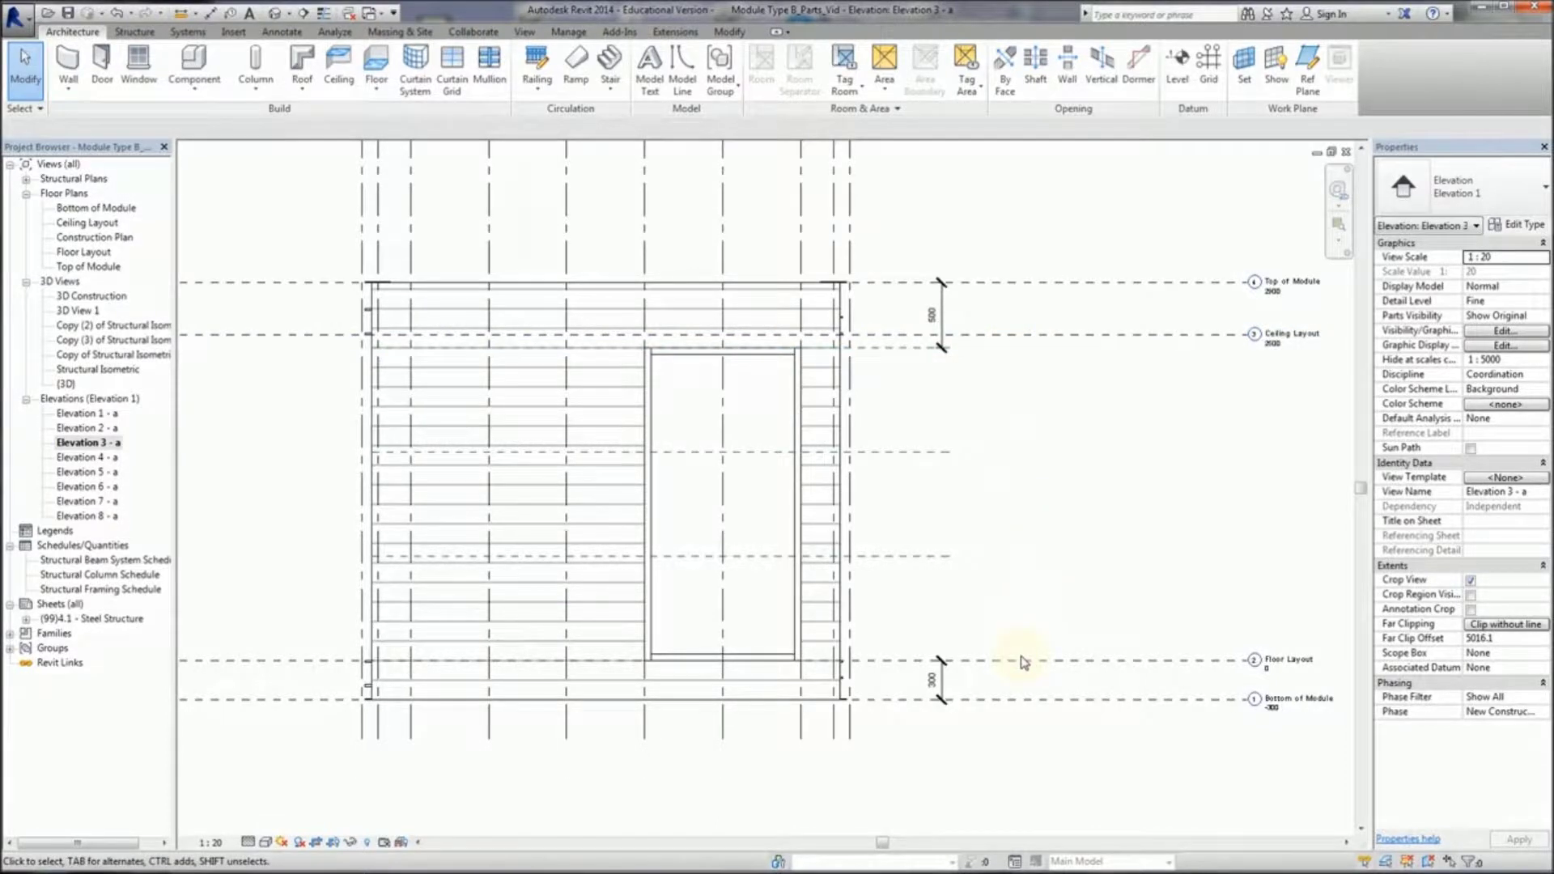
middle_click_drag(979, 596, 1094, 590)
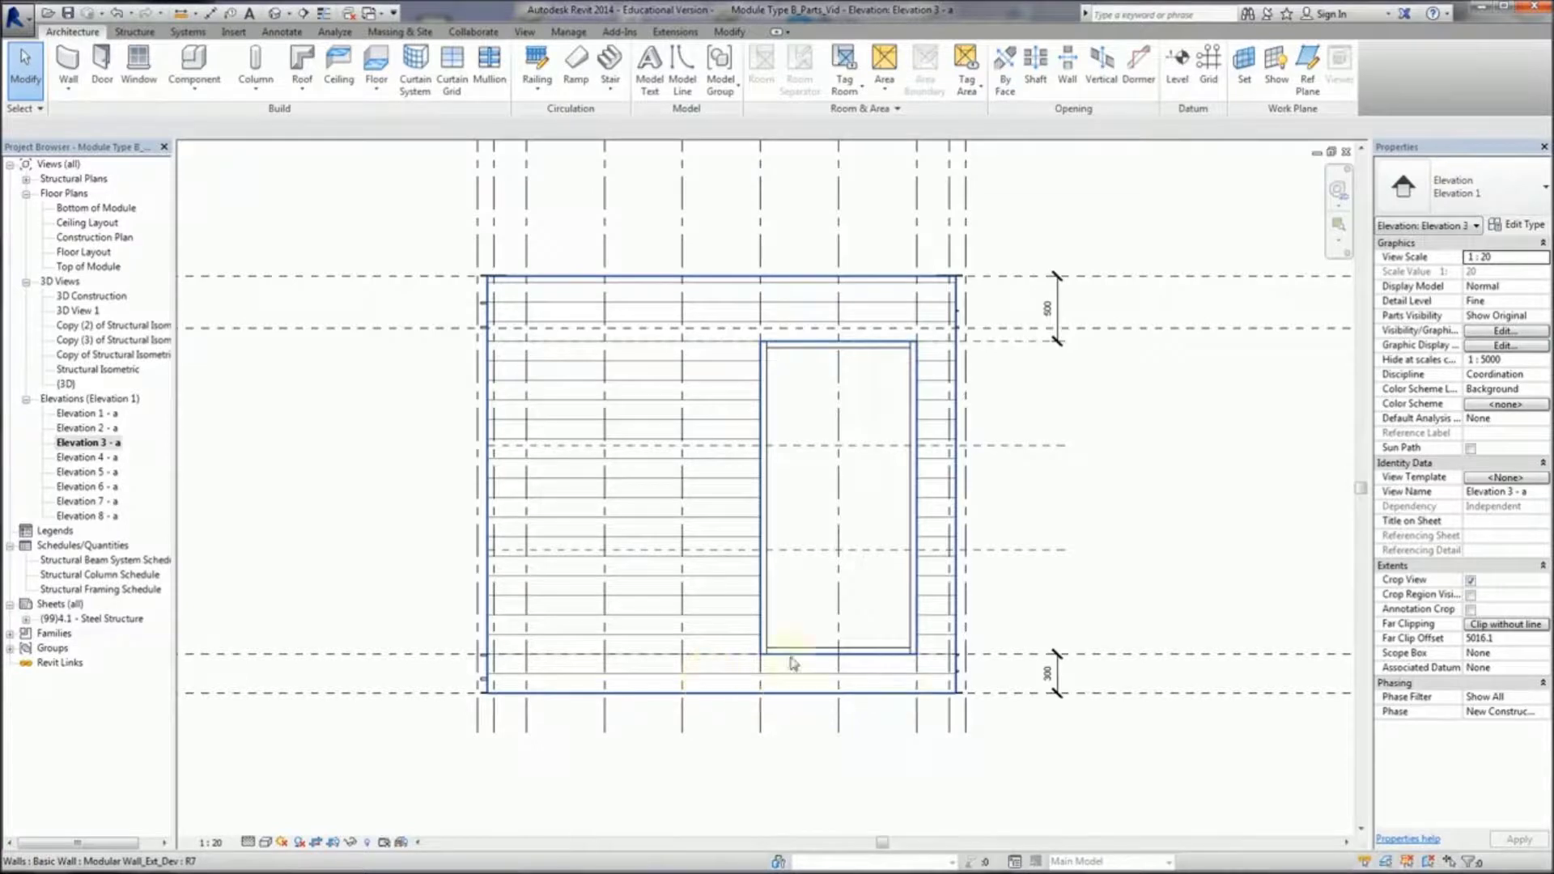
left_click(1542, 316)
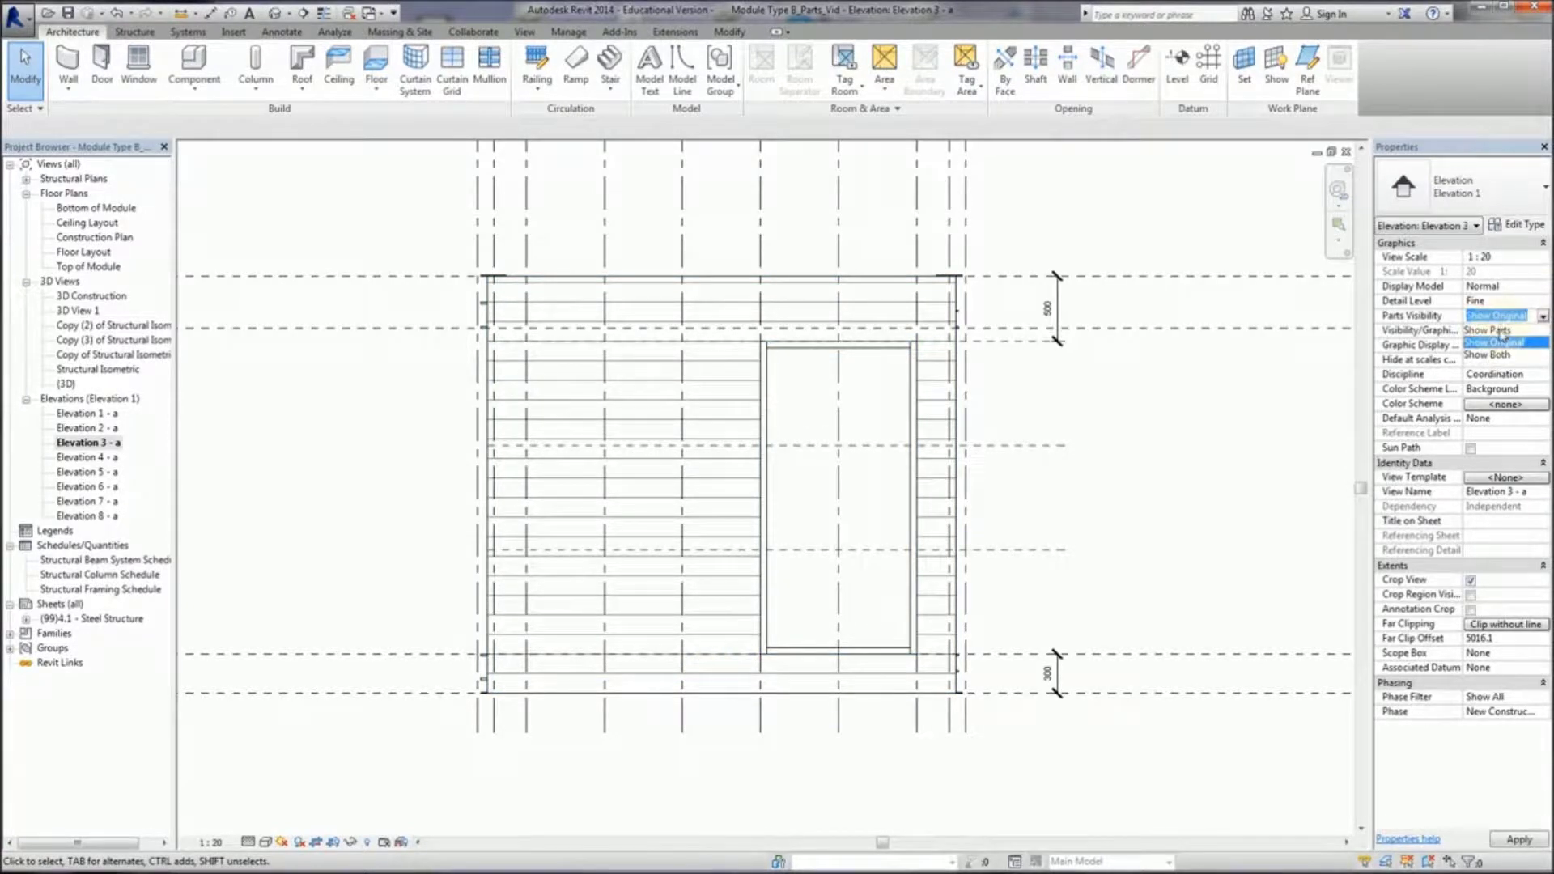
left_click(1497, 327)
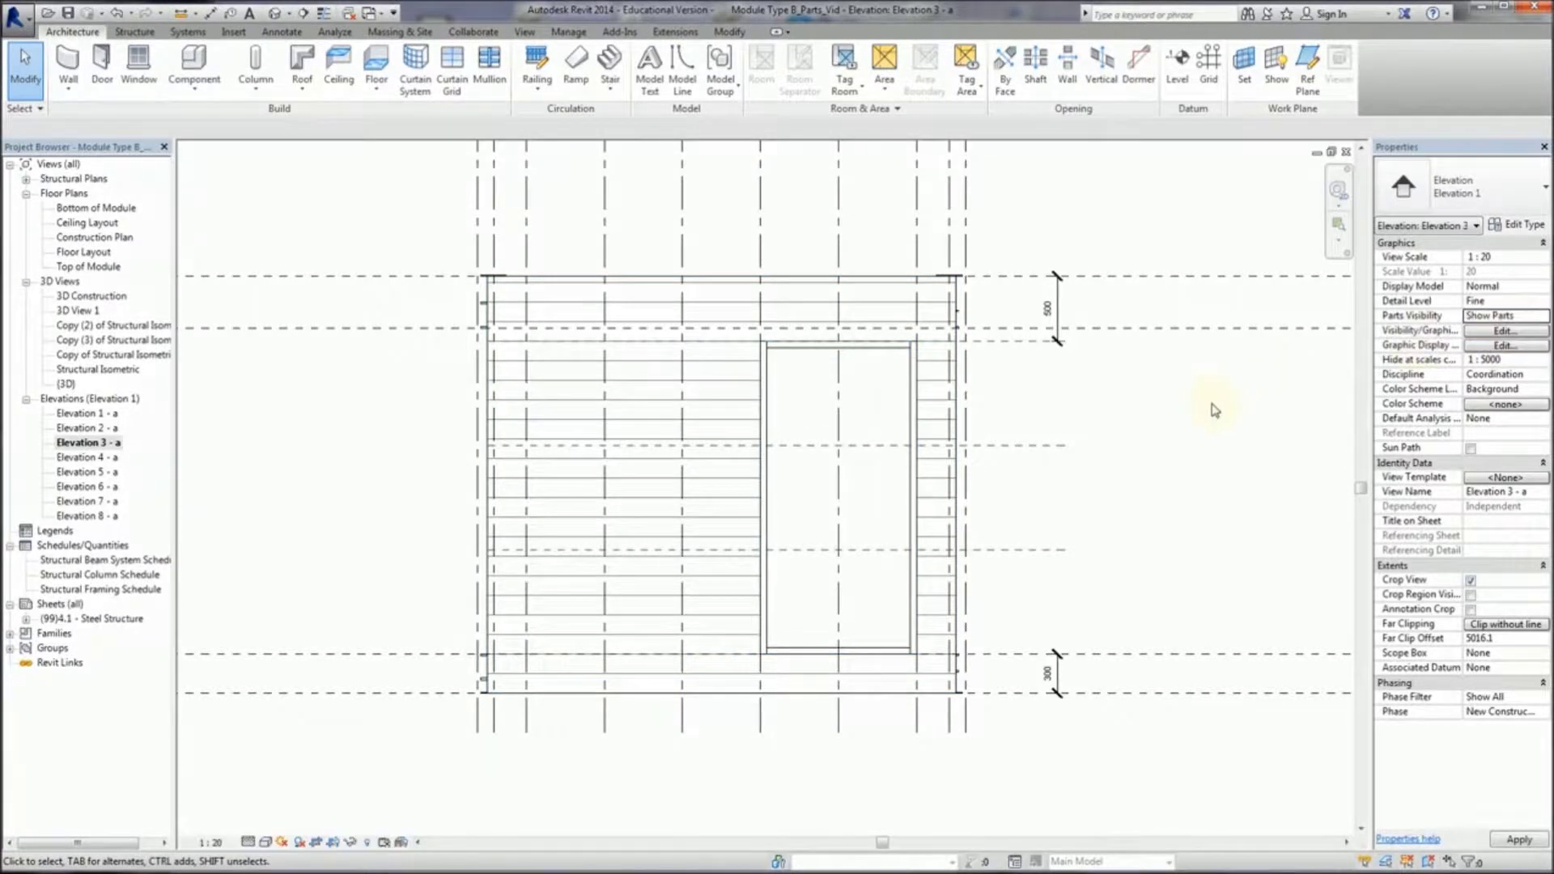
left_click(728, 677)
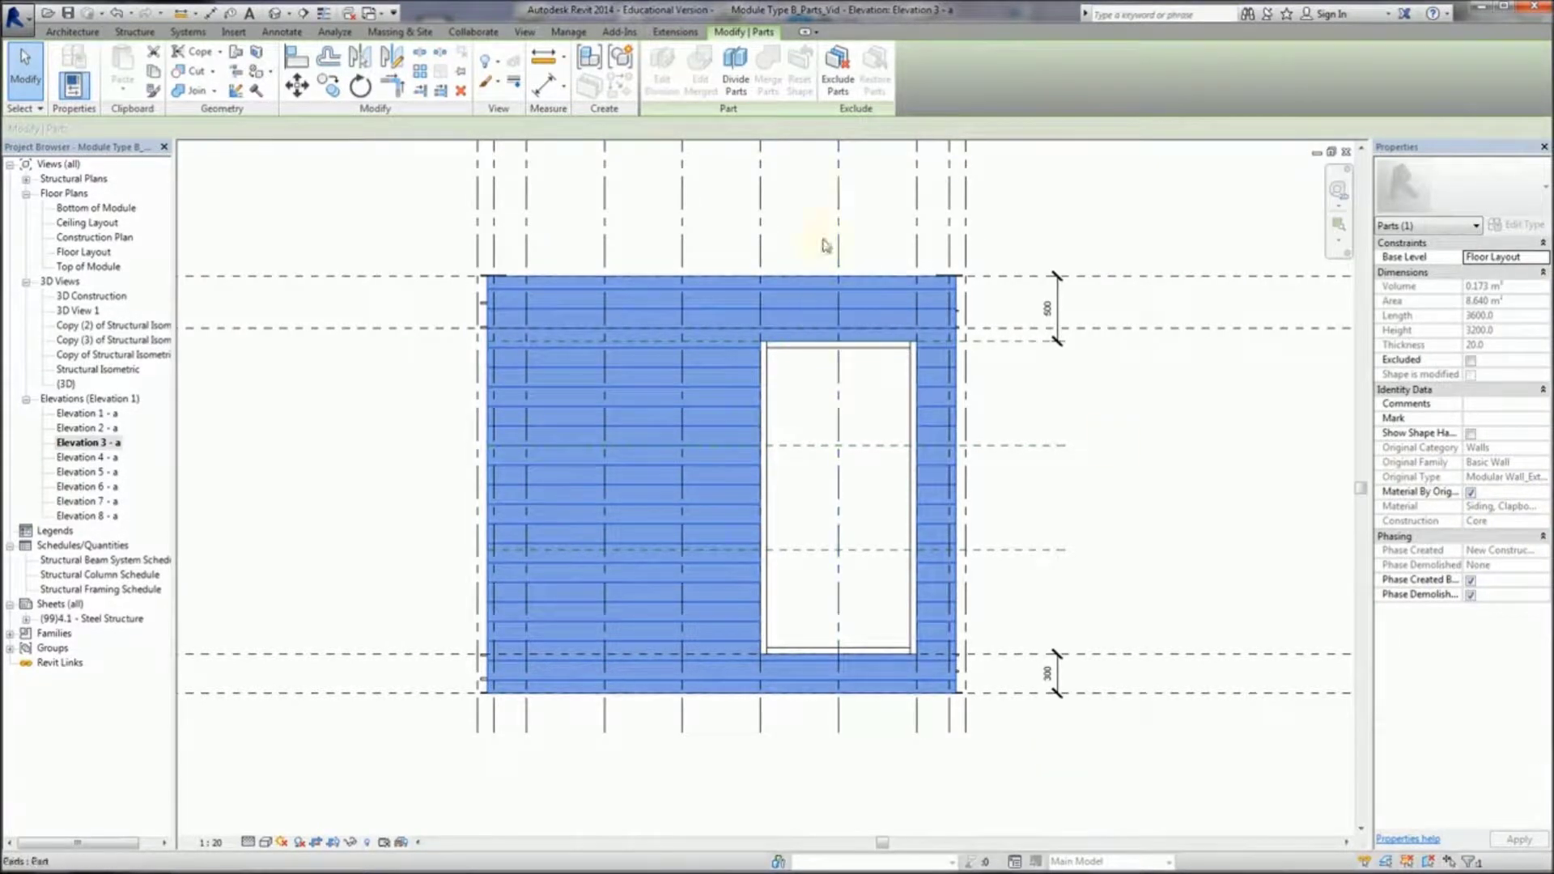
left_click(737, 83)
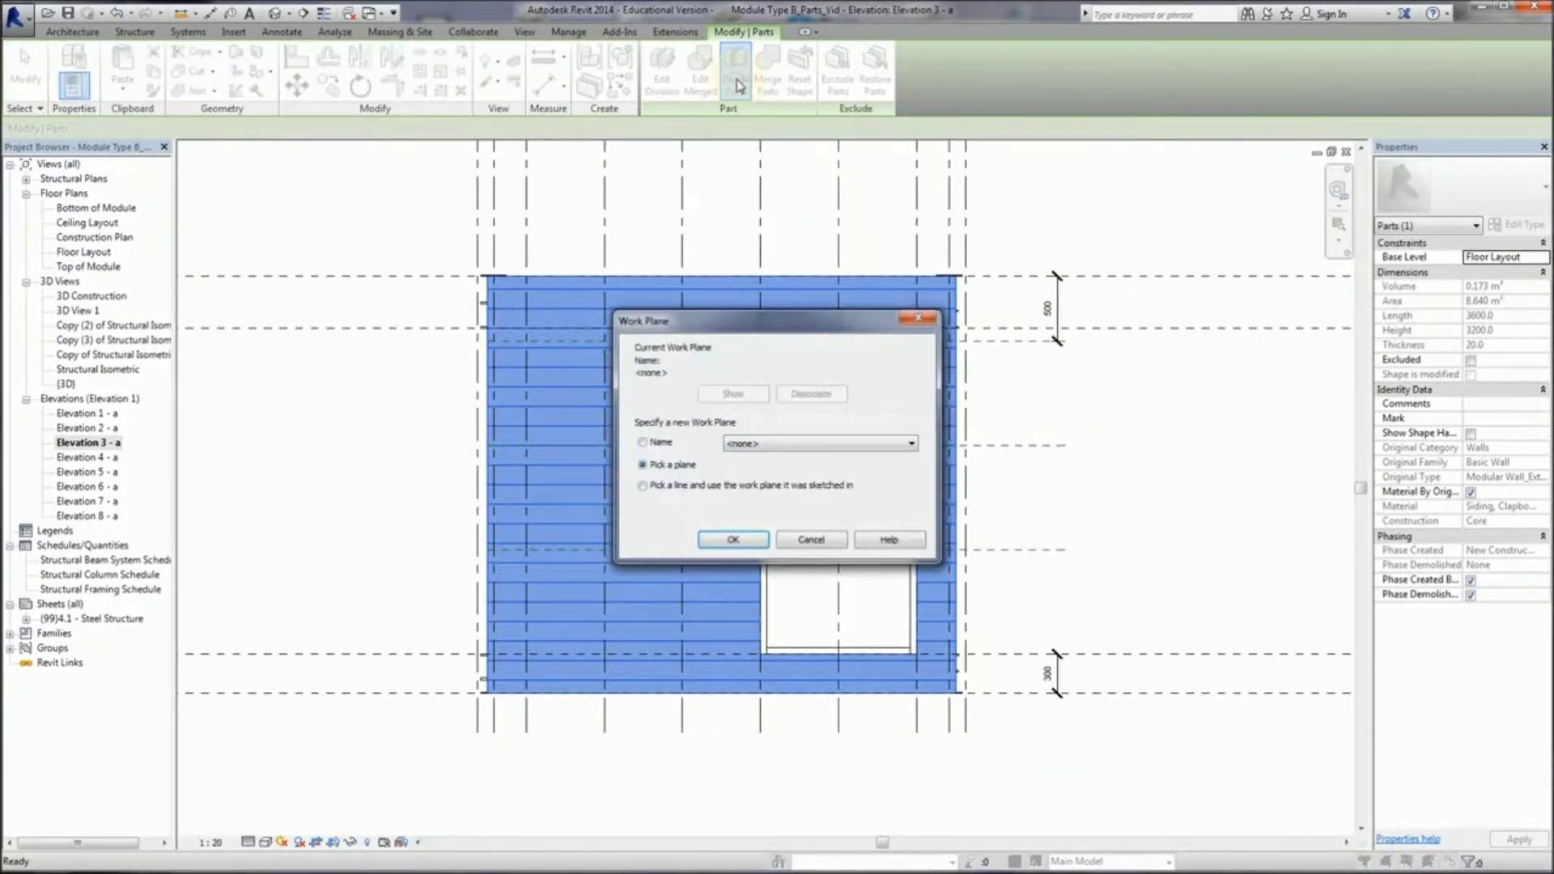
left_click(759, 445)
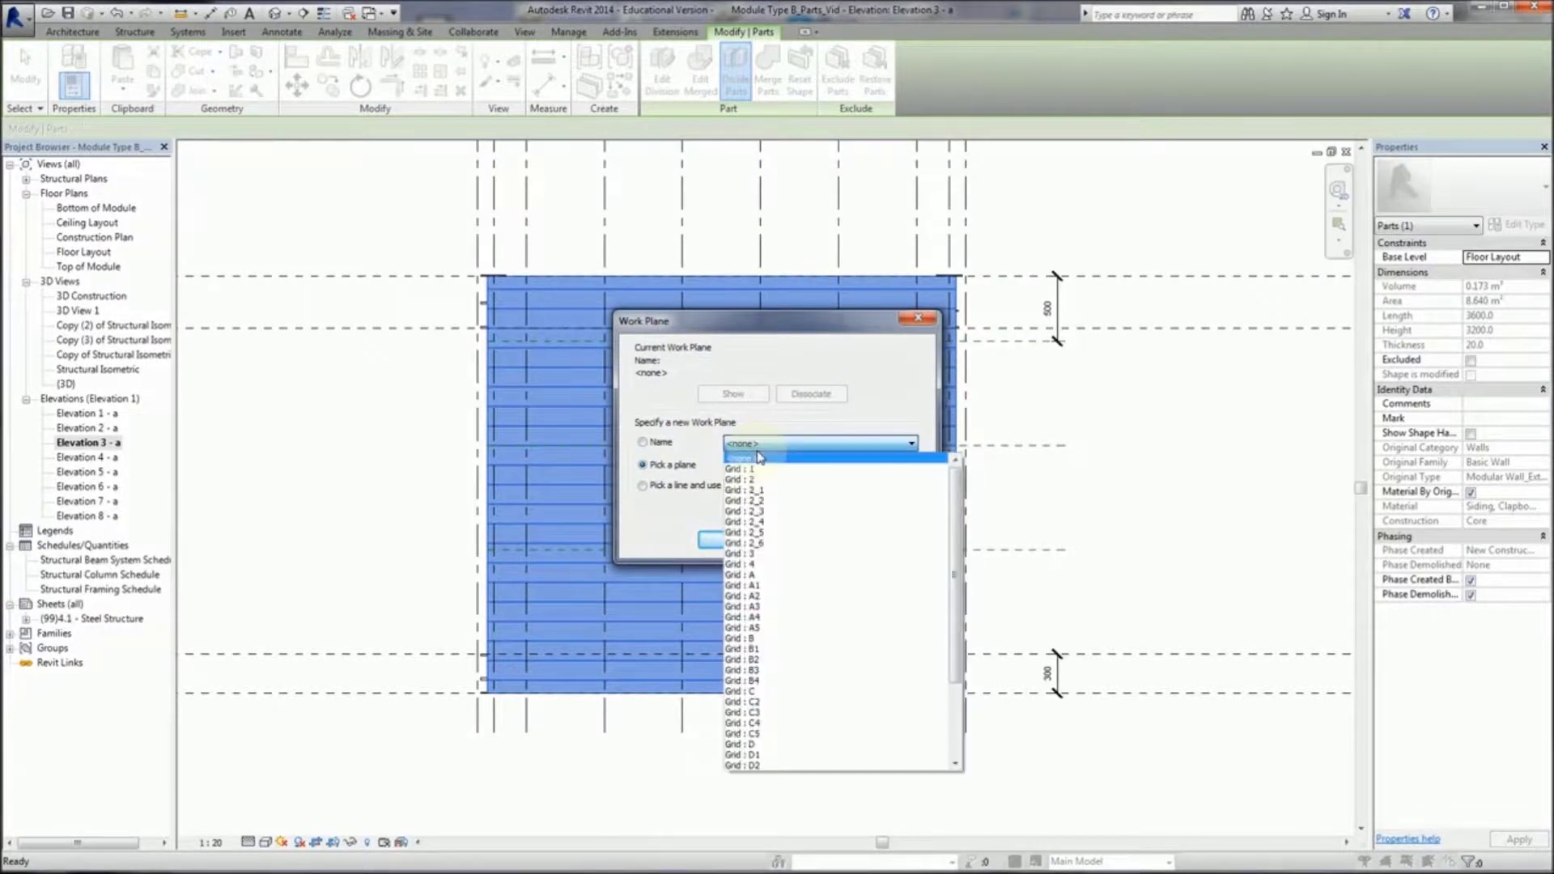
scroll(952, 561, "down", 2)
scroll(952, 561, "down", 1)
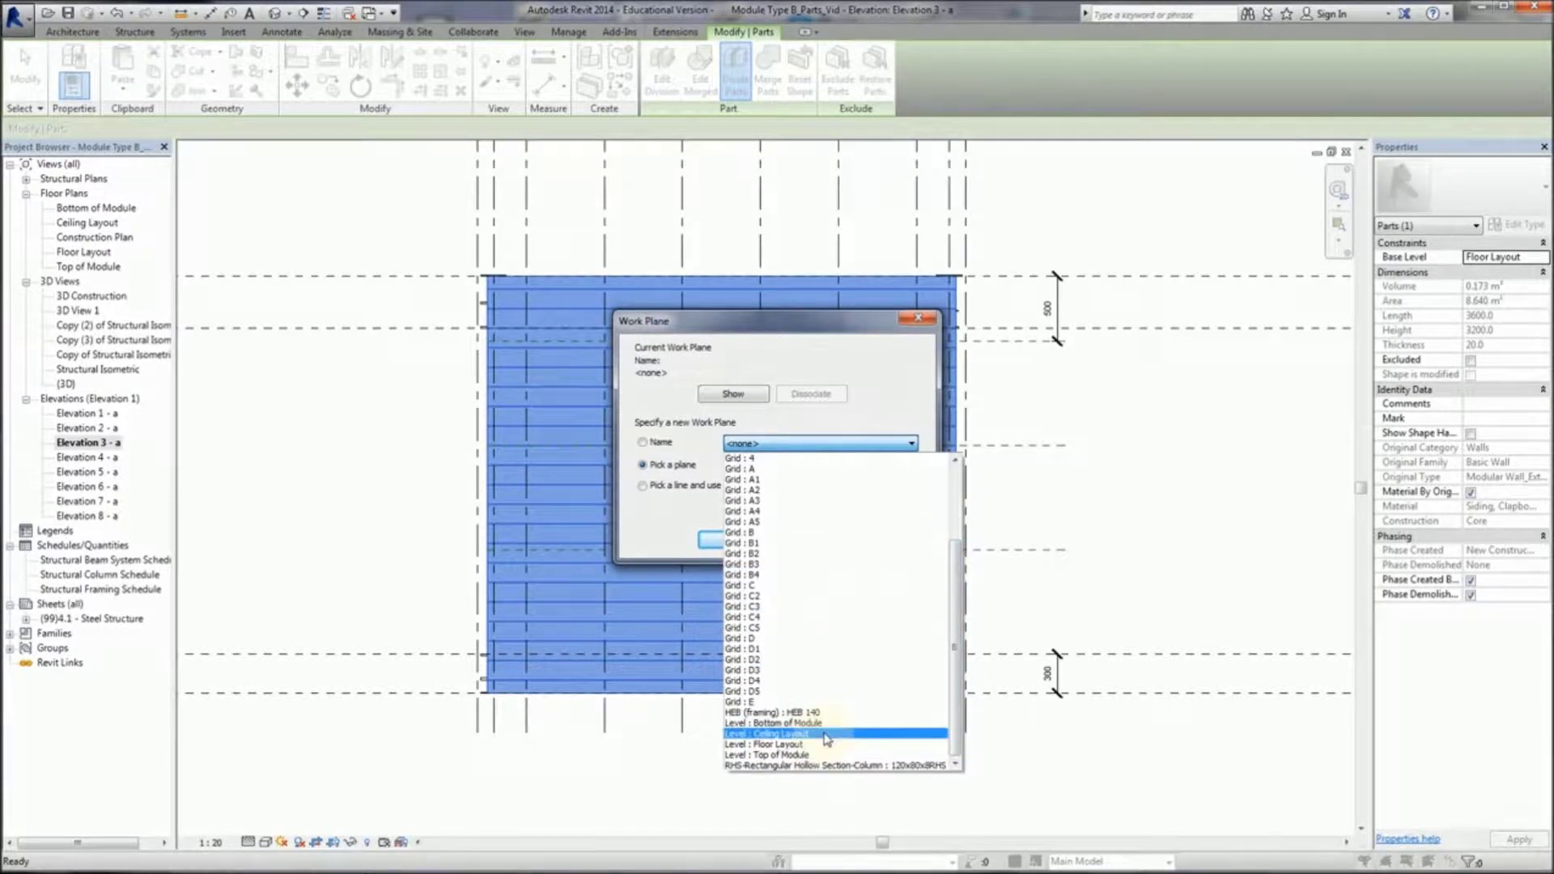
left_click(797, 725)
left_click(784, 540)
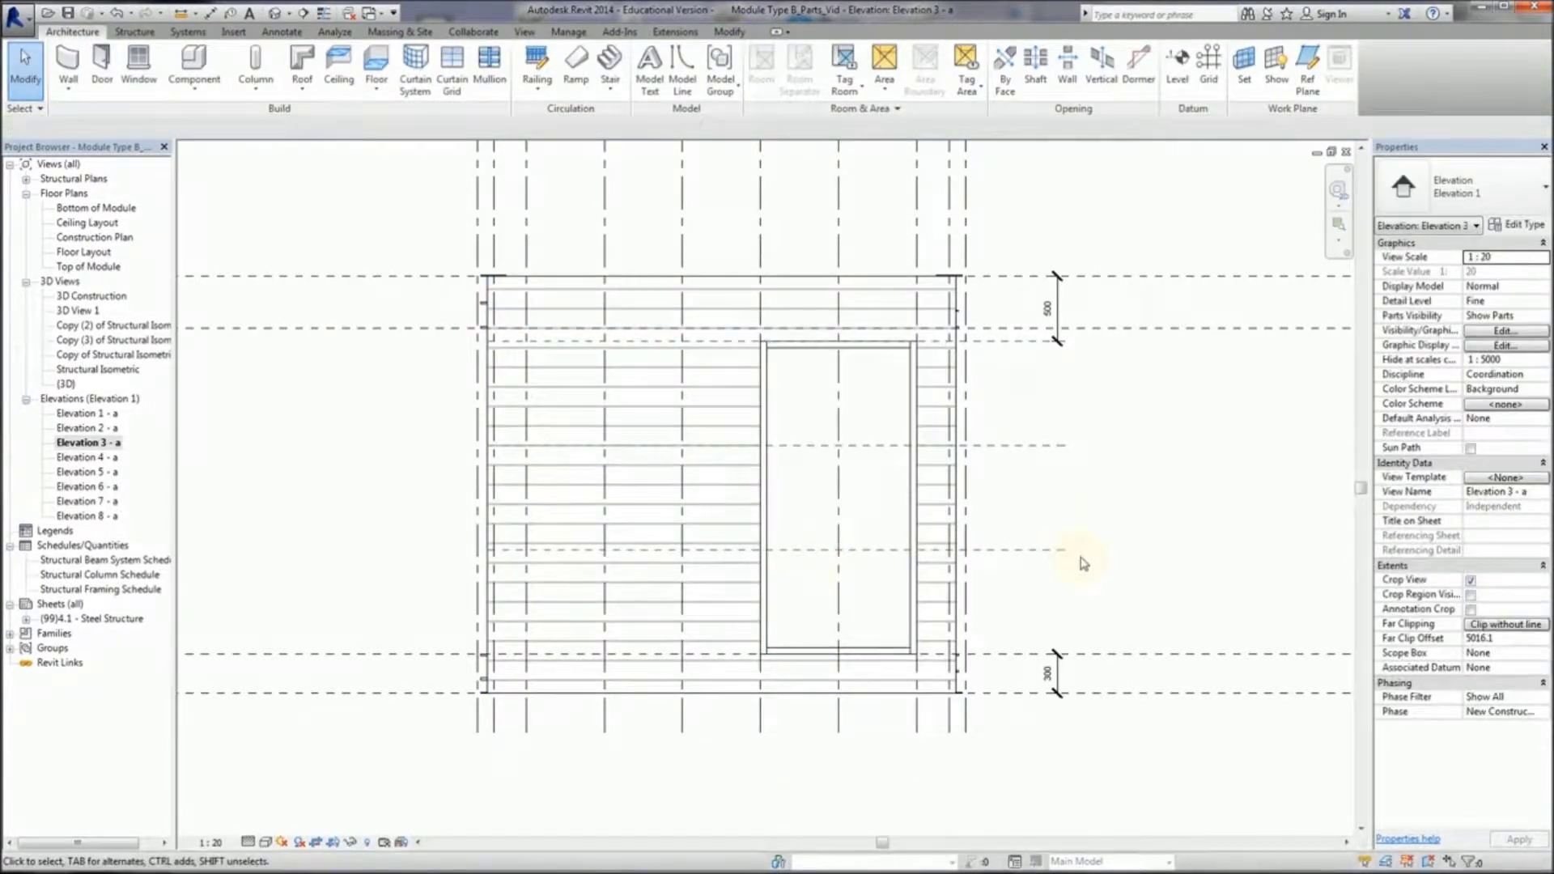
Step: Name the three horizontal reference planes 1, 2 and 3, working from the glazing head downward
left_click(1016, 340)
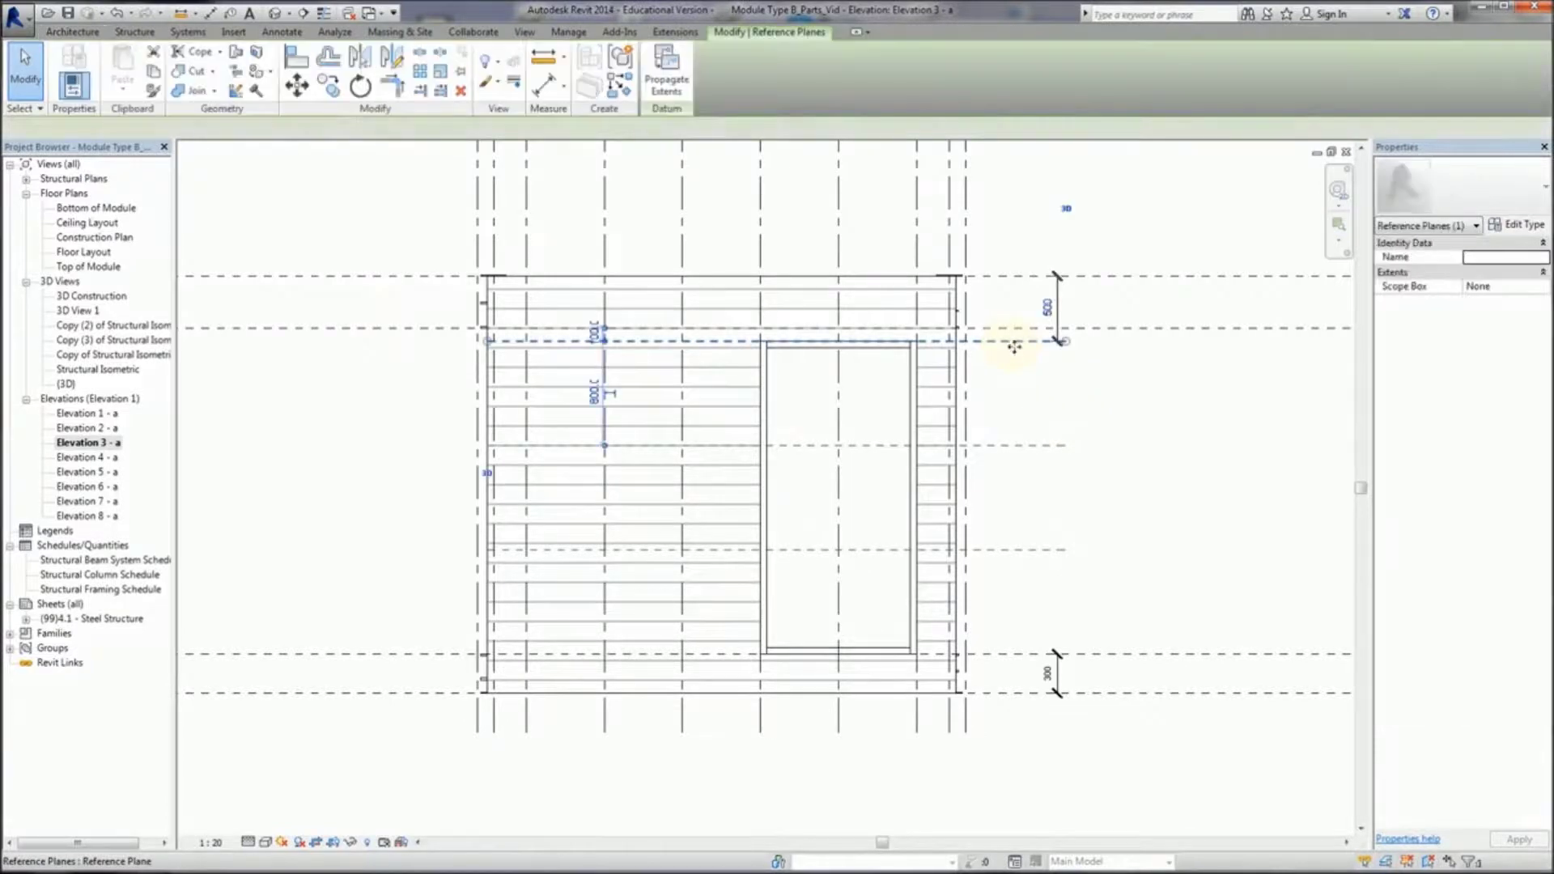
left_click(1488, 257)
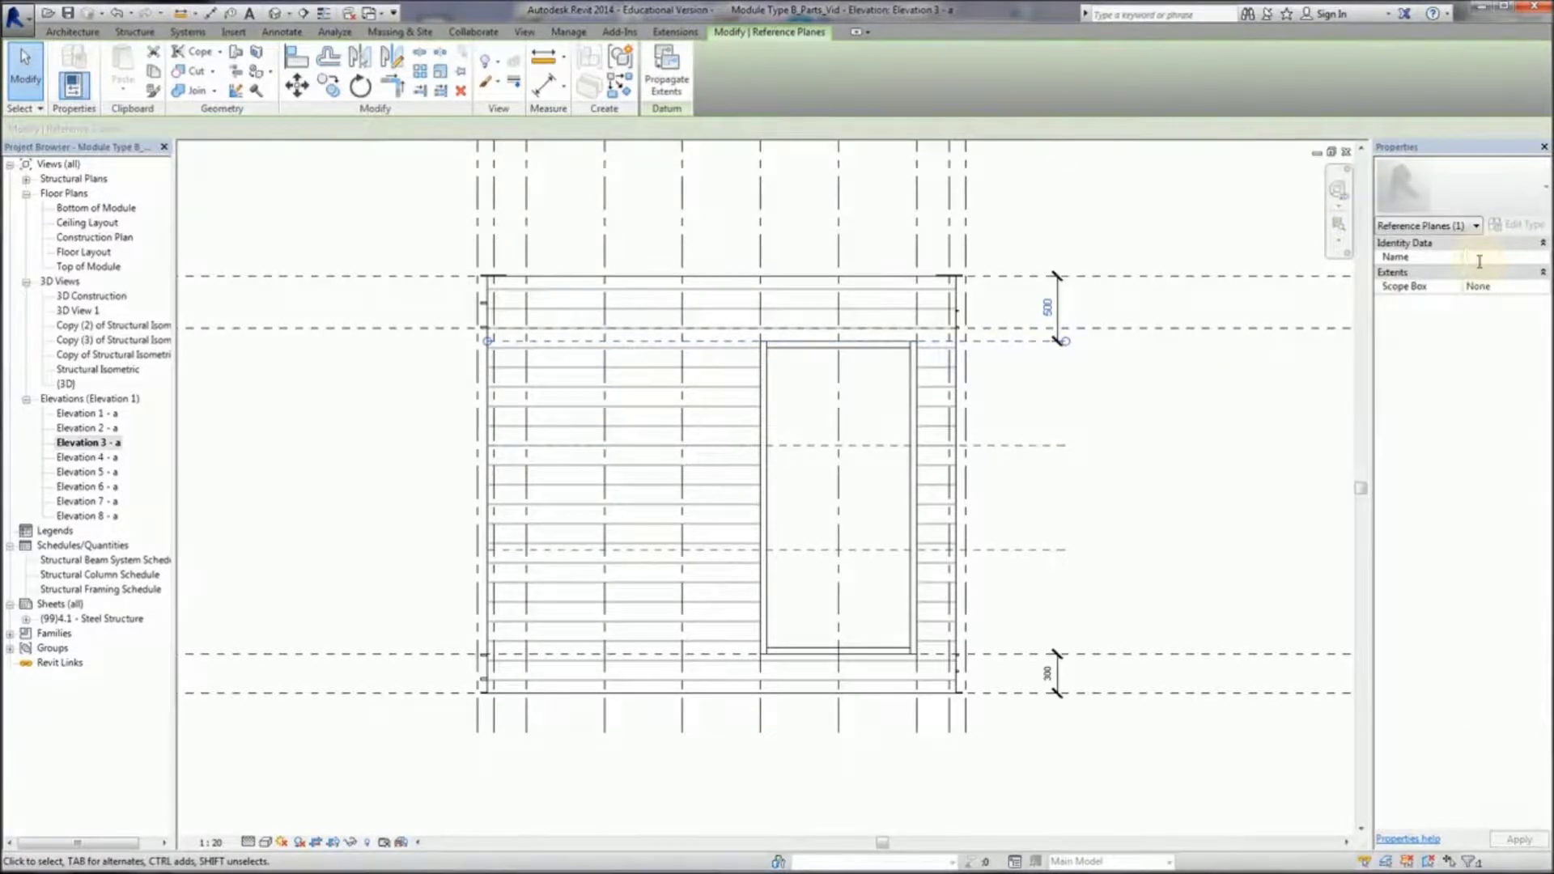
type("1")
left_click(1061, 445)
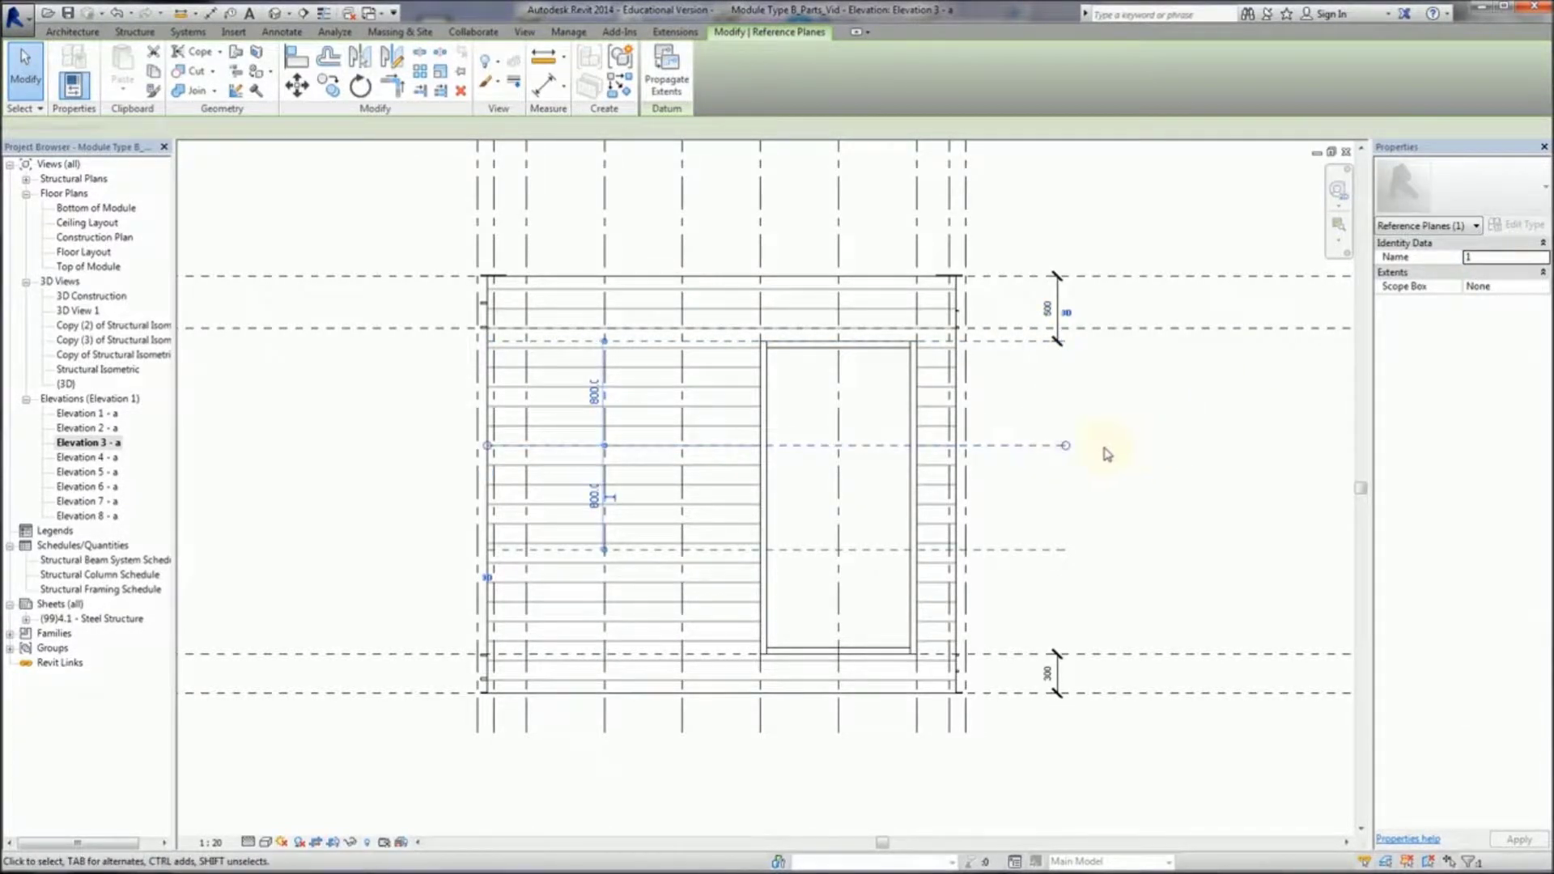
type("2")
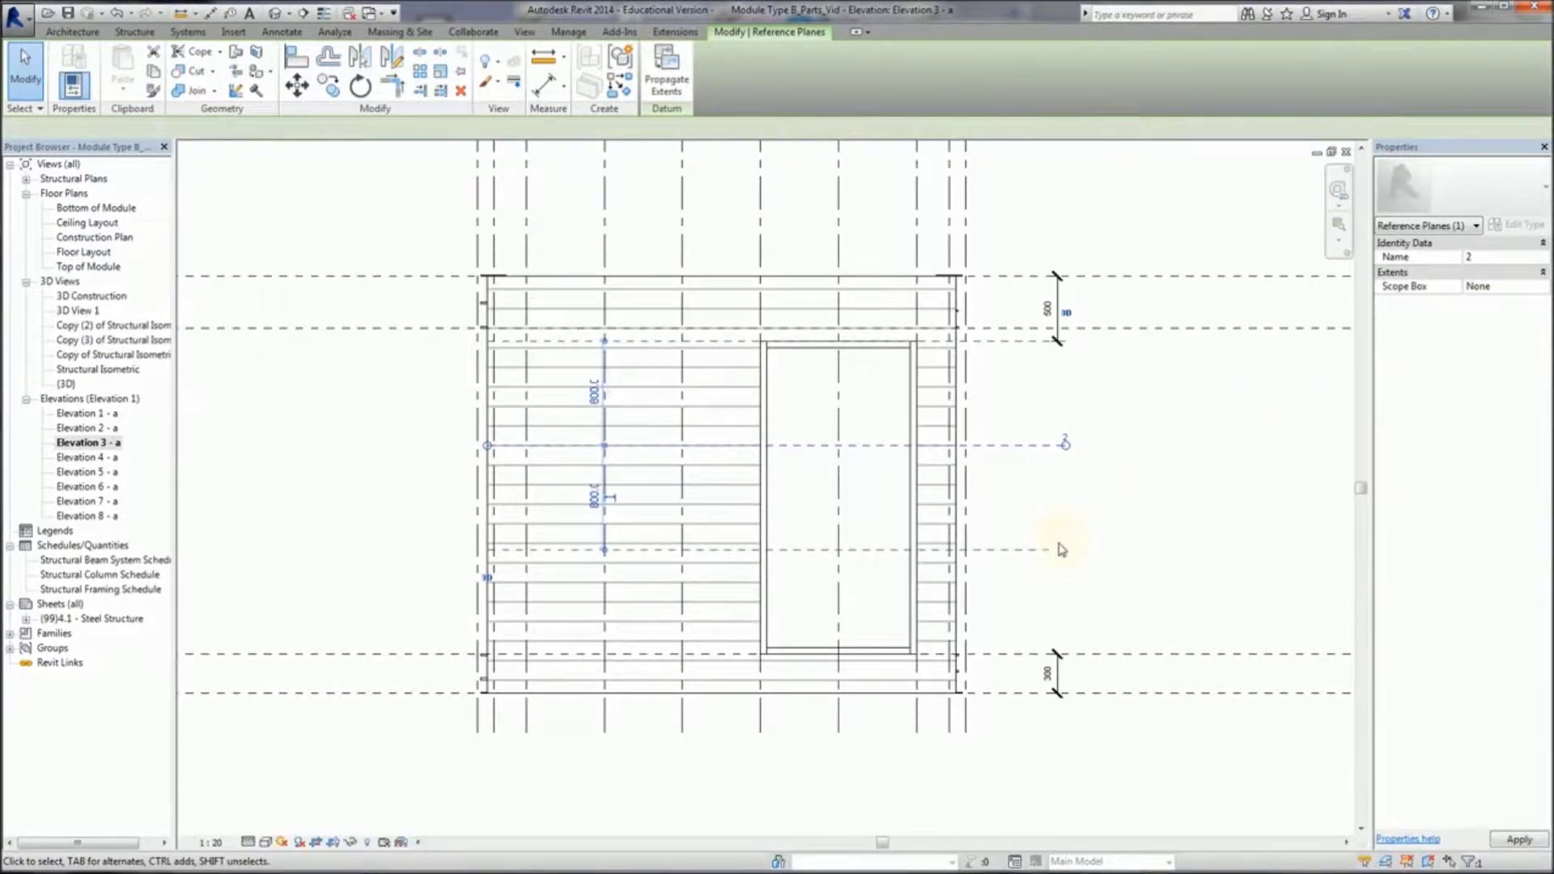
left_click(1055, 555)
left_click(1477, 257)
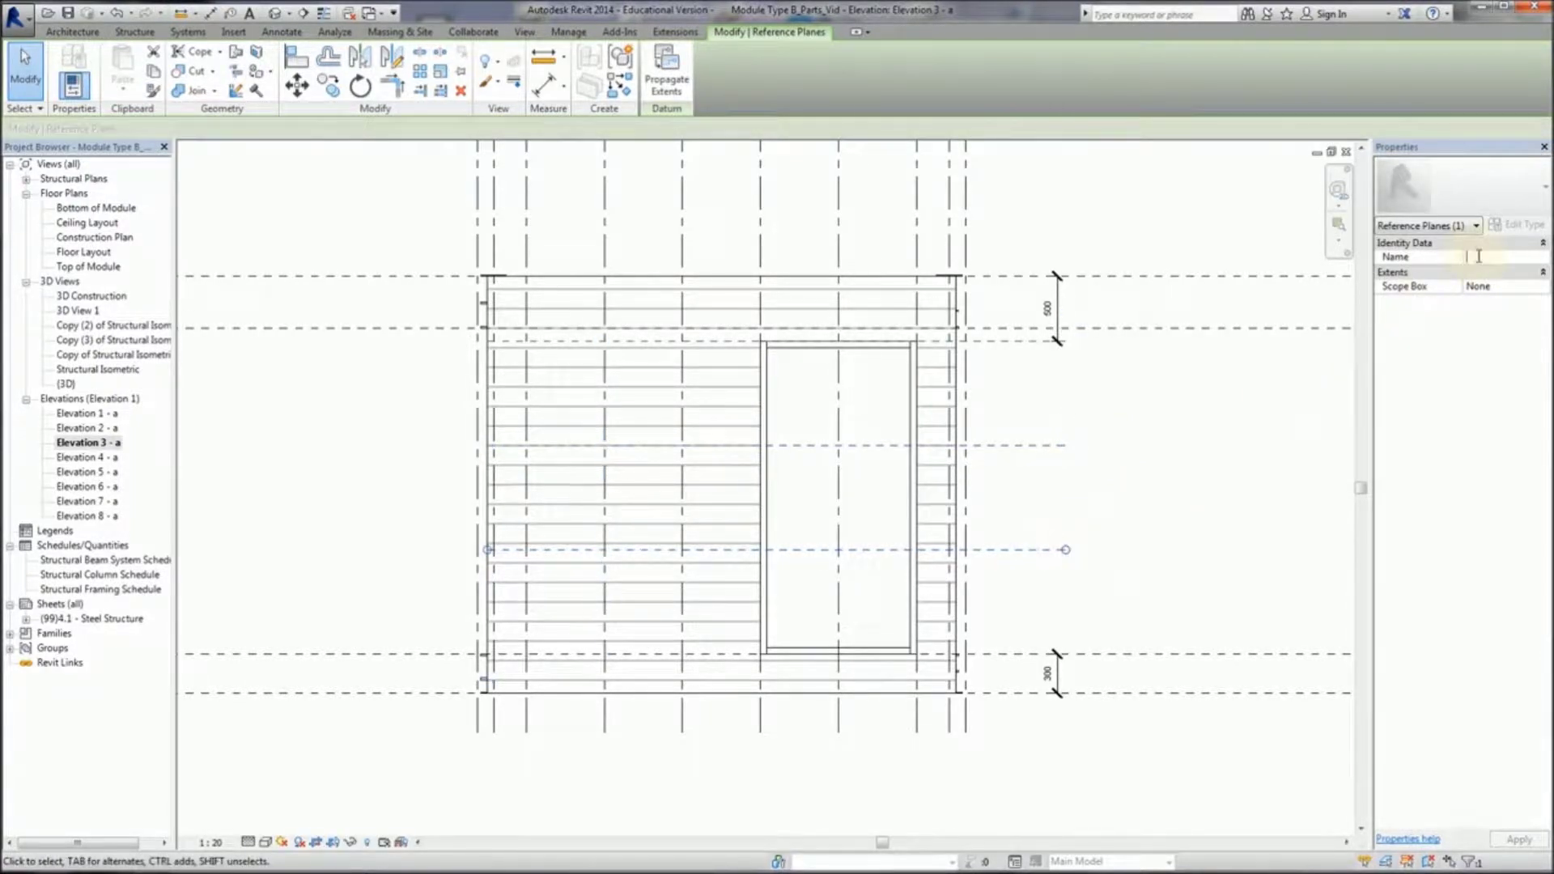
type("3")
left_click(1217, 405)
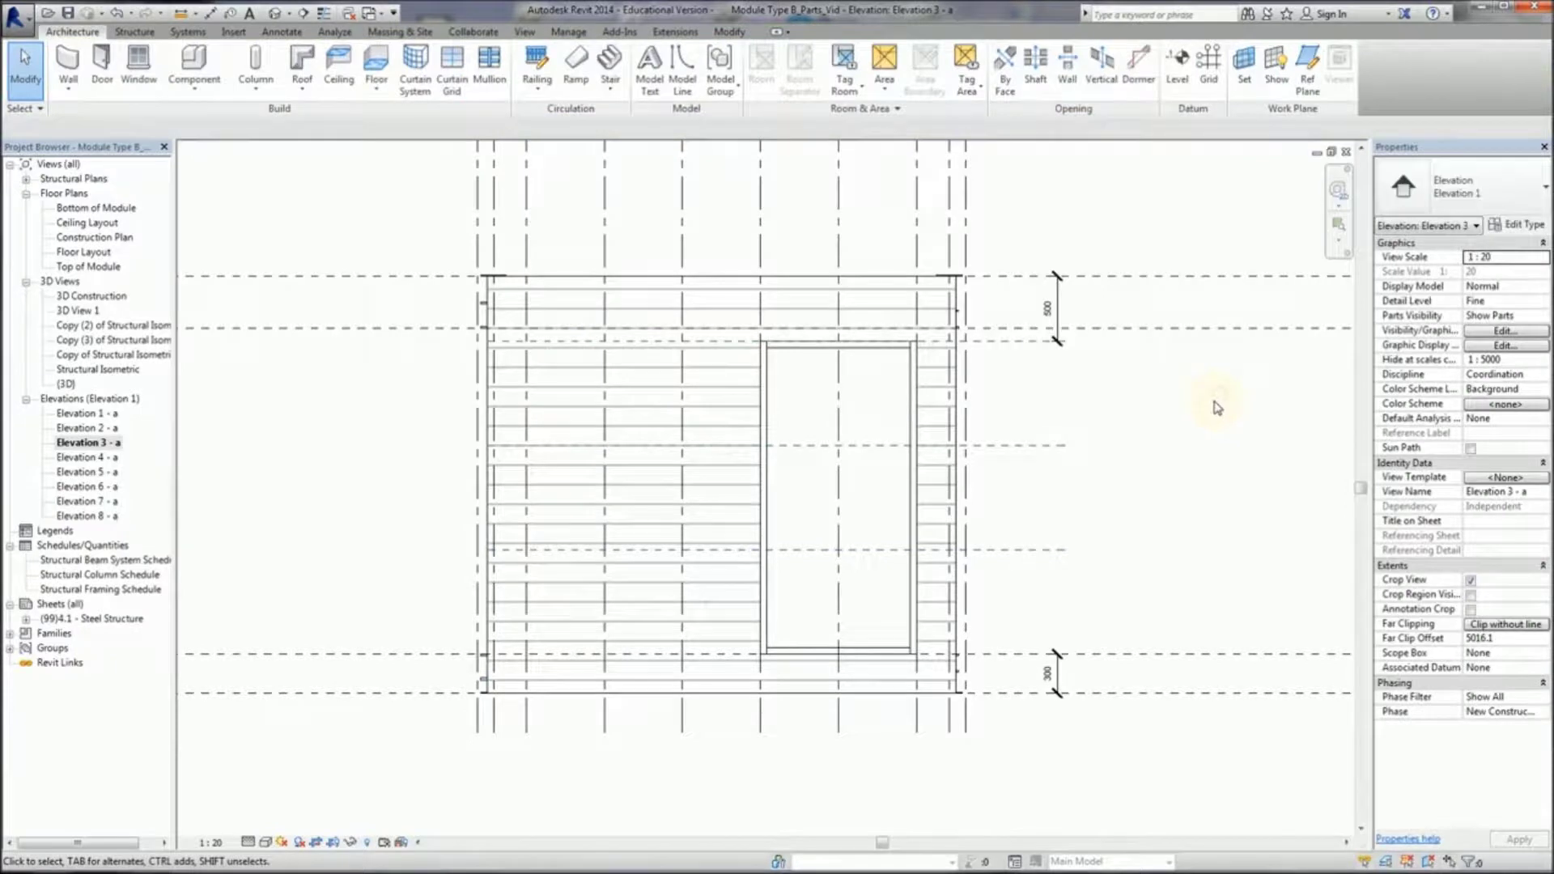
Step: Start dividing the wall's outer siding part and choose the Floor Layout level as an intersecting reference
middle_click_drag(1201, 415, 1201, 437)
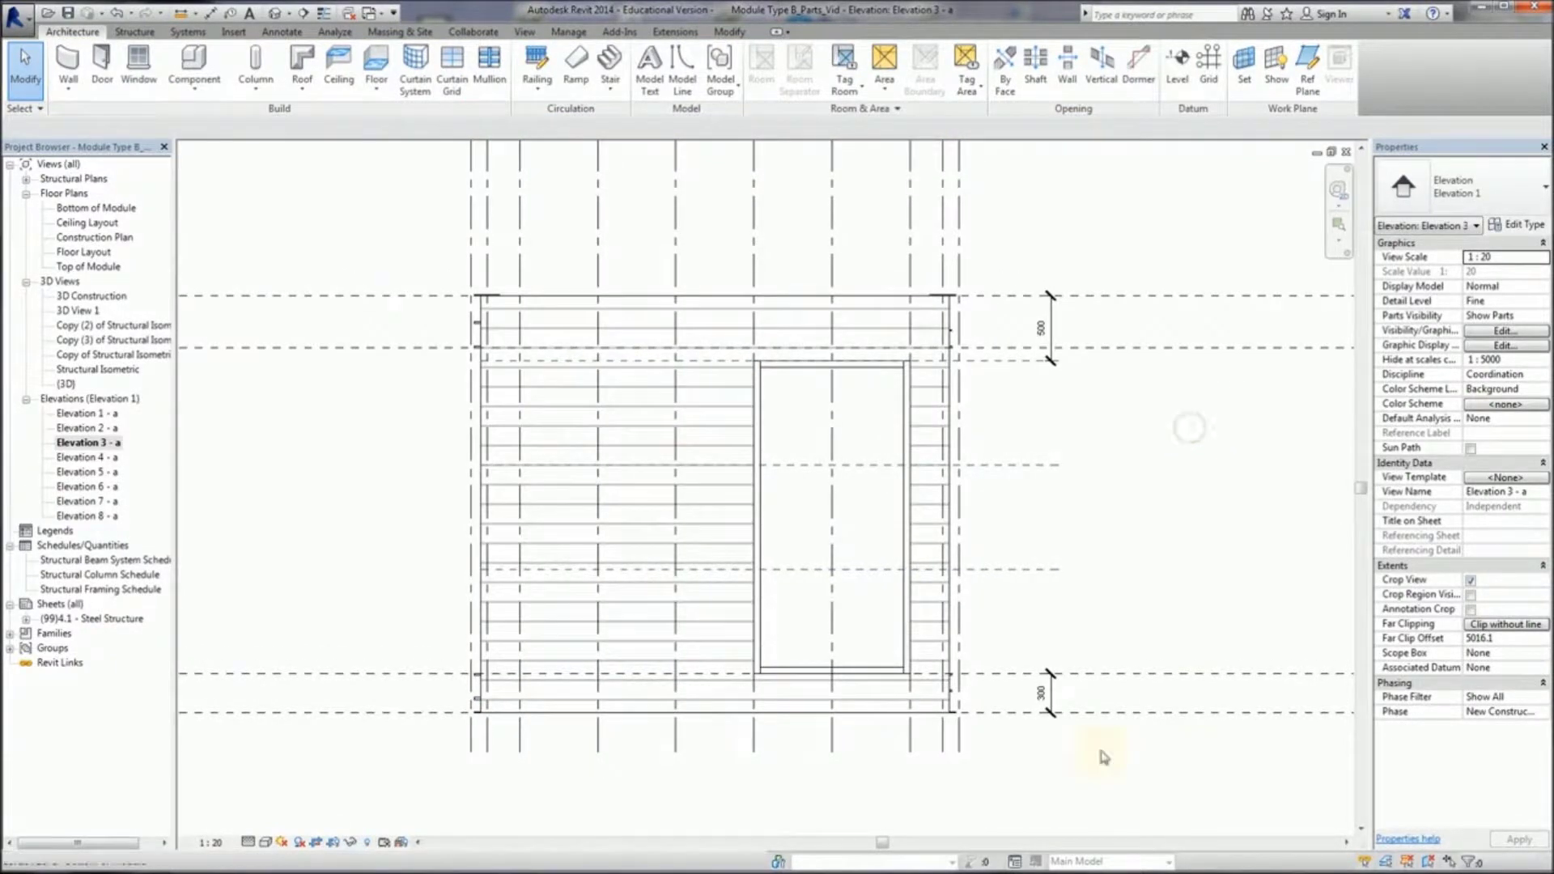
left_click(602, 338)
left_click(743, 81)
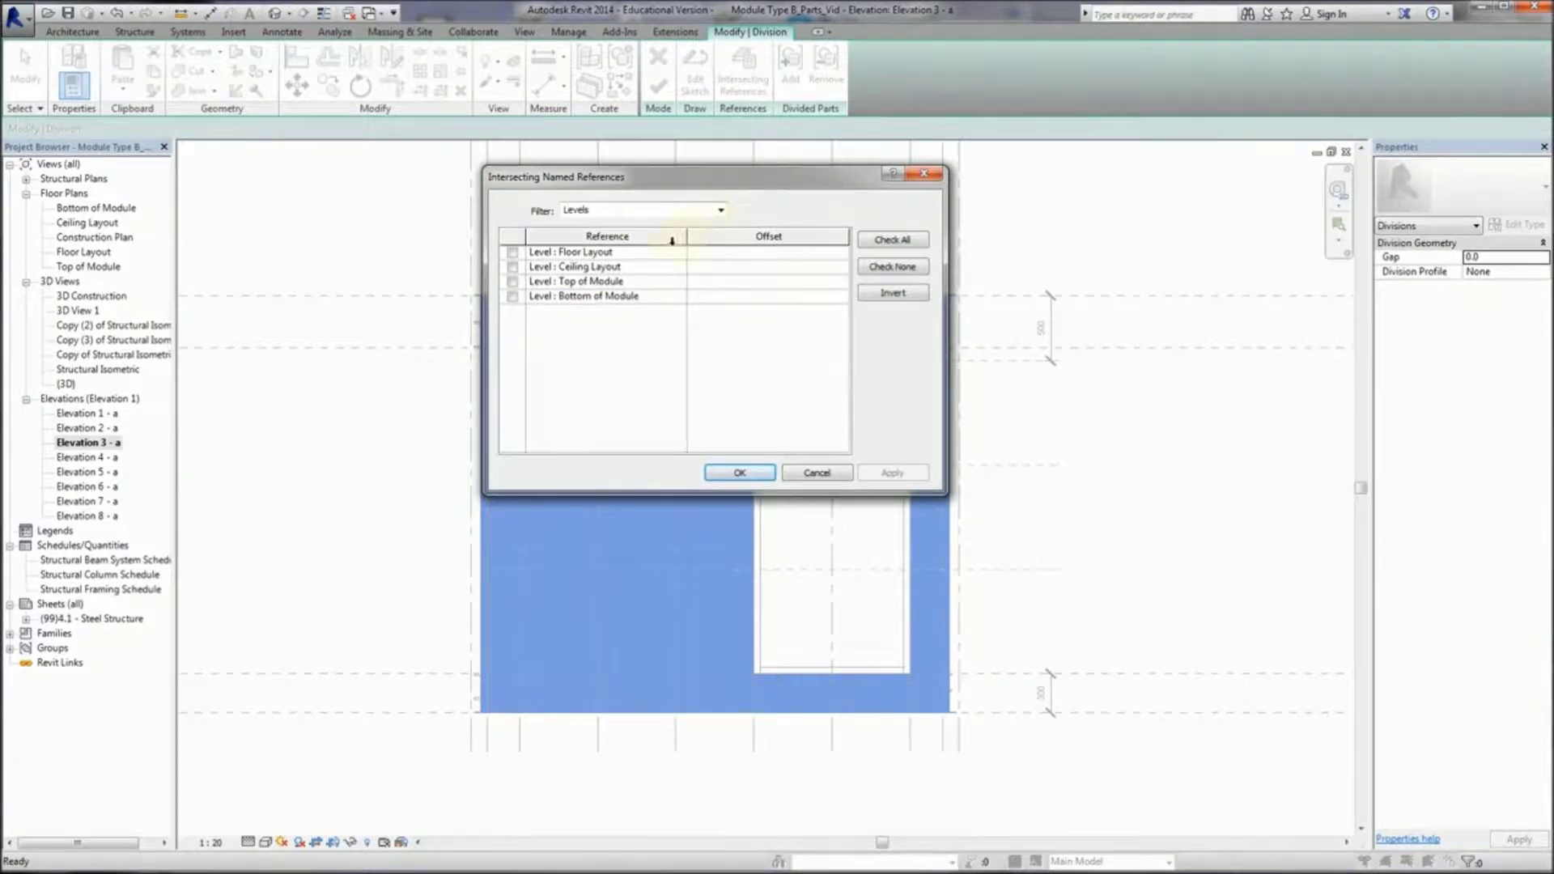
left_click_drag(707, 178, 1088, 288)
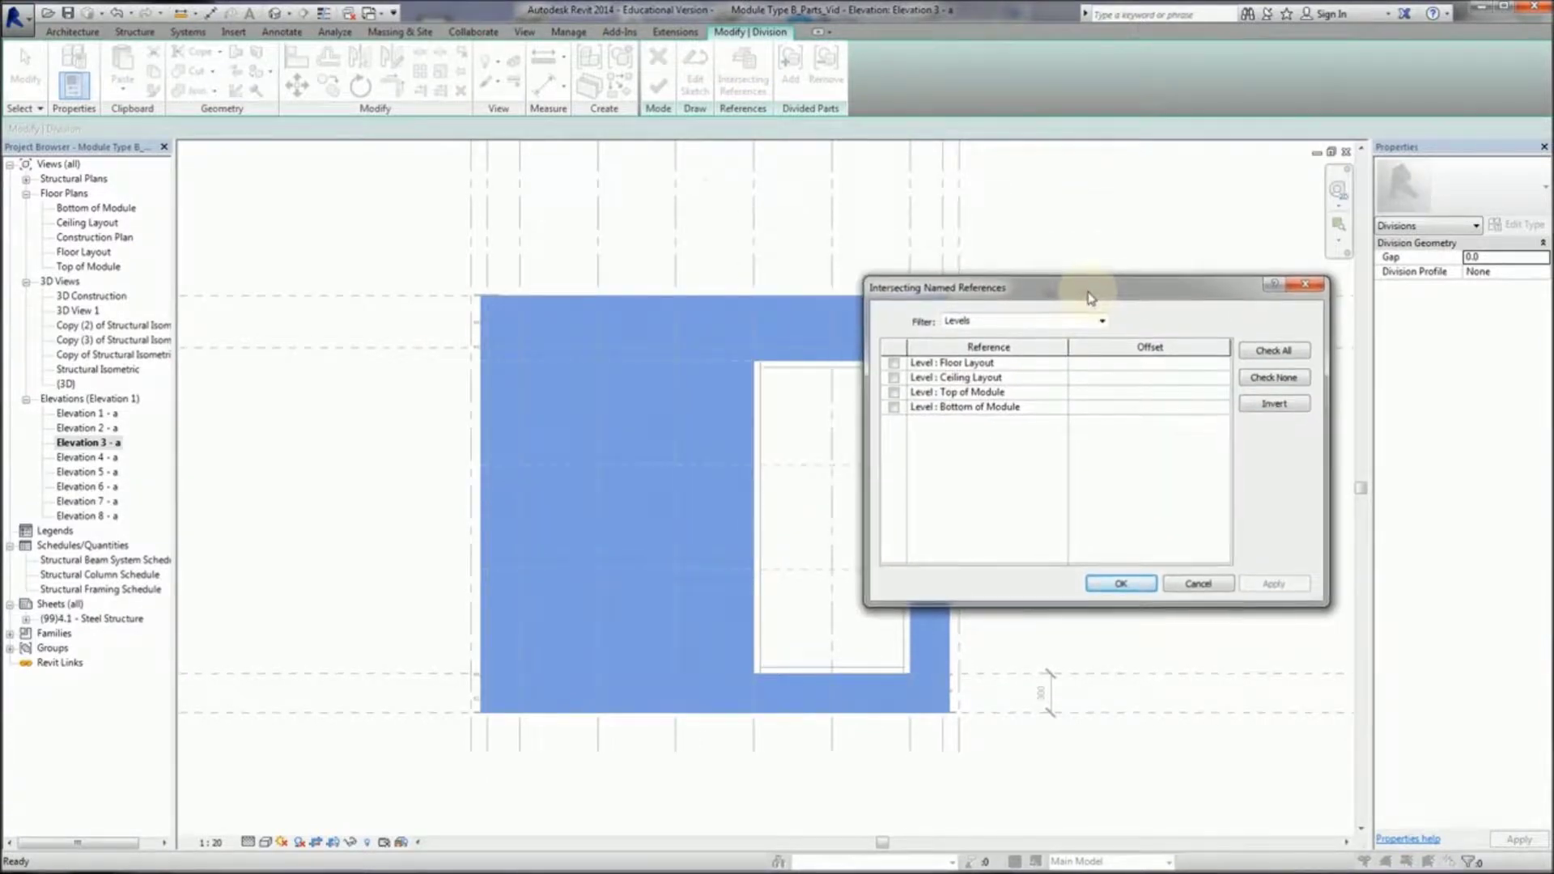
left_click(894, 363)
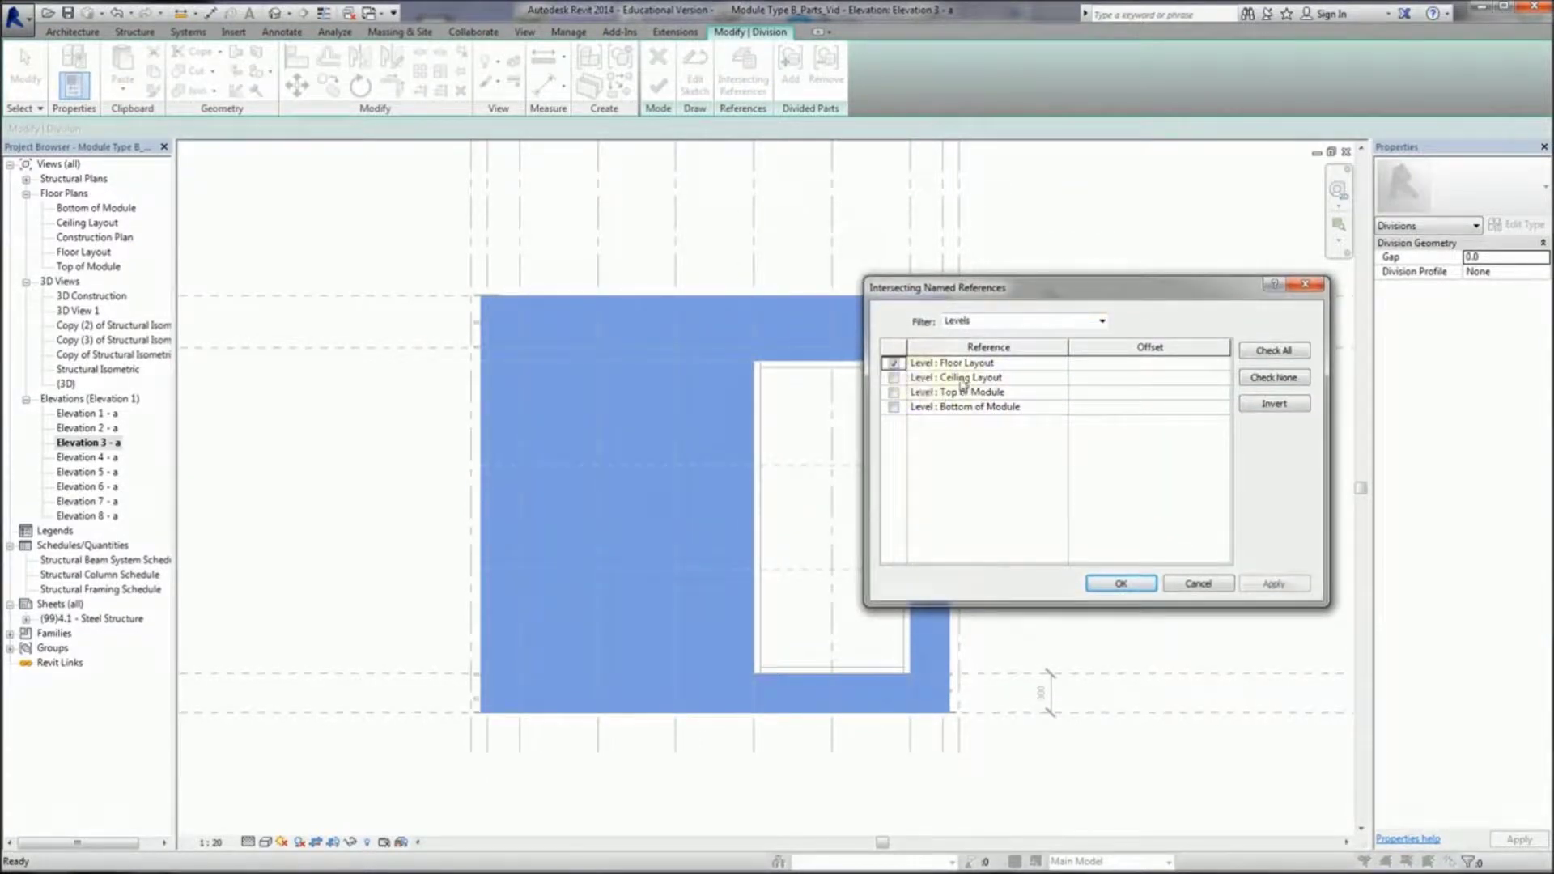
Step: Add reference planes 1, 2 and 3 as intersecting references for the siding part's division and apply them
left_click(1101, 321)
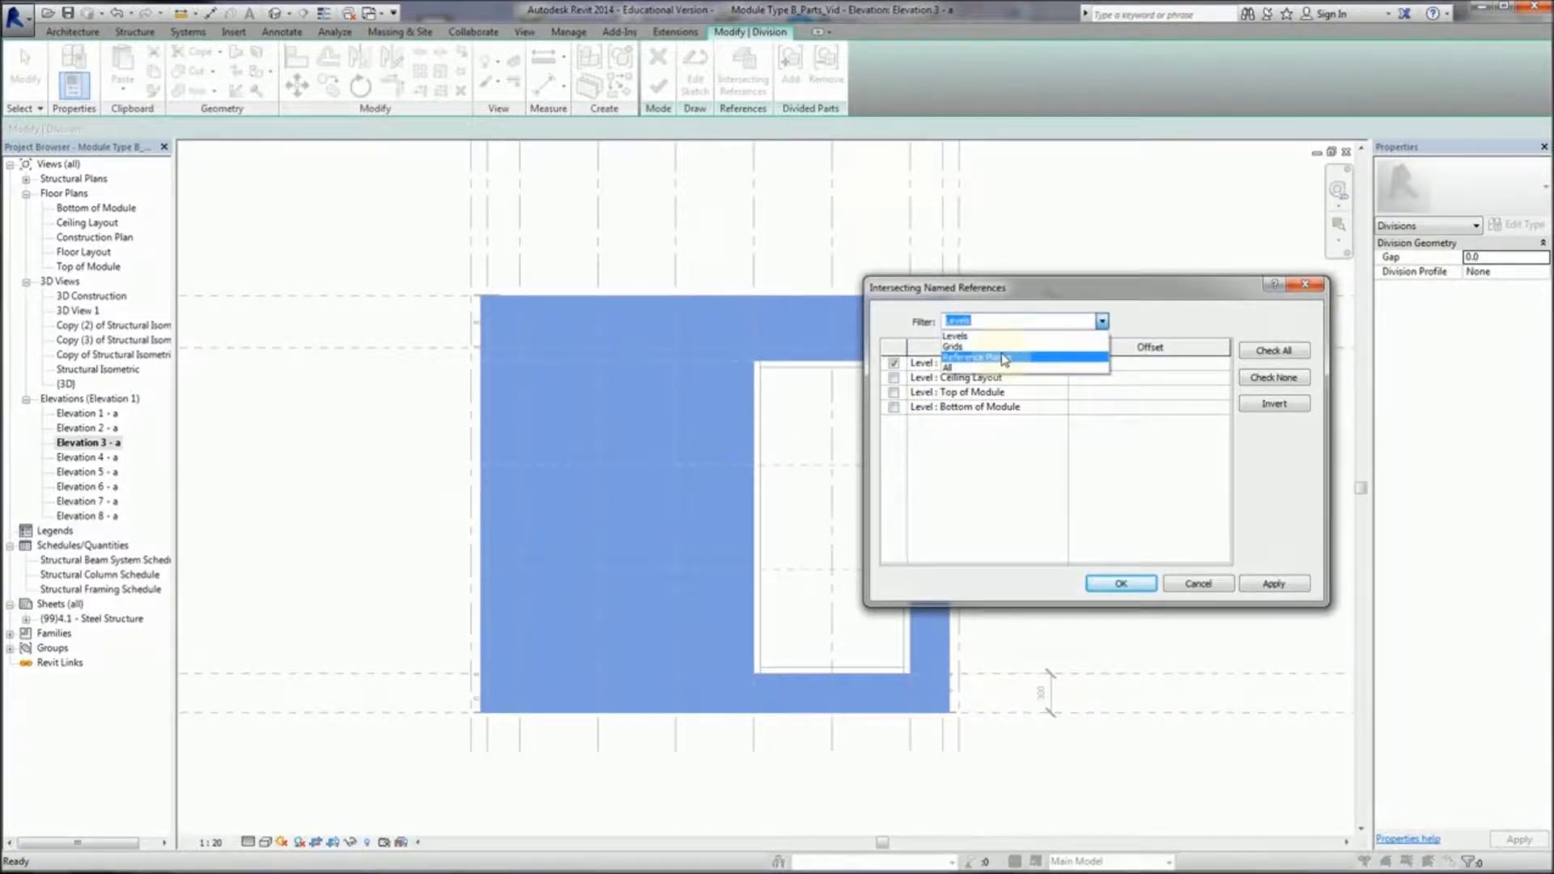
left_click(1005, 359)
left_click(895, 364)
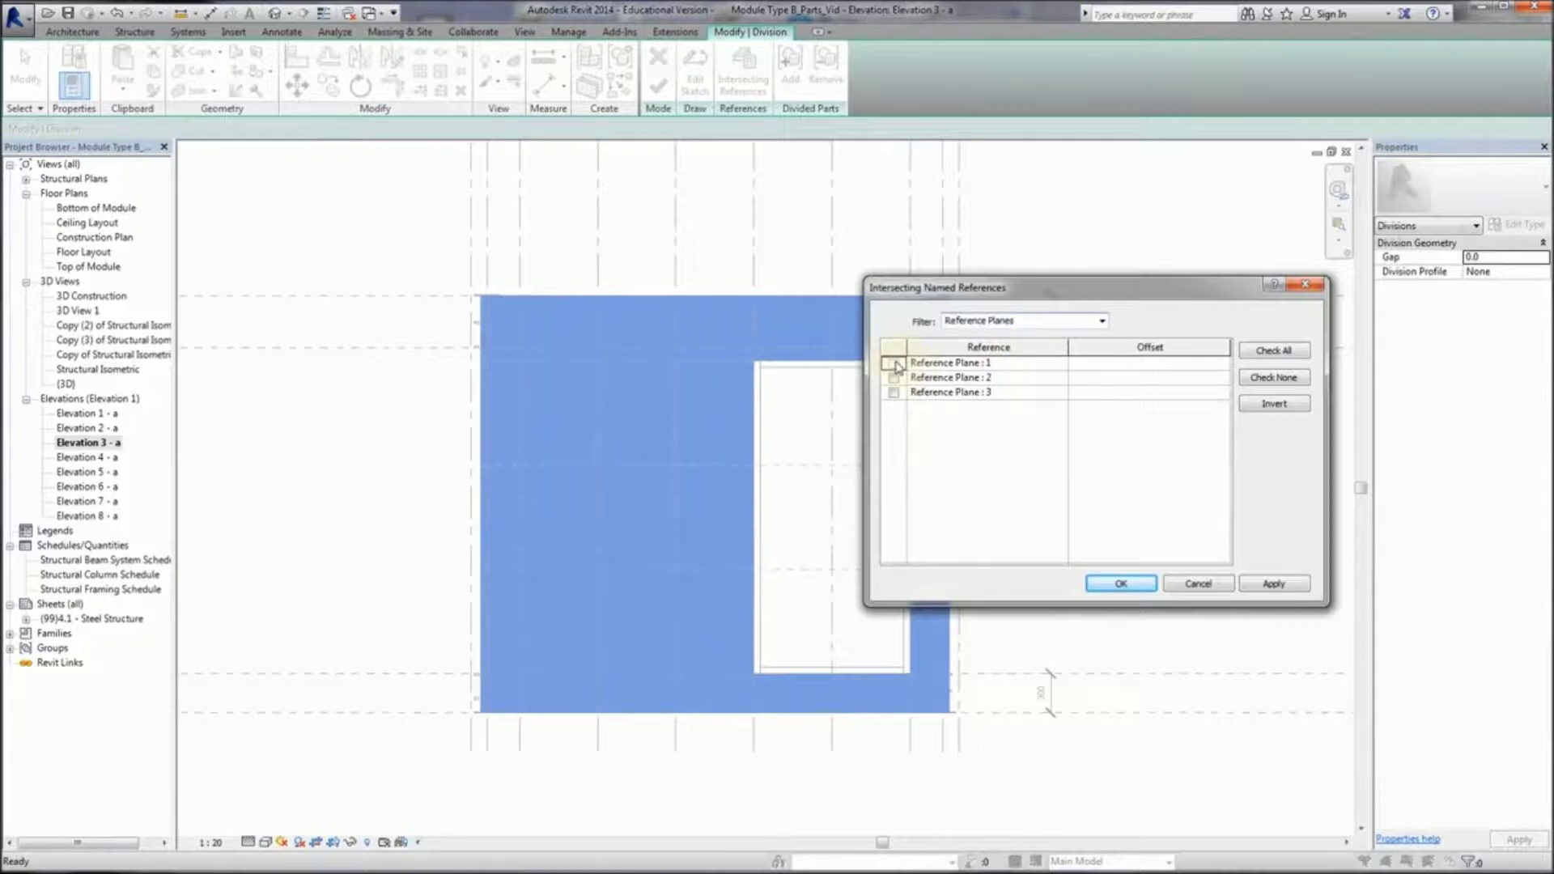
left_click(894, 378)
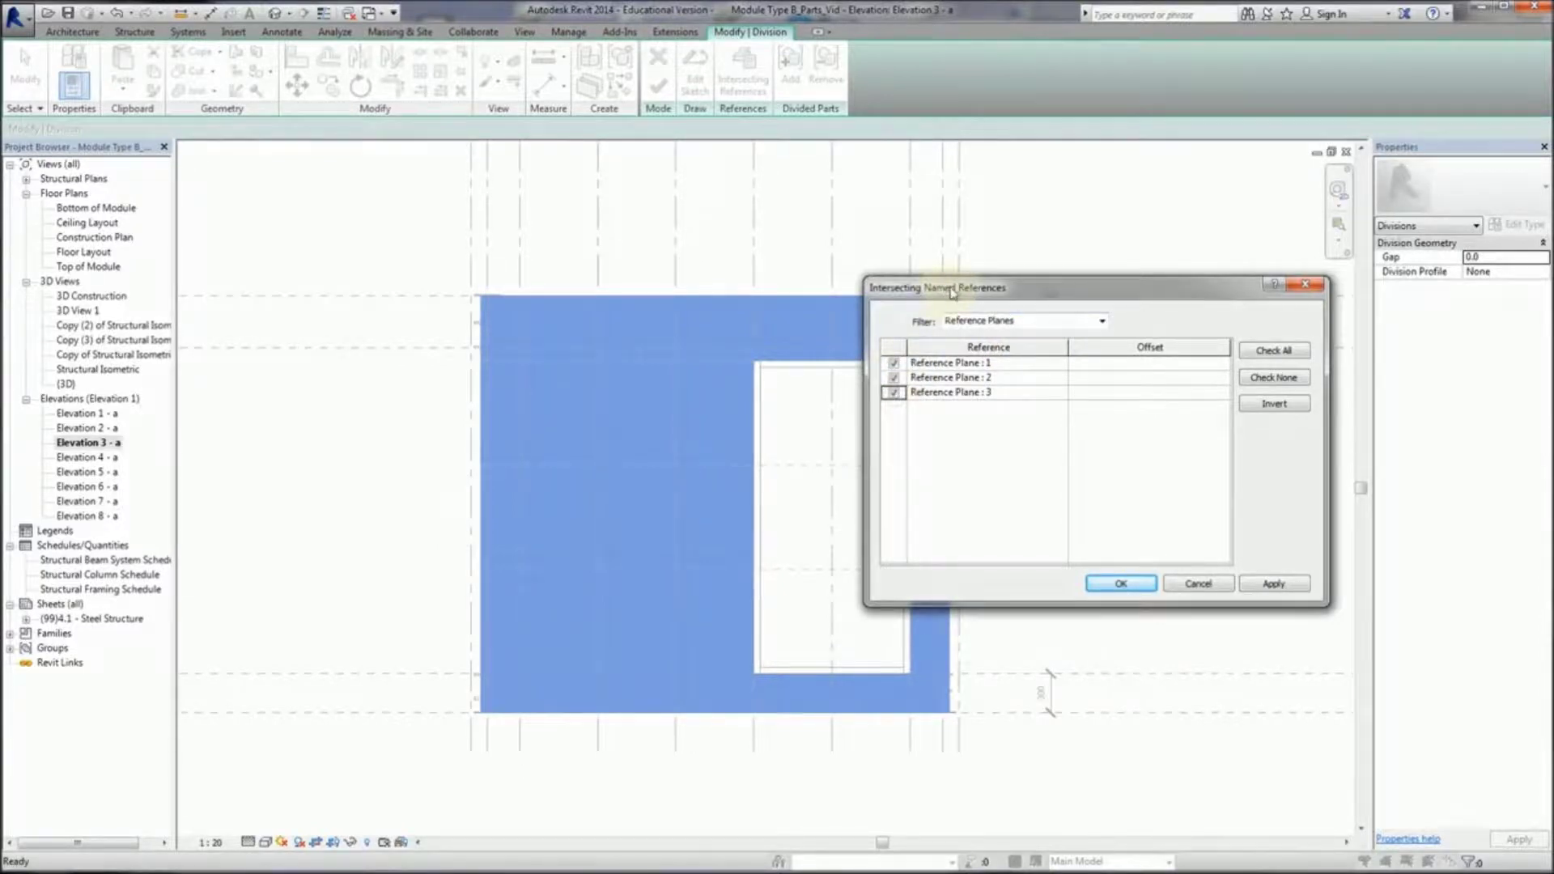
left_click_drag(955, 290, 972, 217)
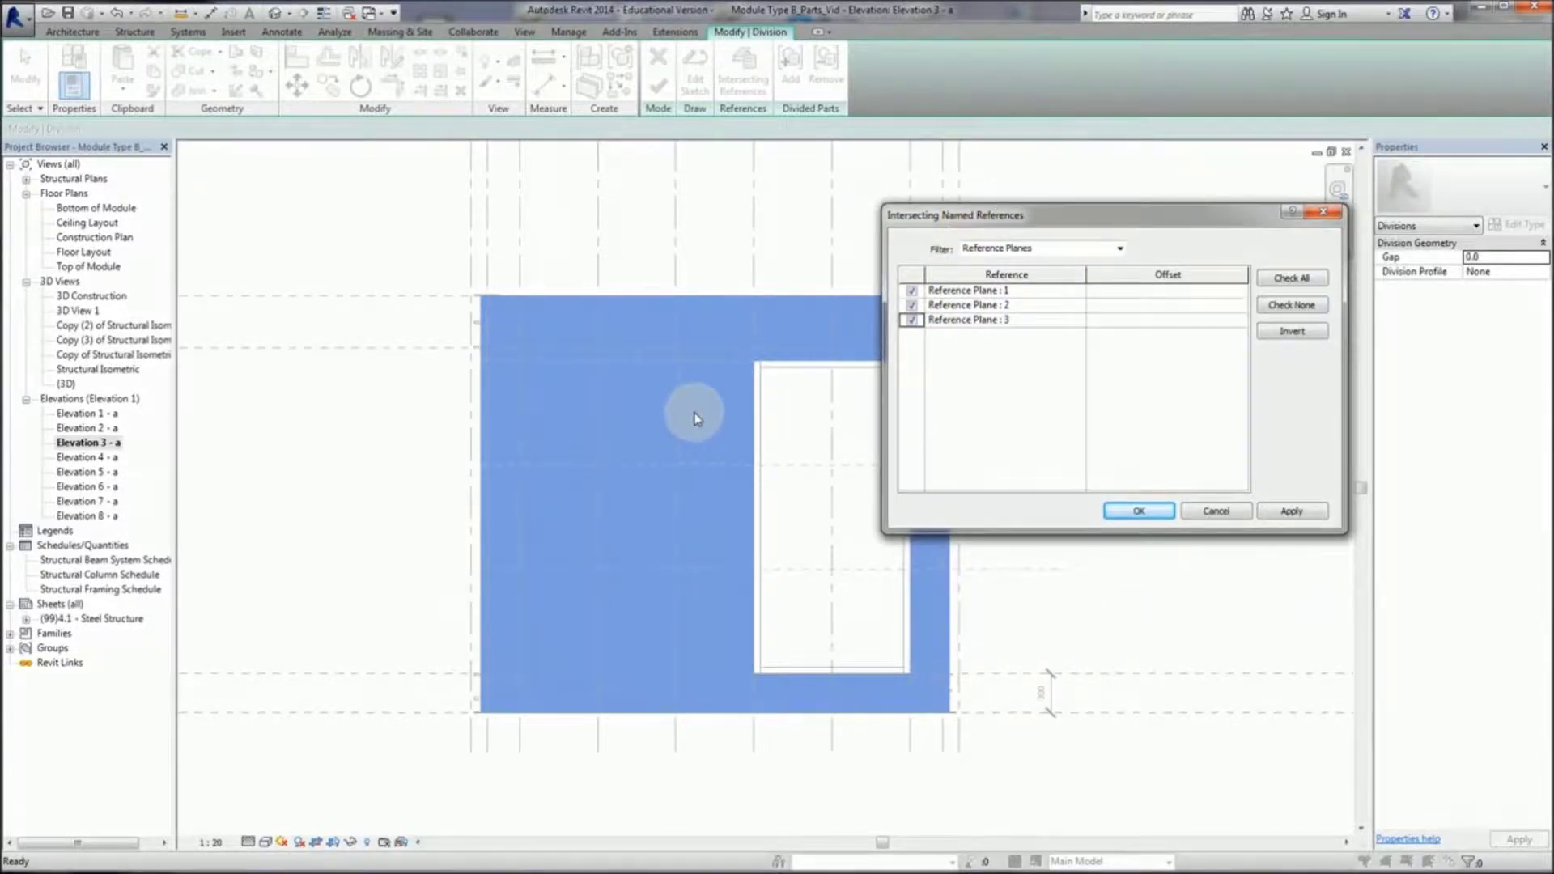
left_click(1287, 510)
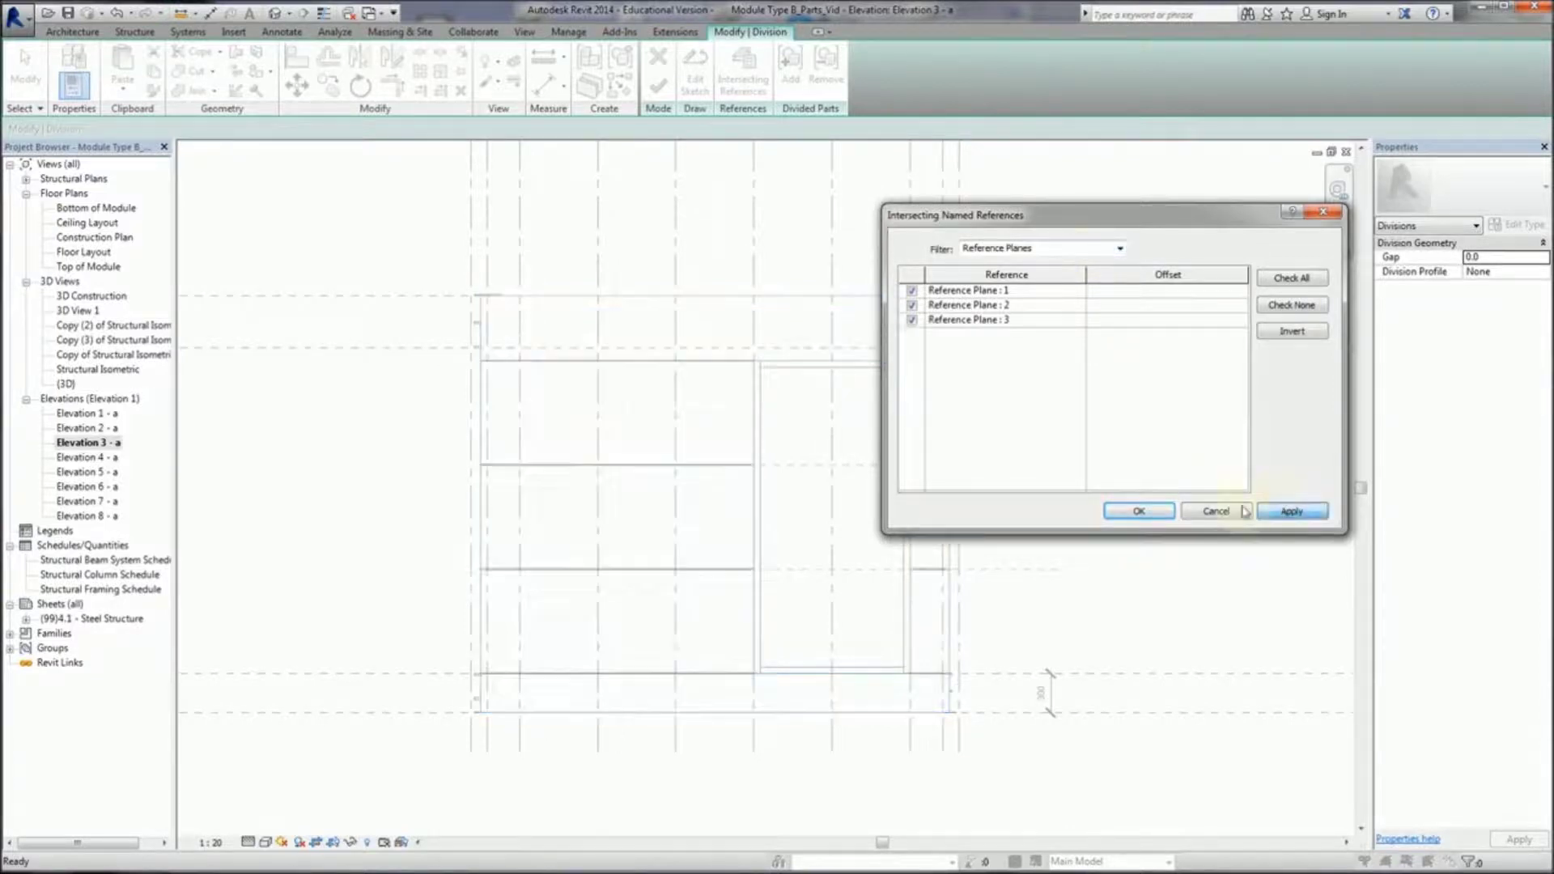
left_click(1156, 513)
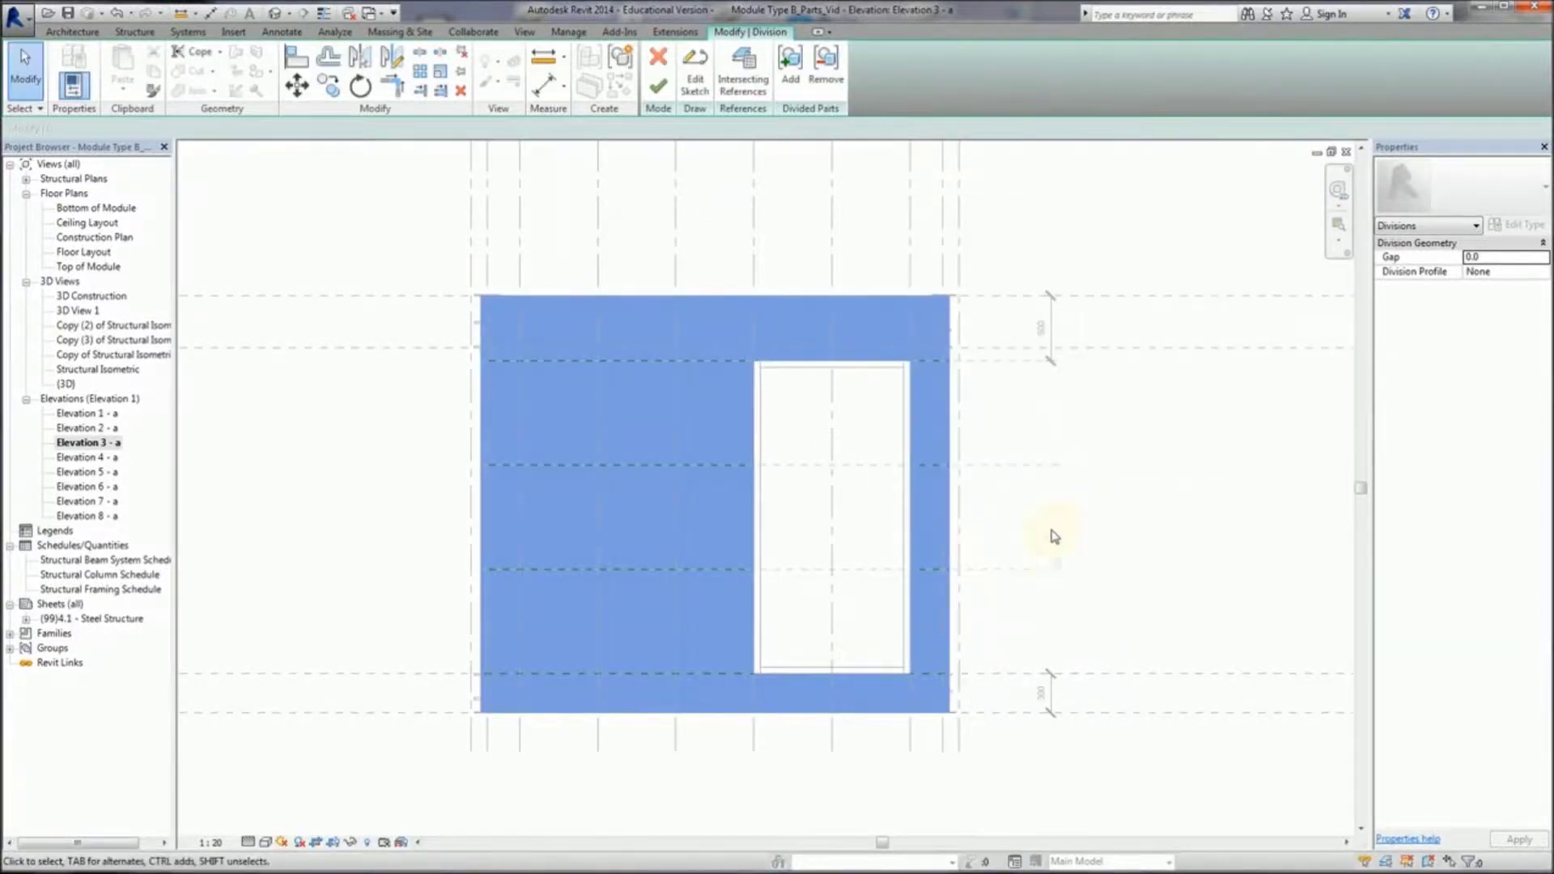
middle_click_drag(1050, 535, 1004, 601)
scroll(1028, 680, "down", 2)
scroll(951, 549, "up", 1)
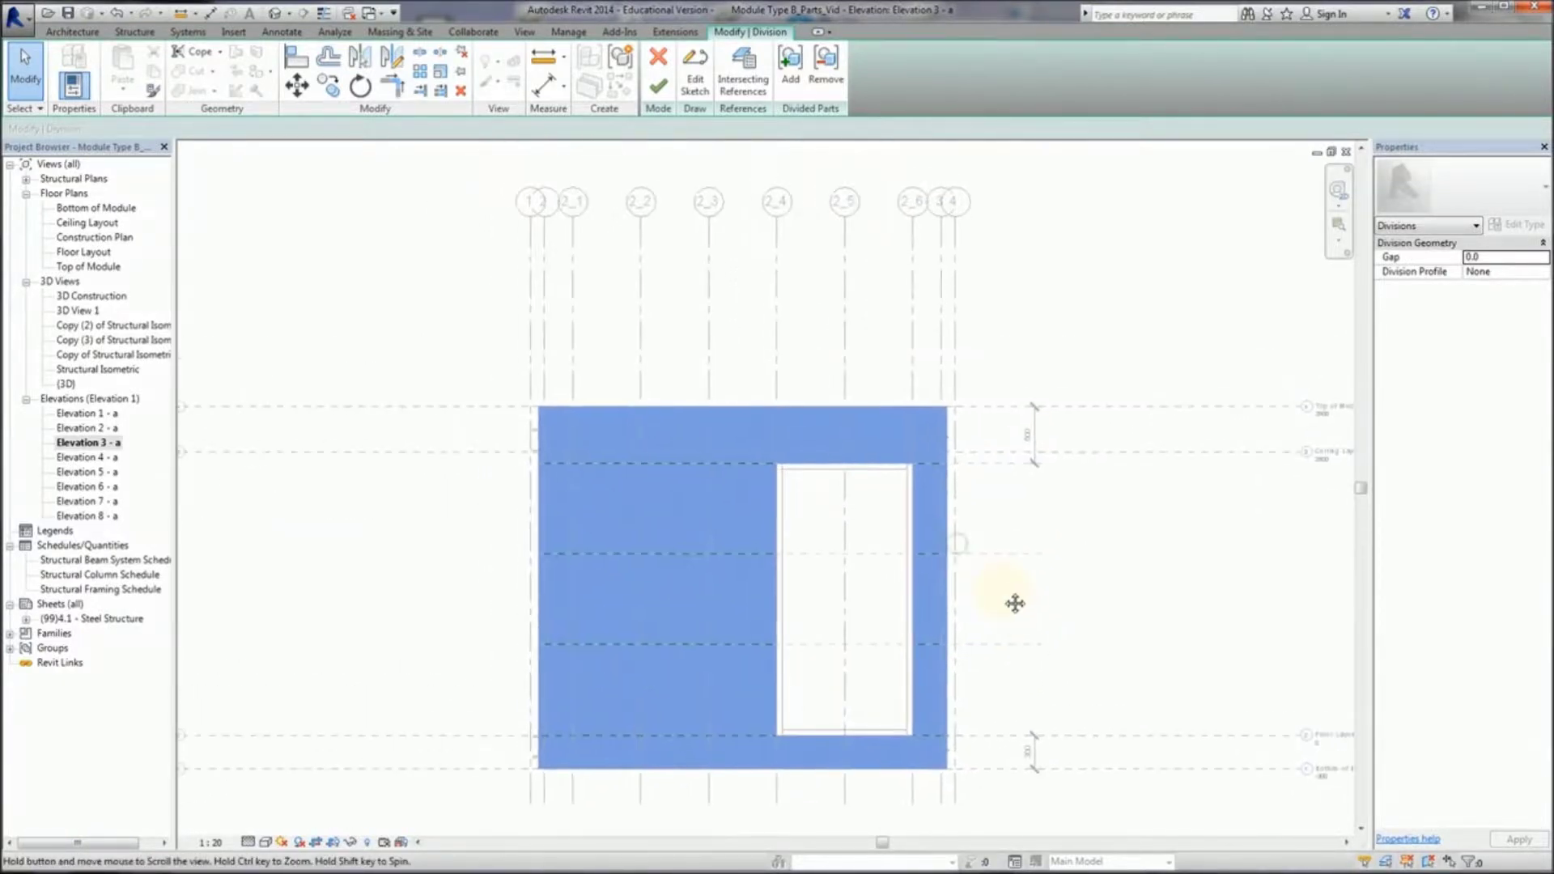
Step: Finish the siding part's division and select the resulting panels on both sides of the opening one by one to check them
left_click(658, 86)
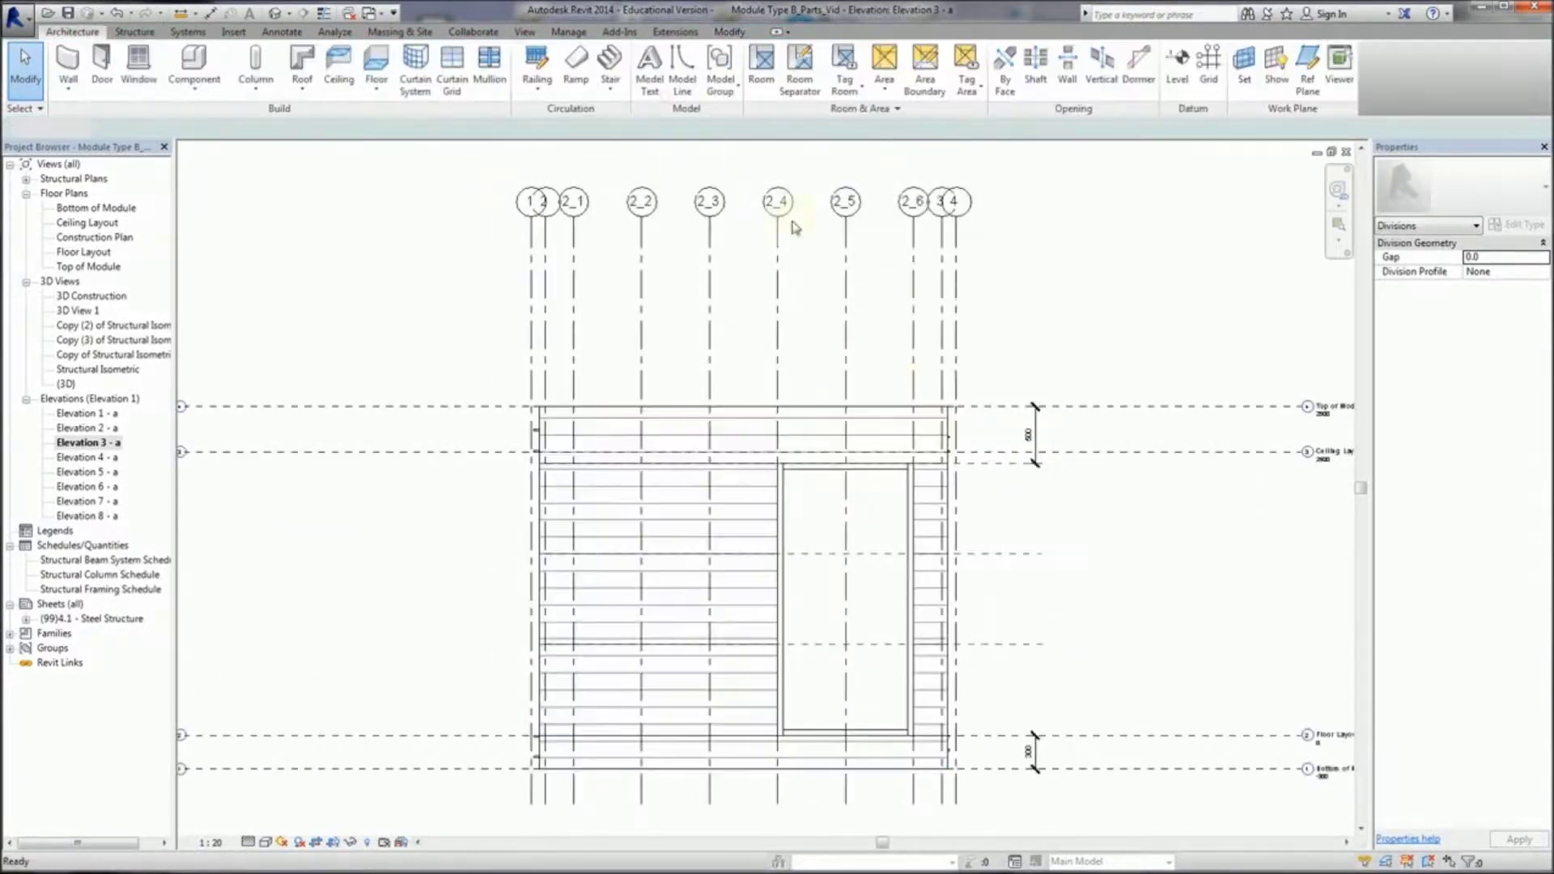
left_click(735, 486)
left_click(737, 603)
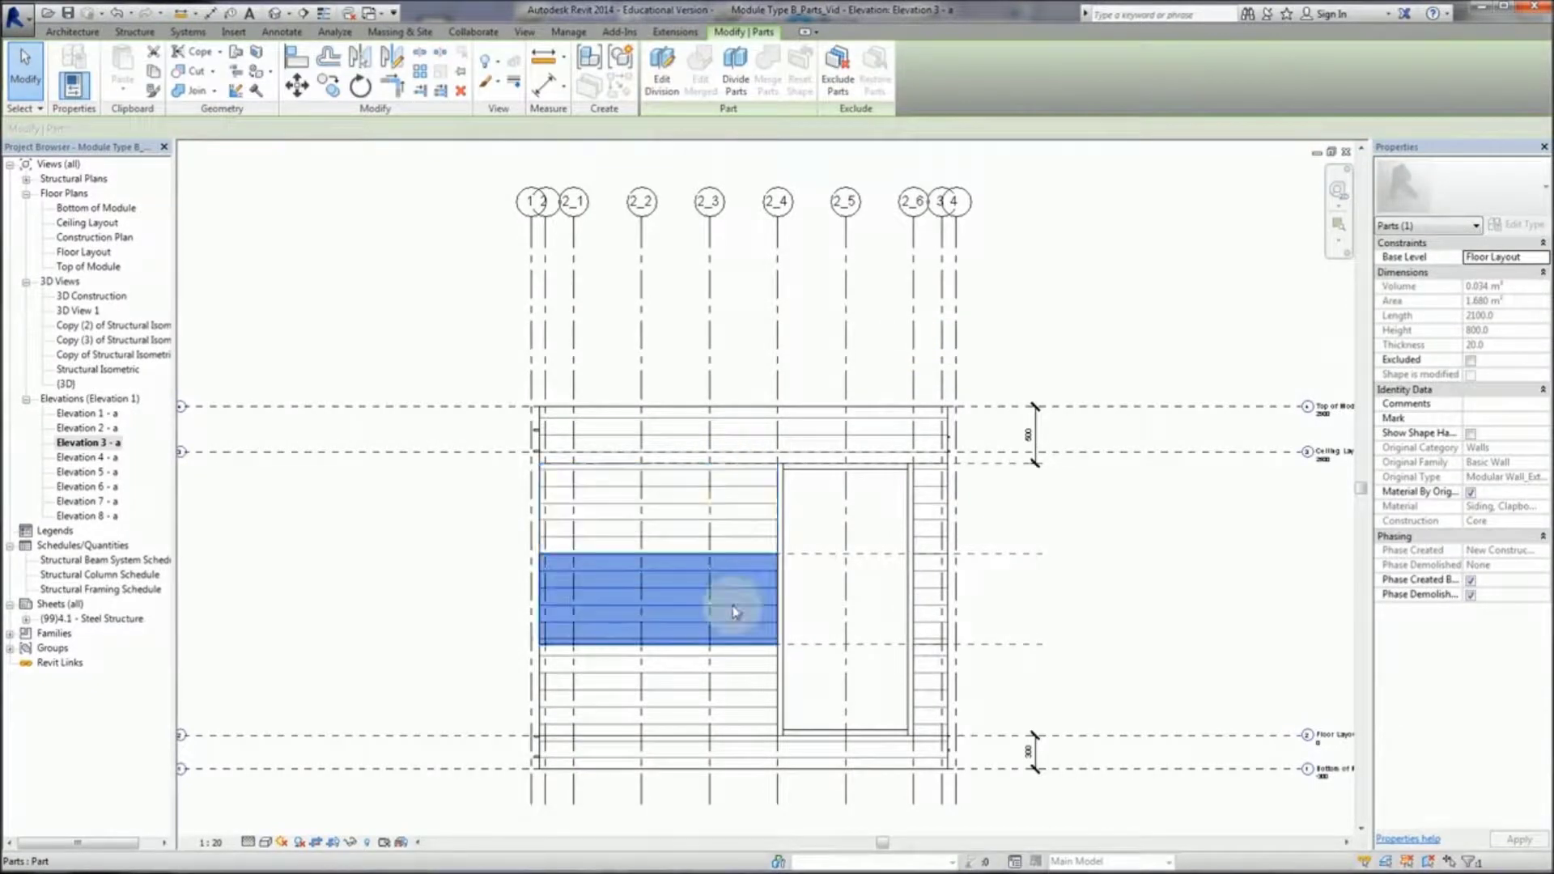
left_click(747, 688)
left_click(771, 761)
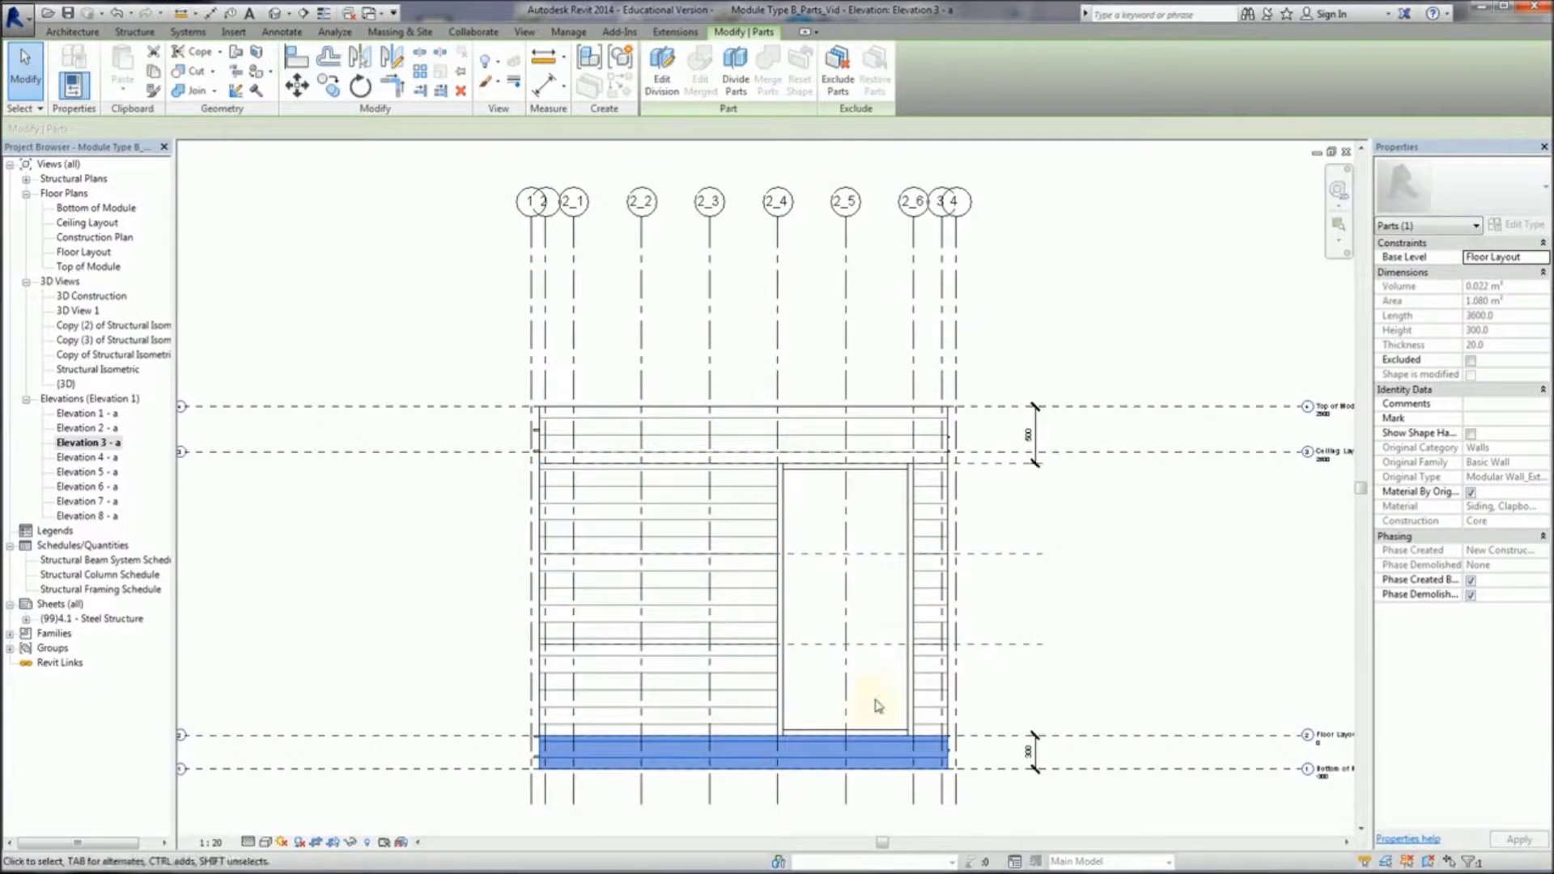
left_click(930, 676)
left_click(937, 620)
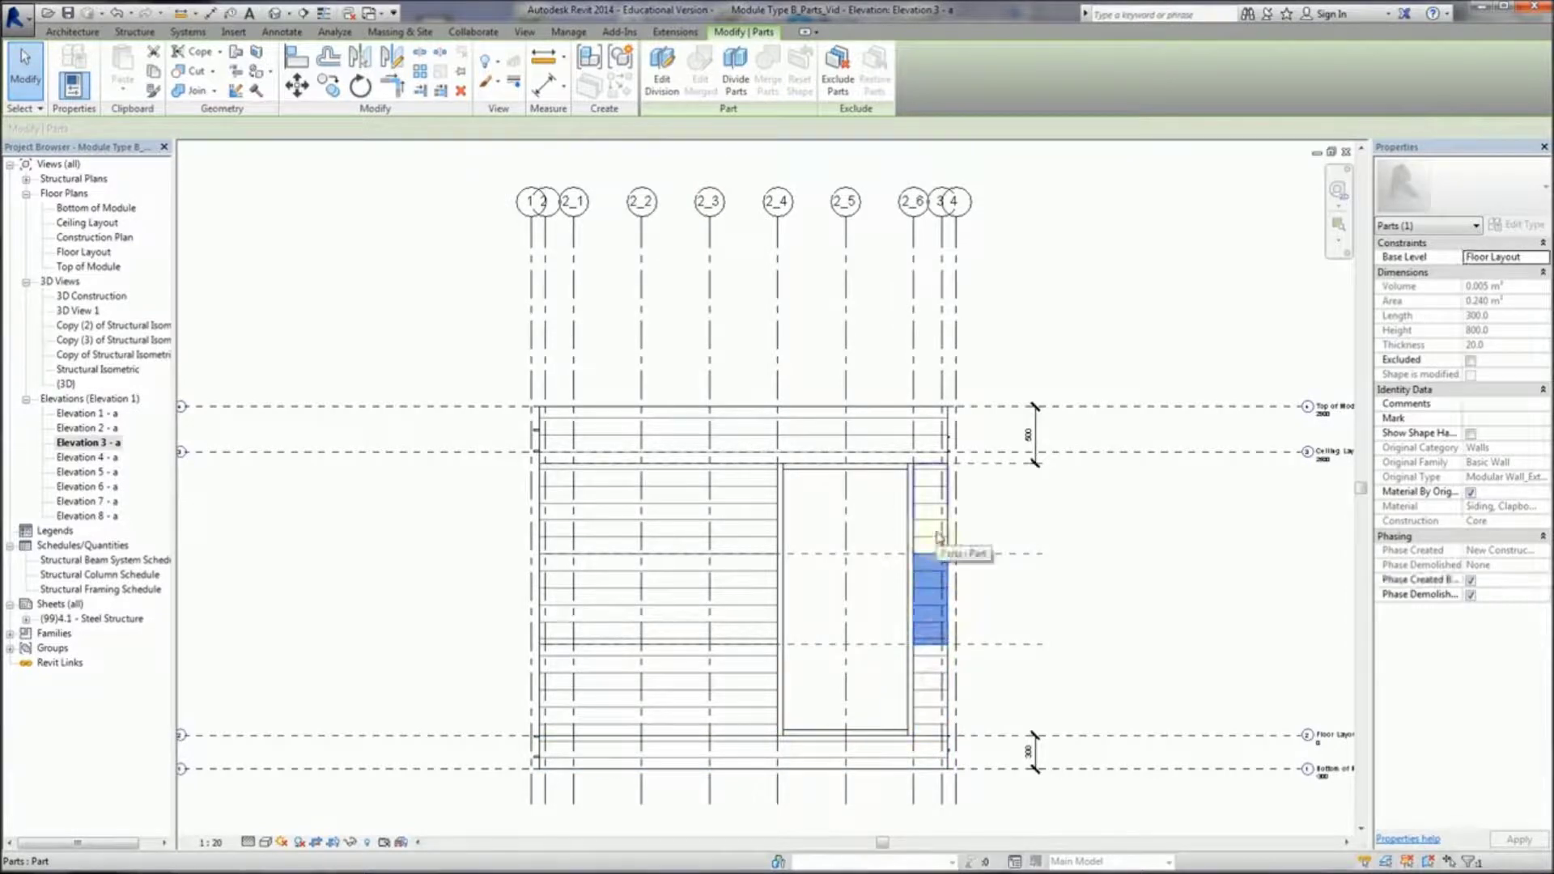
left_click(931, 510)
left_click(1076, 618)
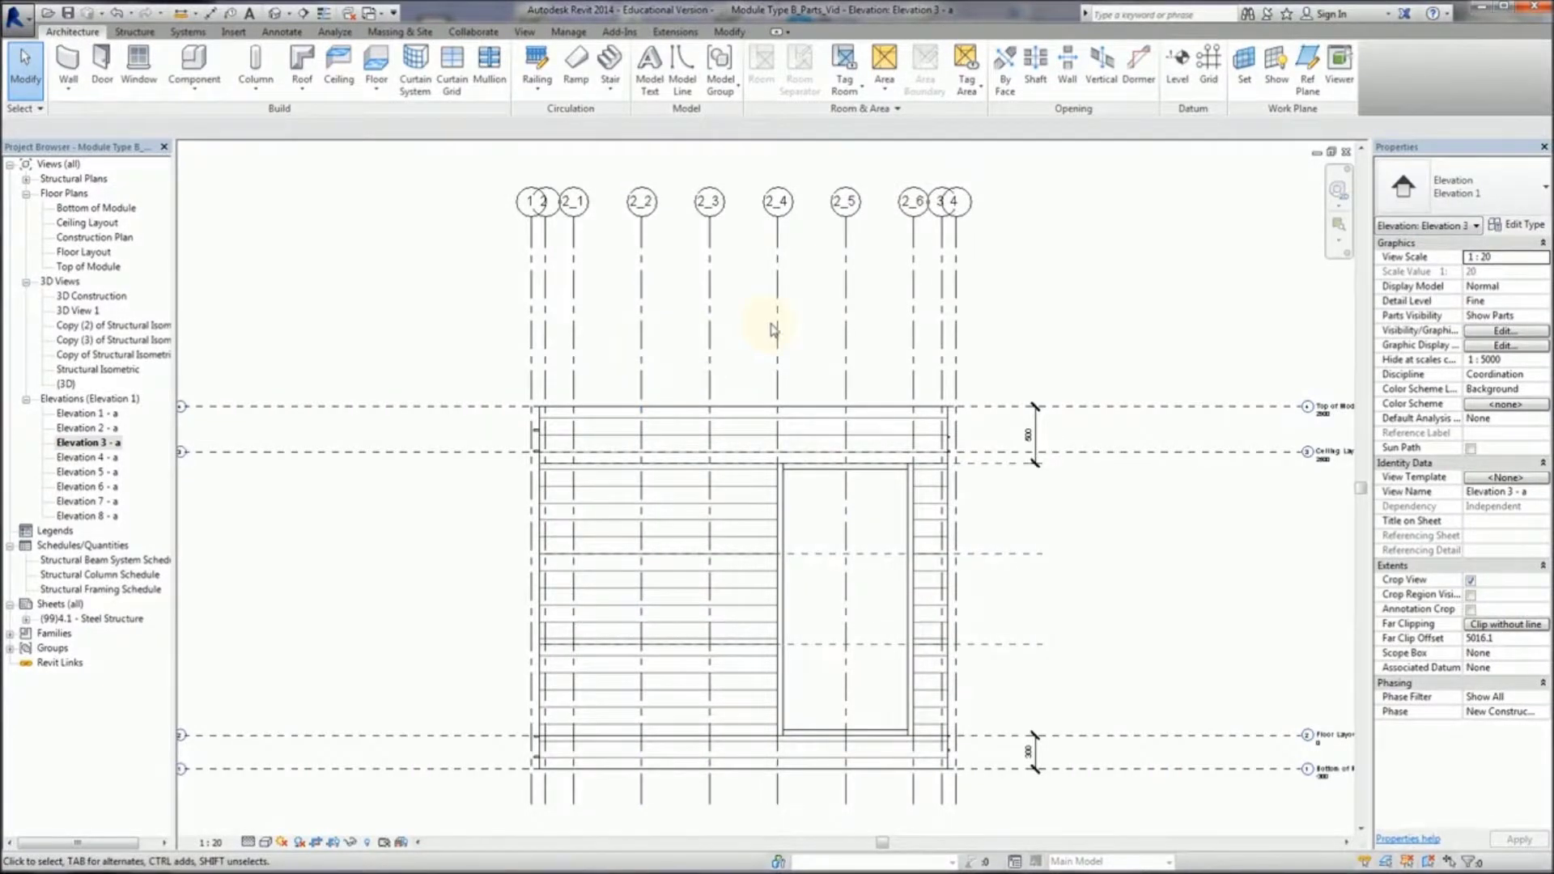
Step: Divide the siding strip above the opening along grids 2_2, 2_4 and 2_6 as intersecting references
left_click(792, 421)
left_click(736, 72)
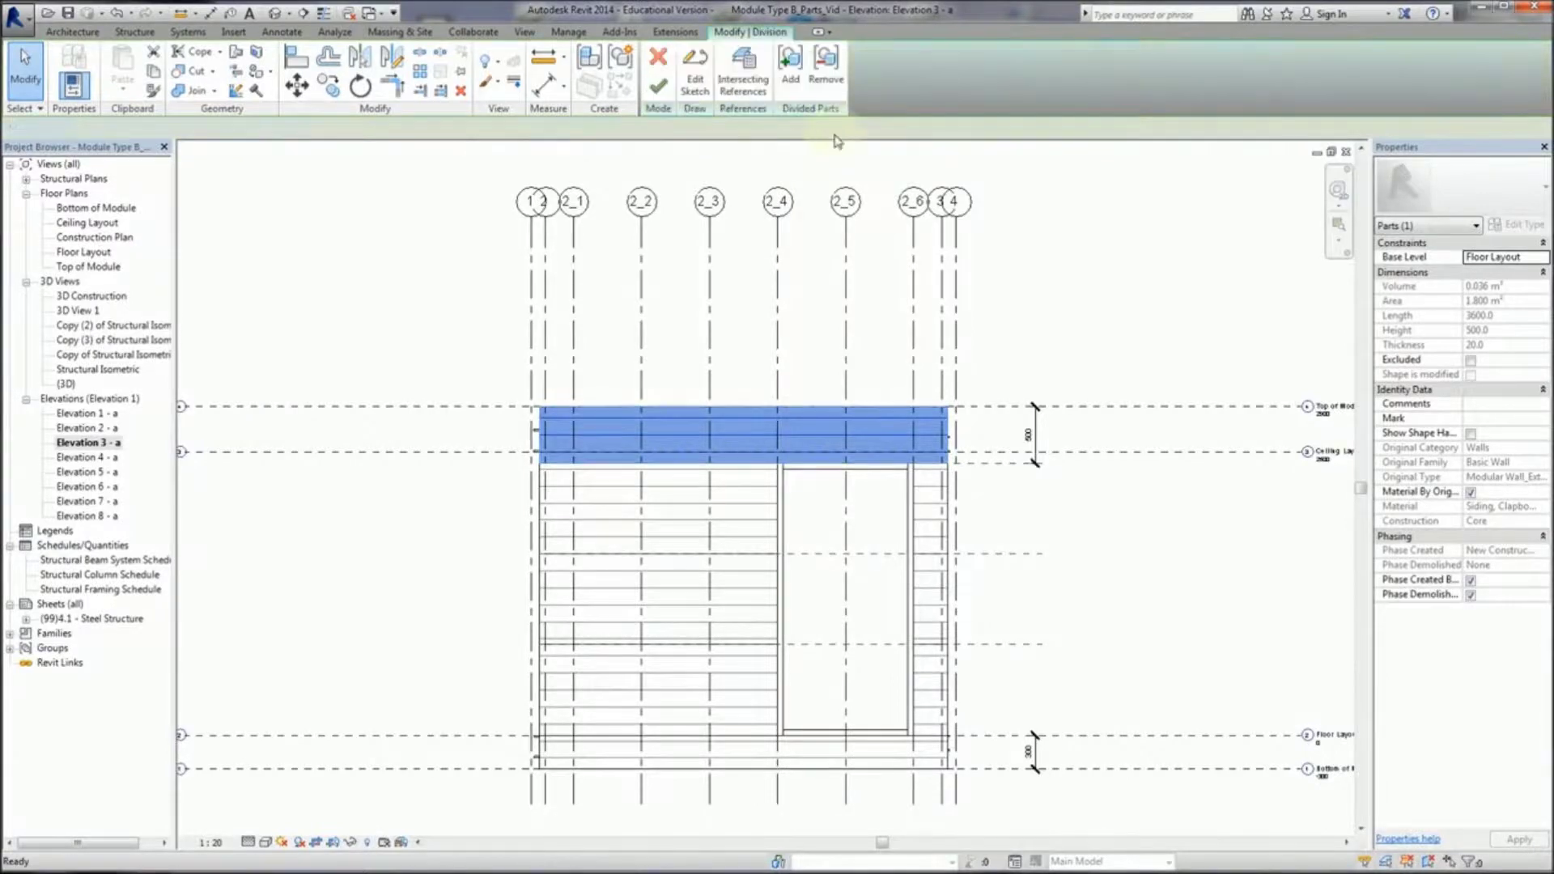
left_click(743, 77)
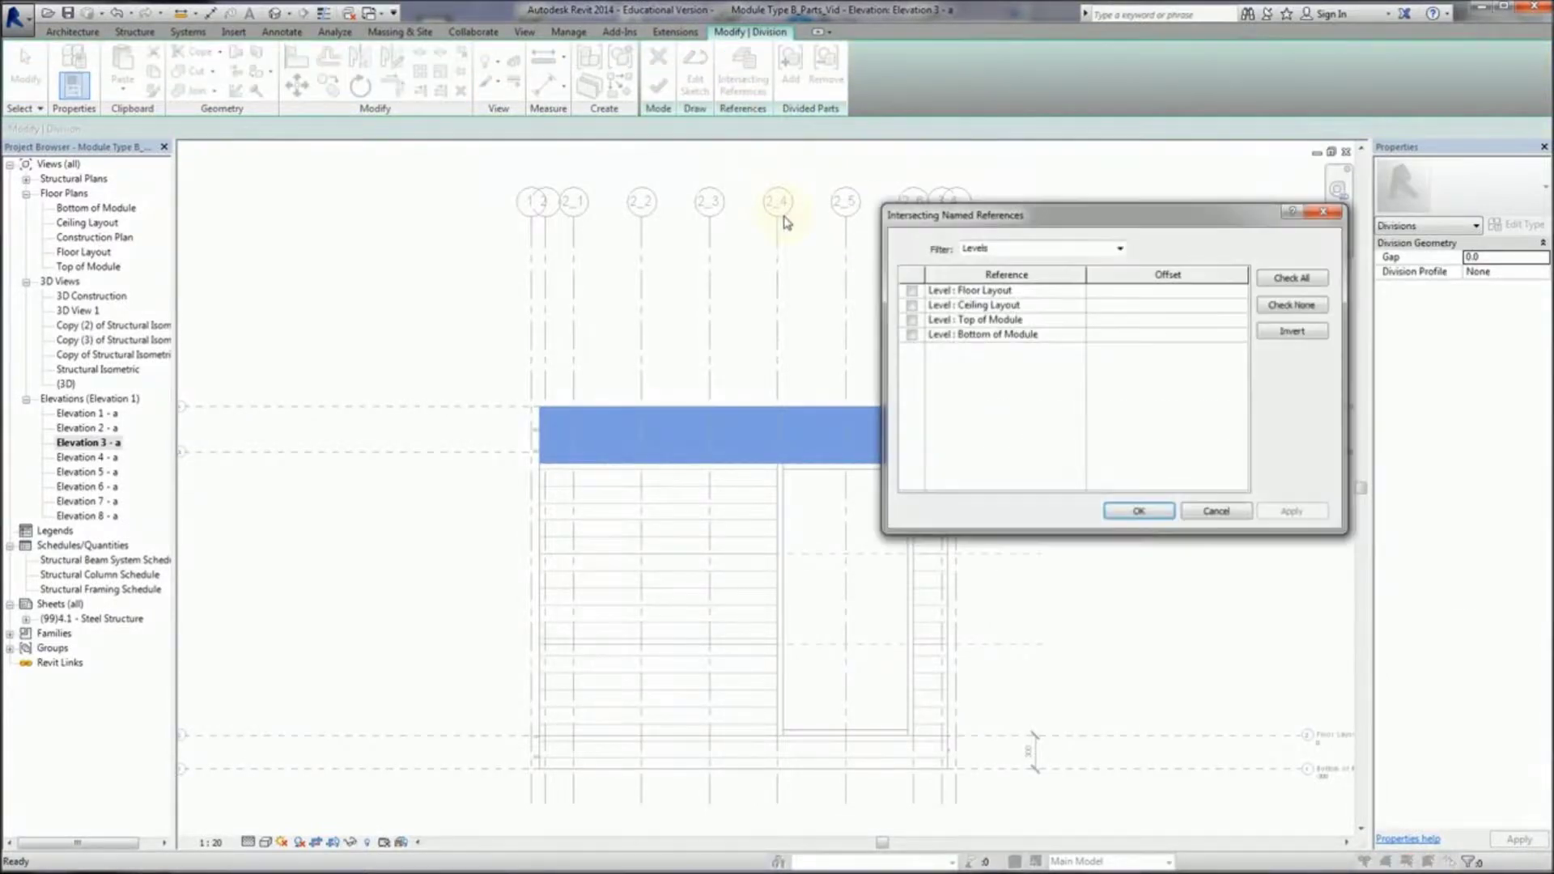
left_click(1122, 251)
left_click(1052, 276)
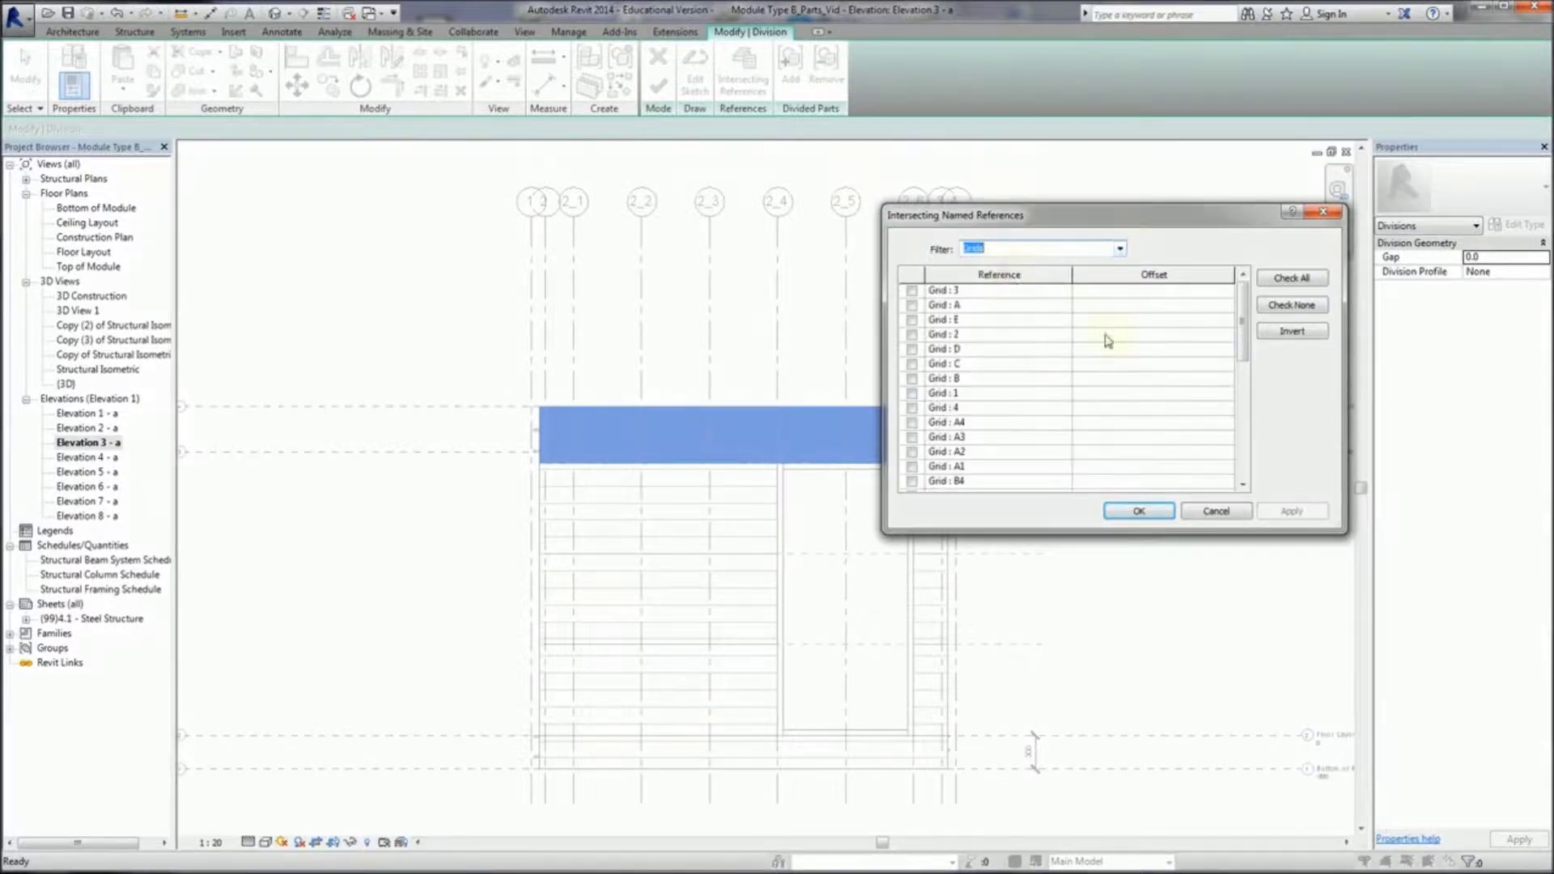
left_click_drag(1242, 328, 1254, 463)
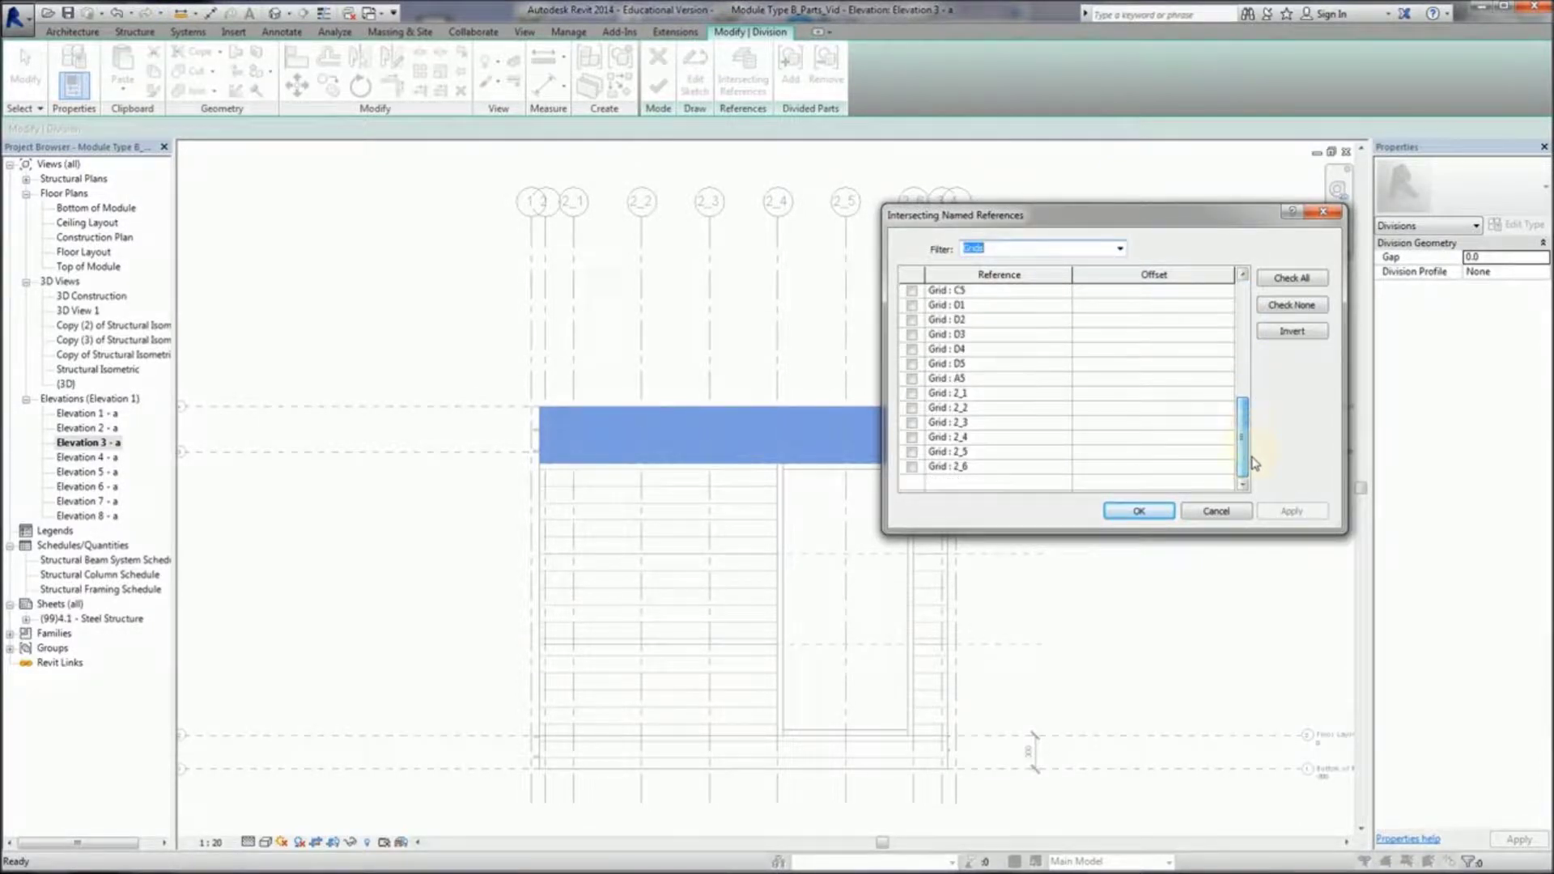
left_click(912, 409)
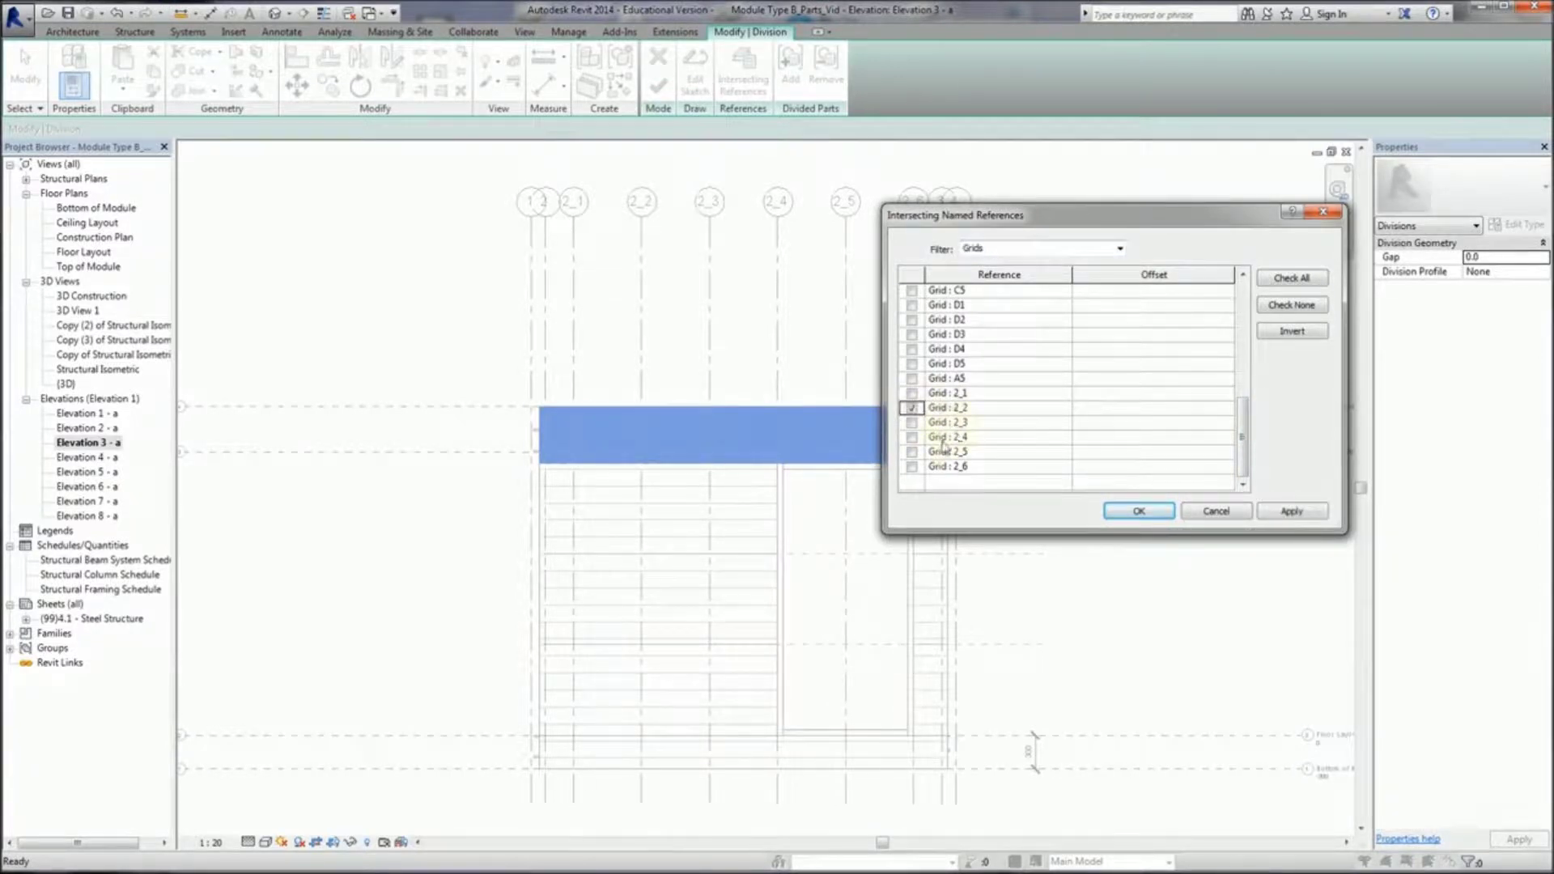
left_click(912, 438)
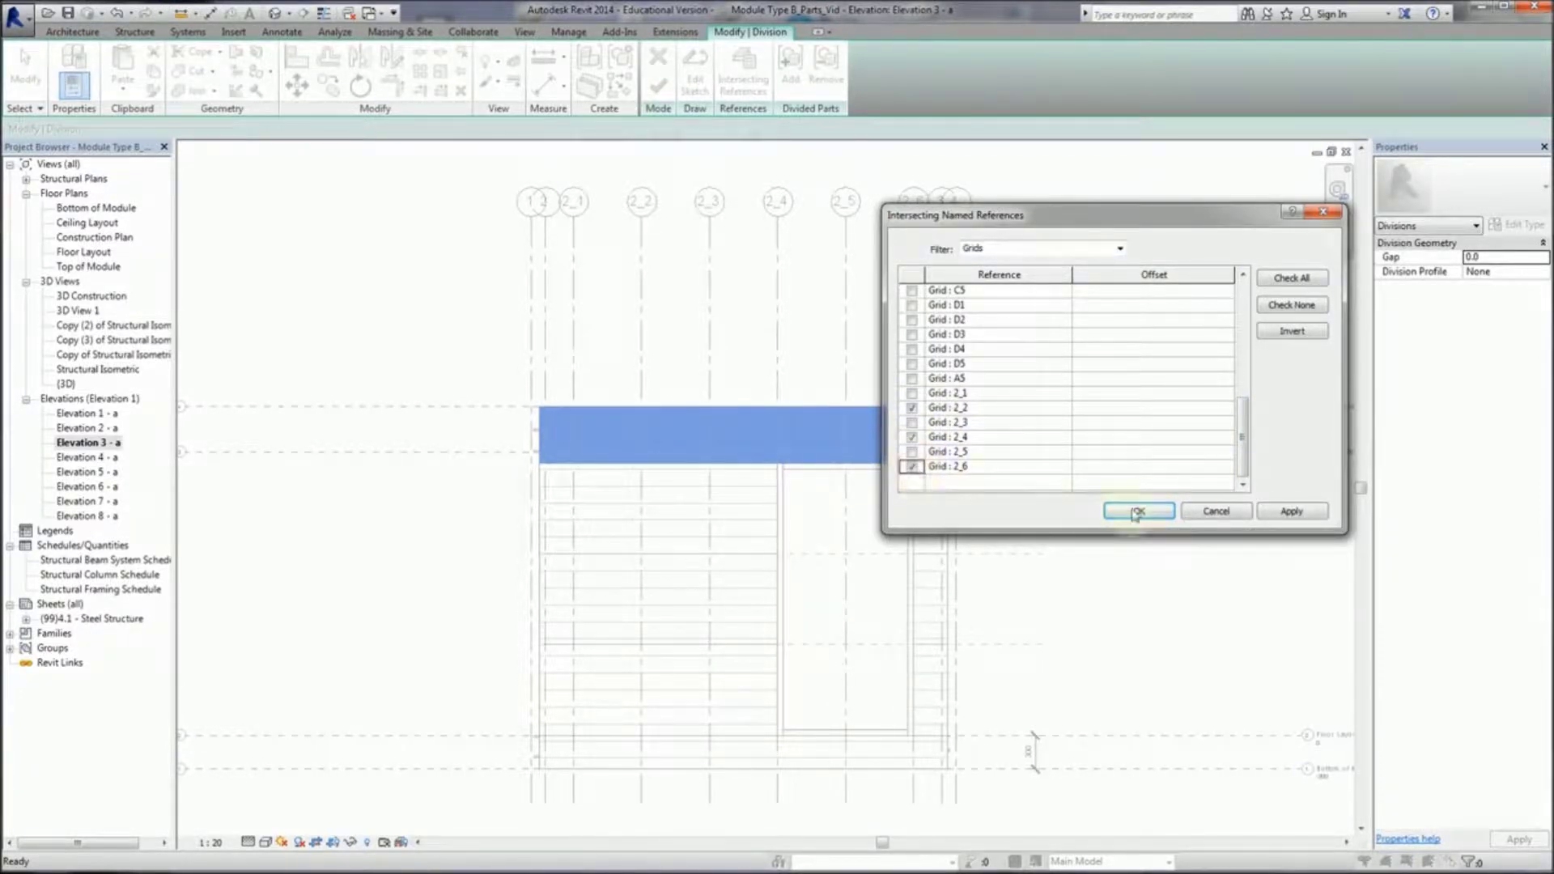
left_click(1290, 511)
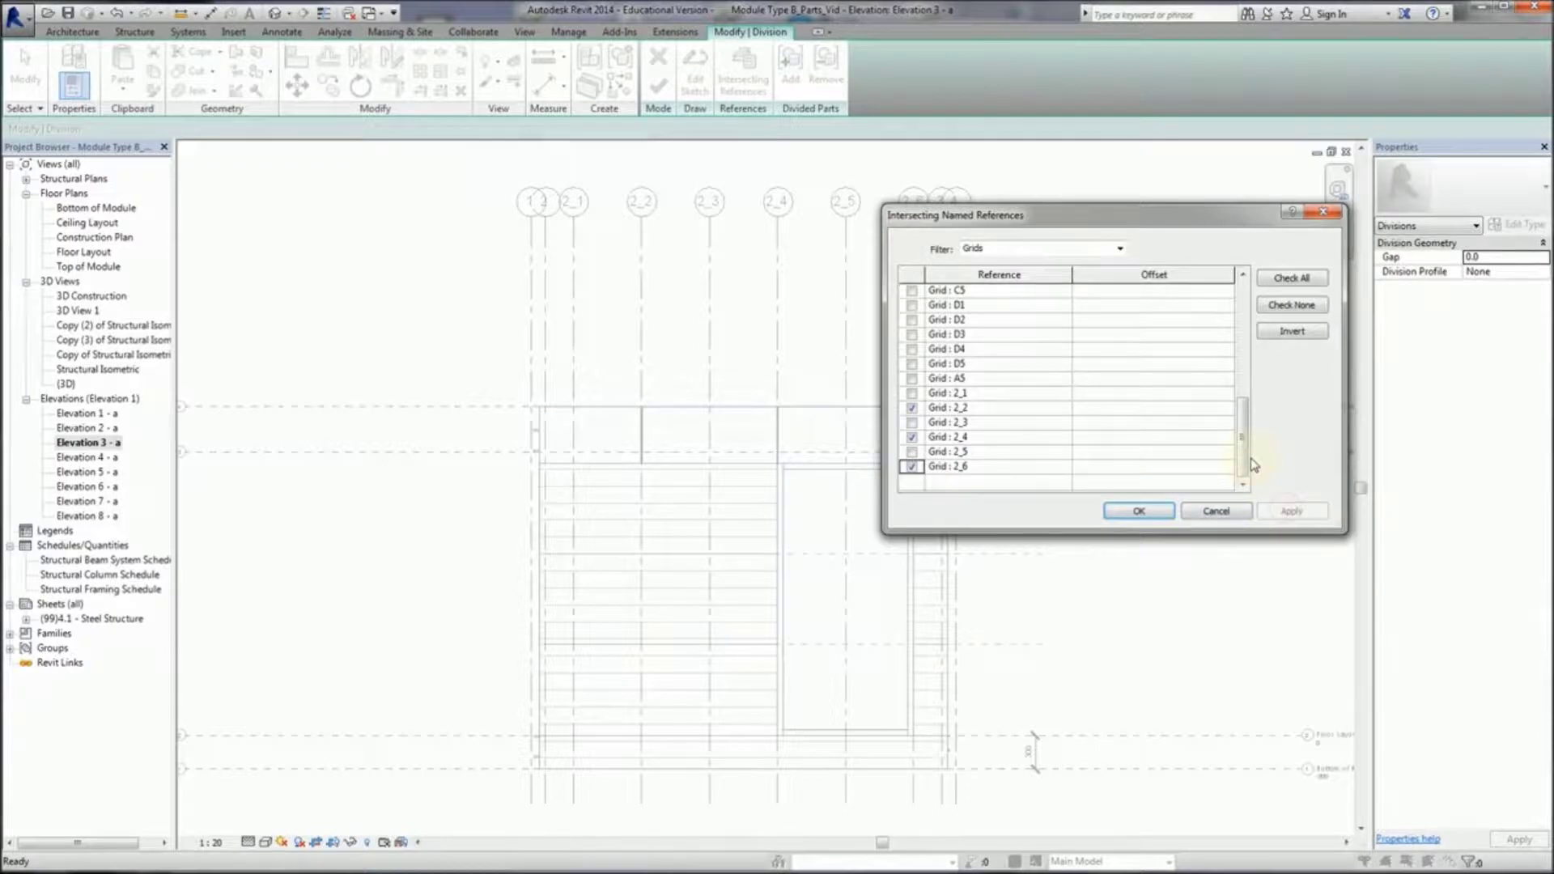
left_click(1141, 512)
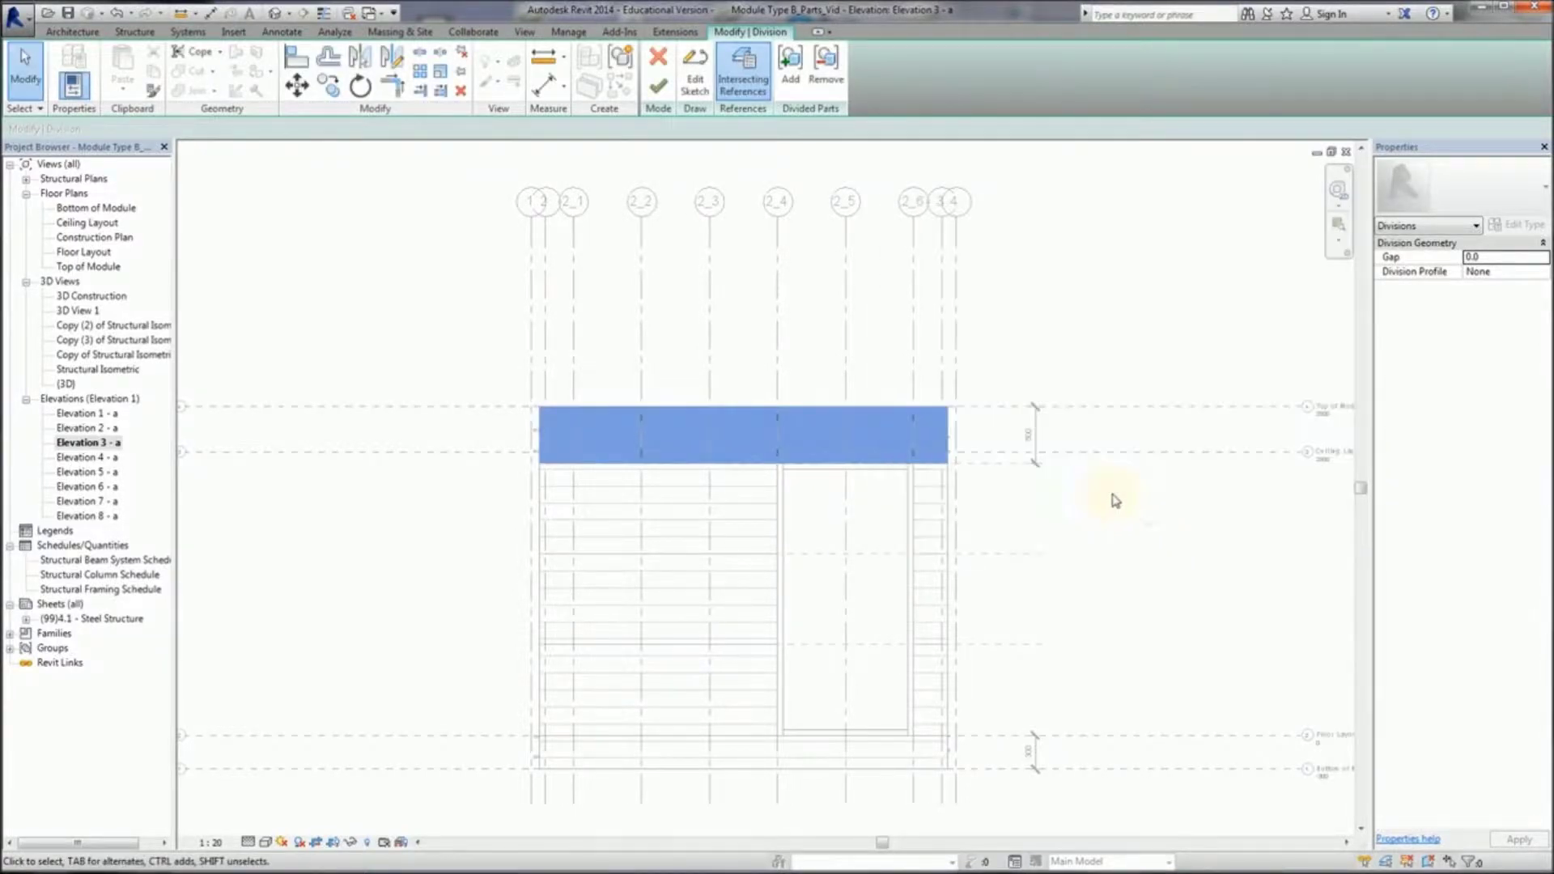
left_click(658, 85)
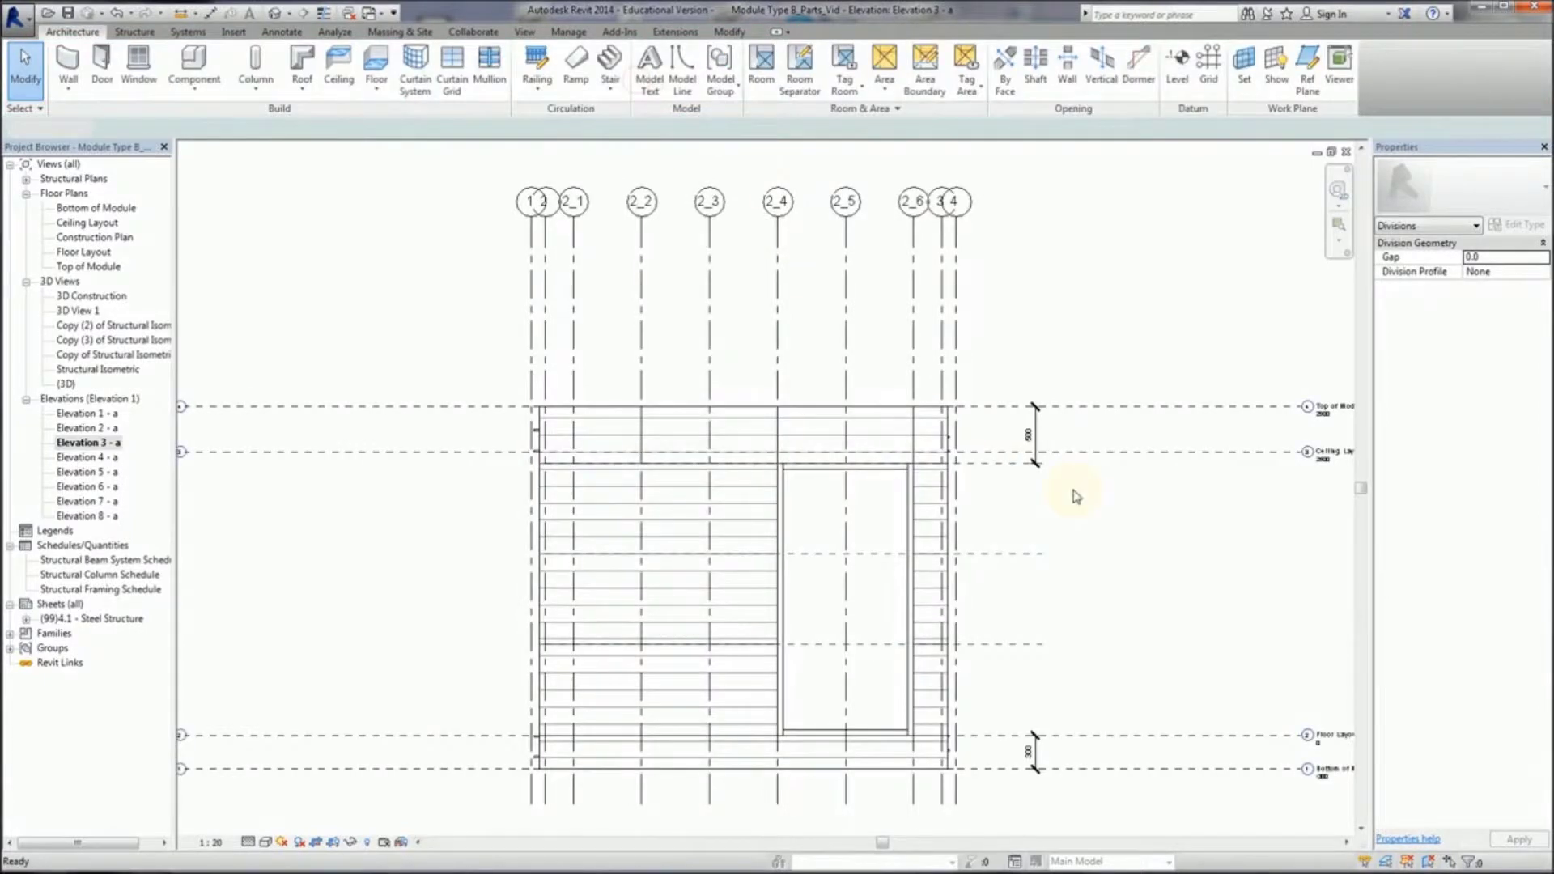
Step: Divide the upper siding panel between grids 1 and 2_4 using grids 2_2, 2_4 and 2_6 as intersecting references
left_click(758, 522)
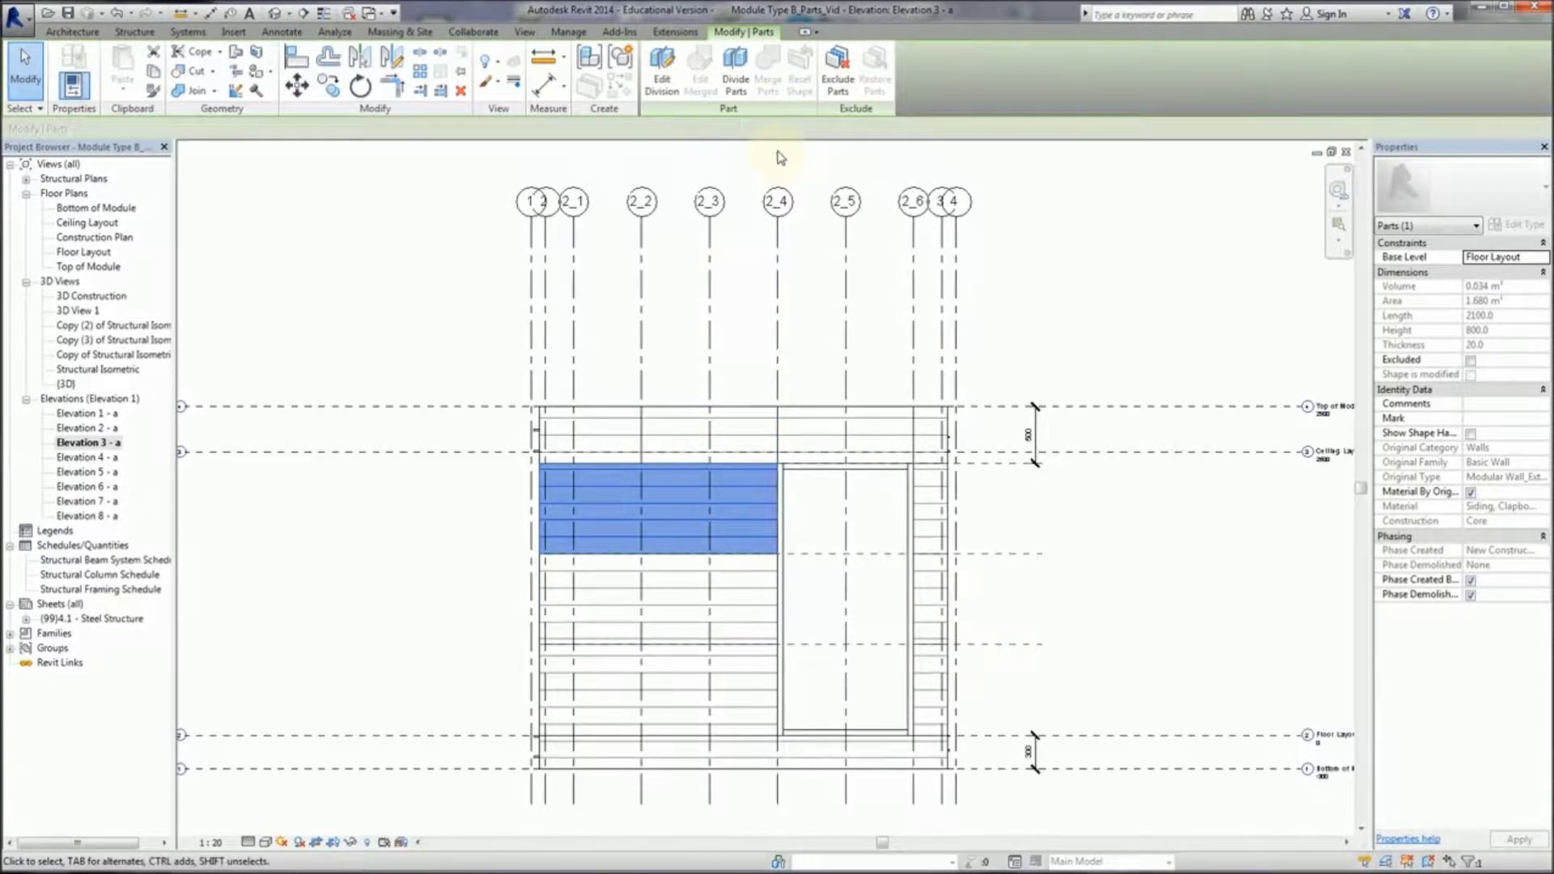
left_click(736, 81)
left_click(744, 81)
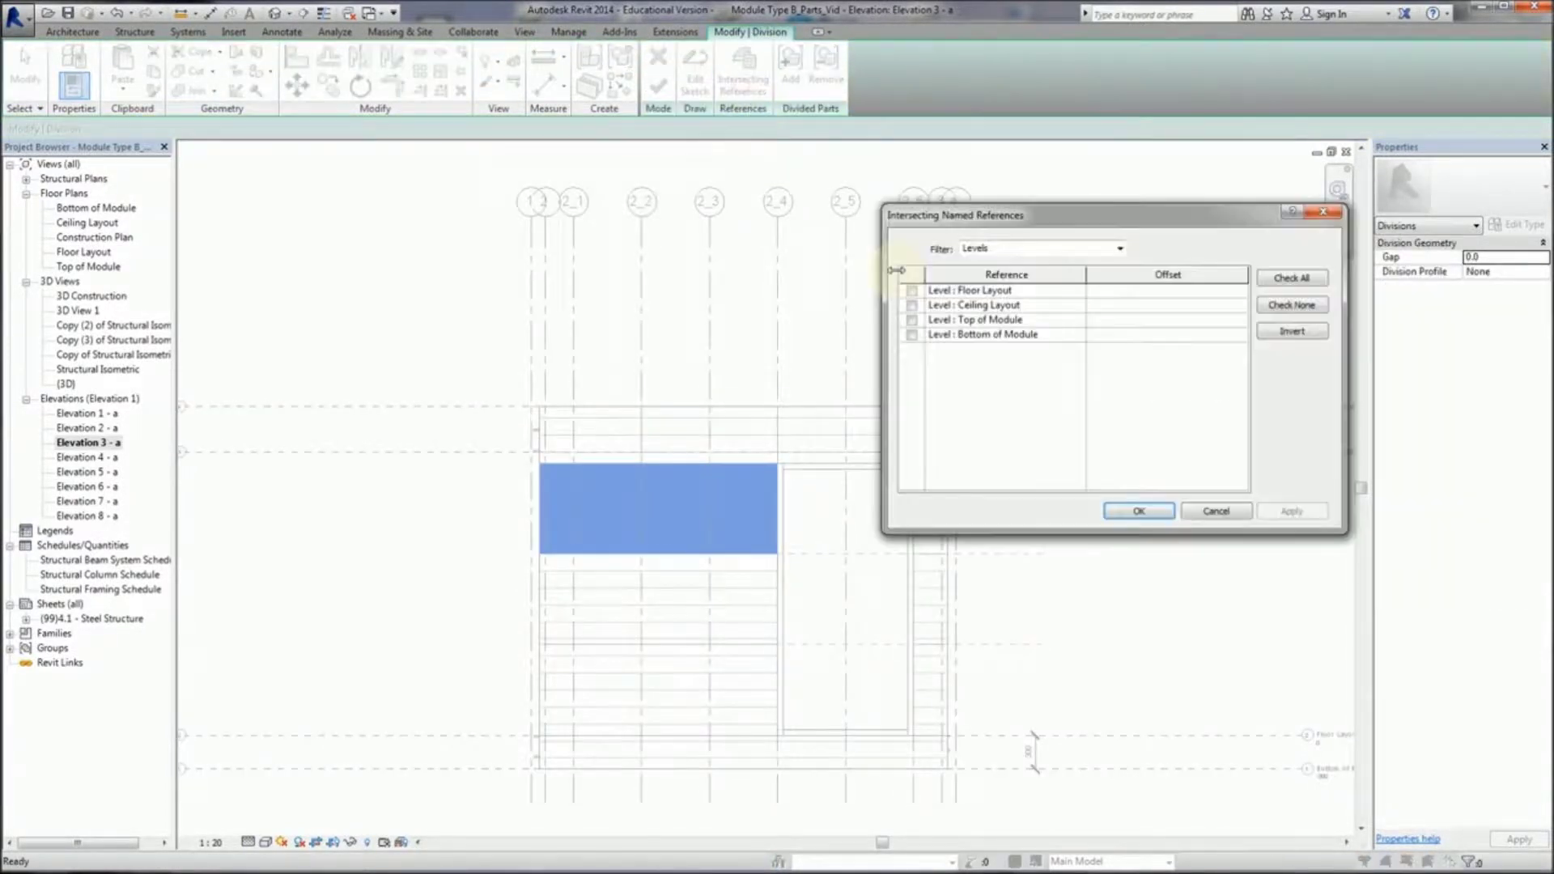
left_click(1116, 249)
left_click(971, 263)
scroll(1057, 346, "down", 5)
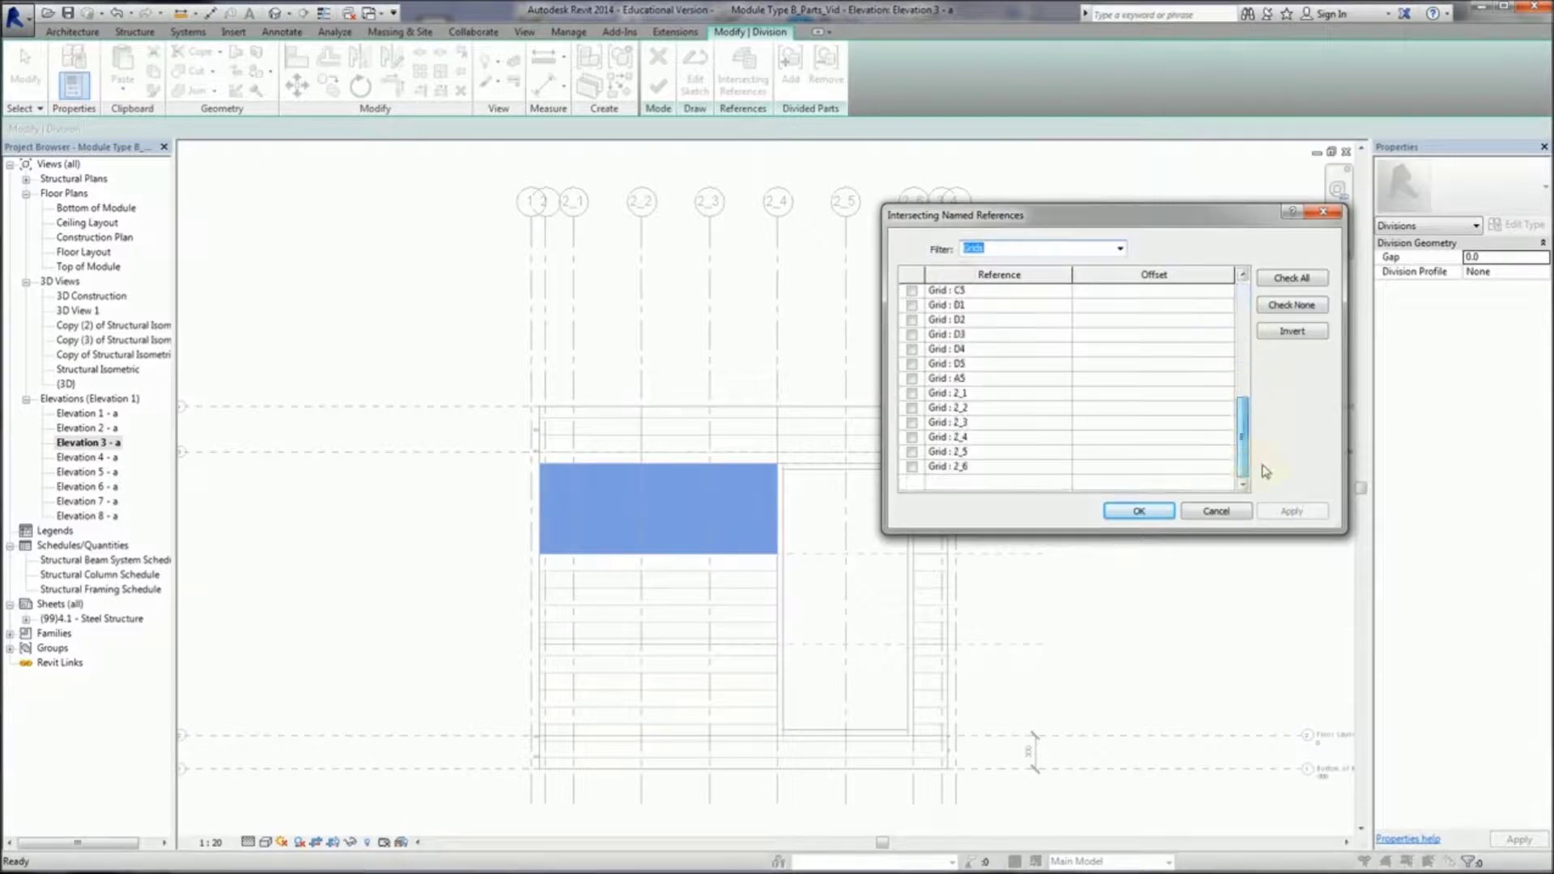
left_click(911, 407)
left_click(912, 437)
left_click(911, 467)
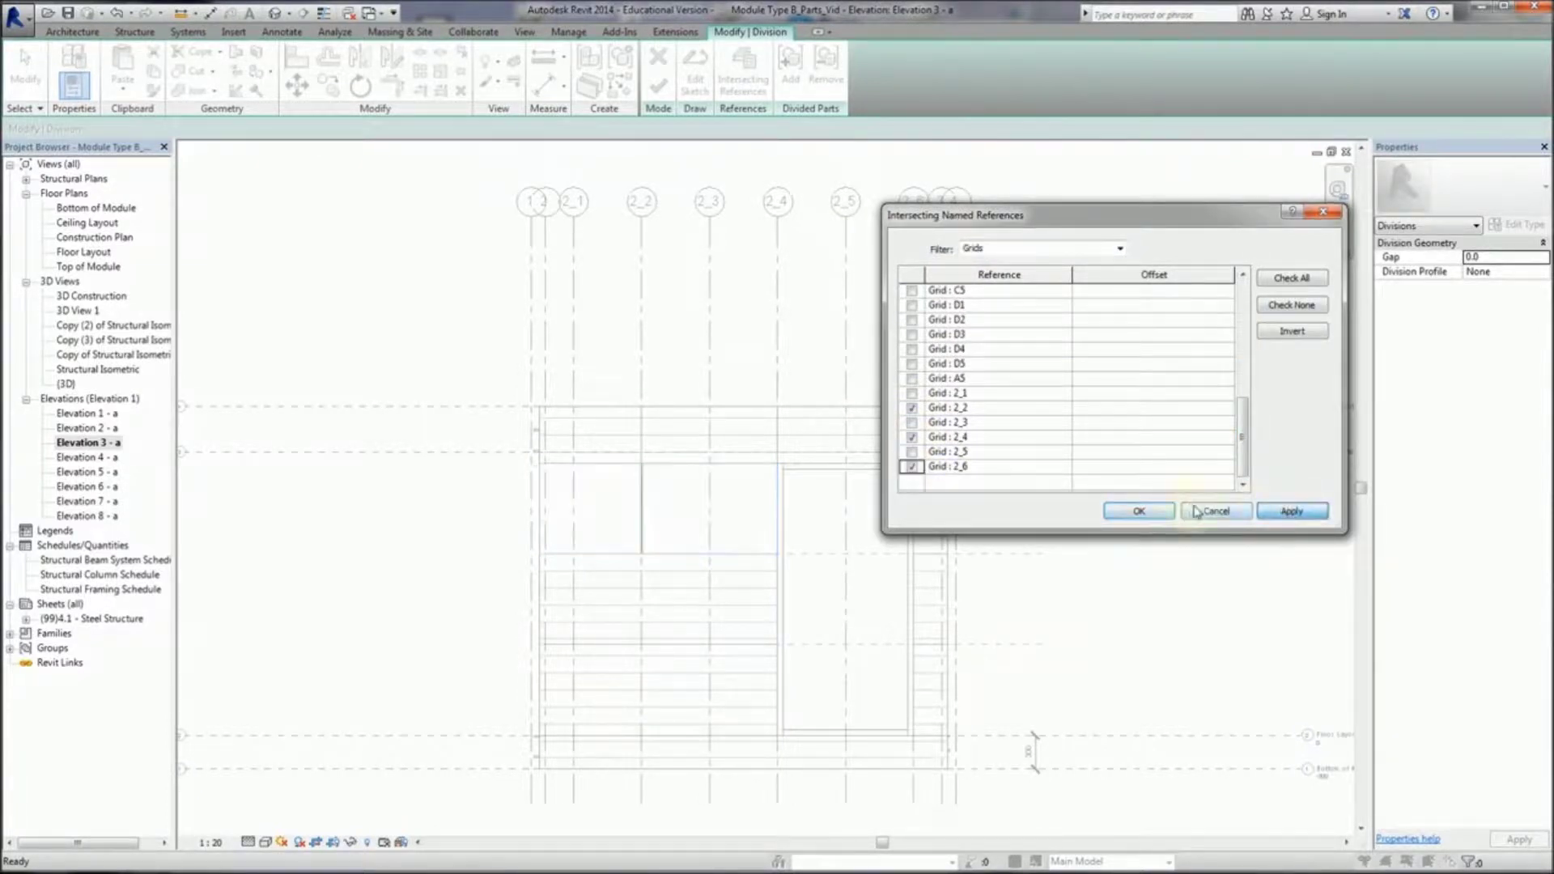
left_click(1139, 512)
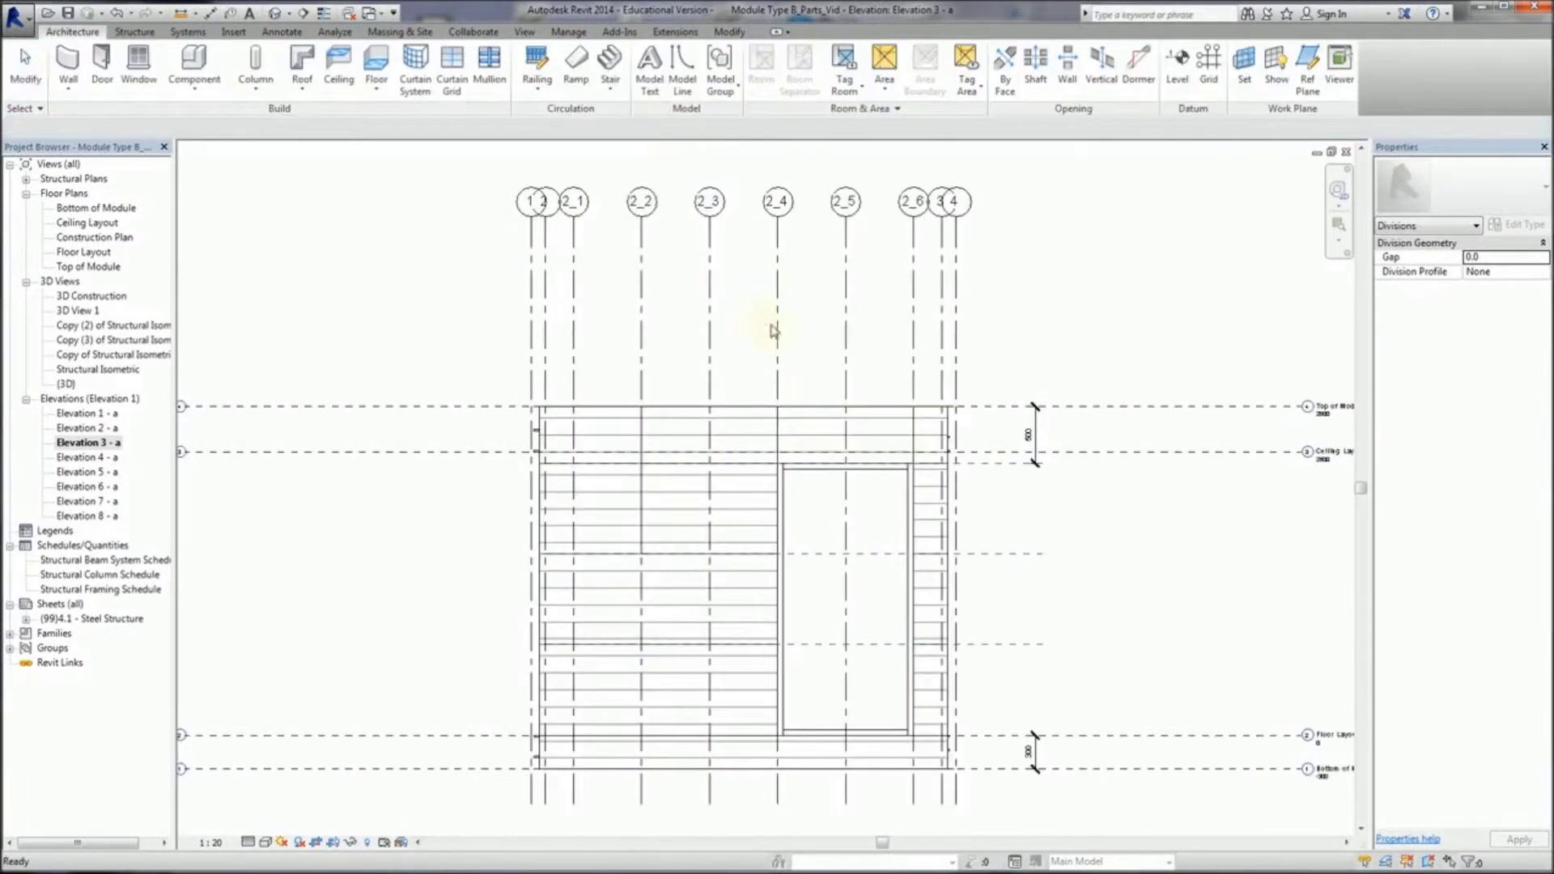
Step: Divide the middle and lower siding panels beside the opening together along grid 2_2
left_click(694, 602)
left_click(679, 662, "ctrl")
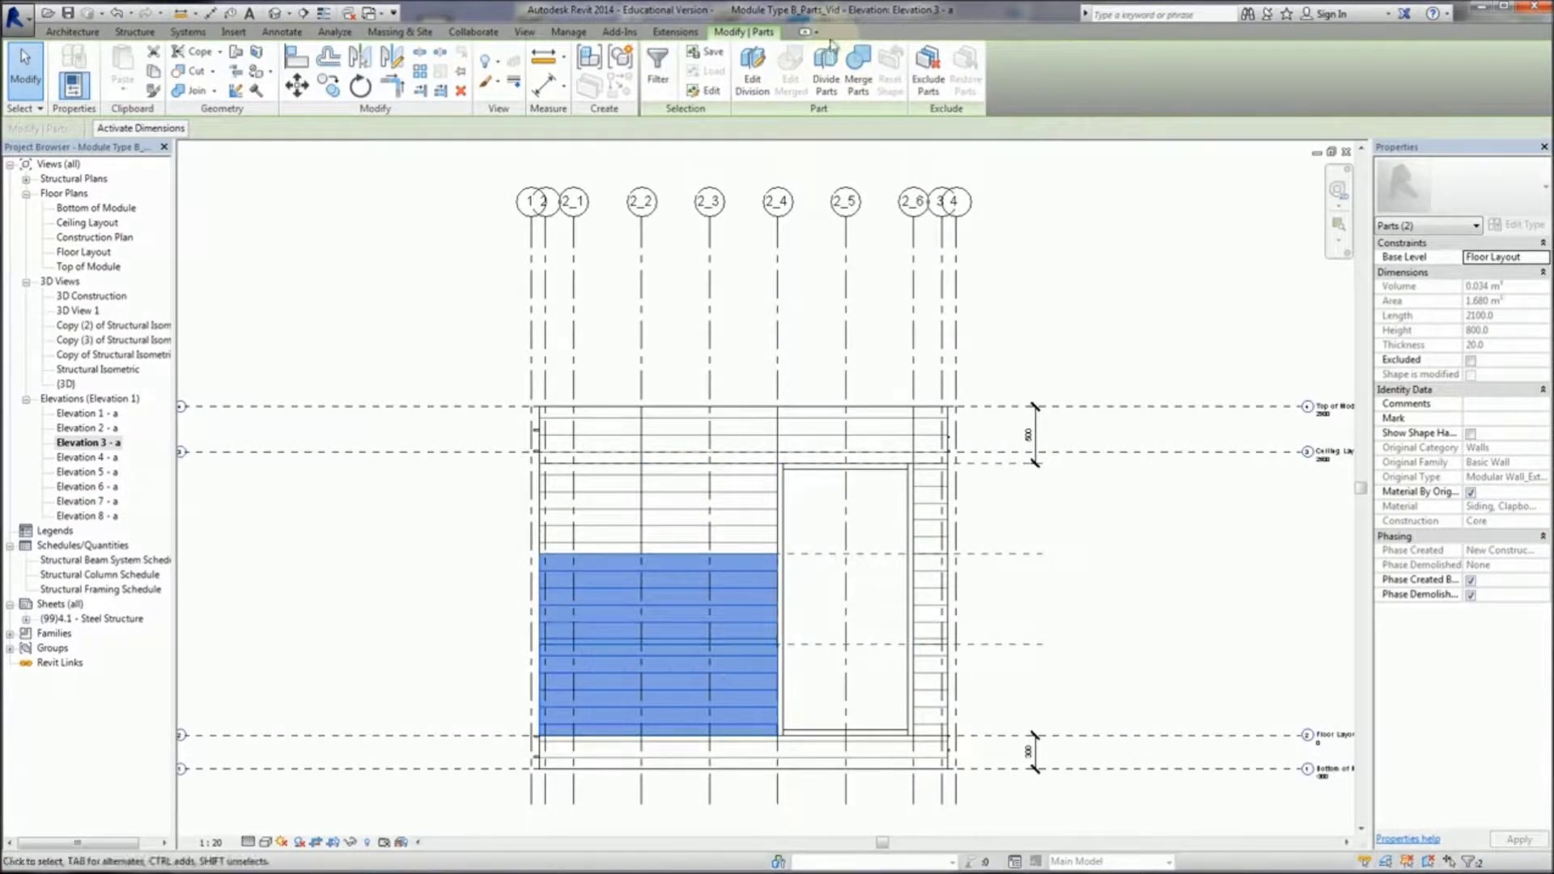
left_click(826, 73)
left_click(743, 73)
left_click(1120, 248)
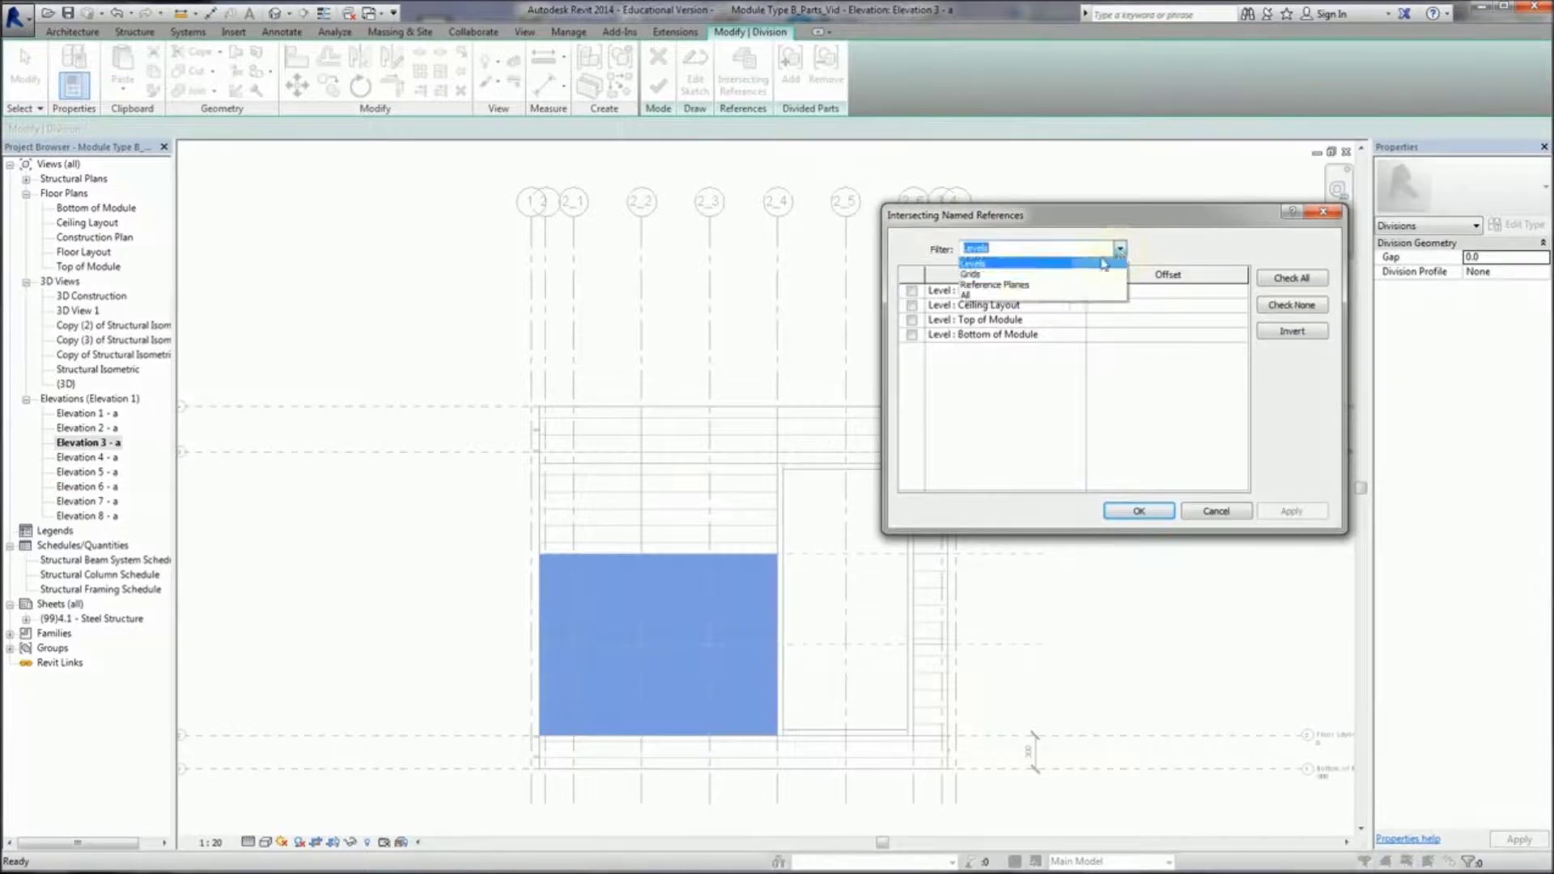
left_click(1108, 280)
scroll(1169, 459, "down", 5)
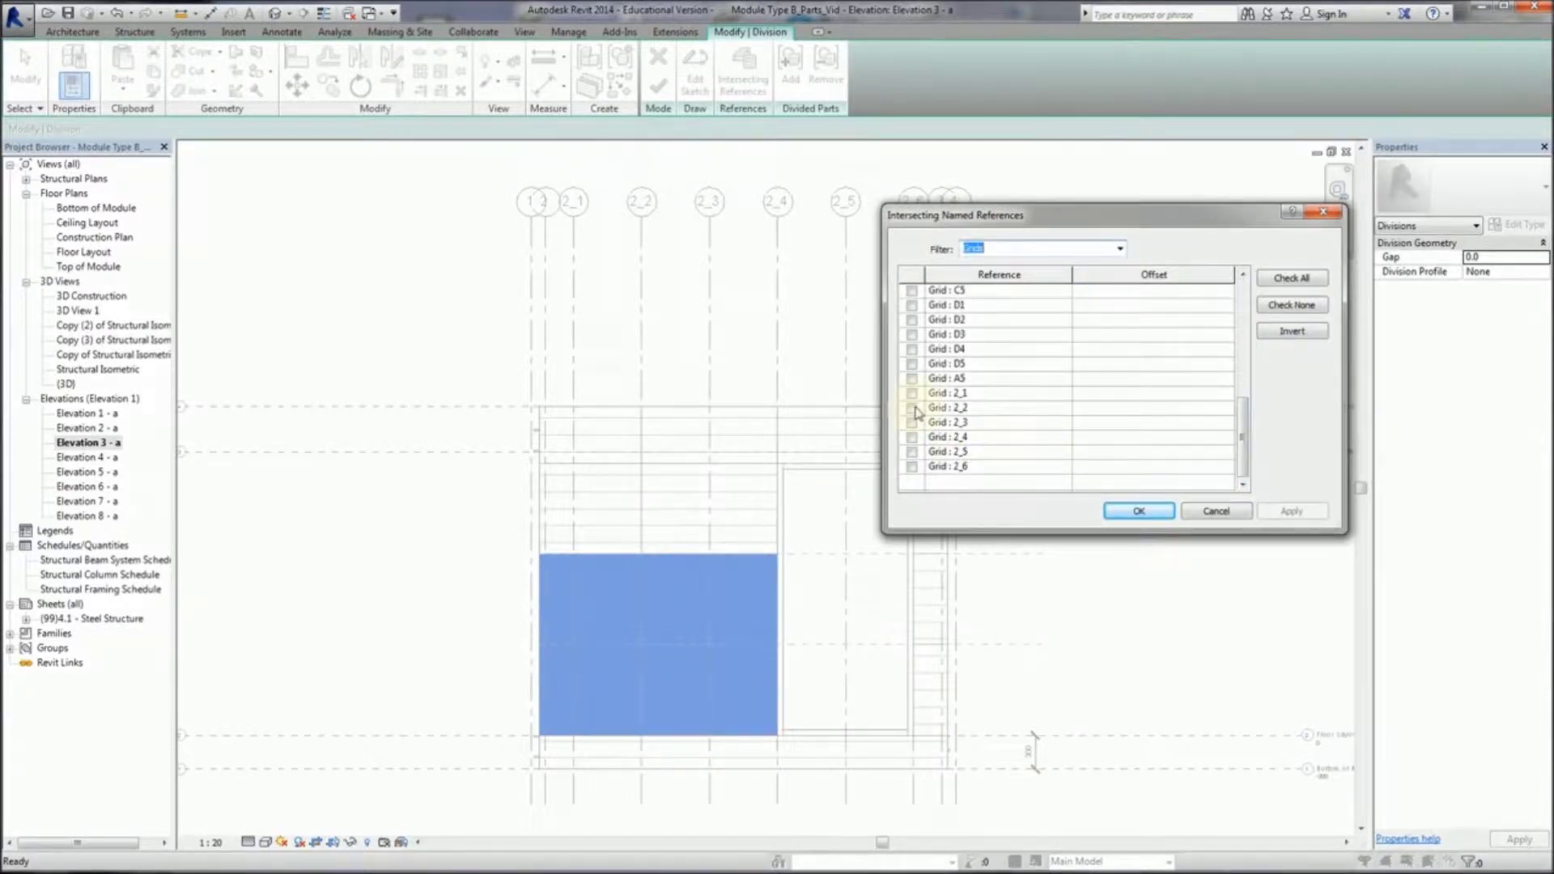
left_click(1292, 511)
left_click(1131, 513)
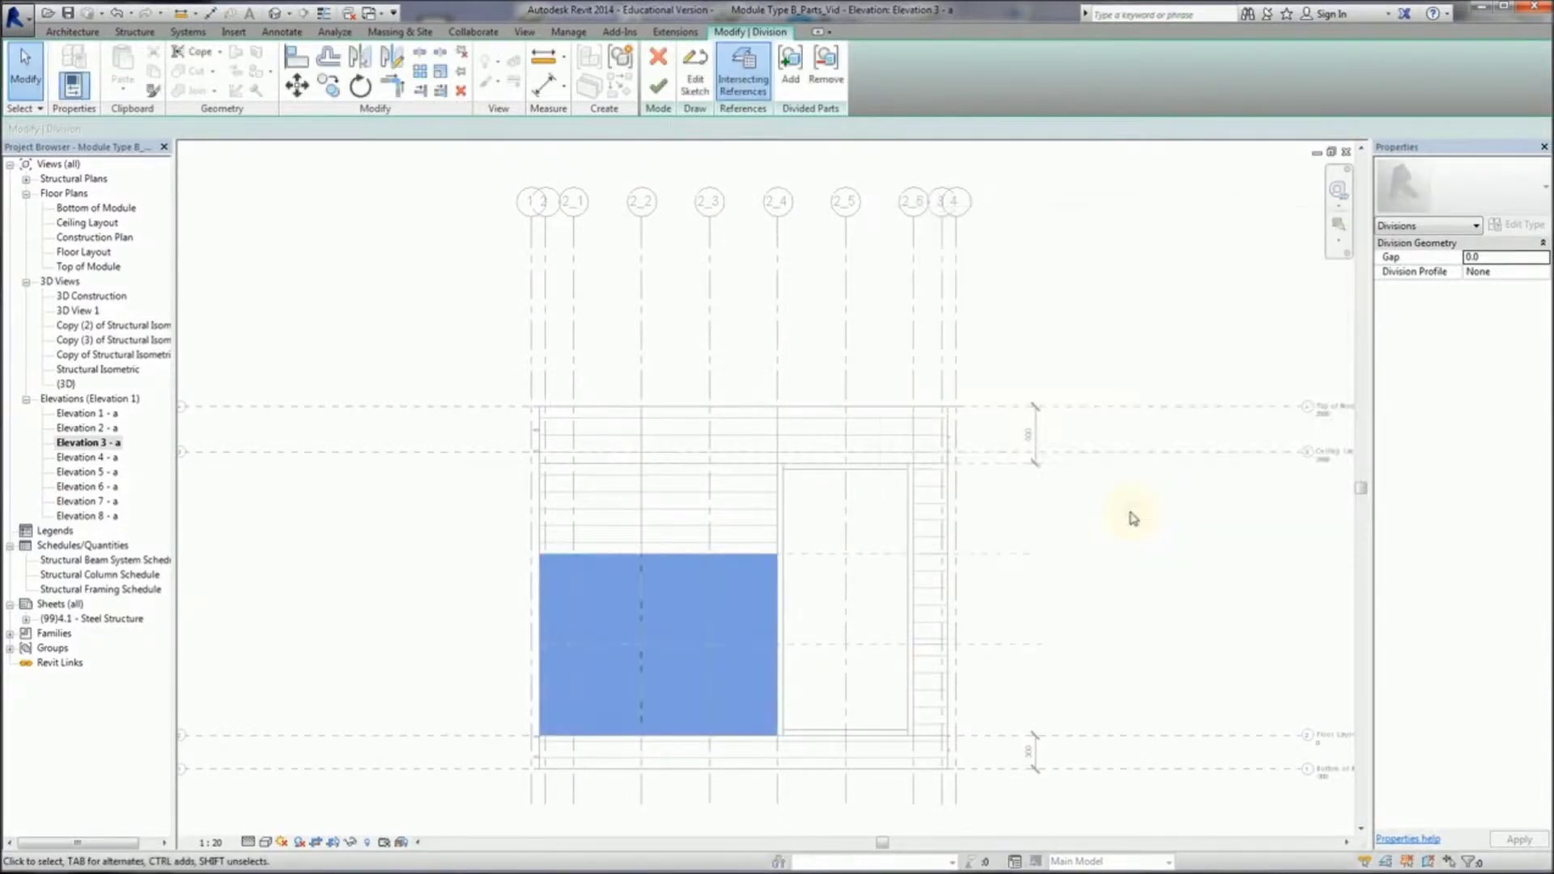
left_click(658, 85)
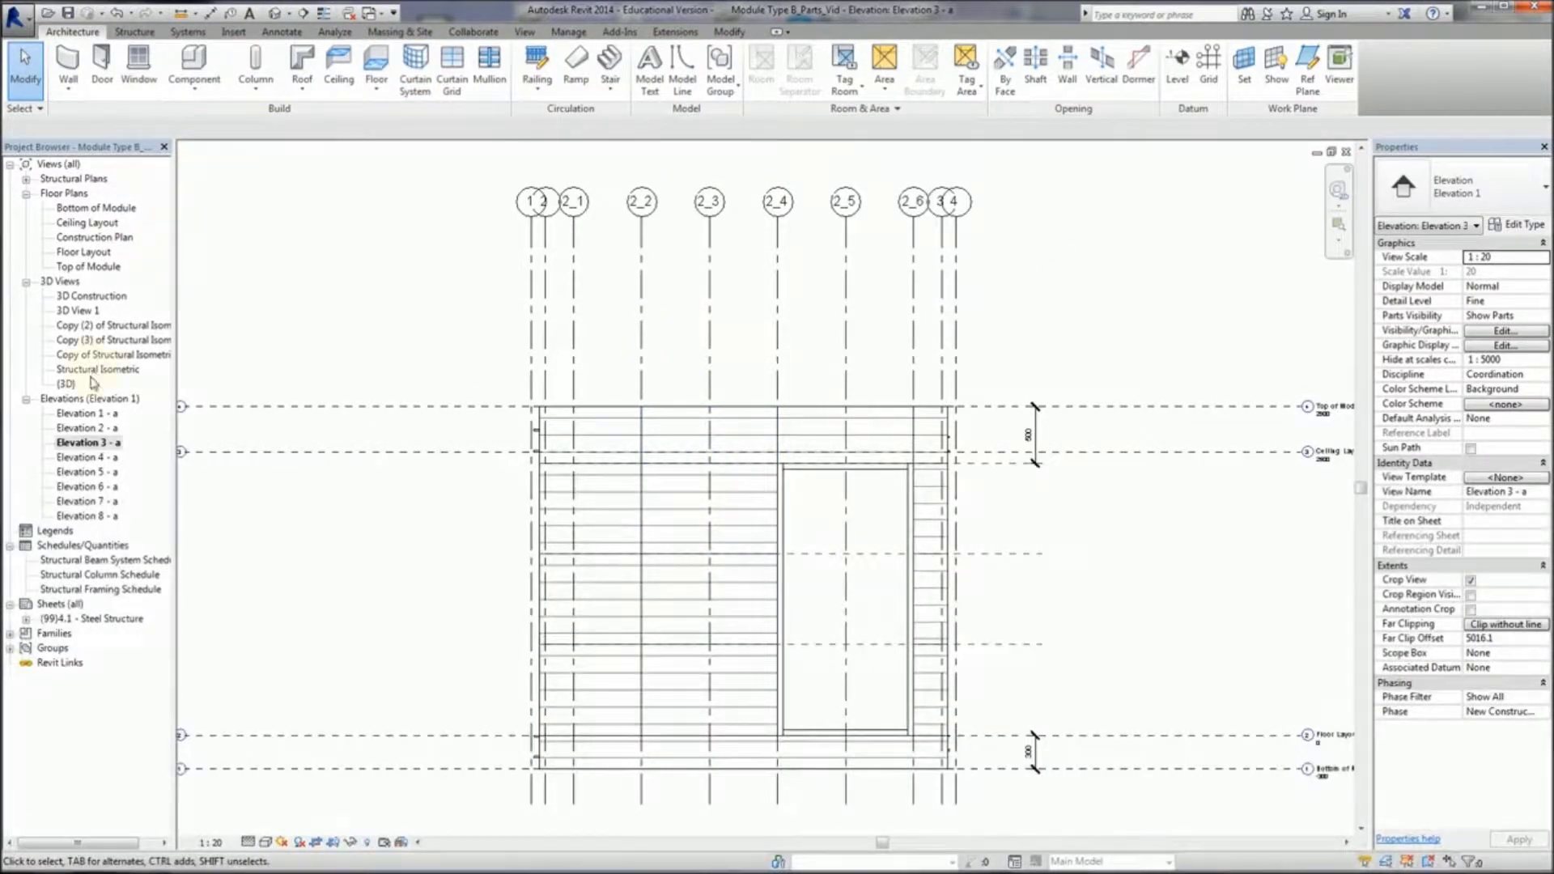
Step: Open the 3D Construction view and examine the divided siding panels on the front wall
double_click(86, 297)
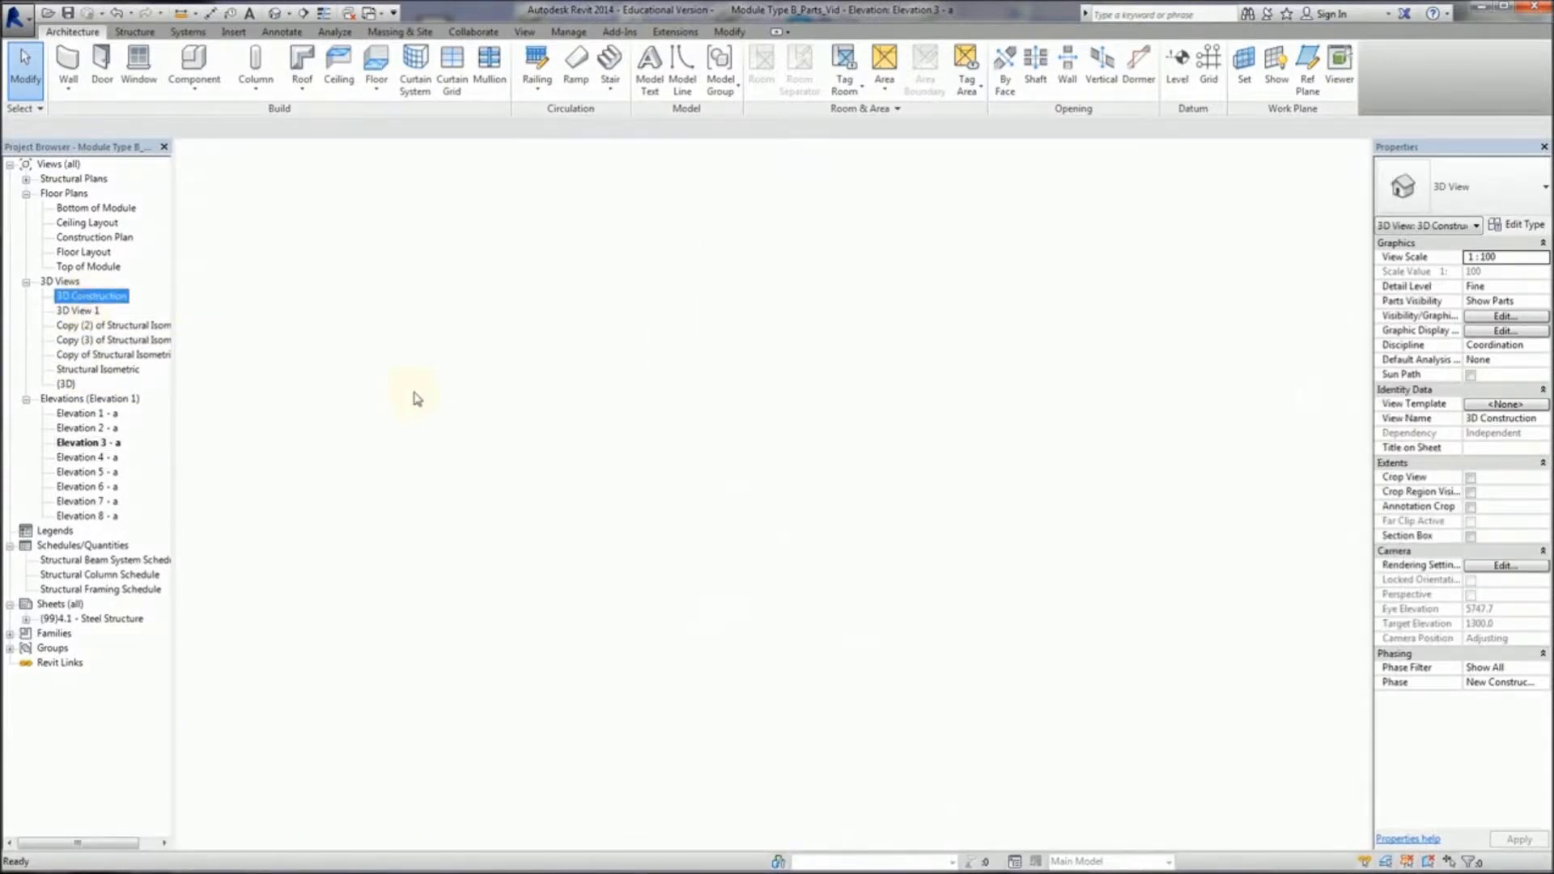
middle_click_drag(502, 454, 1101, 490, "shift")
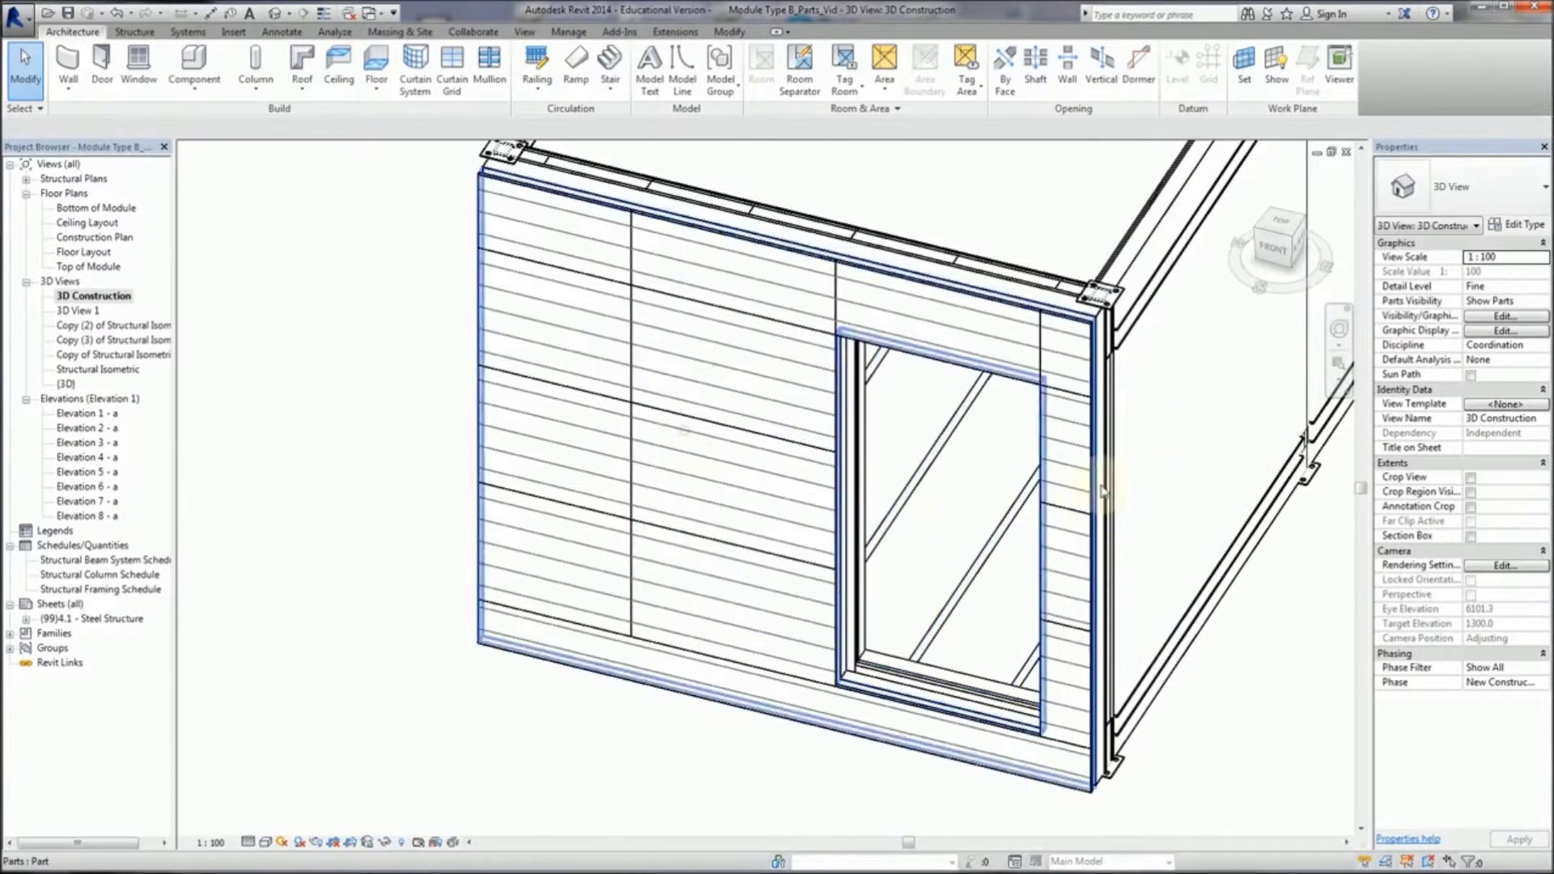
left_click(584, 351)
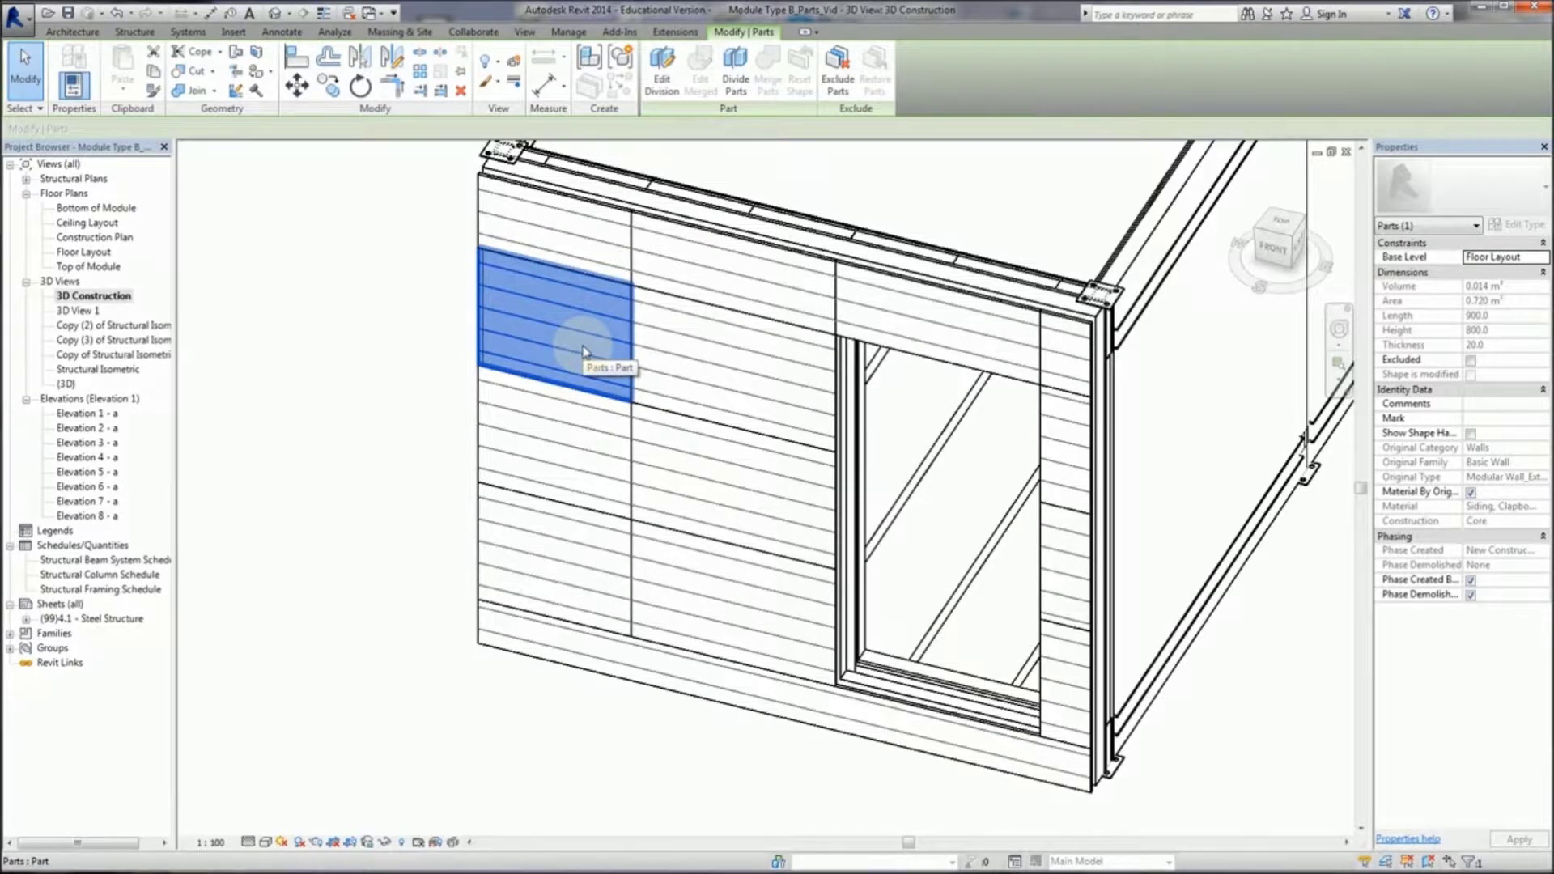
middle_click_drag(584, 351, 565, 371, "shift")
key("Escape")
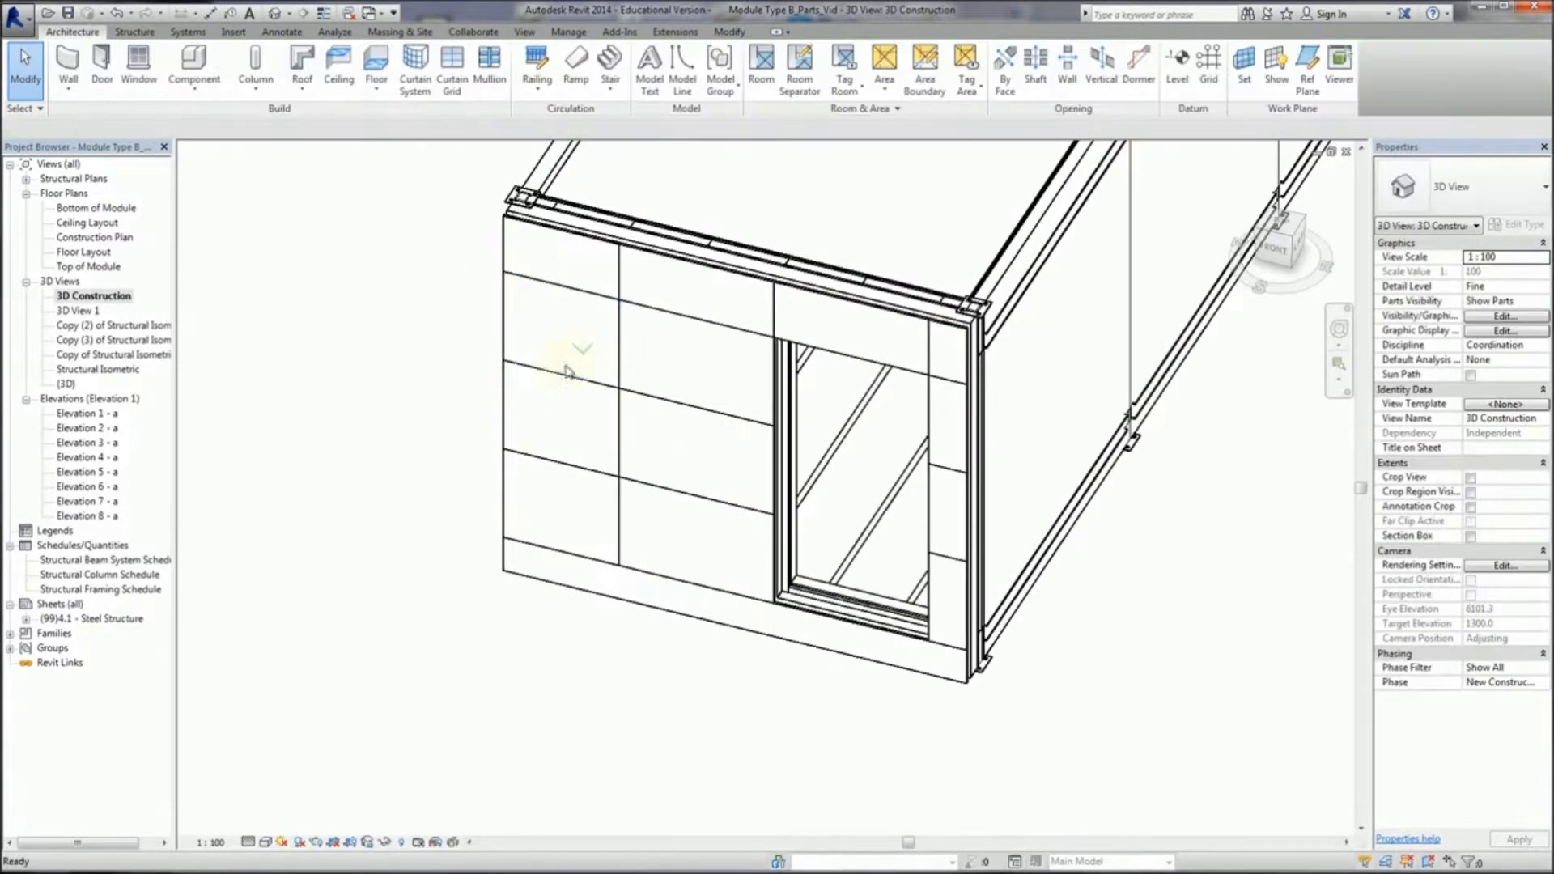
middle_click_drag(476, 584, 357, 626, "shift")
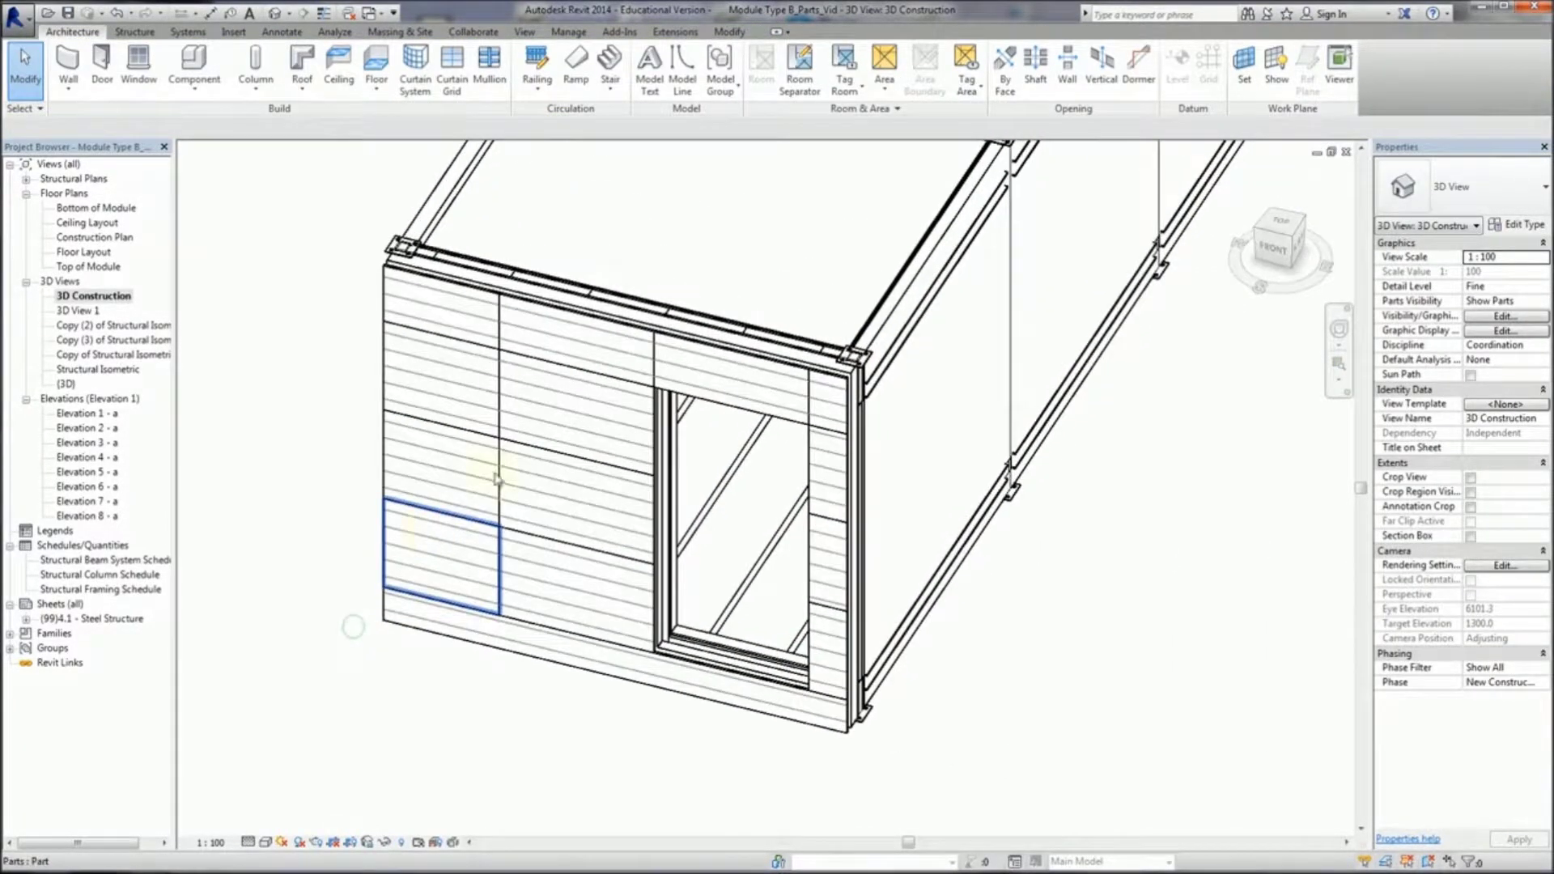
Step: Exclude the front wall's perimeter siding panels, keeping only the three stacked panels between grids 2_2 and 2_4
left_click(471, 310)
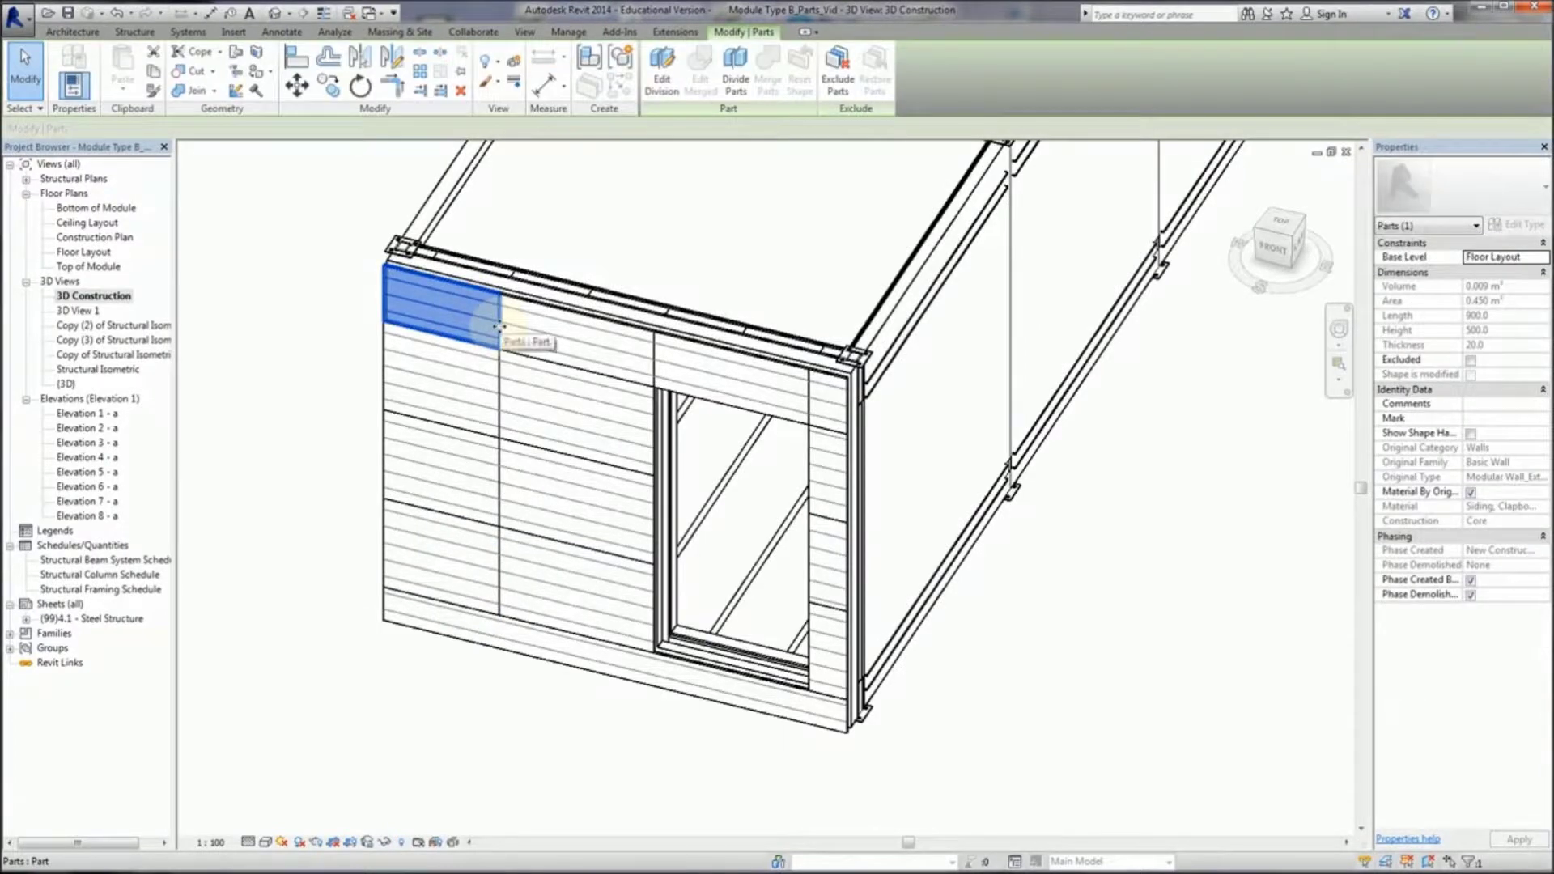
left_click(534, 337, "ctrl")
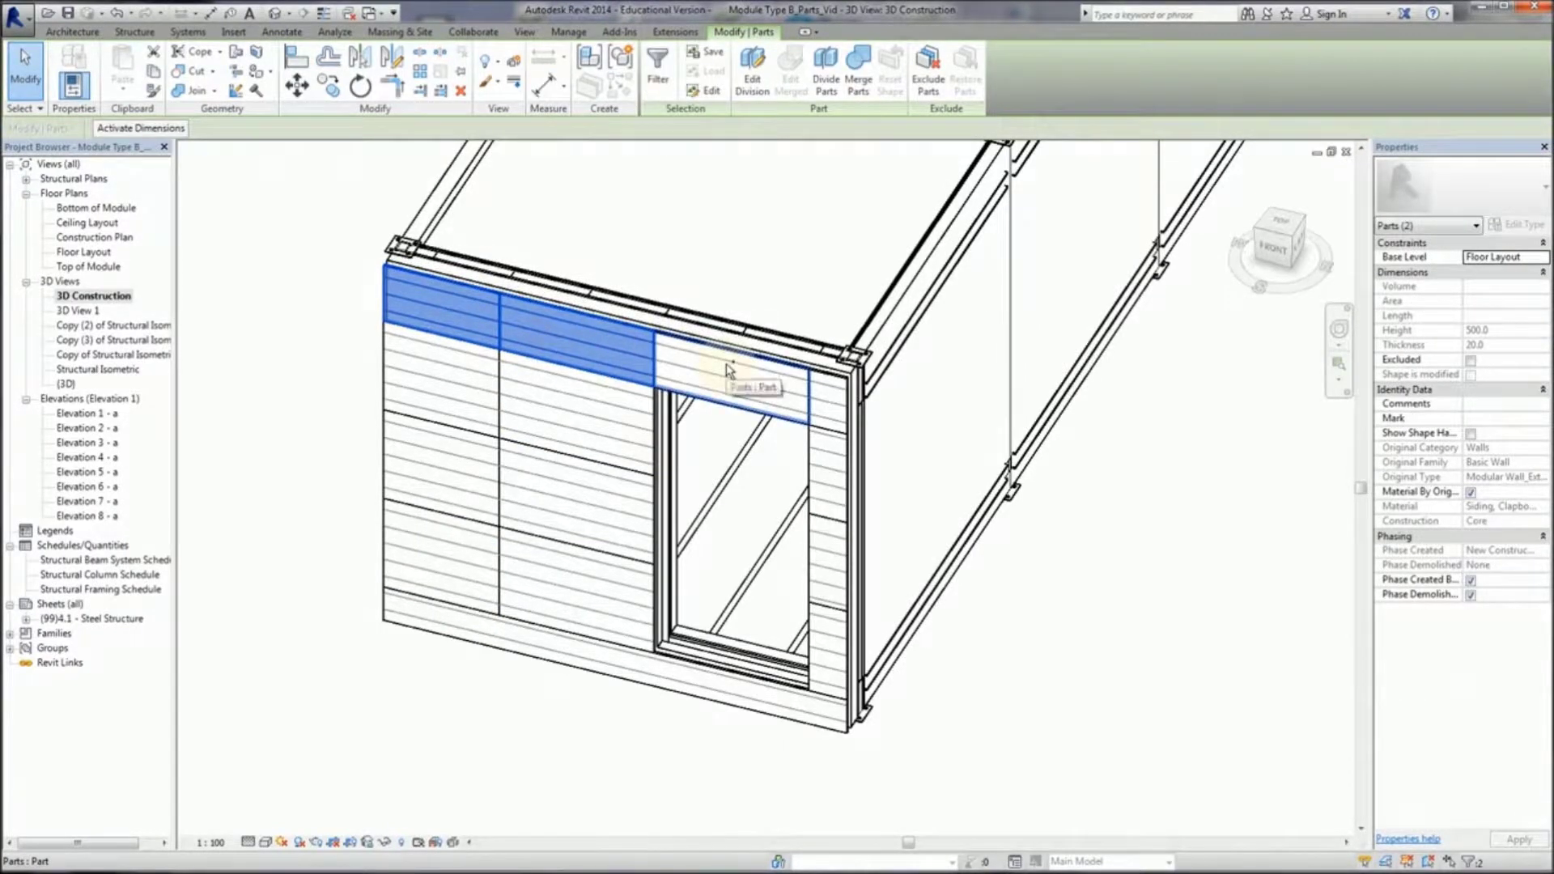
left_click(749, 378, "ctrl")
left_click(827, 400, "ctrl")
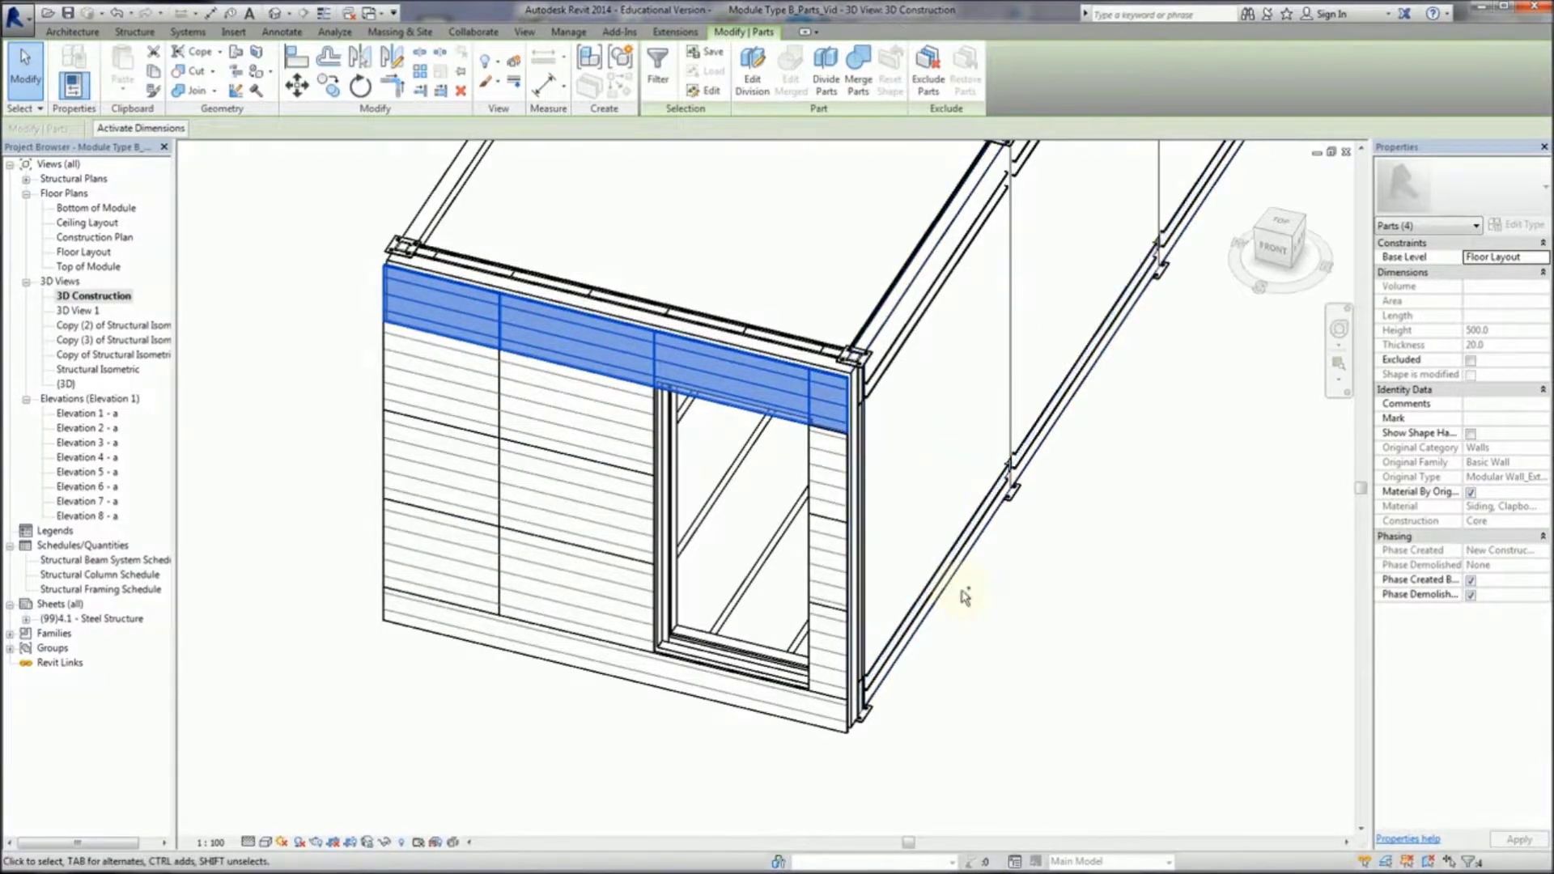
left_click(827, 486, "ctrl")
left_click(827, 562, "ctrl")
left_click(826, 651, "ctrl")
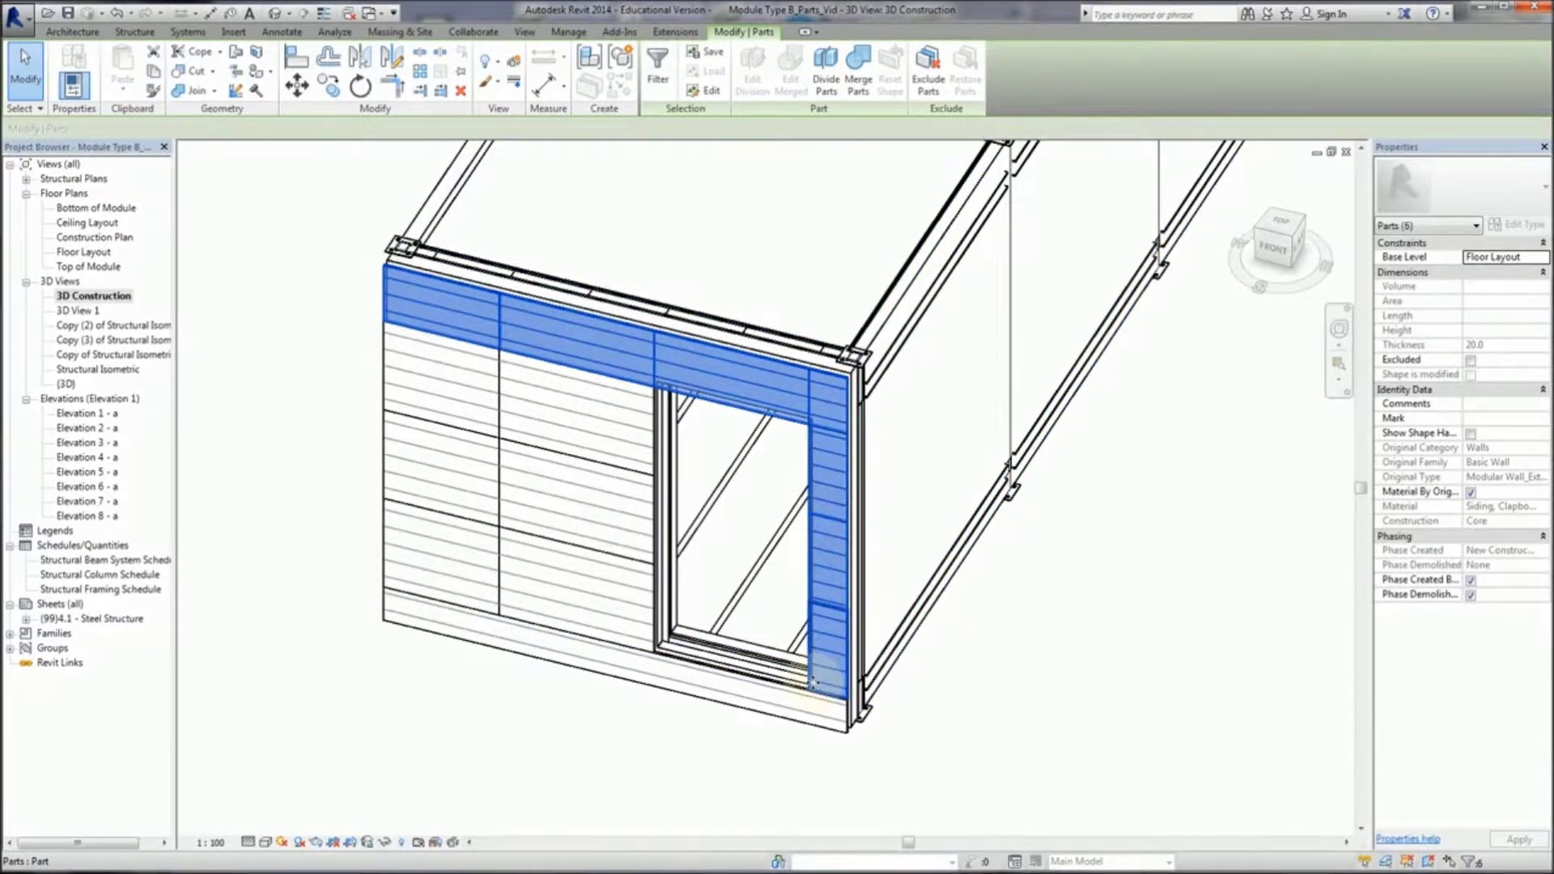
left_click(801, 709, "ctrl")
left_click(465, 586, "ctrl")
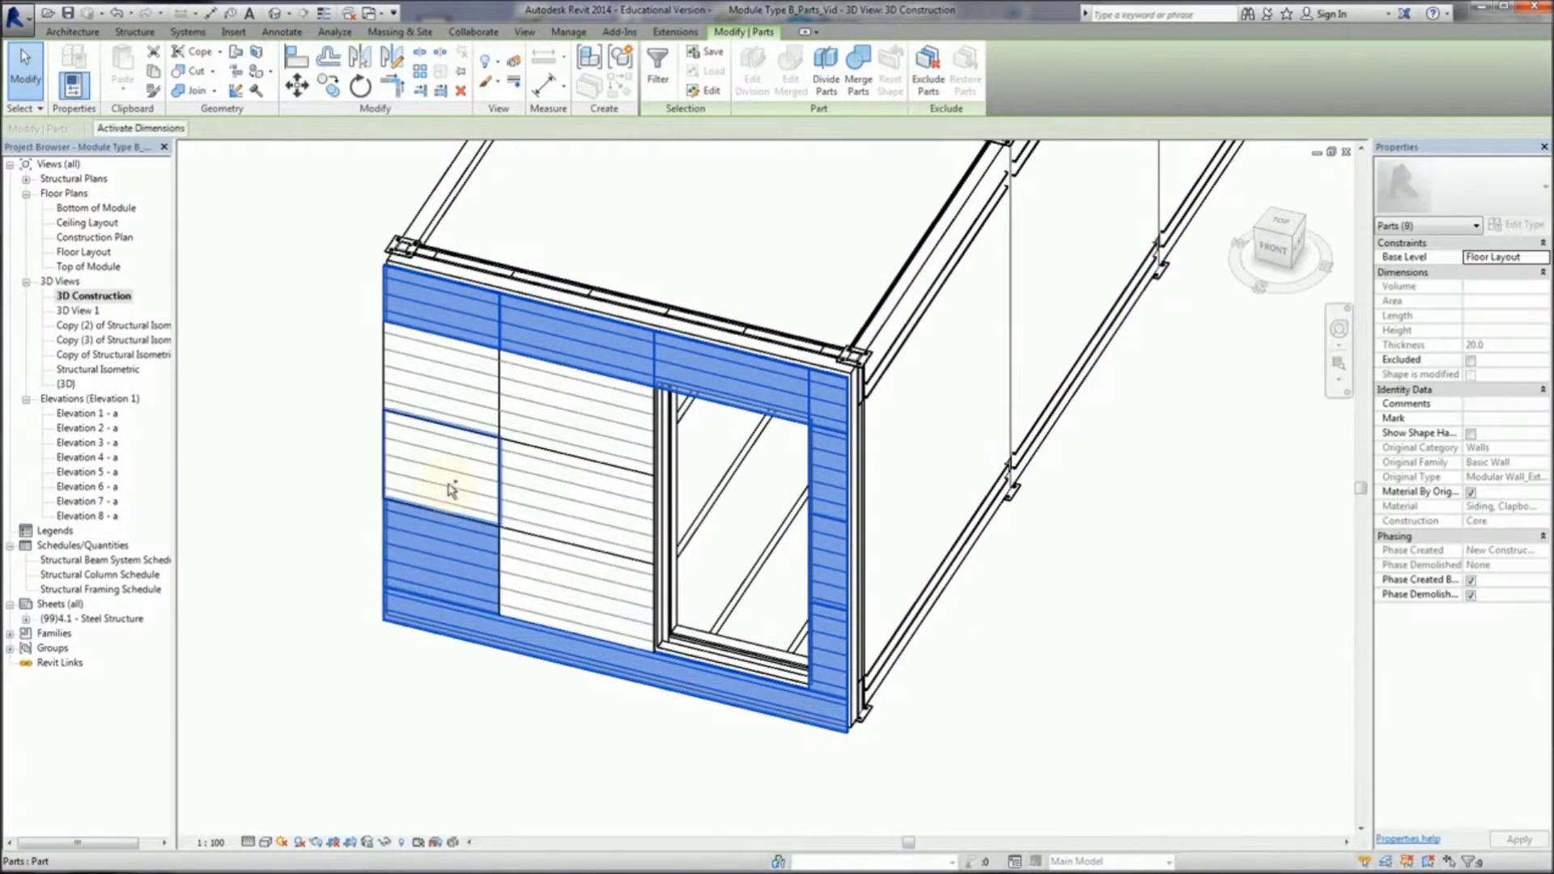
left_click(441, 398, "ctrl")
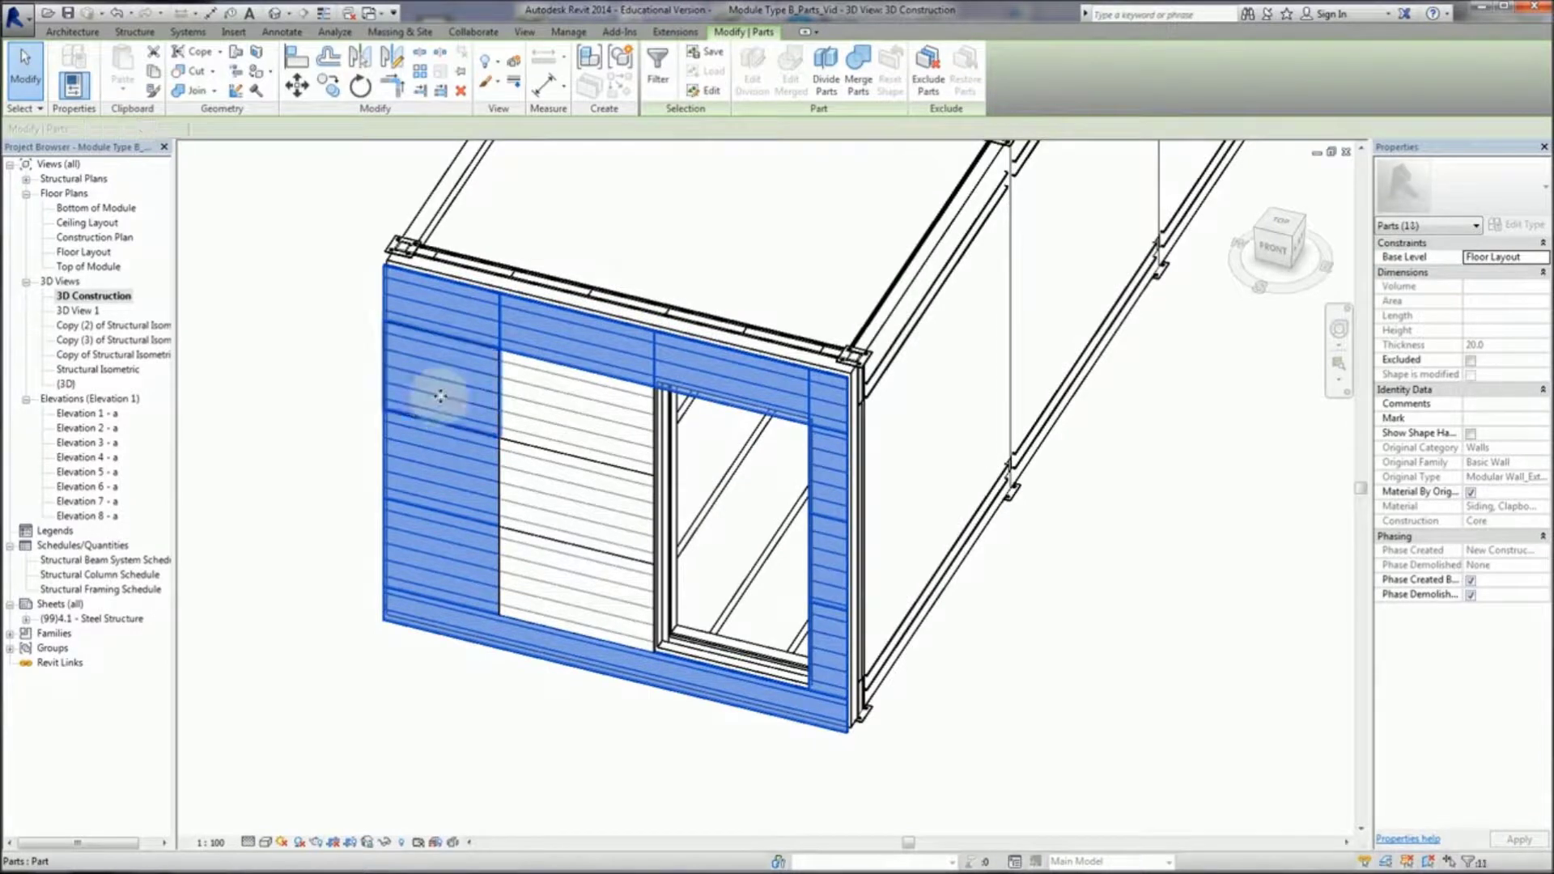
left_click(931, 67)
middle_click_drag(874, 555, 1003, 552, "shift")
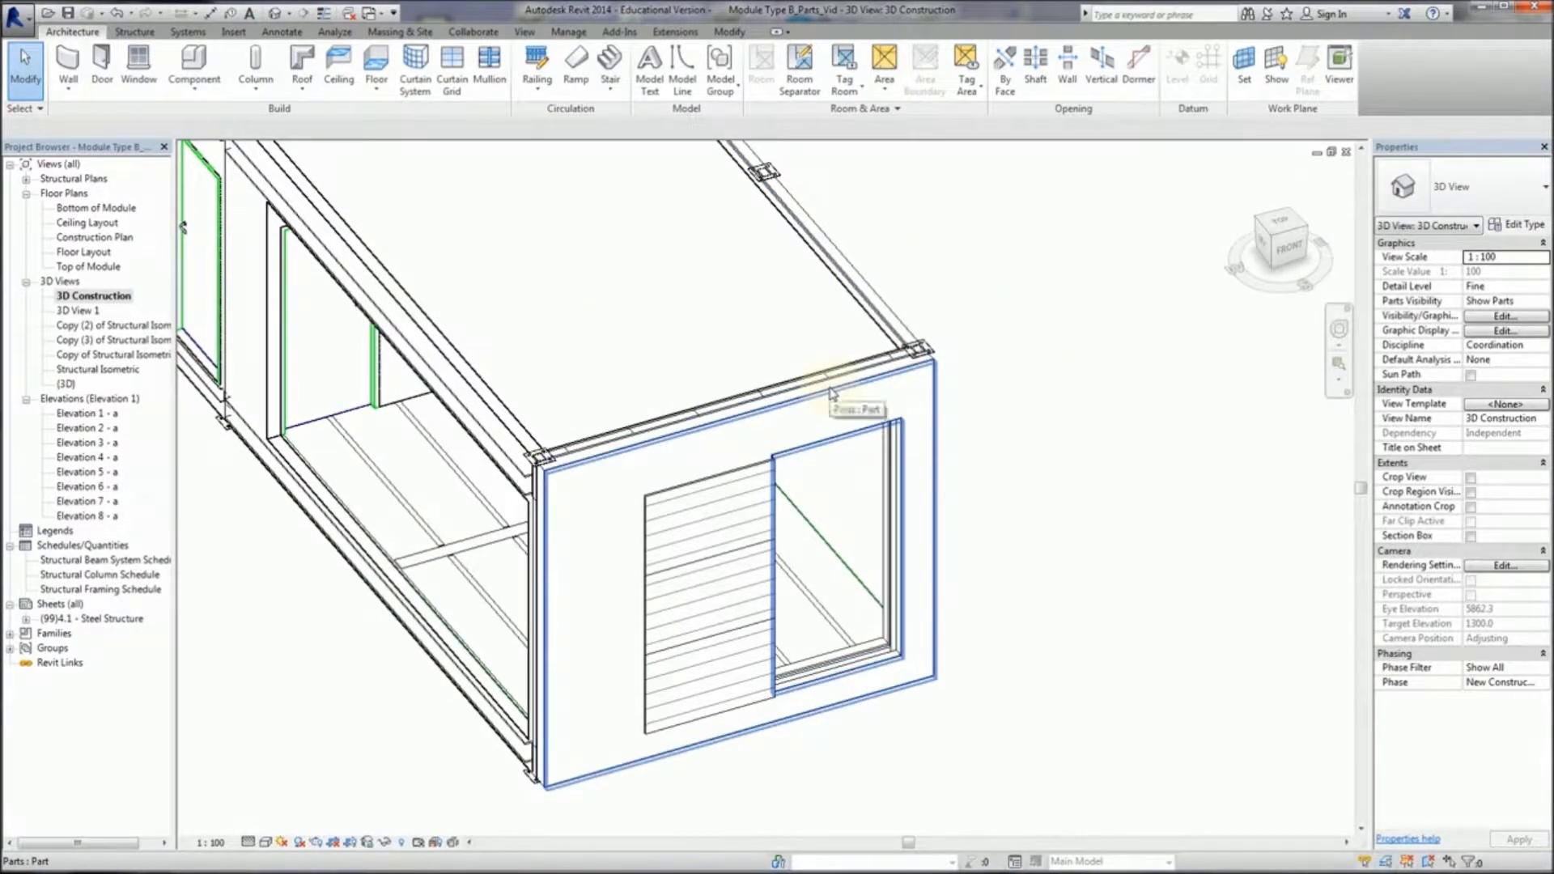
Step: In the Elevation 3 - a view, exclude the 50 mm Default Wall part around the remaining siding and opening
double_click(91, 443)
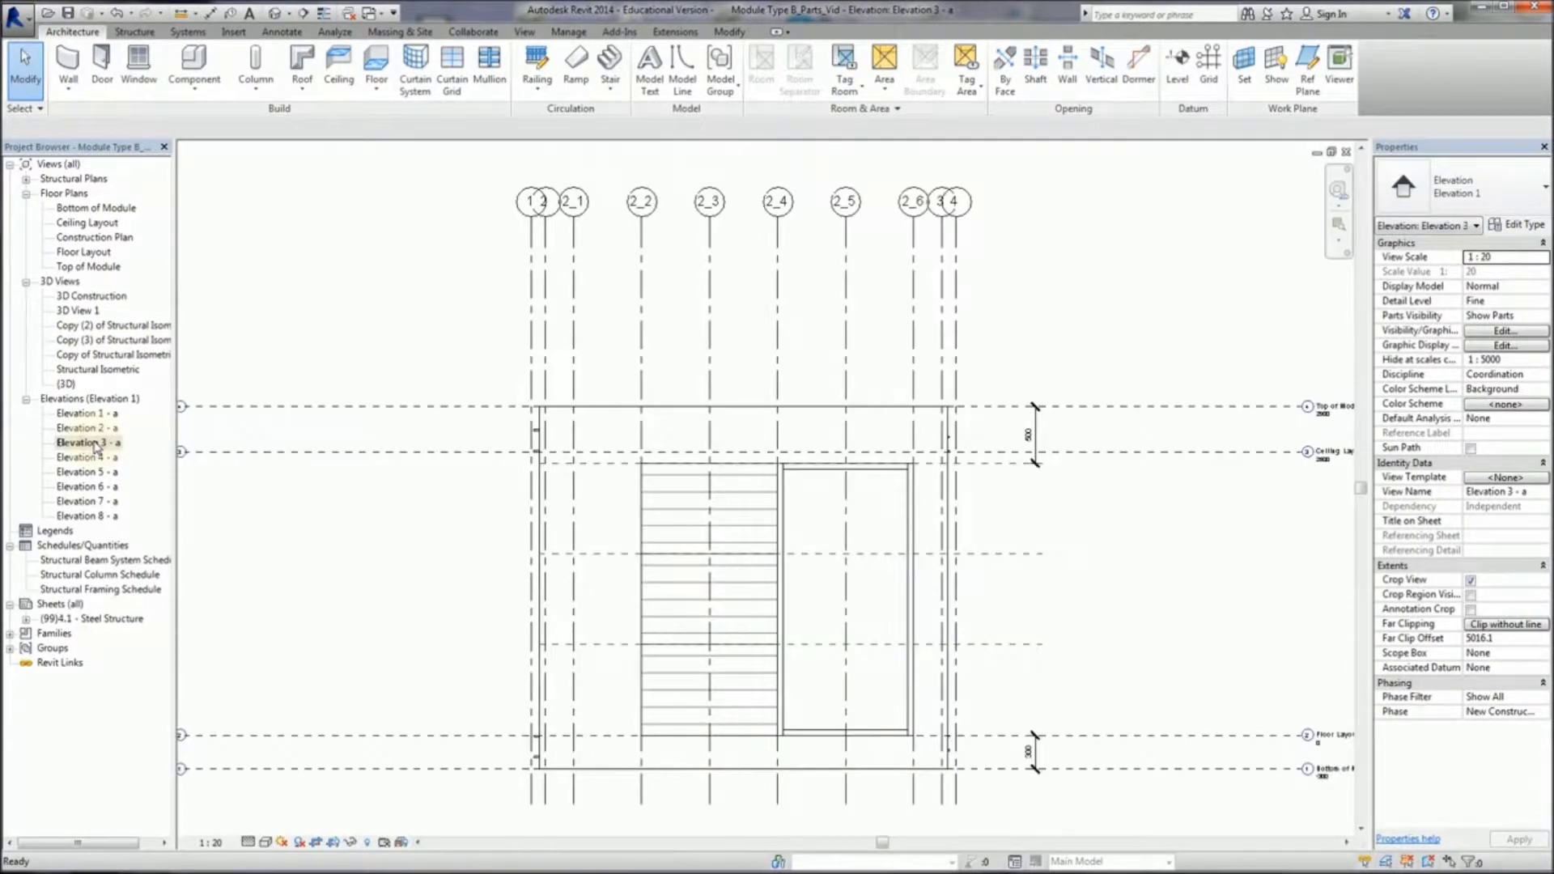
middle_click_drag(948, 631, 919, 566)
left_click(965, 581)
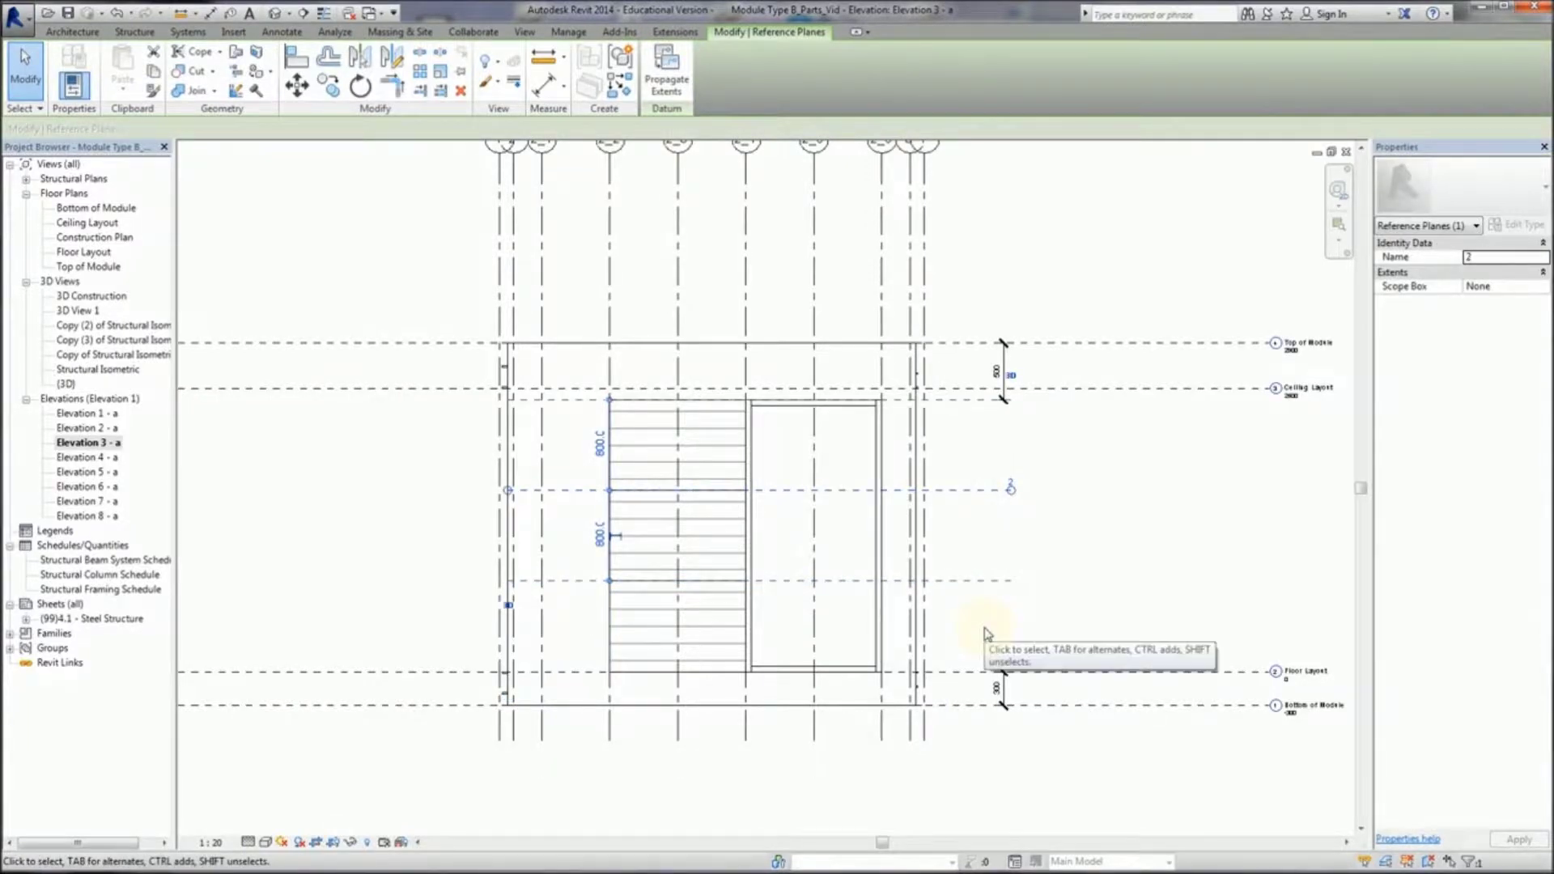
left_click(973, 555)
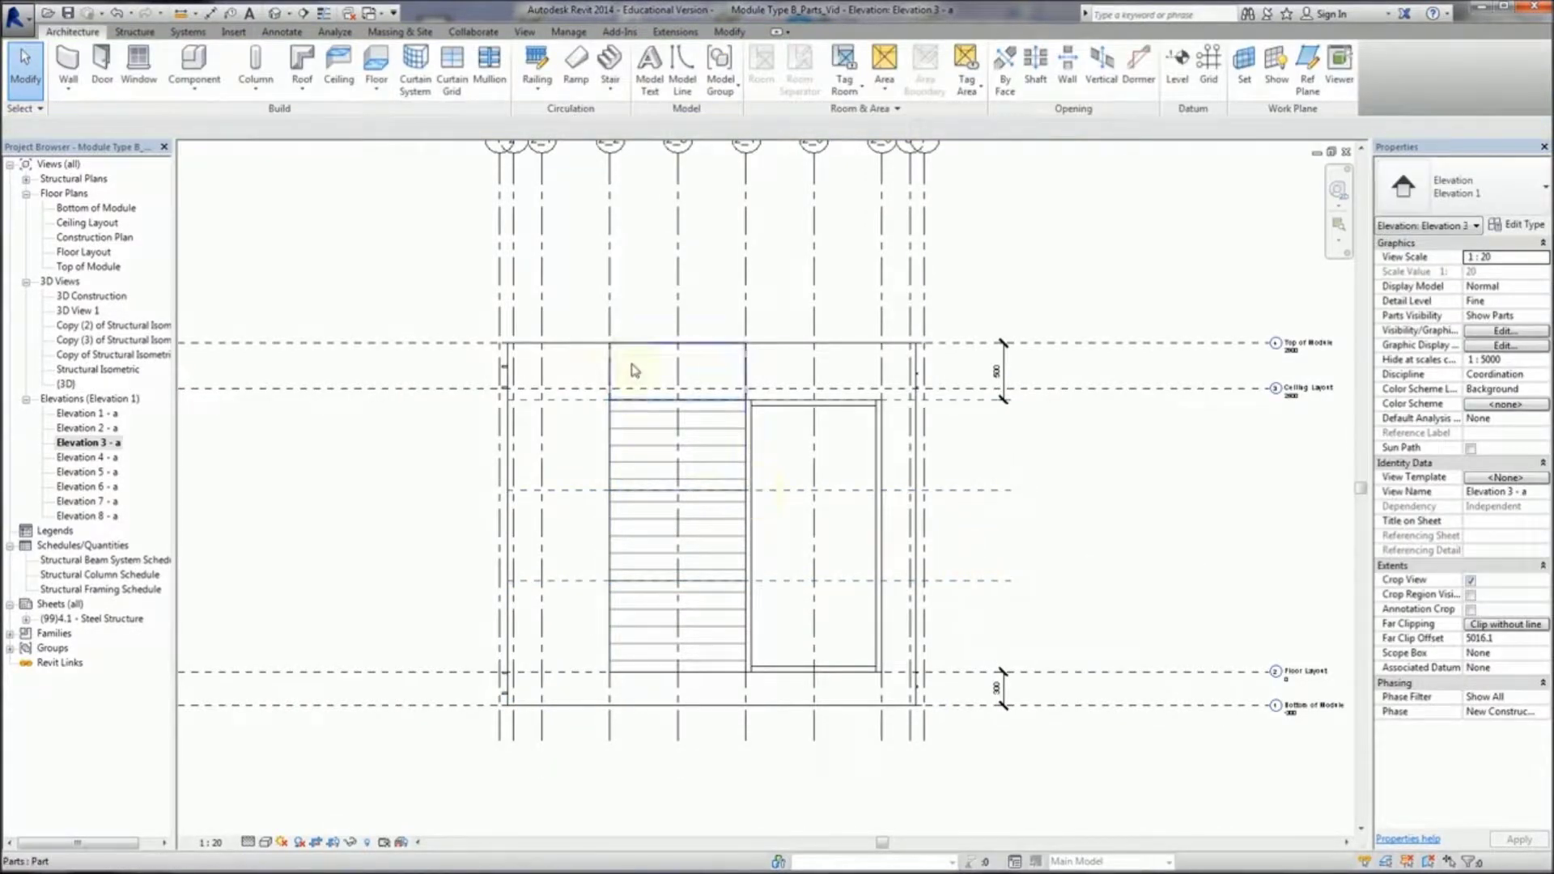
left_click(583, 432)
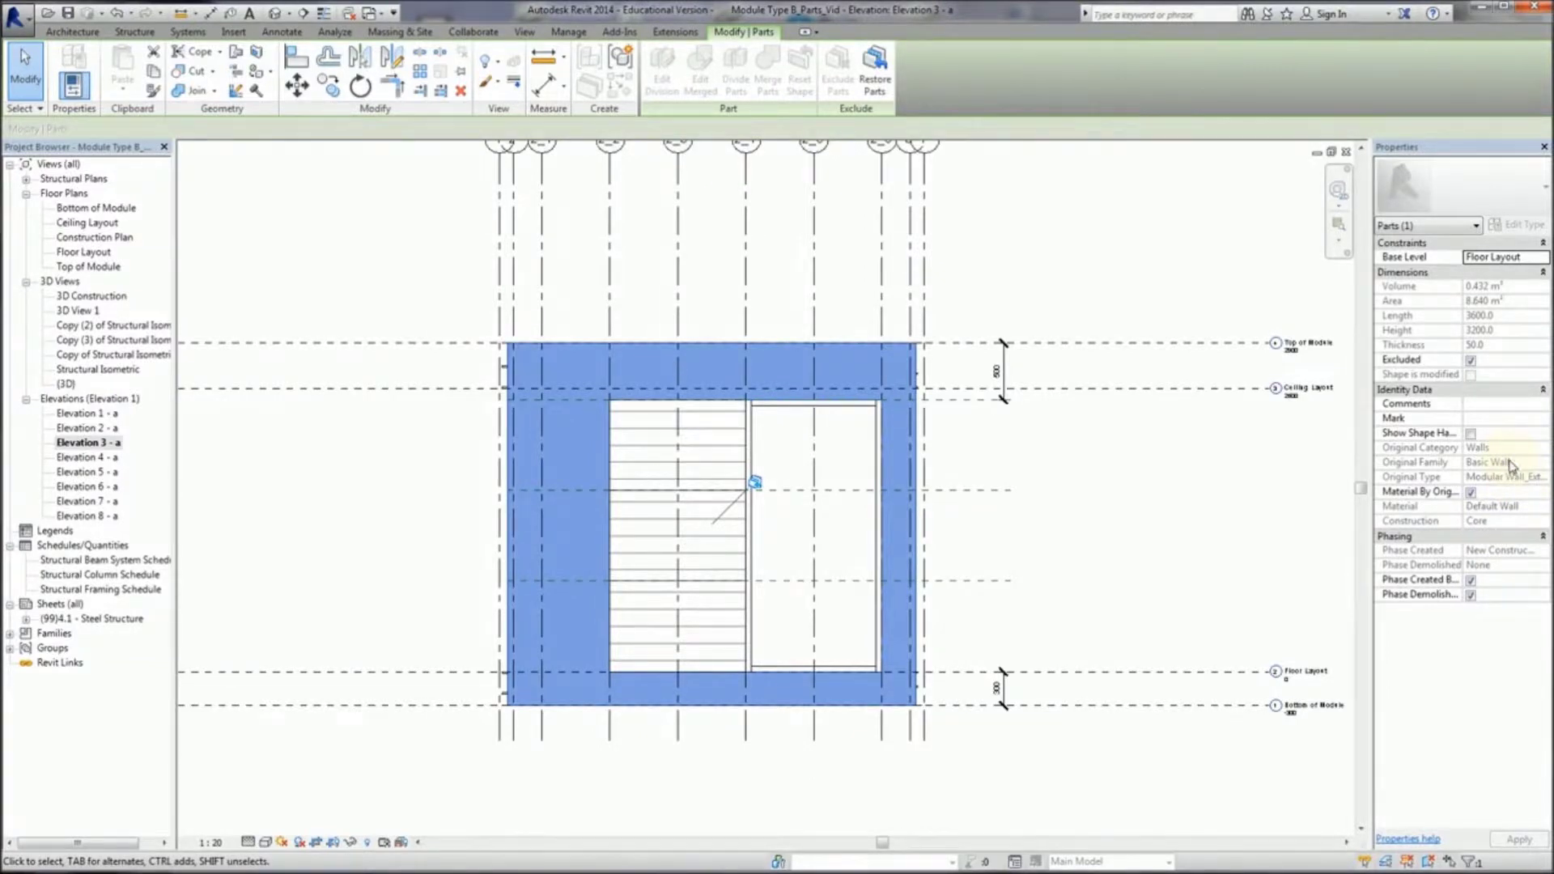
Step: Tile the Elevation 3 - a and 3D Construction views side by side and focus on the front wall's corner in 3D
key("w")
key("t")
scroll(1149, 501, "up", 4)
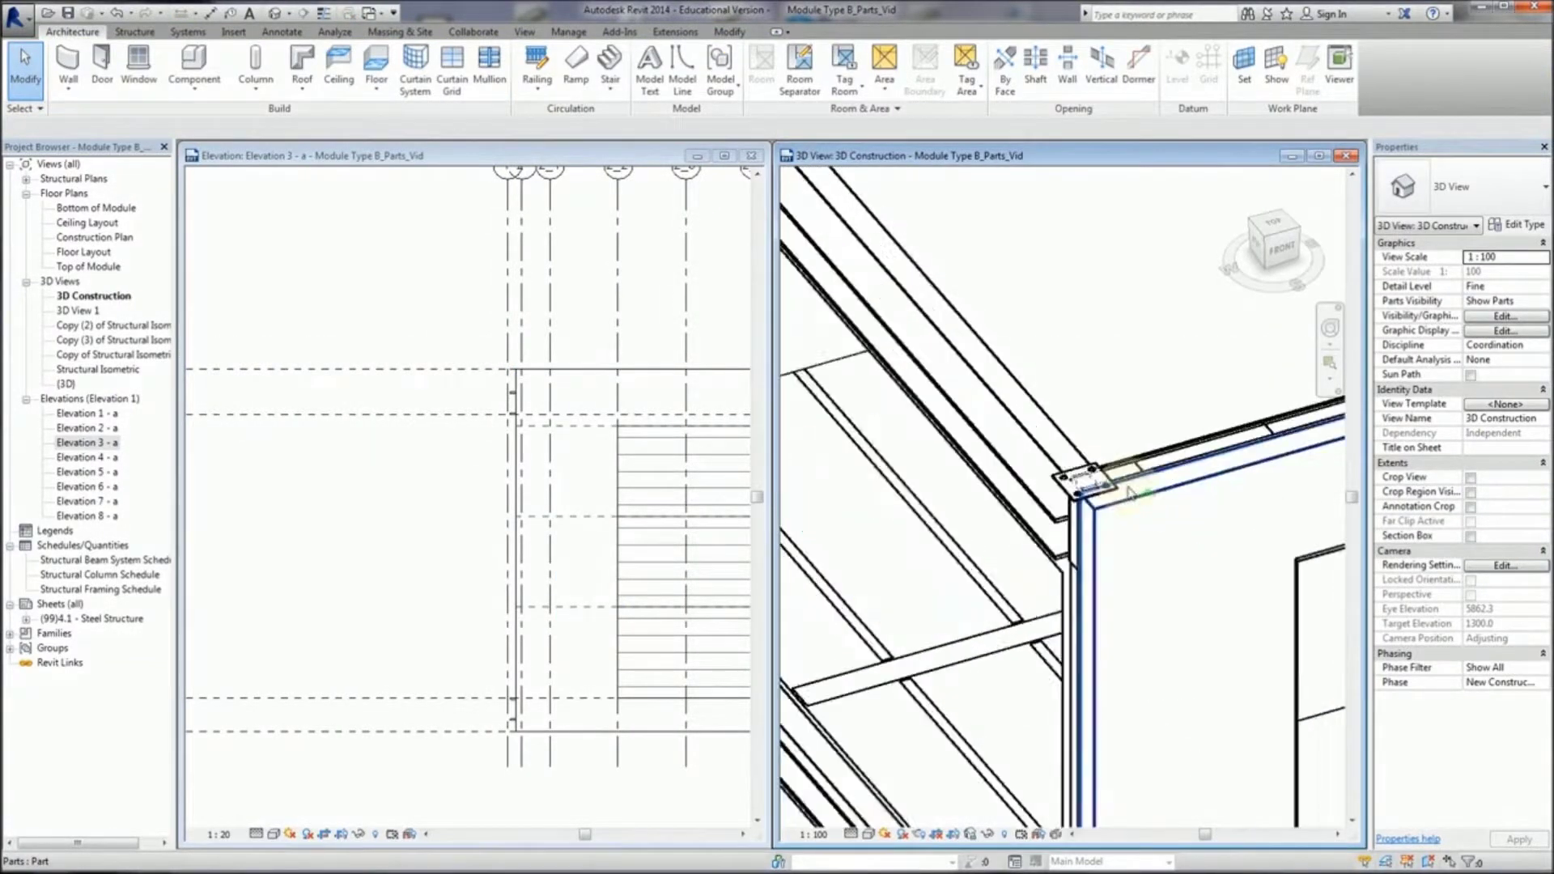
Step: Divide the front wall's Rock Wool insulation part using reference planes 1, 2 and 3 as intersecting references
left_click(1099, 514)
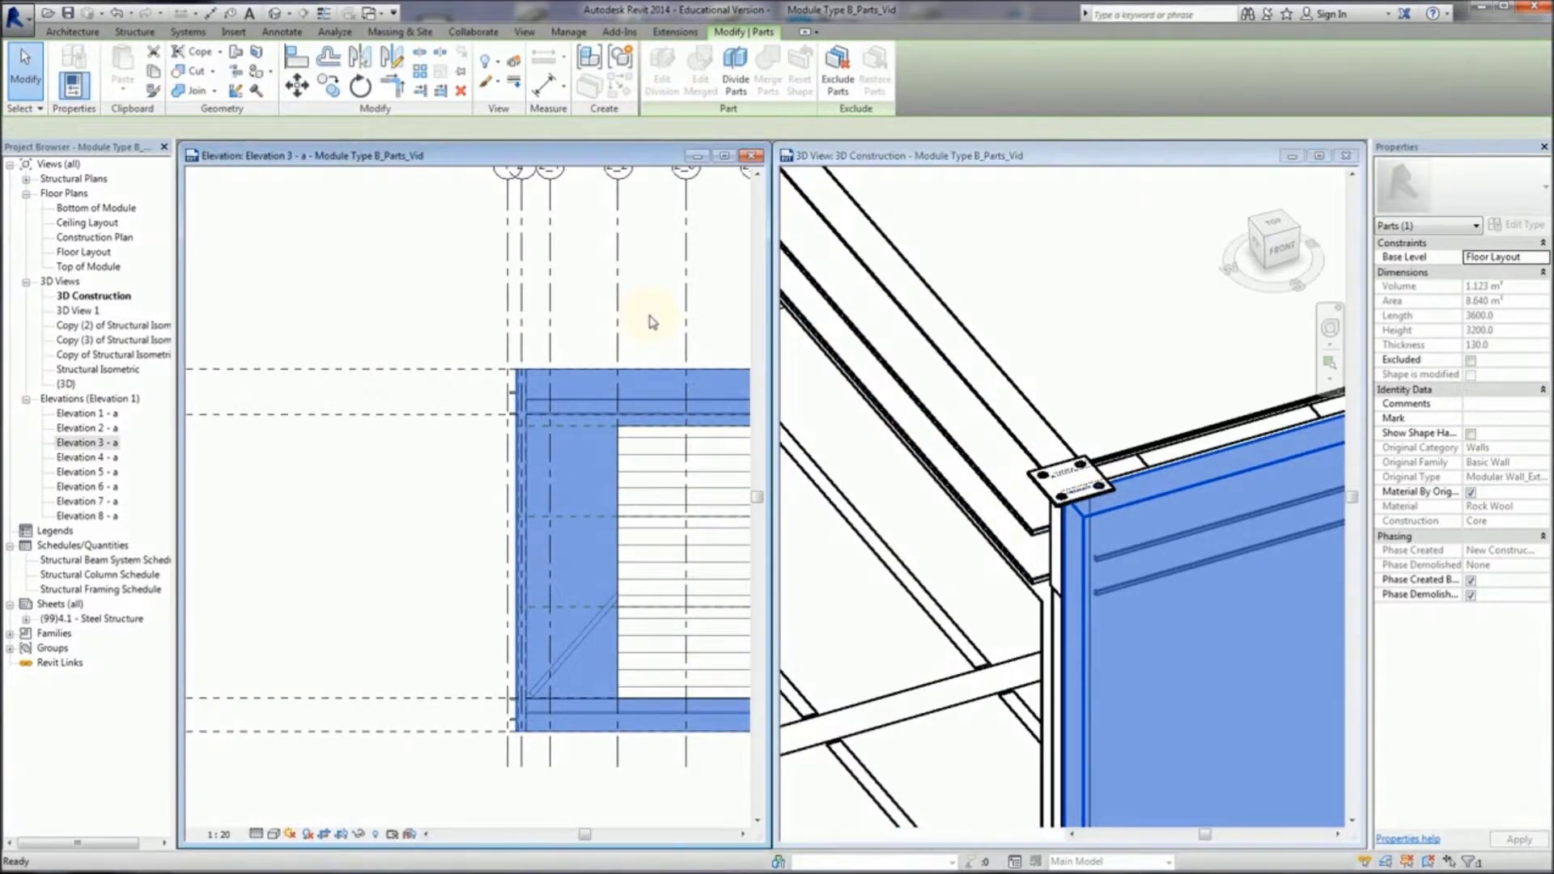
middle_click_drag(607, 322, 435, 335)
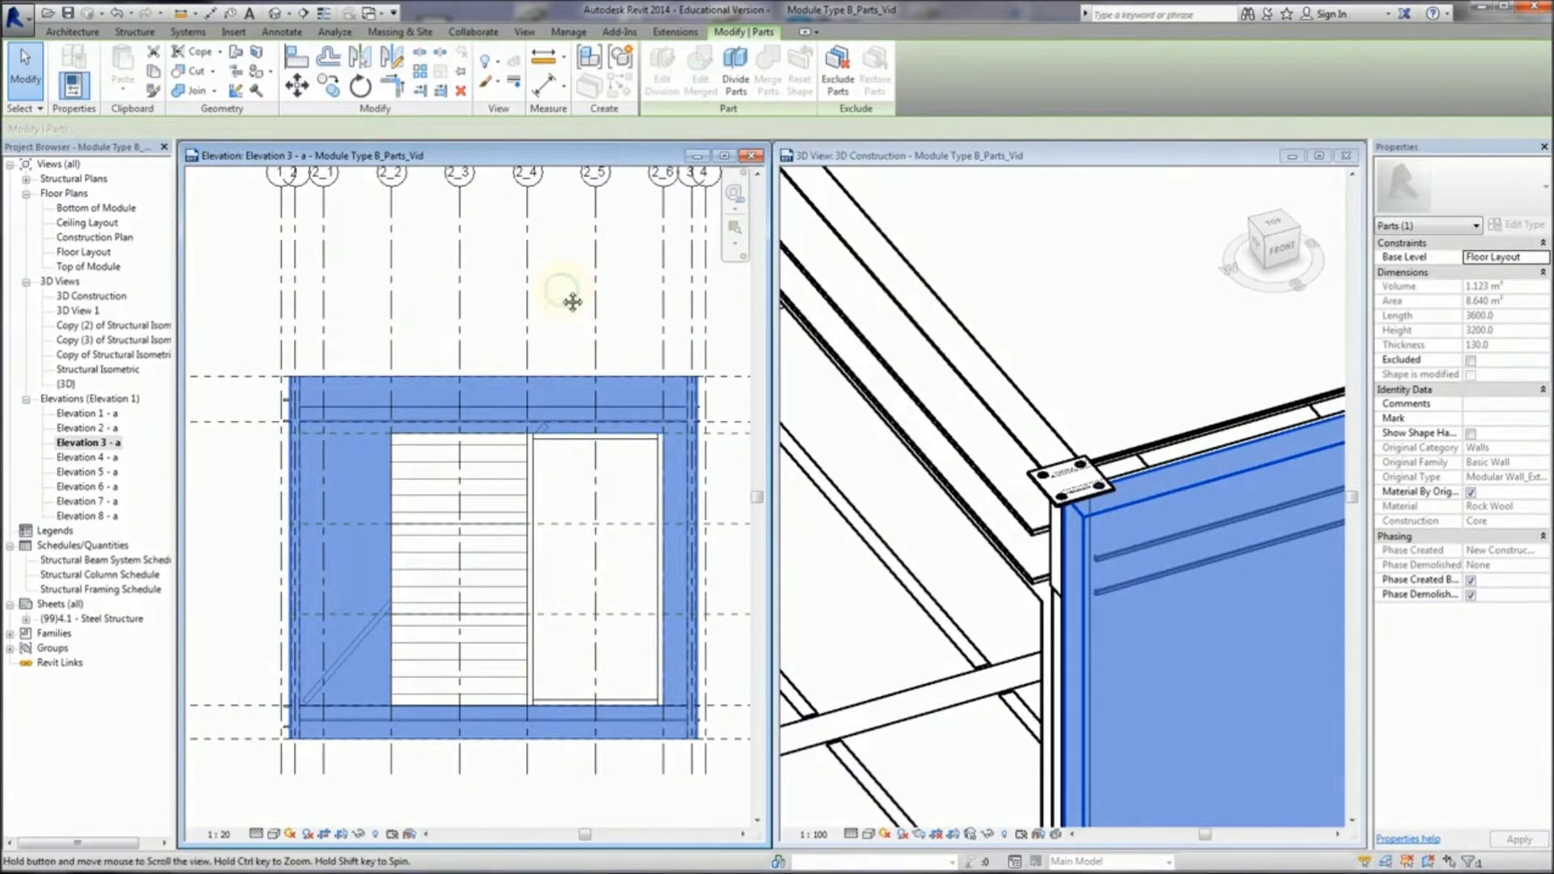
middle_click_drag(572, 302, 482, 281)
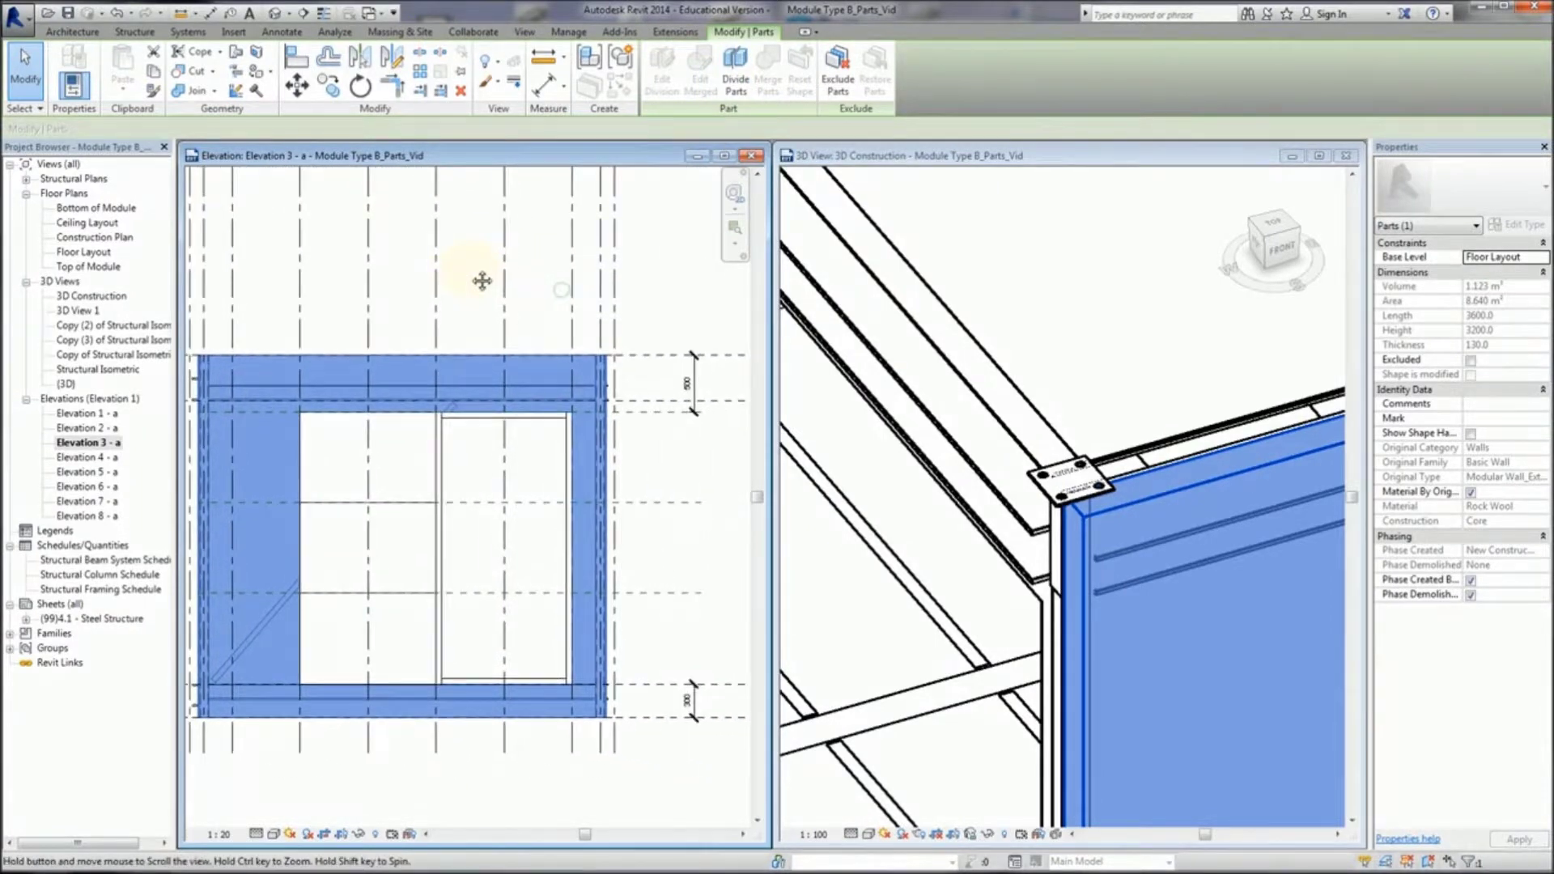
left_click(735, 85)
left_click(743, 76)
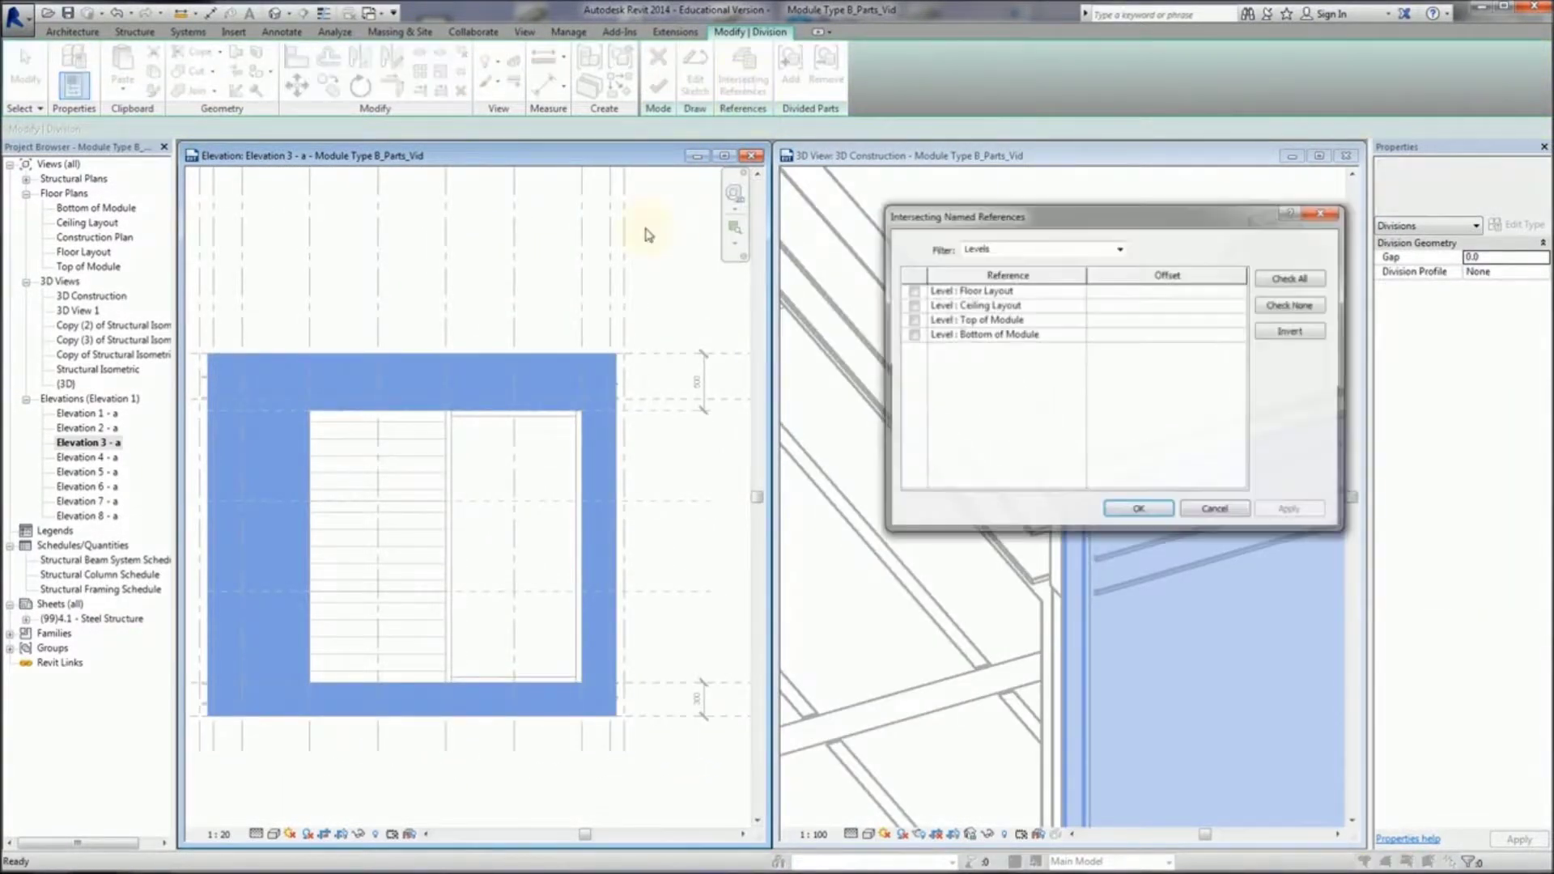
left_click(1122, 249)
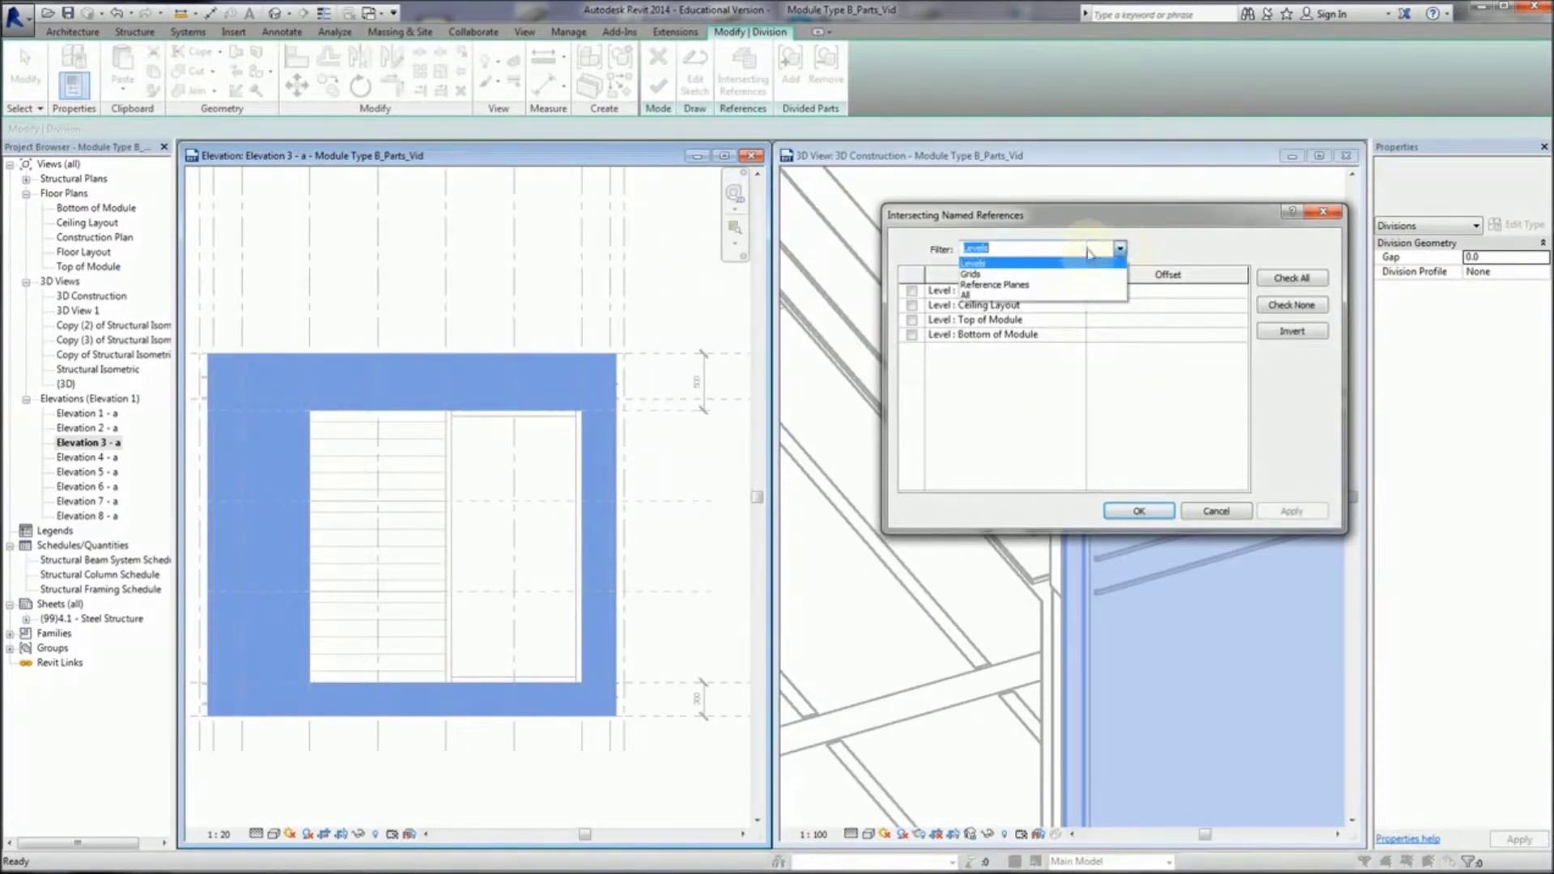
left_click(1121, 274)
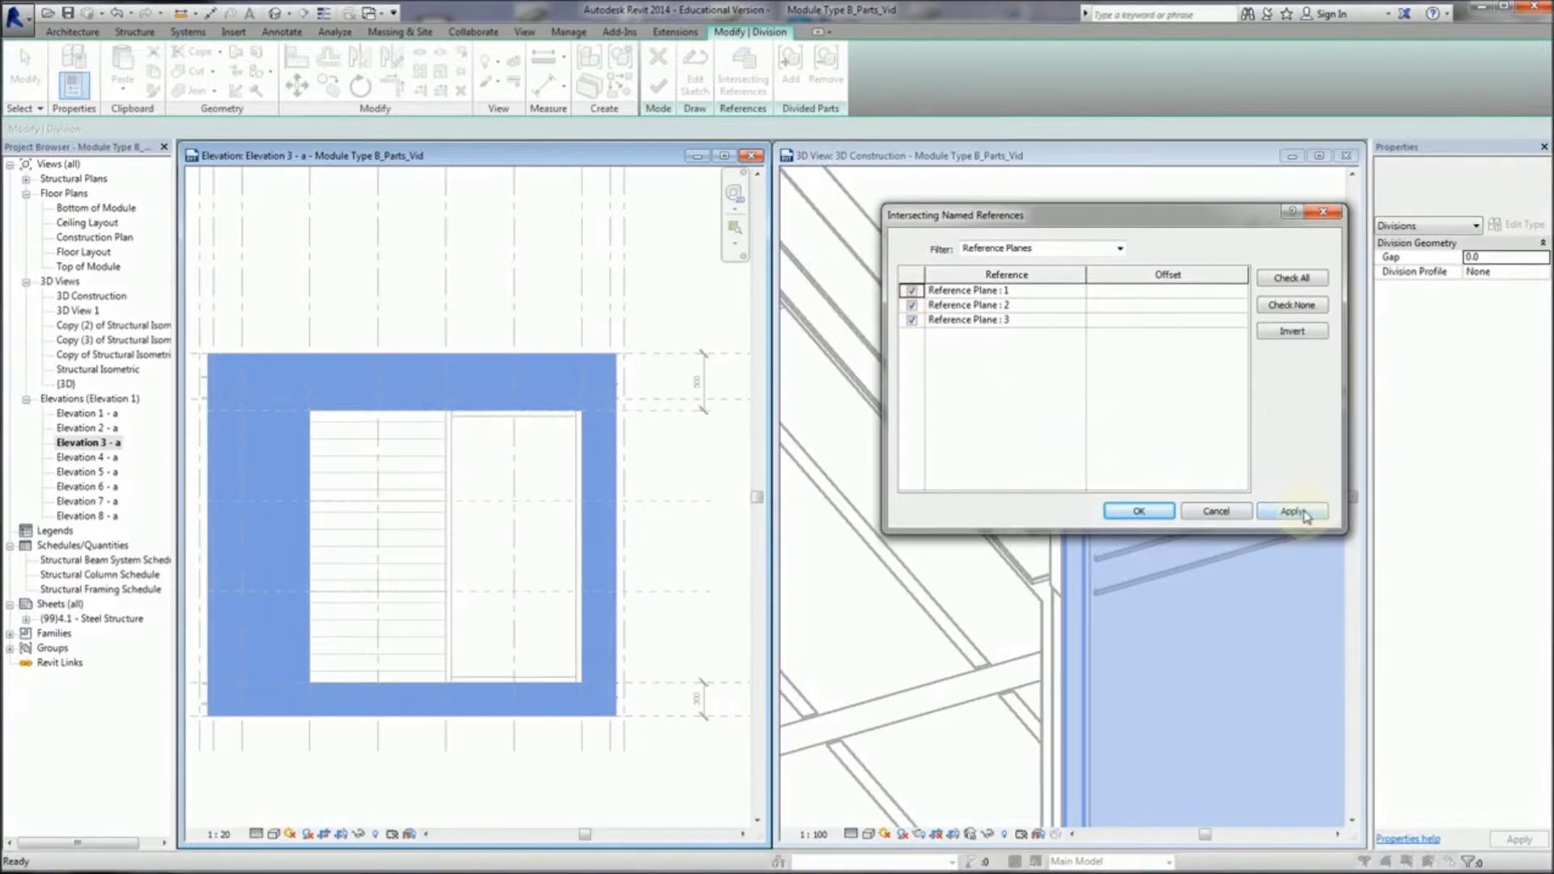
left_click(1301, 511)
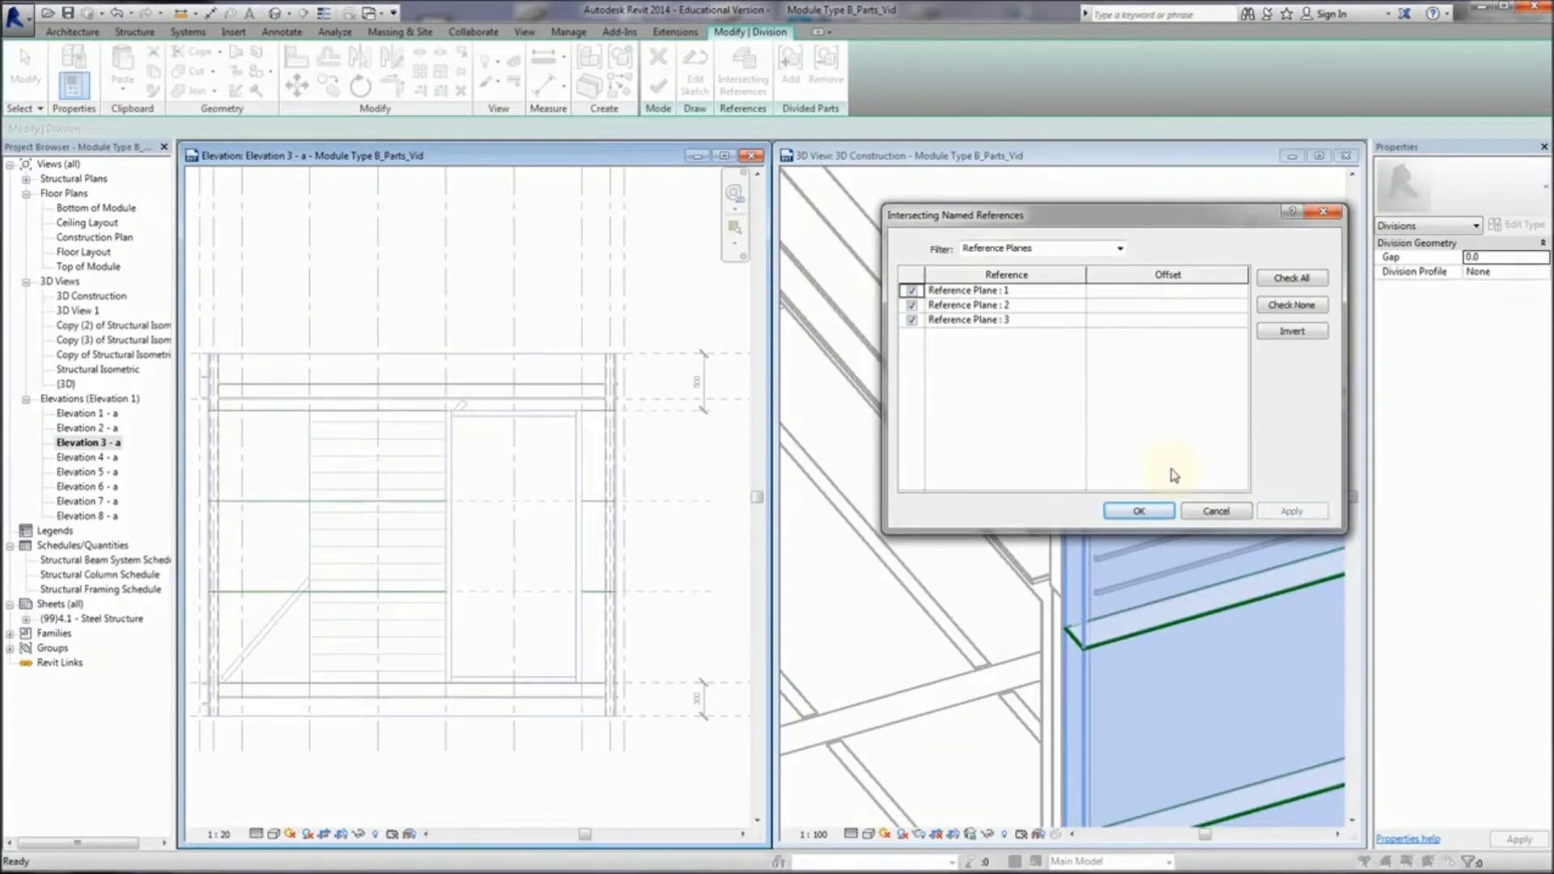
left_click(1139, 512)
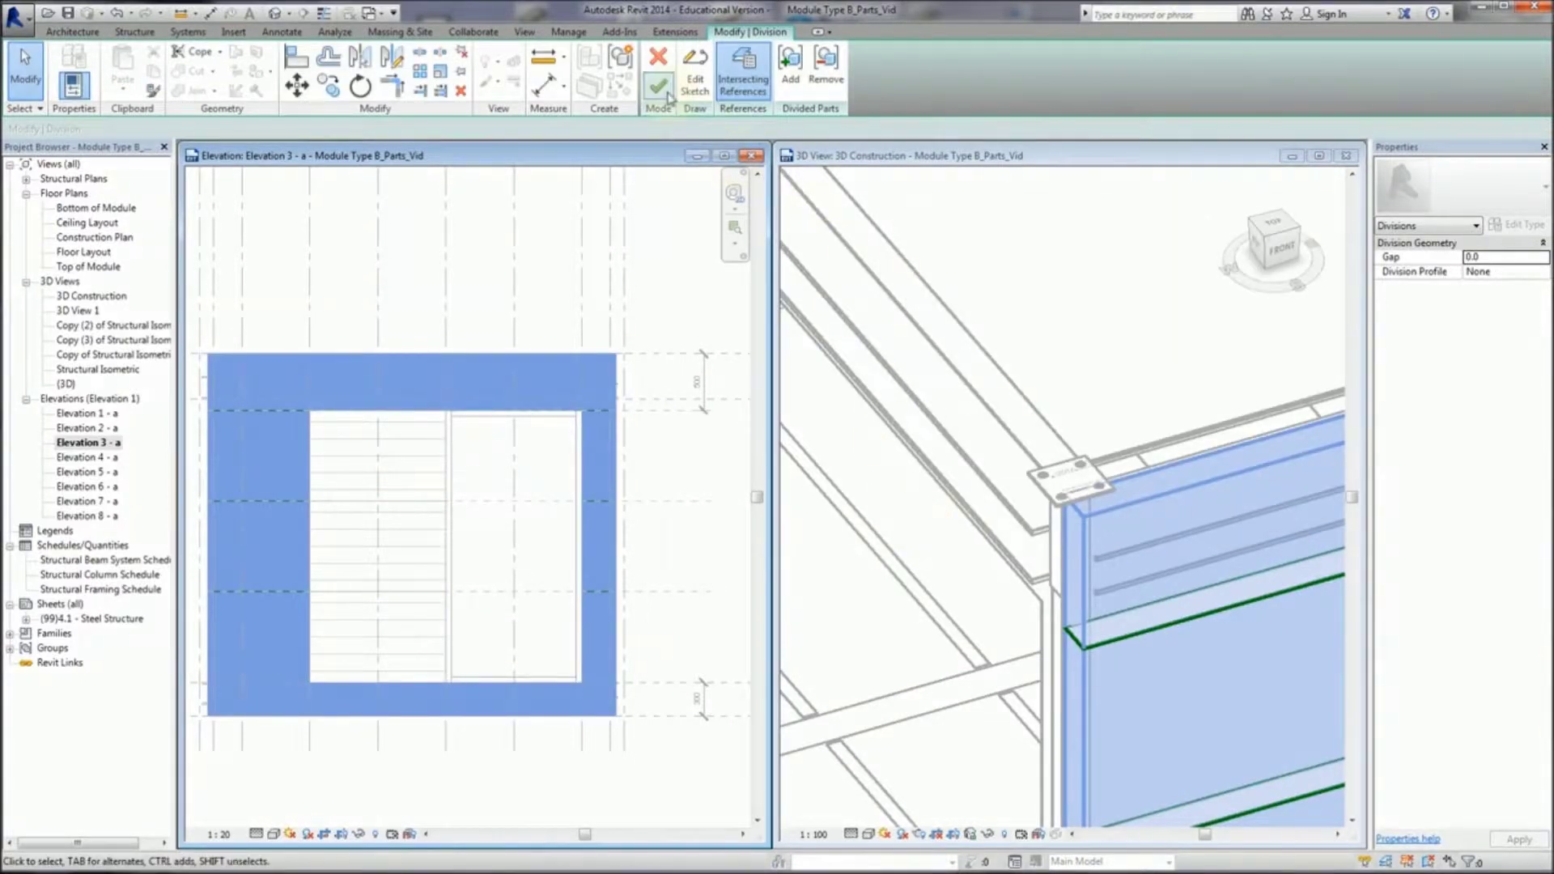
left_click(668, 93)
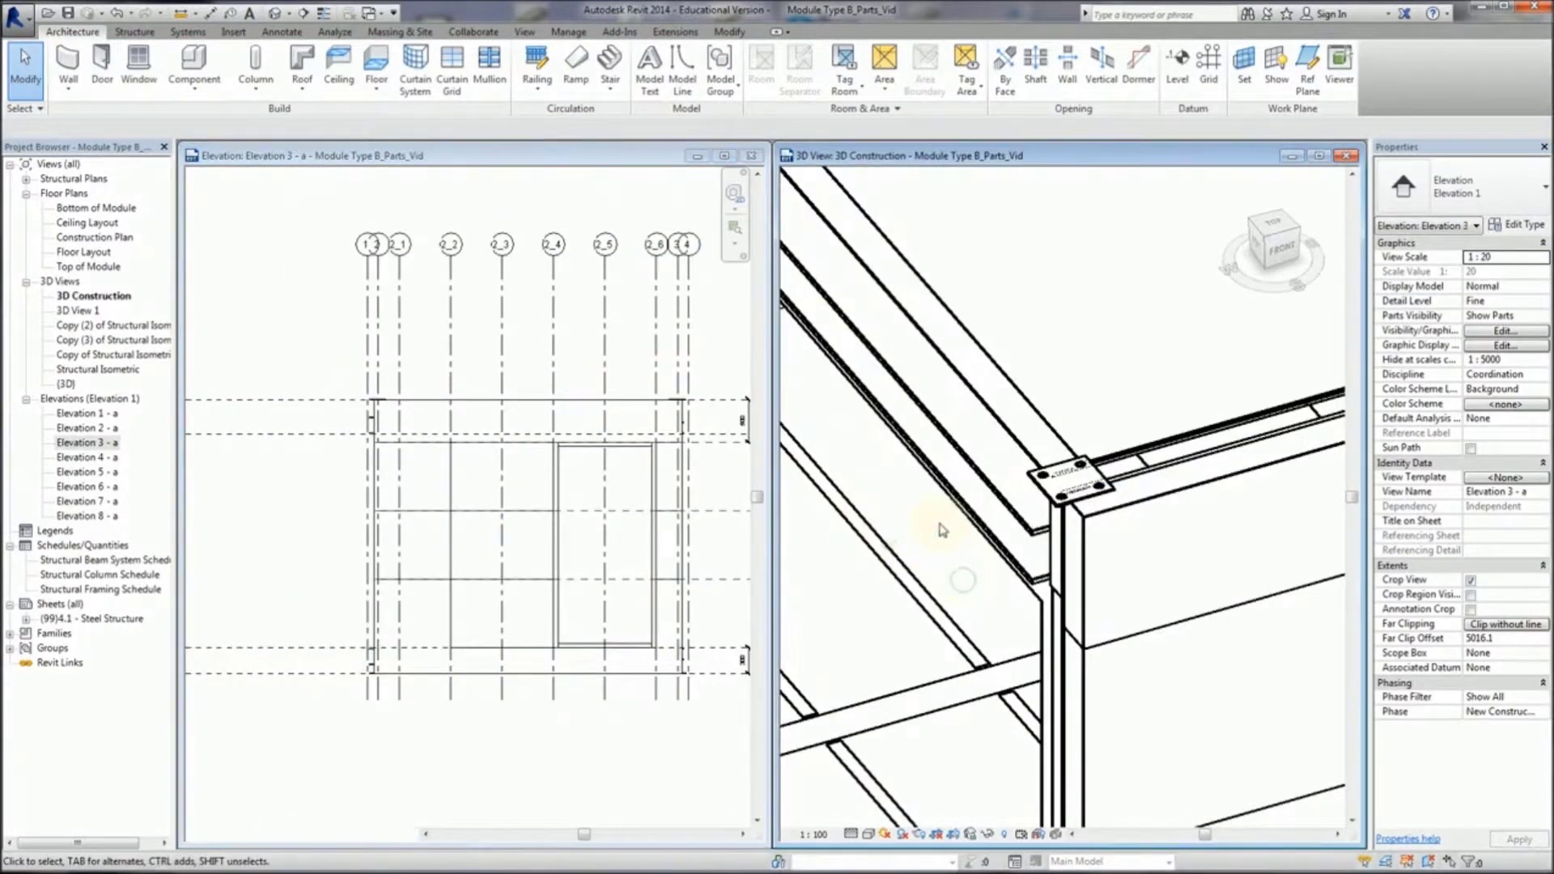
Step: Divide the lowest insulation part of the front wall using the Floor Layout level as intersecting reference
left_click(939, 531)
middle_click_drag(964, 548, 1061, 728, "shift")
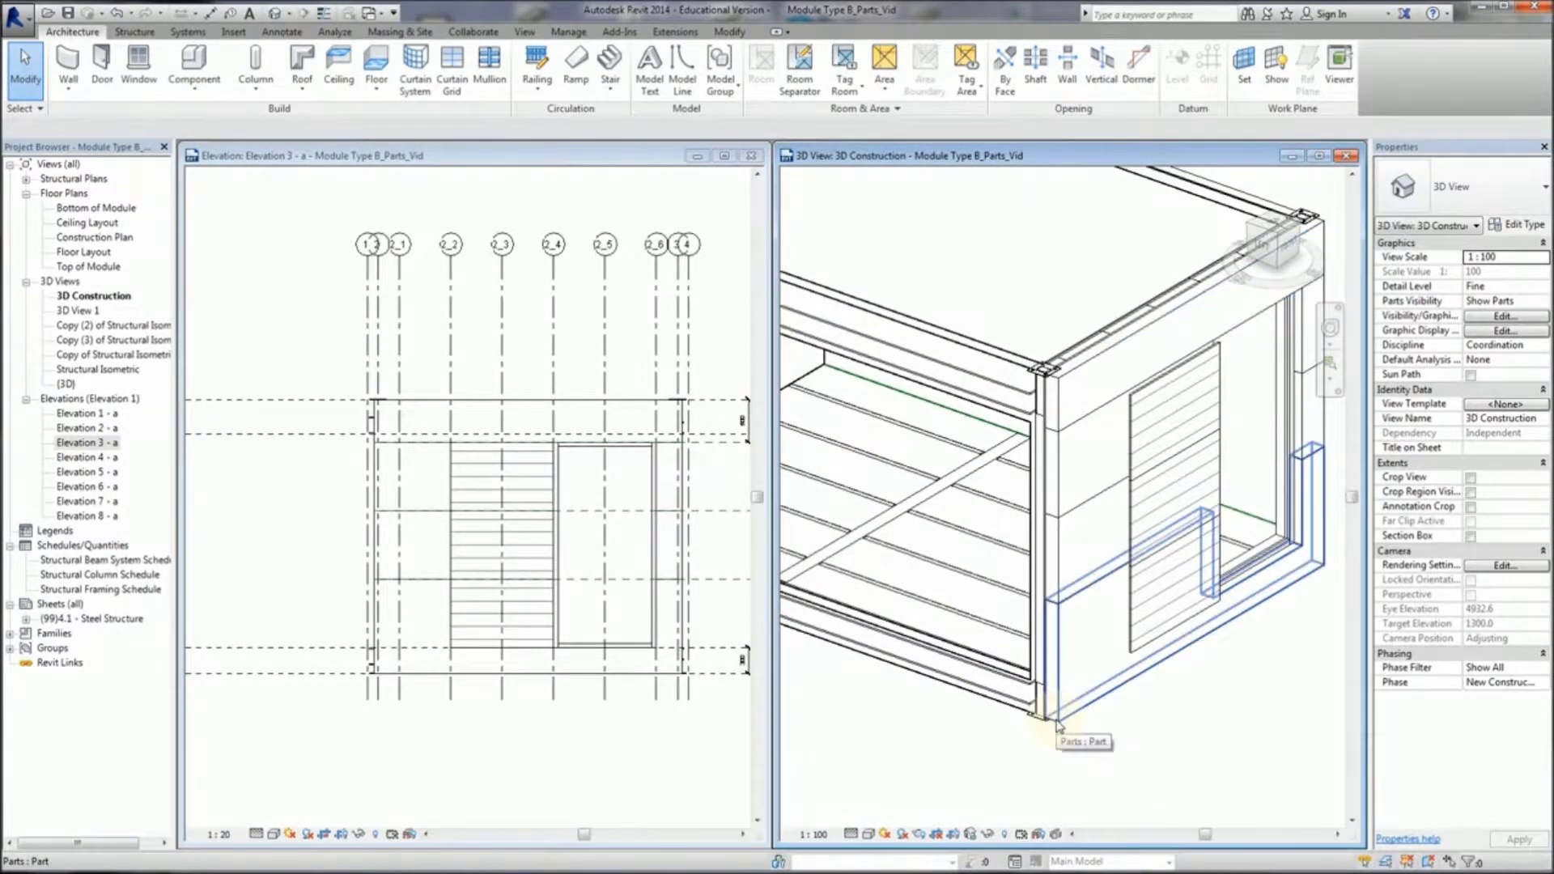
left_click(1059, 726)
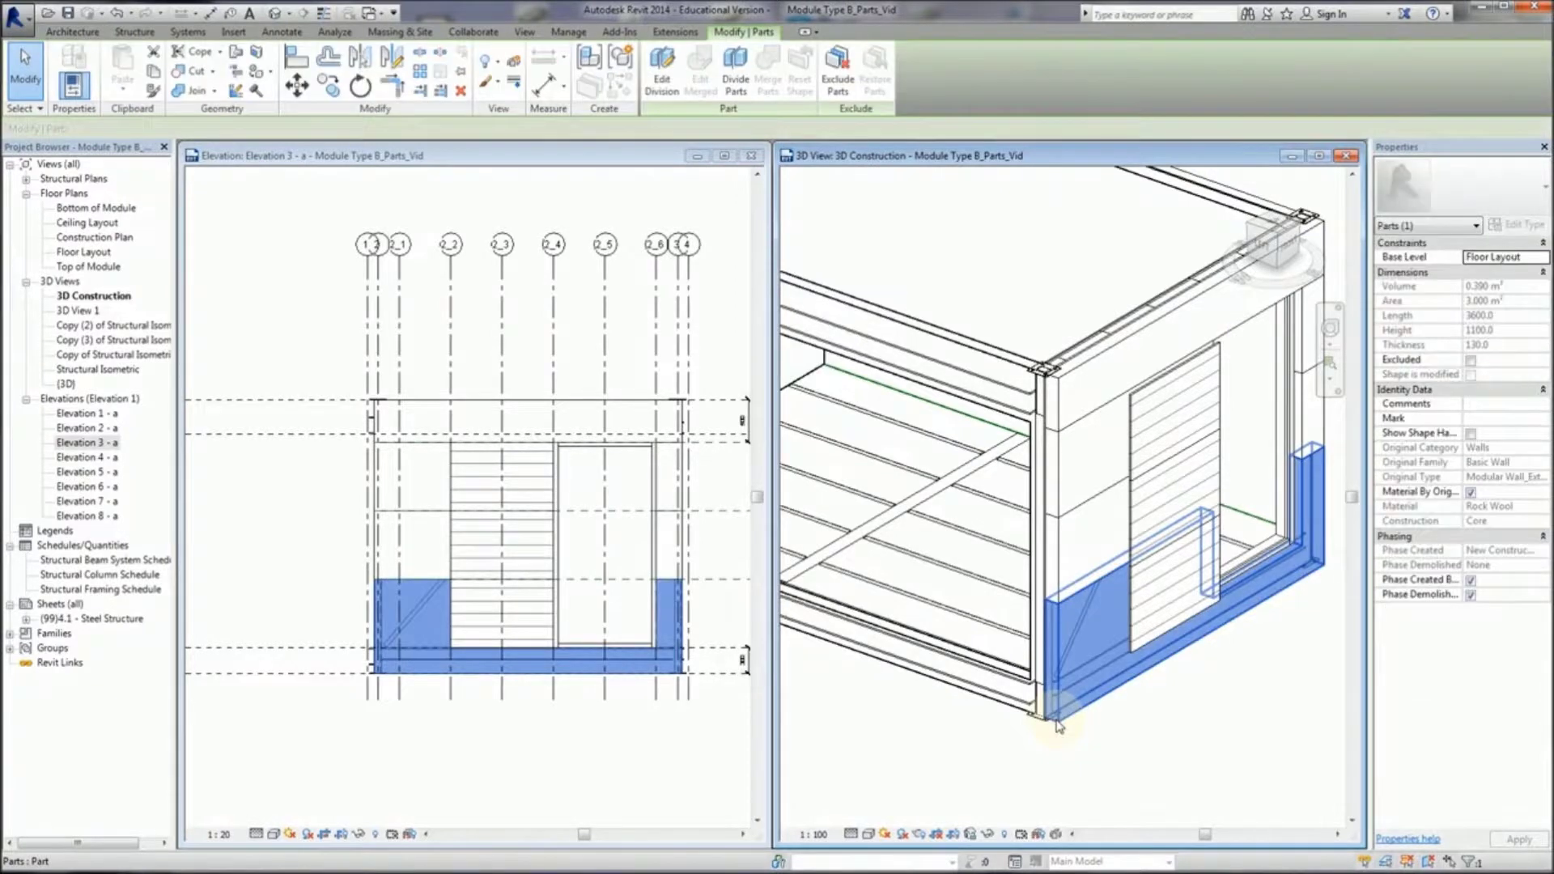
left_click(737, 71)
left_click(742, 75)
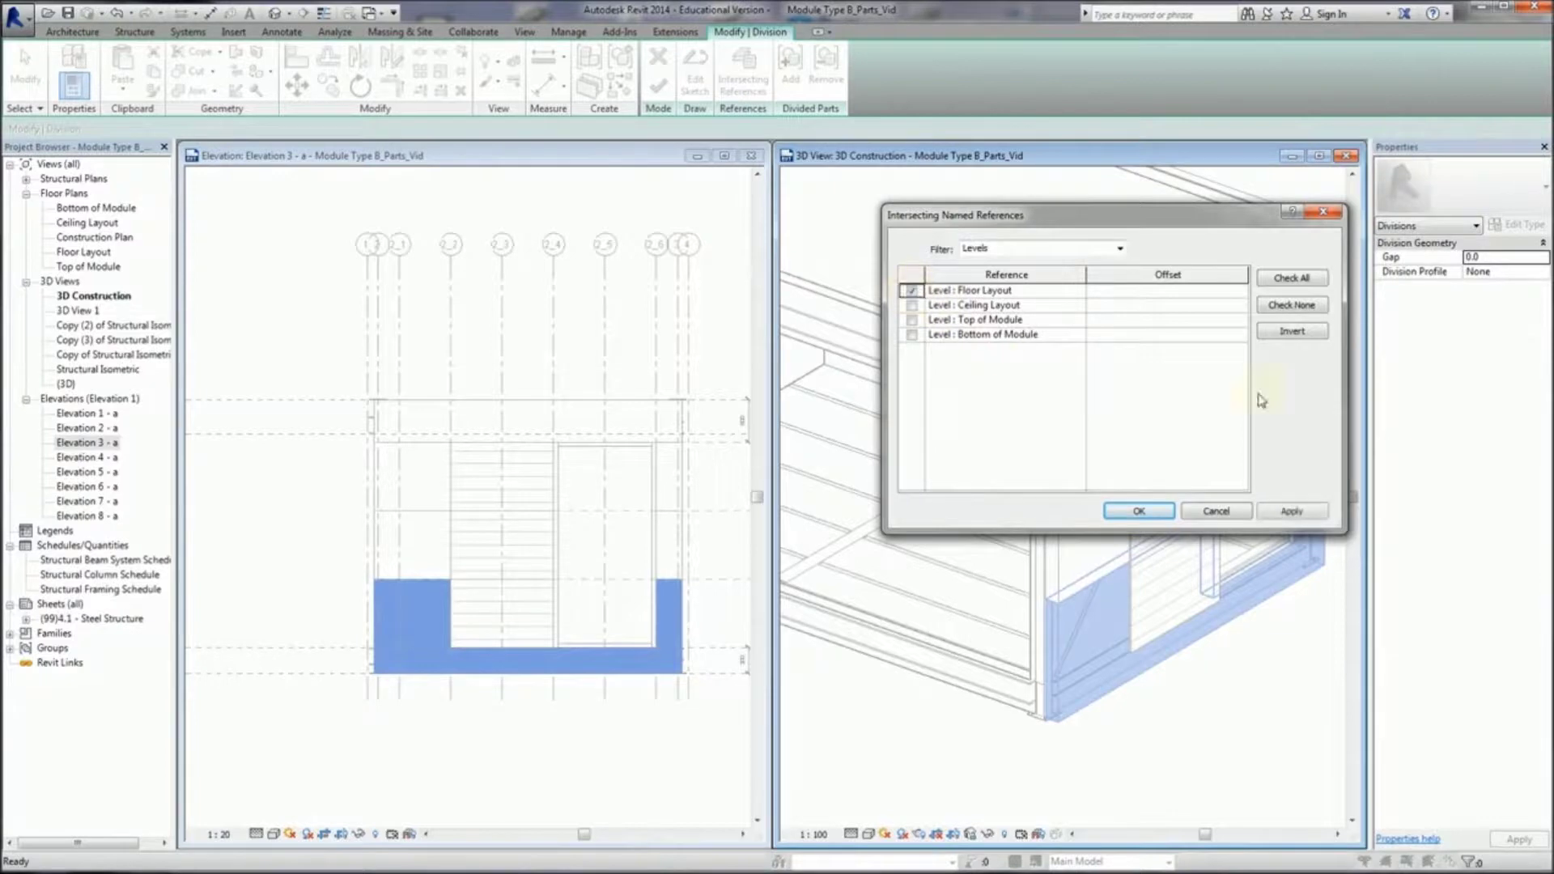
left_click(1288, 511)
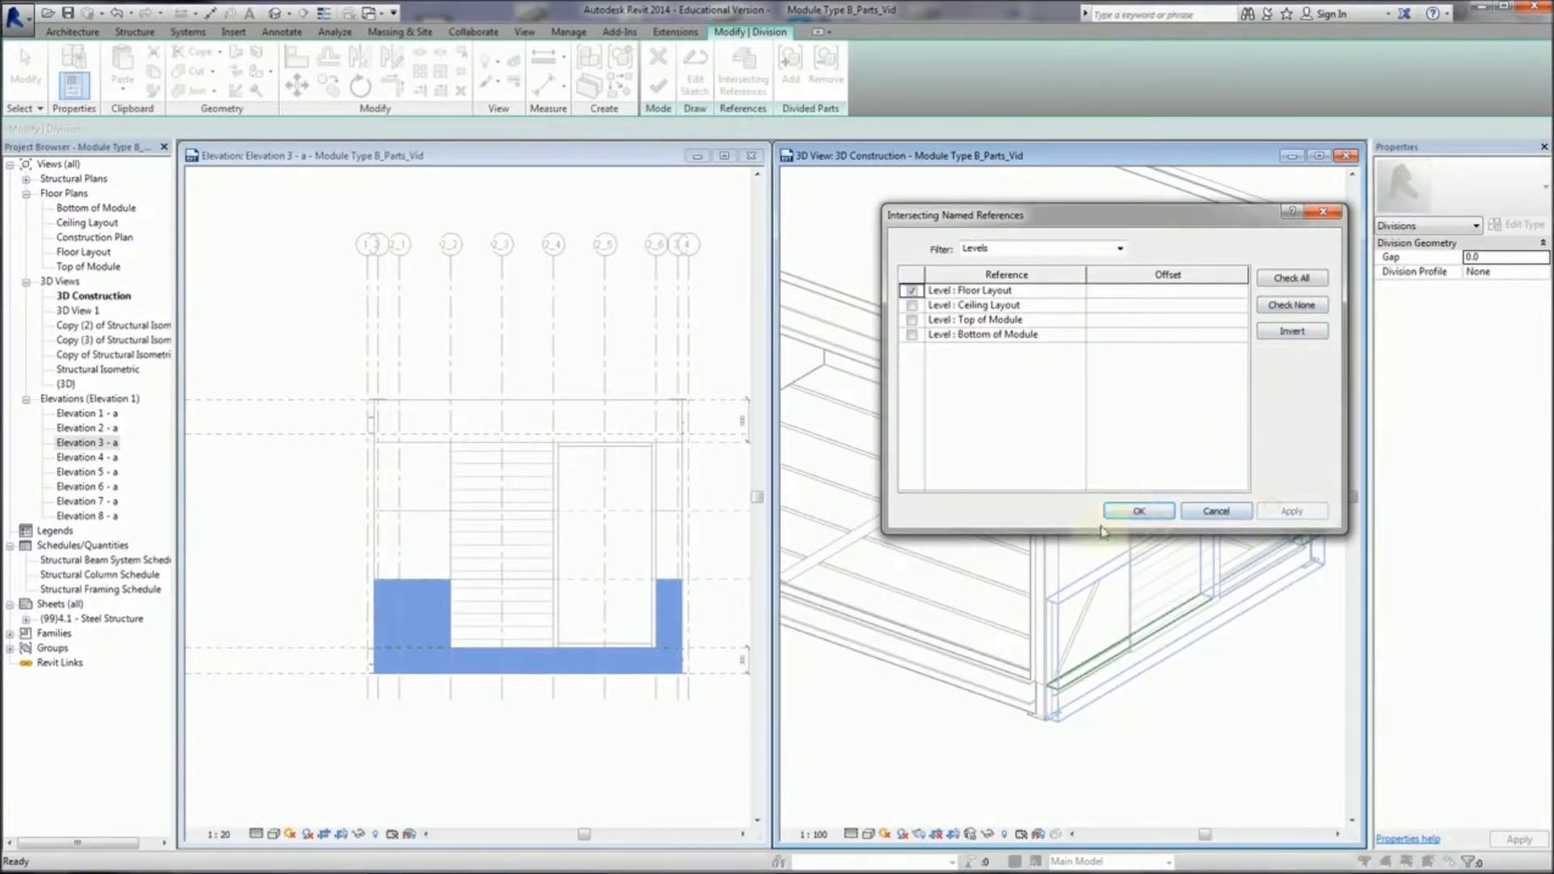
left_click(1138, 512)
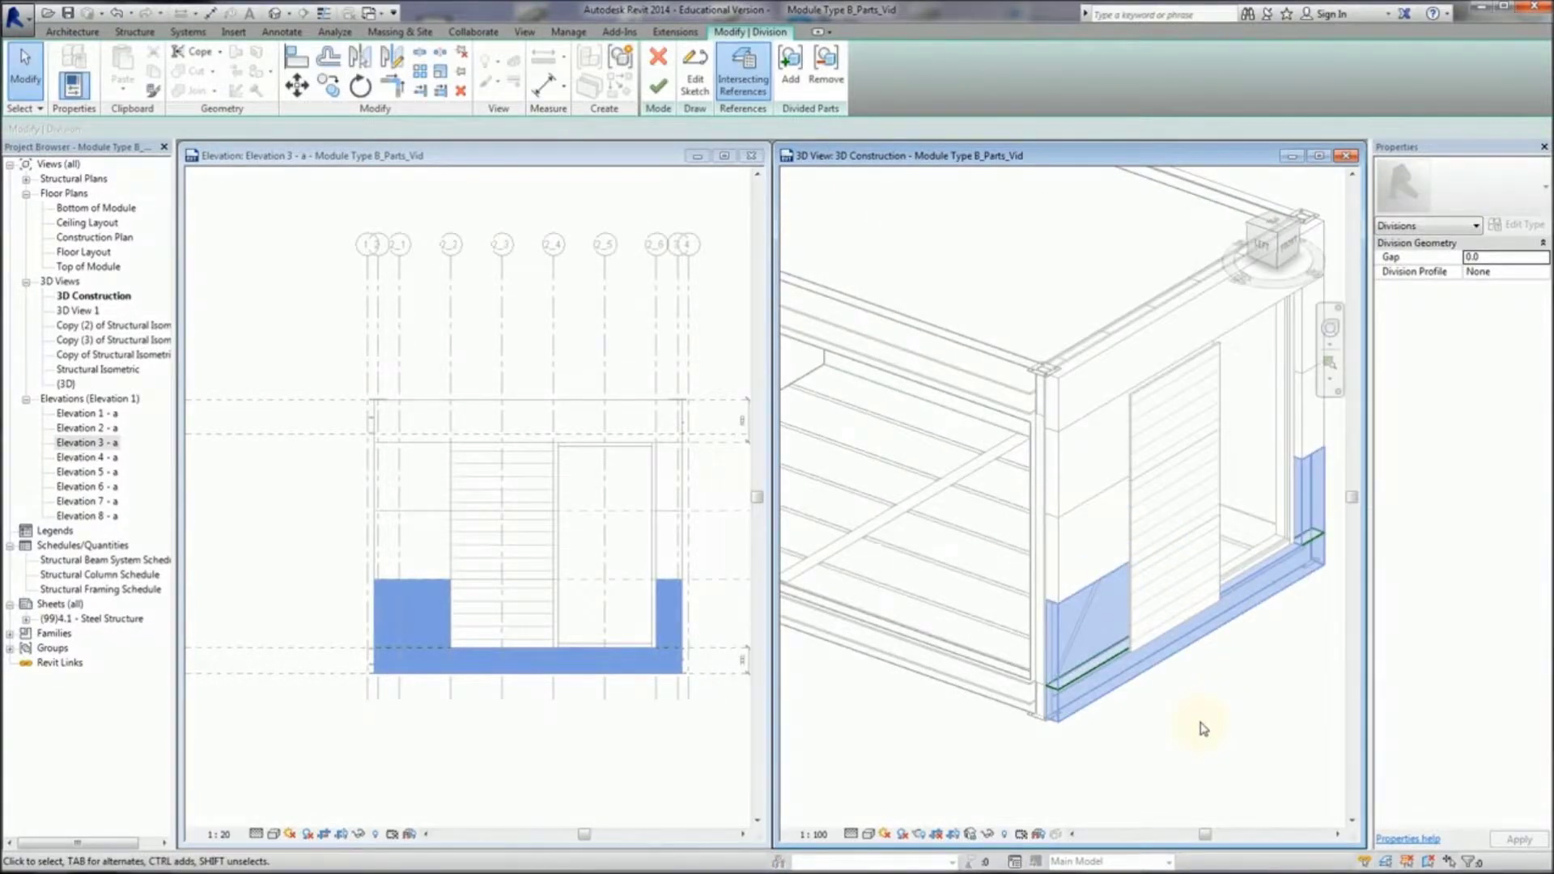
left_click(658, 85)
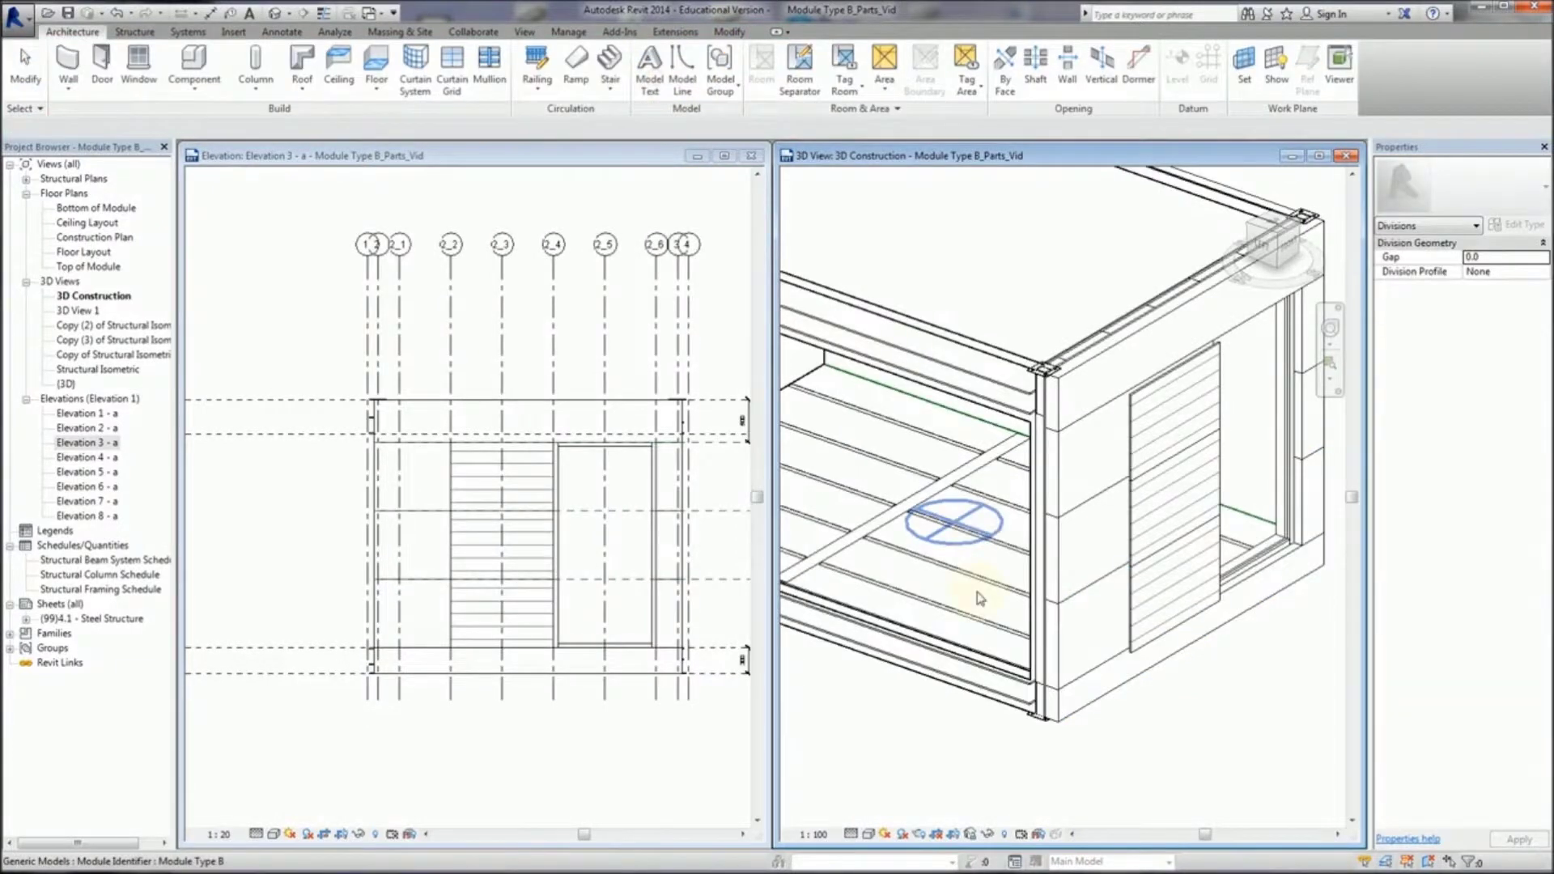
Step: Try the Shaded visual style in the 3D Construction view and settle on Consistent Colors
middle_click_drag(1106, 756, 887, 778, "shift")
left_click(868, 834)
left_click(884, 770)
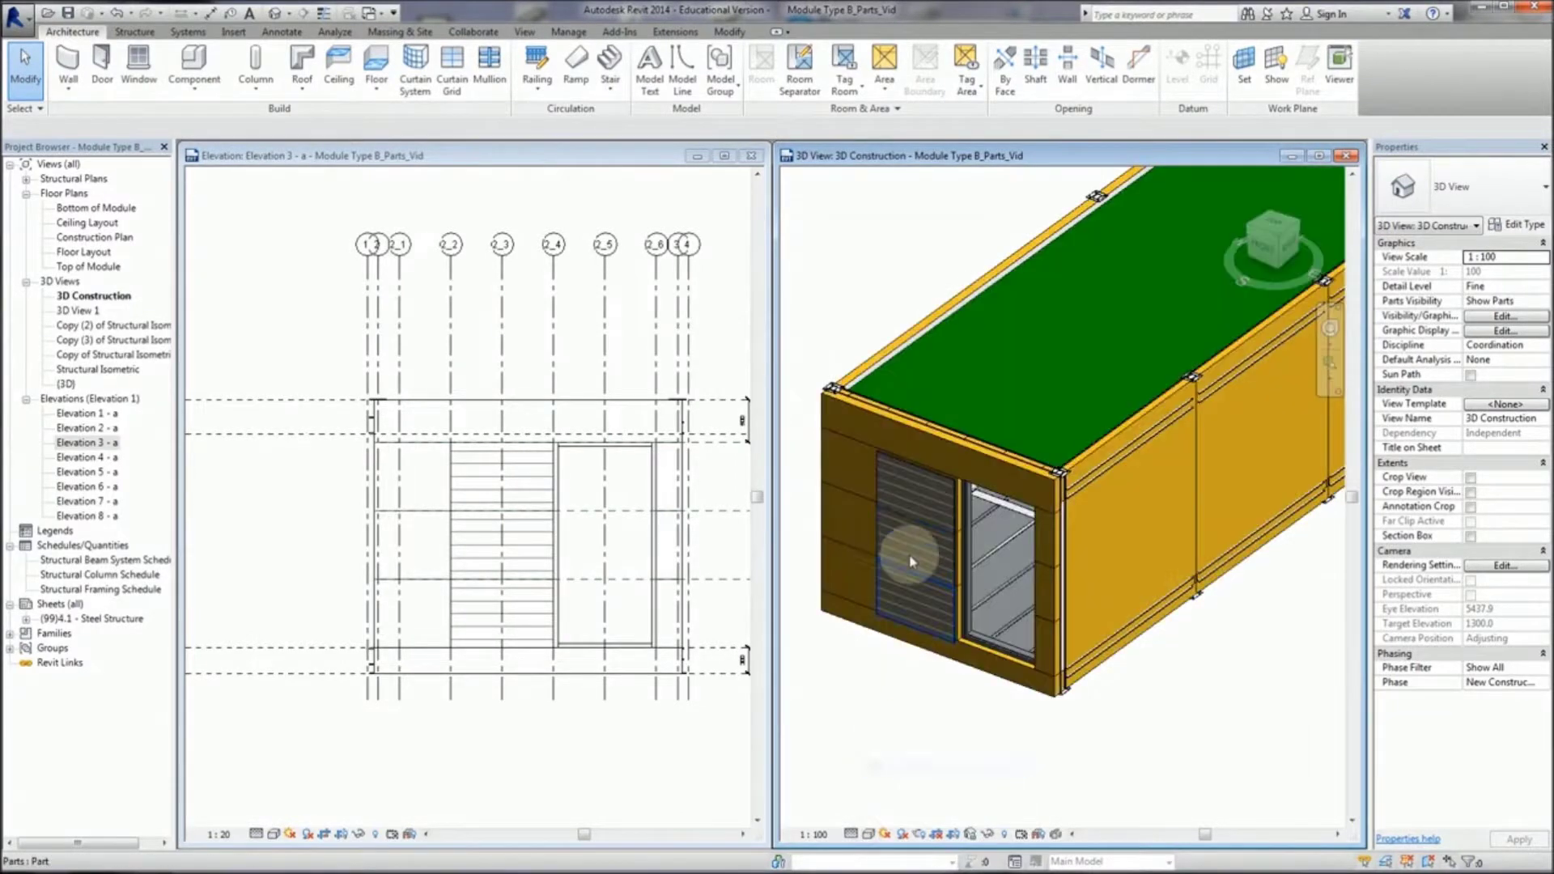
middle_click_drag(937, 671, 955, 704, "shift")
left_click(867, 833)
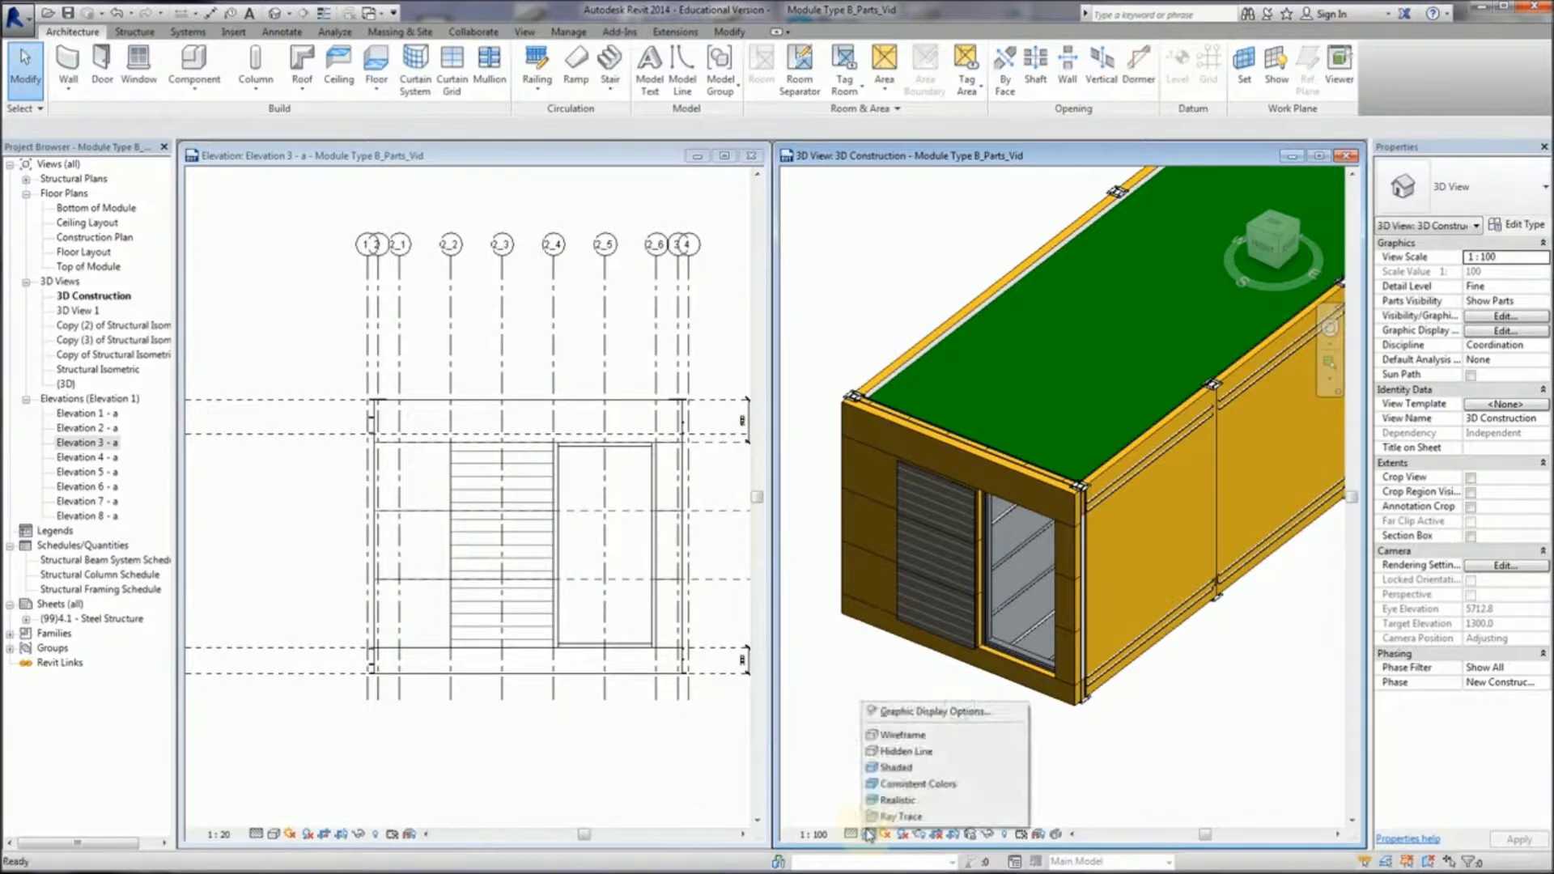
left_click(879, 796)
middle_click_drag(888, 737, 897, 648, "shift")
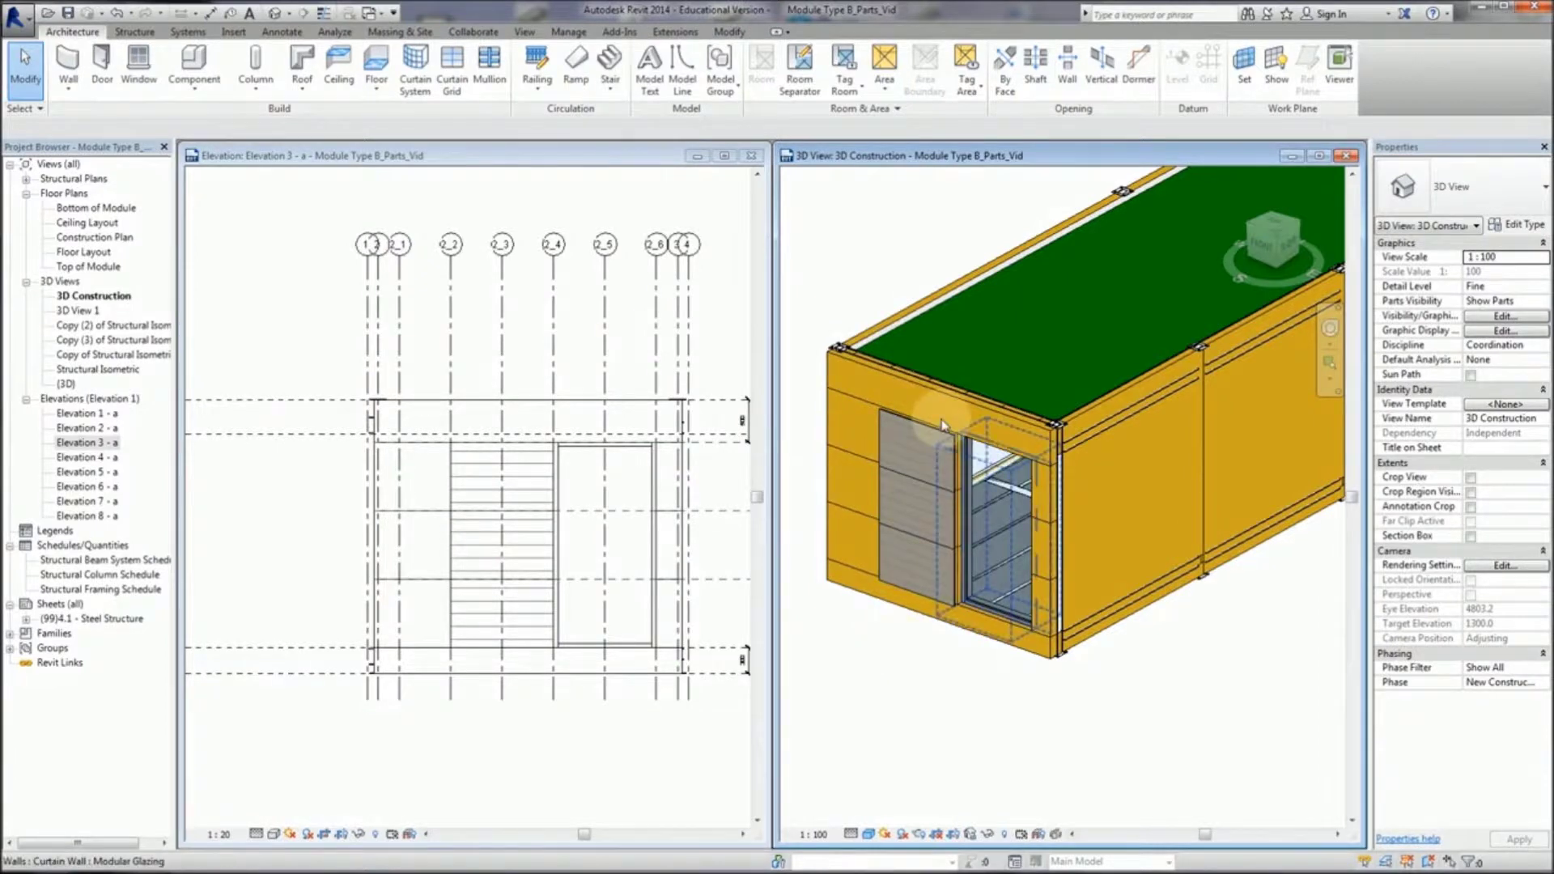
Step: Hide the Modular Roof - 300mm element in the 3D Construction view
left_click(907, 330)
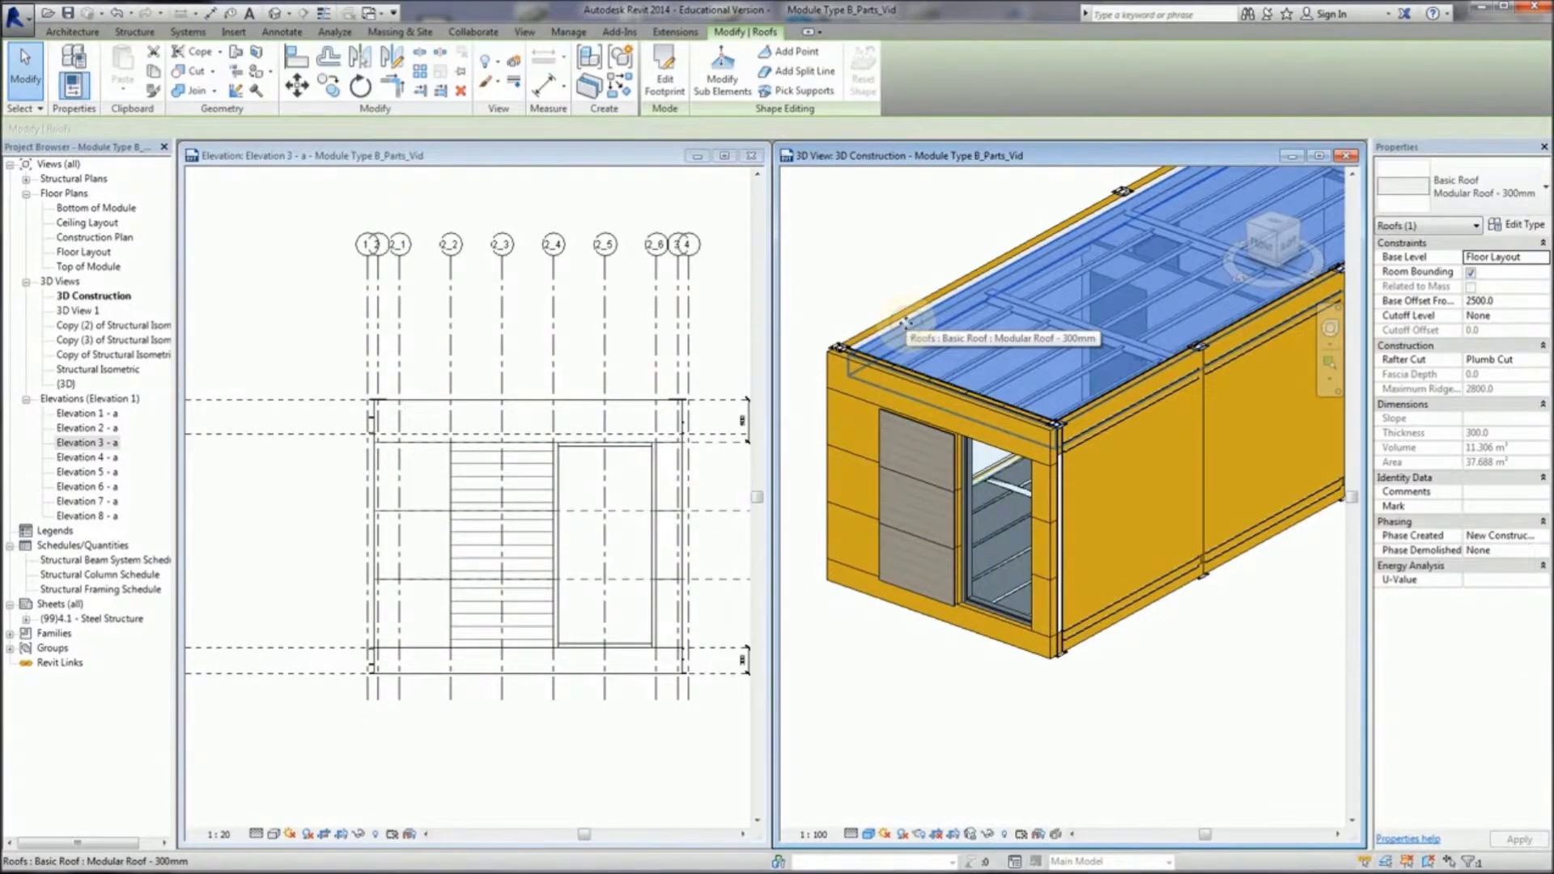
right_click(904, 323)
mouse_move(961, 402)
left_click(1129, 399)
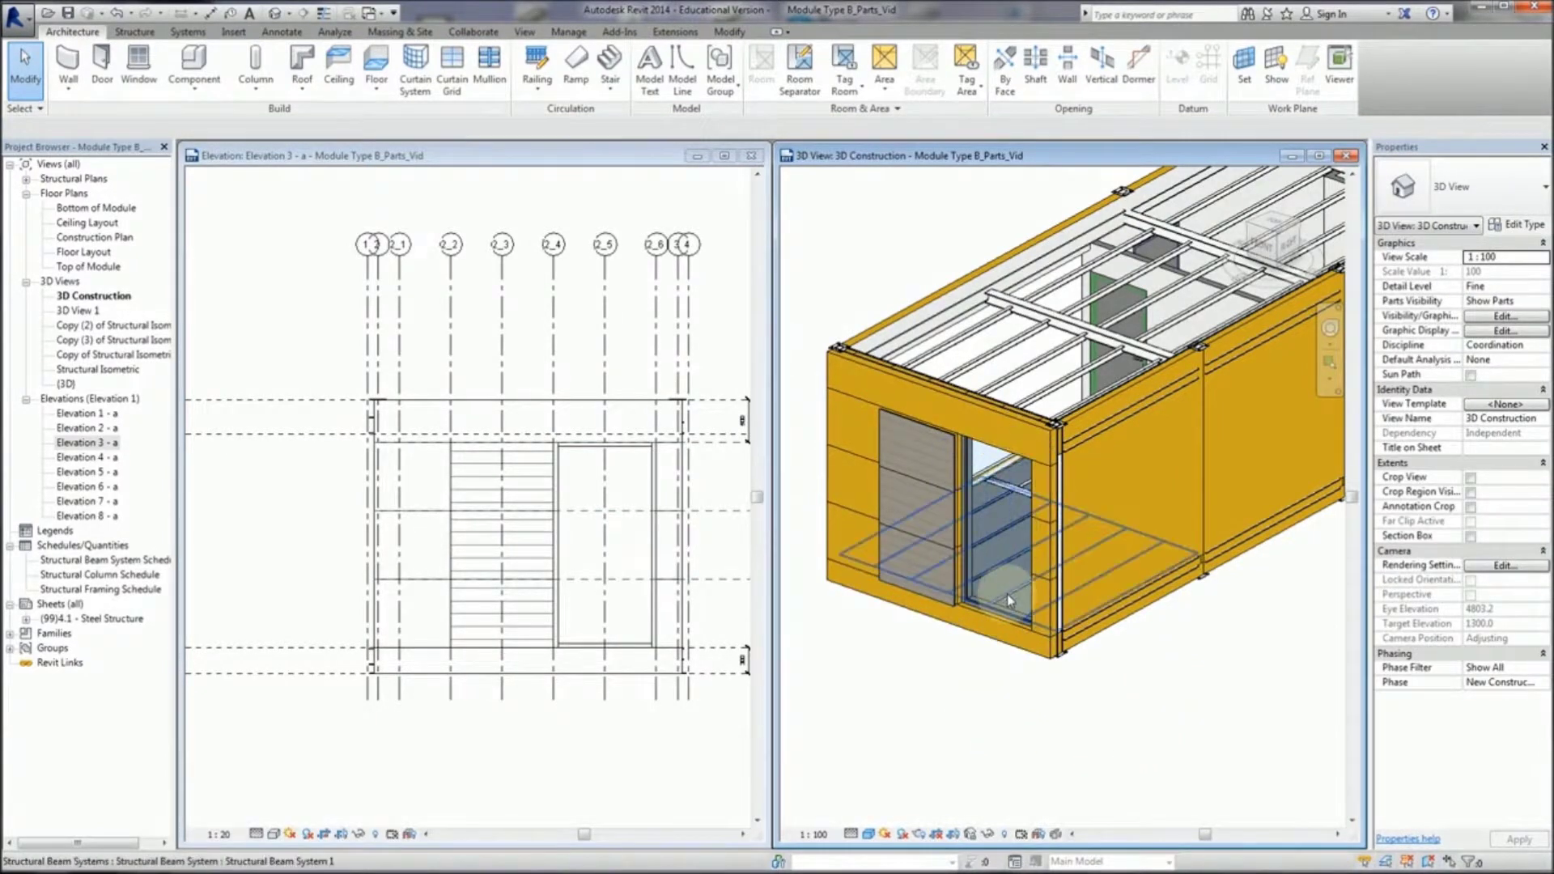
Step: Create a displacement set from the front wall's three clapboard siding parts and displace it outward about 4400 mm along Y
middle_click_drag(976, 698, 947, 680, "shift")
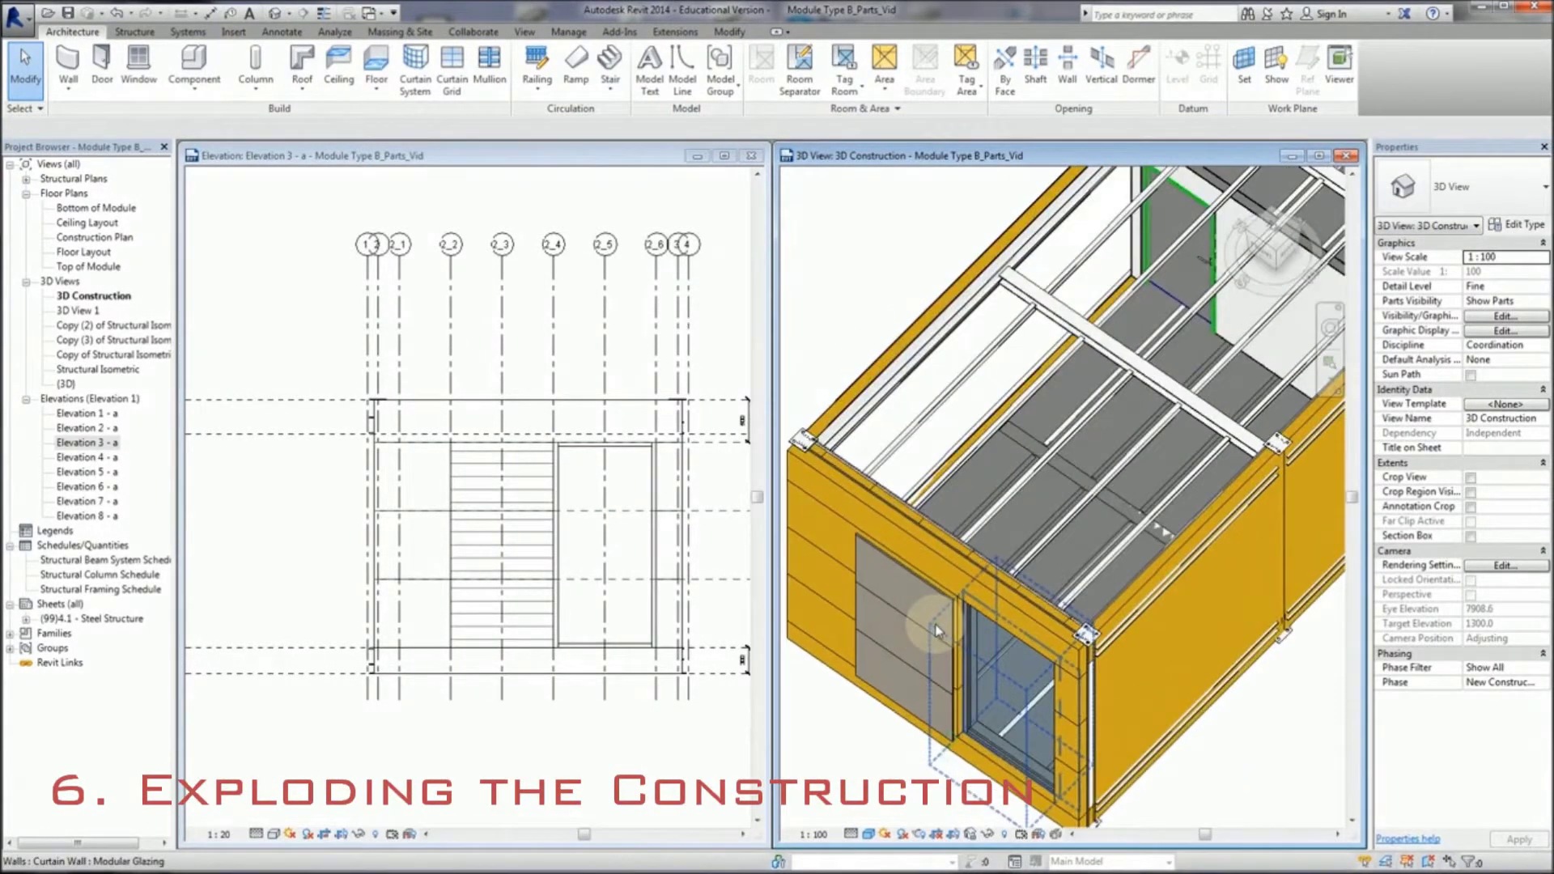
scroll(935, 660, "up", 5)
scroll(1097, 491, "down", 2)
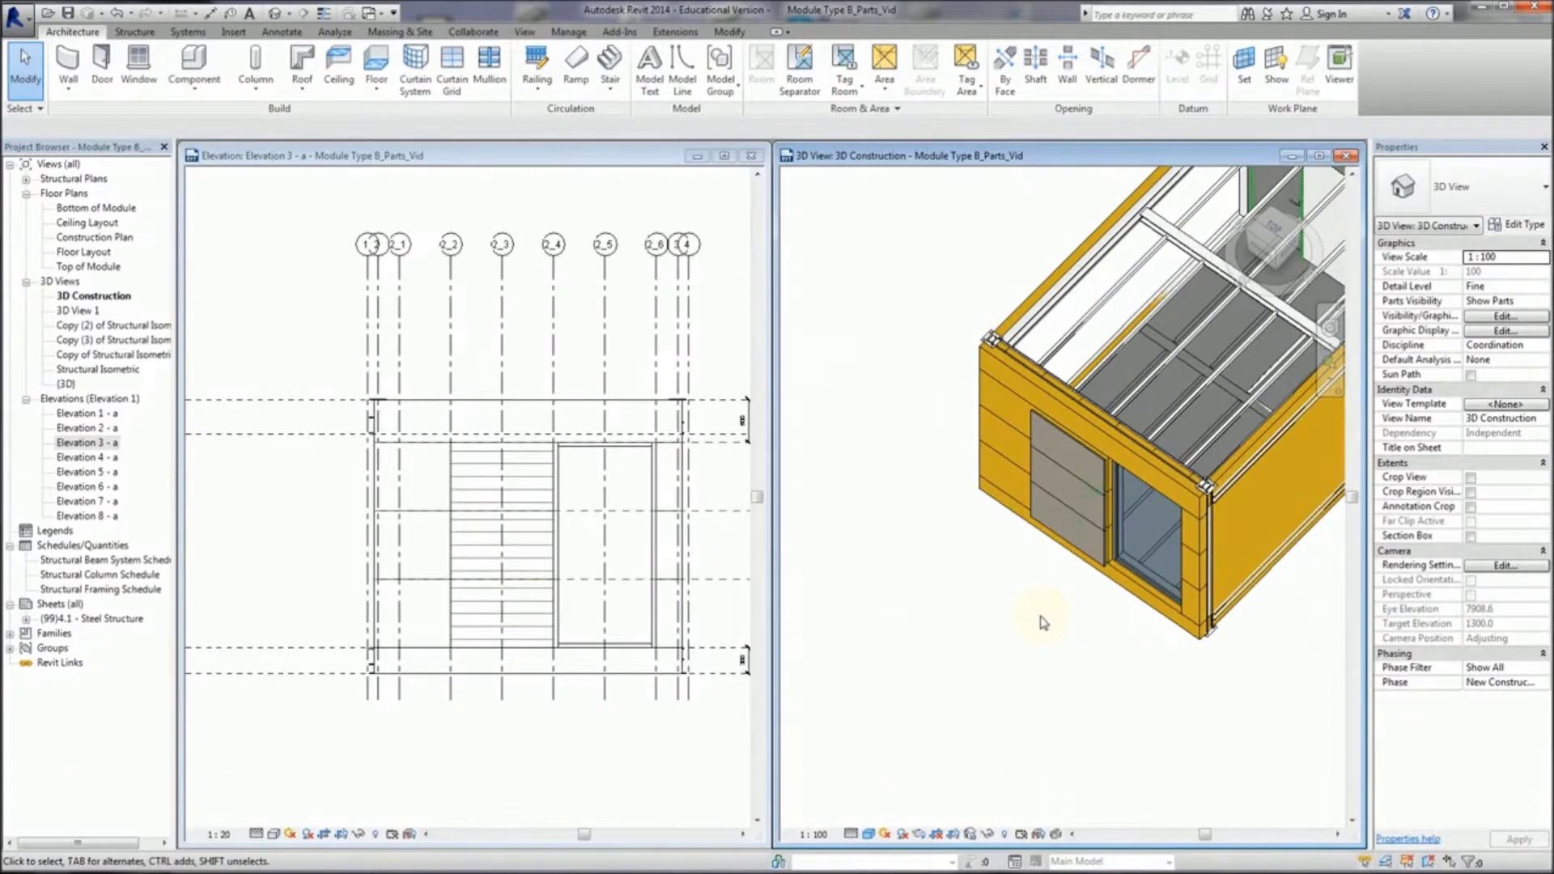
left_click(1066, 530)
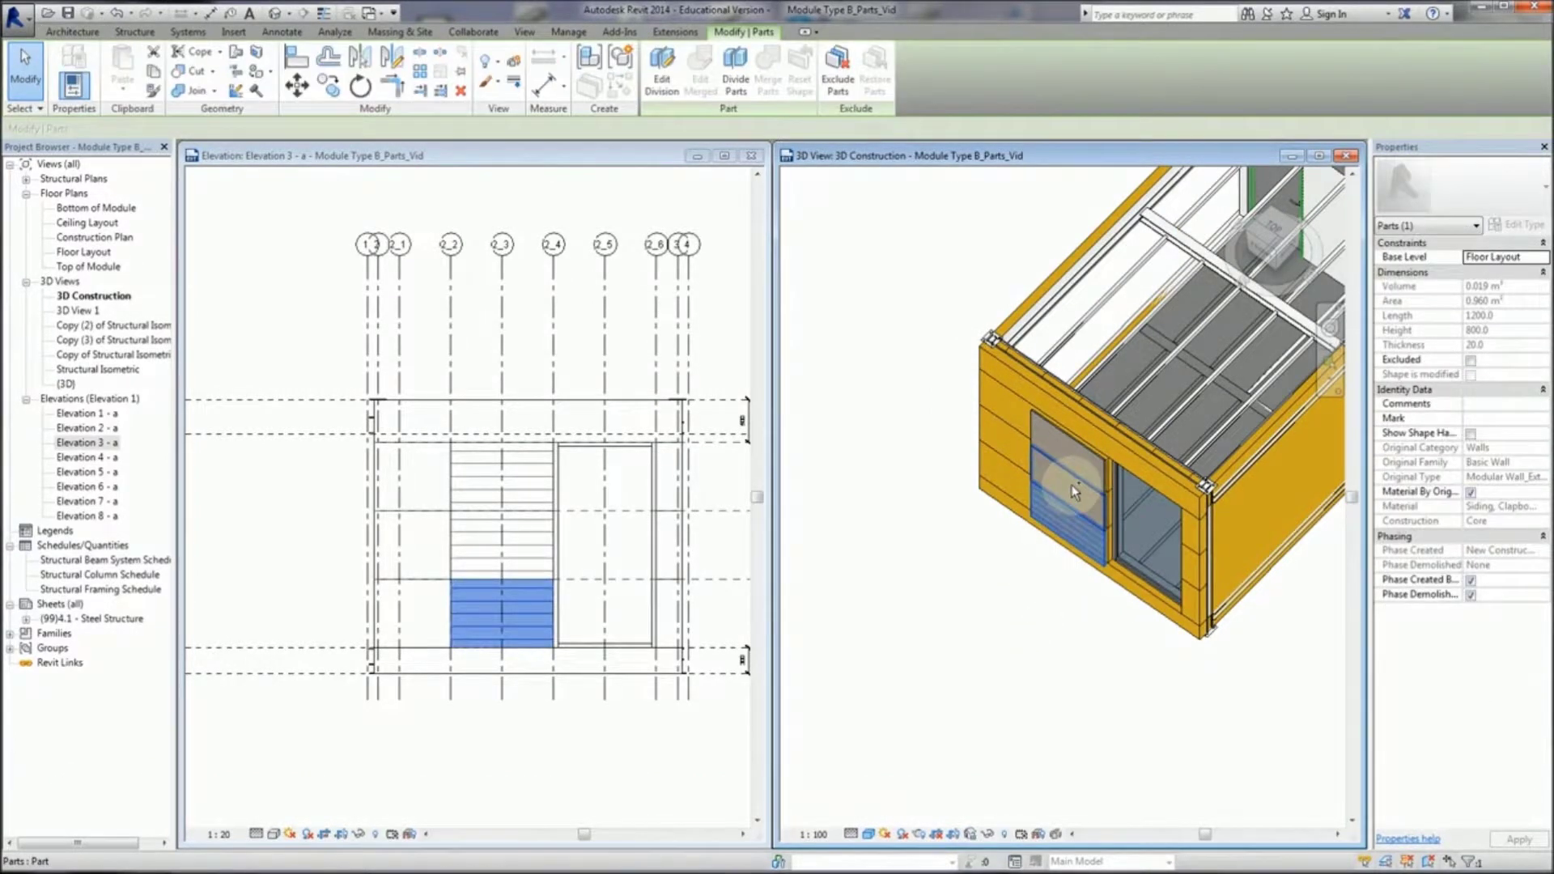
left_click(1072, 474, "ctrl")
left_click(1068, 437, "ctrl")
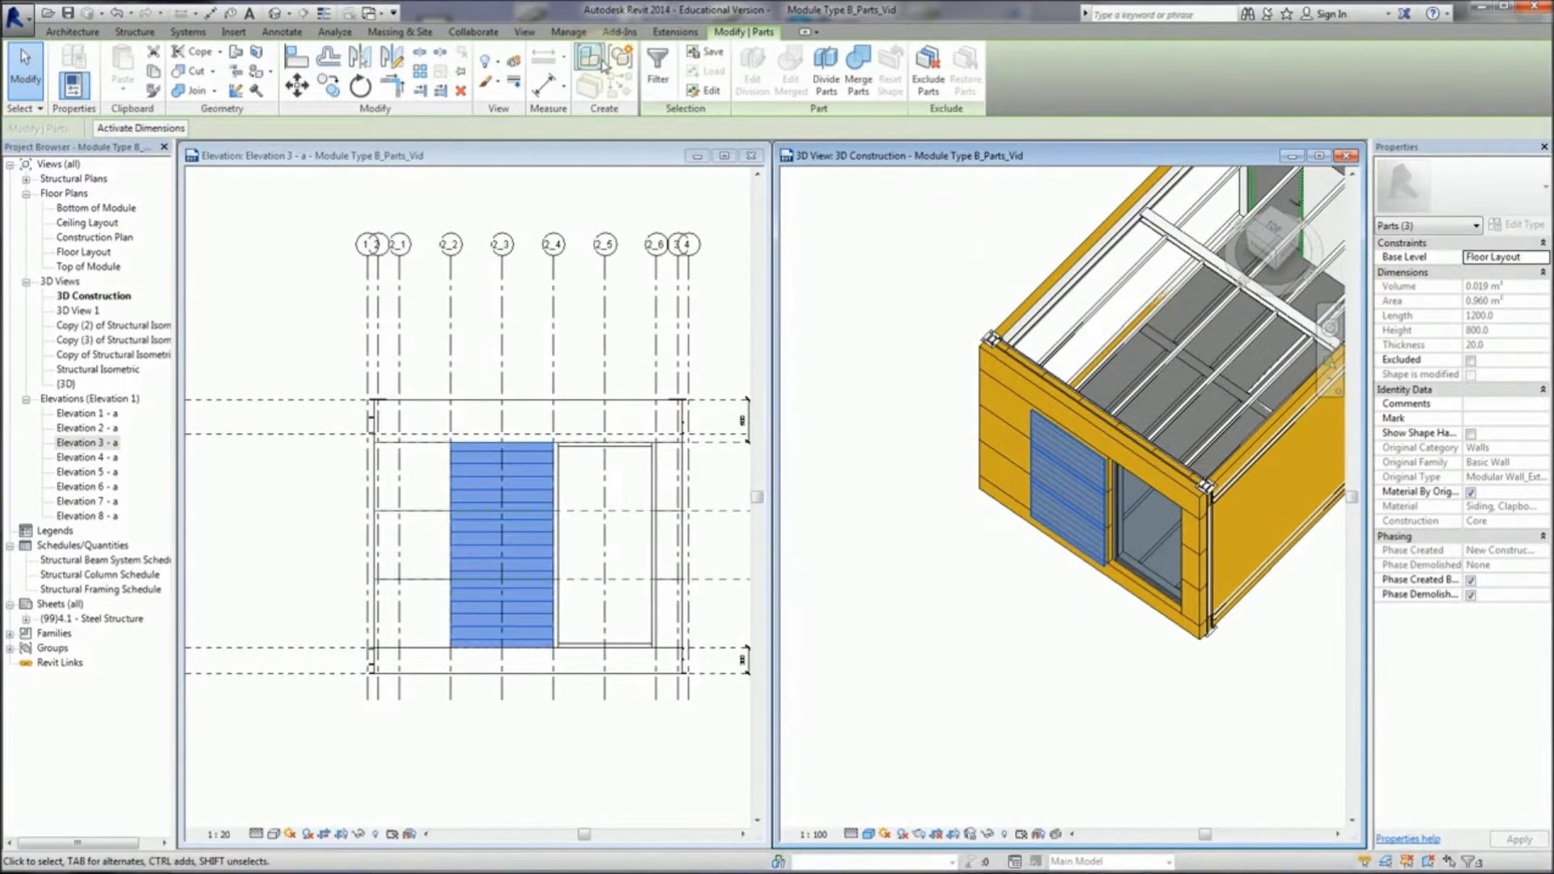
left_click(513, 67)
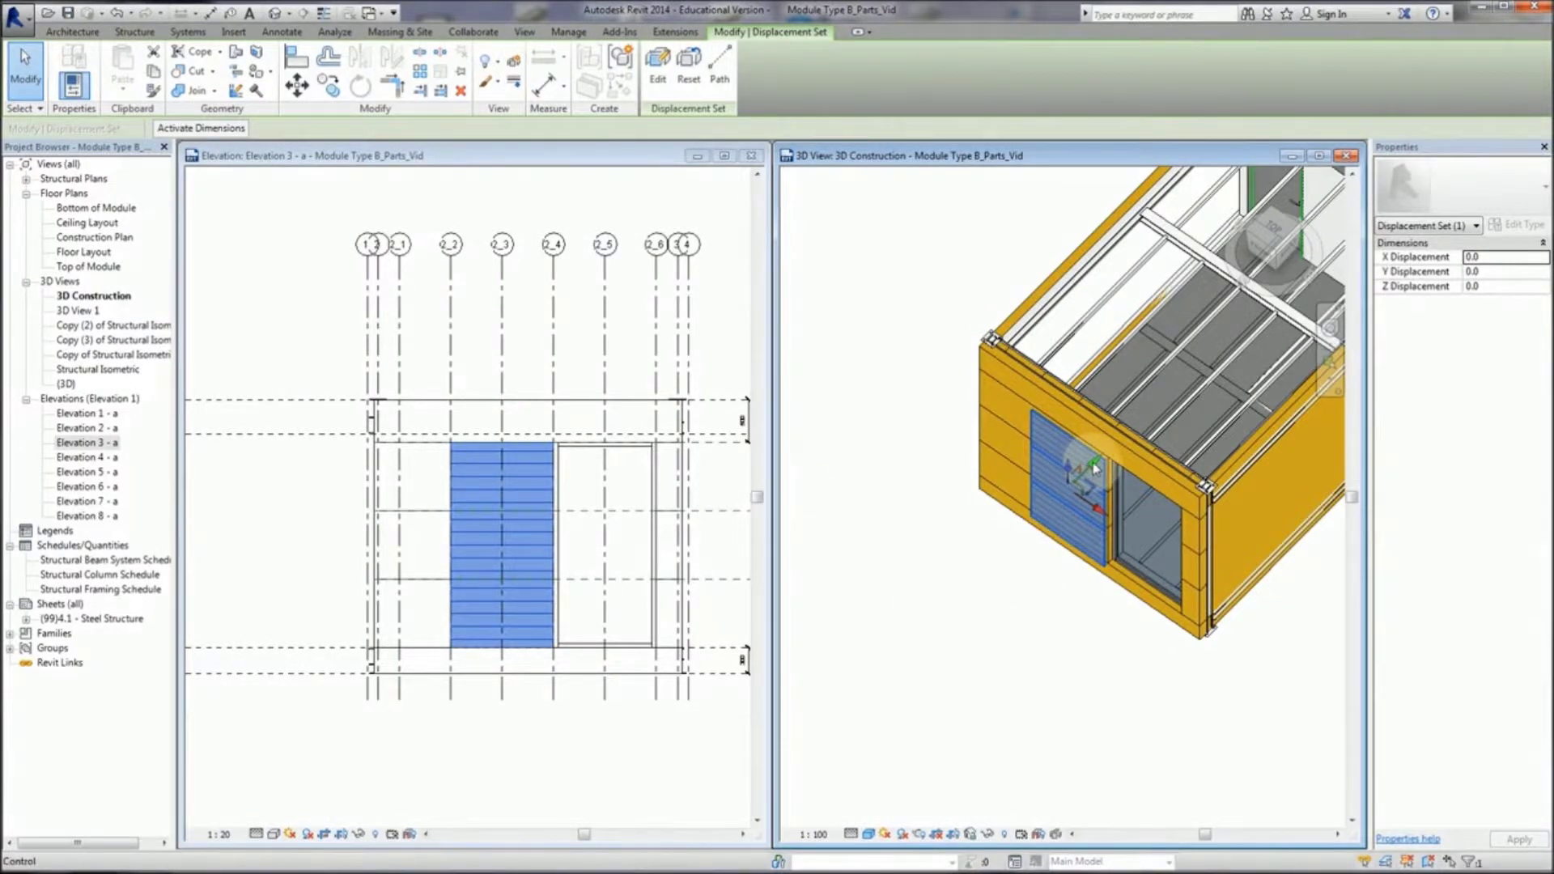
left_click_drag(1094, 468, 884, 698)
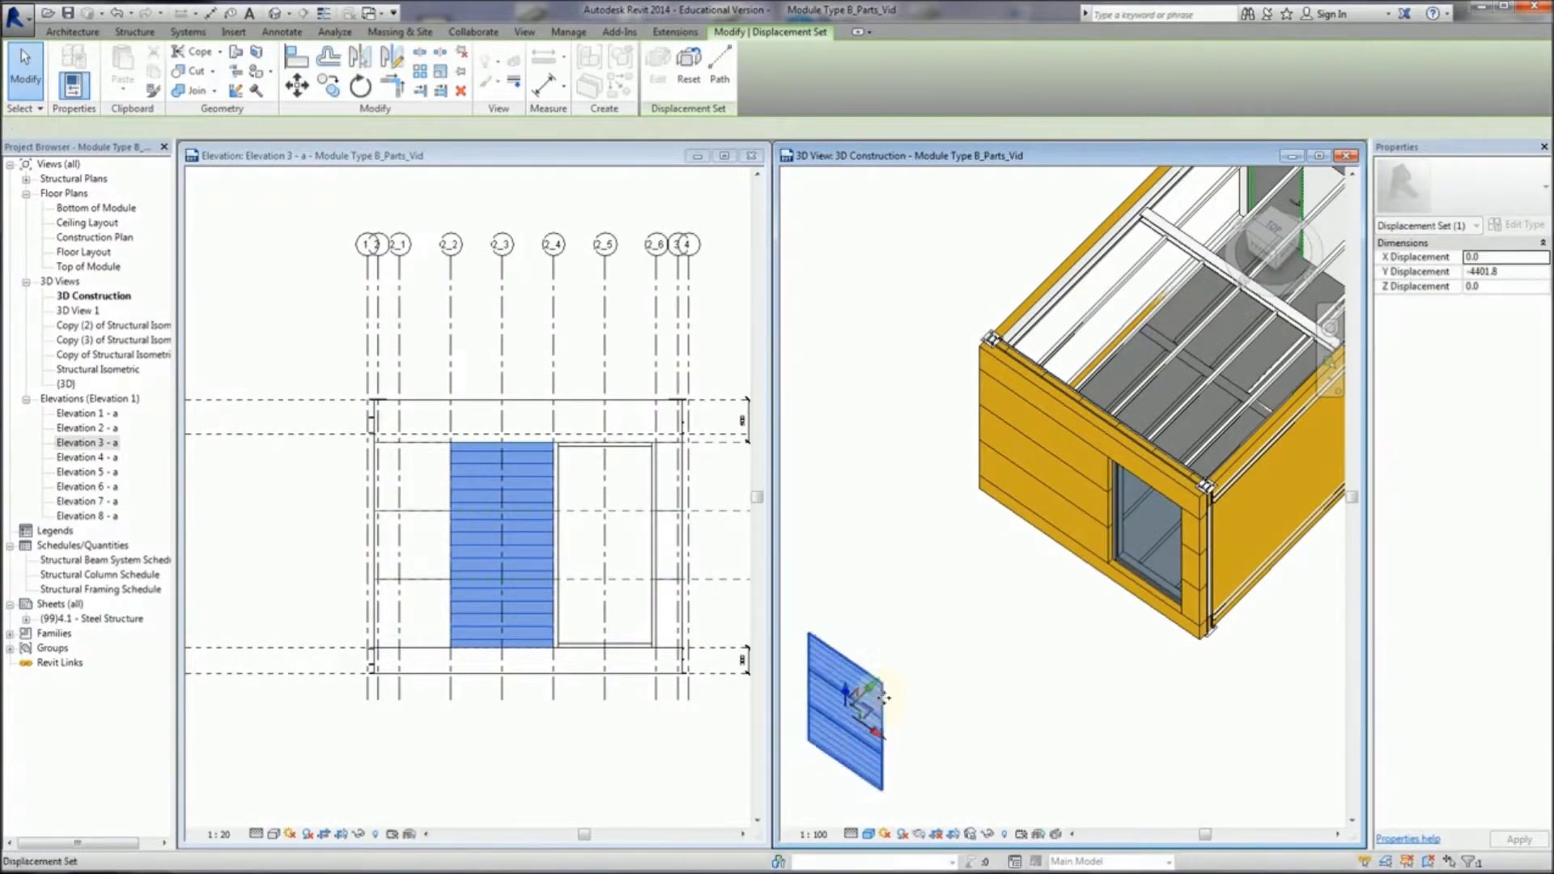
left_click(982, 714)
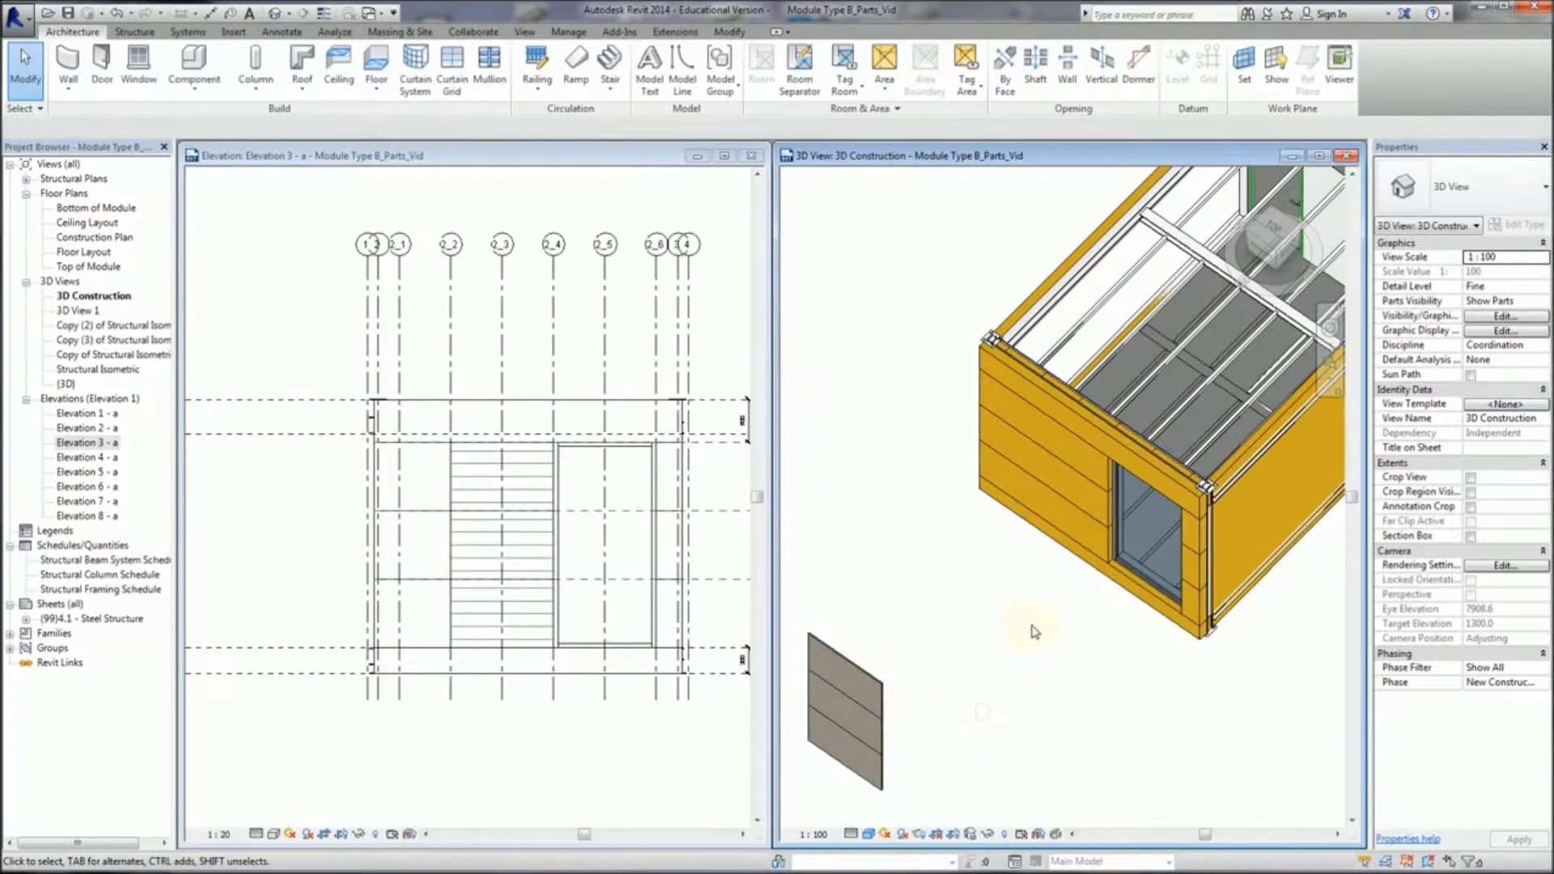
Step: Exclude the front wall's lowest and uppermost Rock Wool strips to expose the steel beams behind them
left_click(1073, 558)
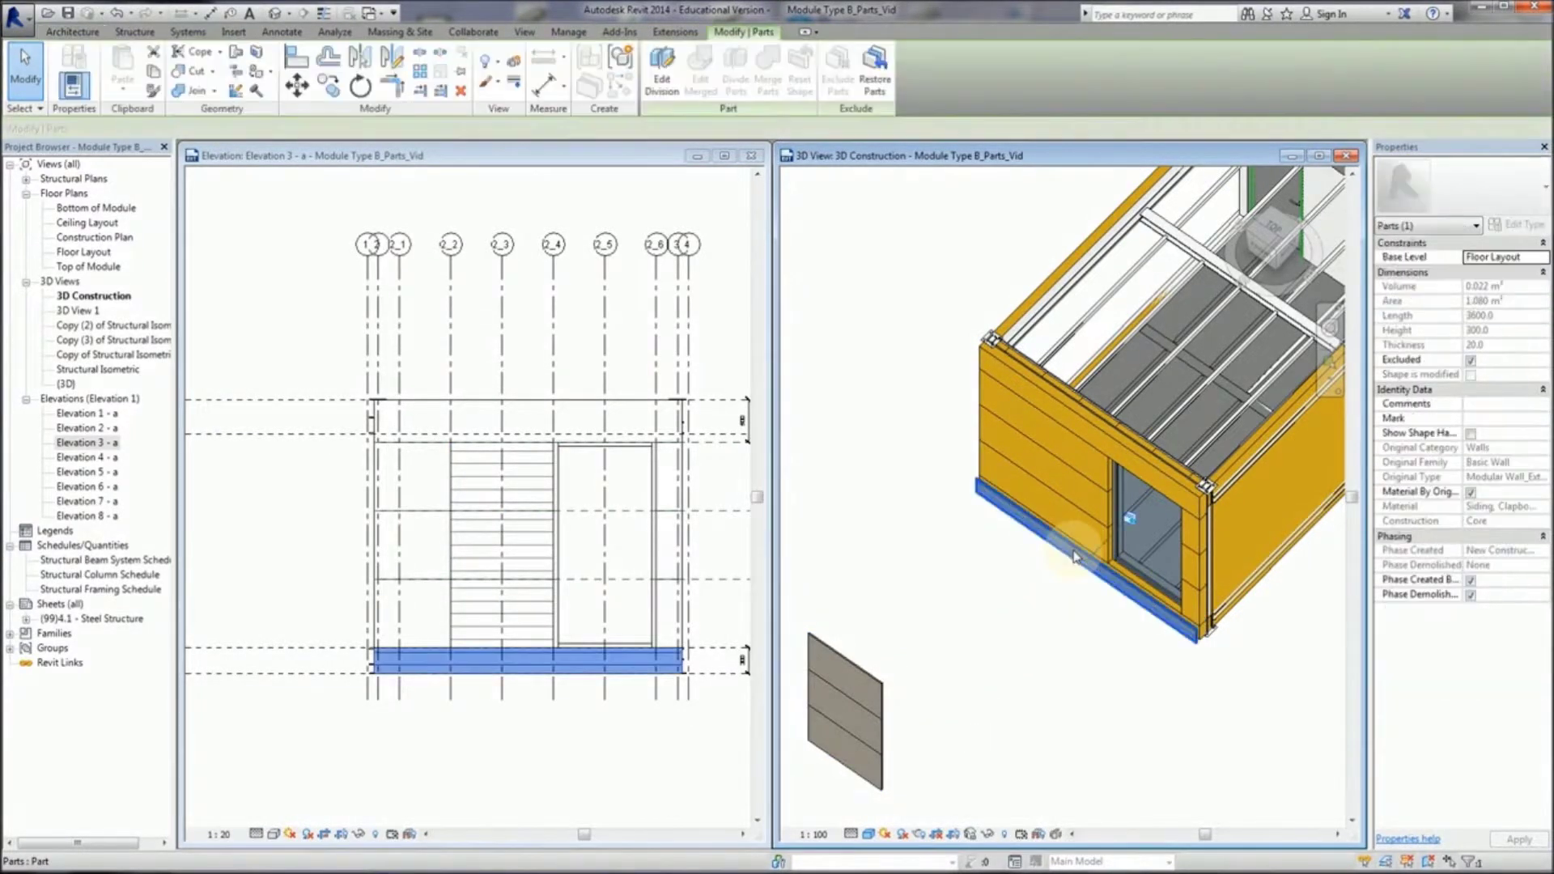
left_click(1052, 616)
middle_click_drag(1052, 615, 1034, 488, "shift")
scroll(1058, 694, "down", 3)
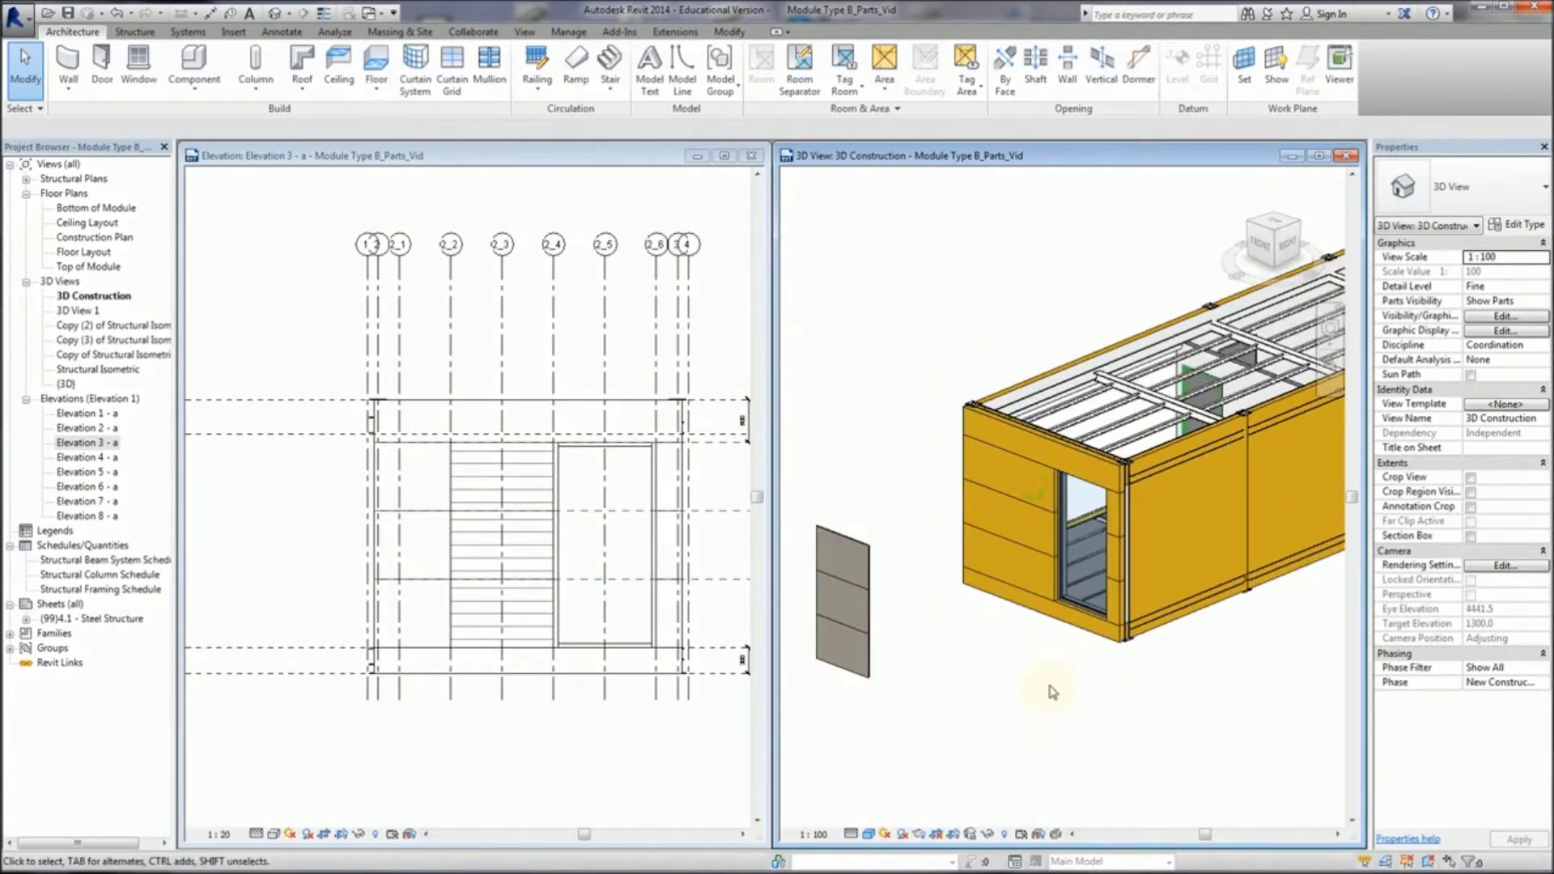
middle_click_drag(1058, 694, 1174, 603, "shift")
scroll(1174, 603, "up", 4)
left_click(1173, 603)
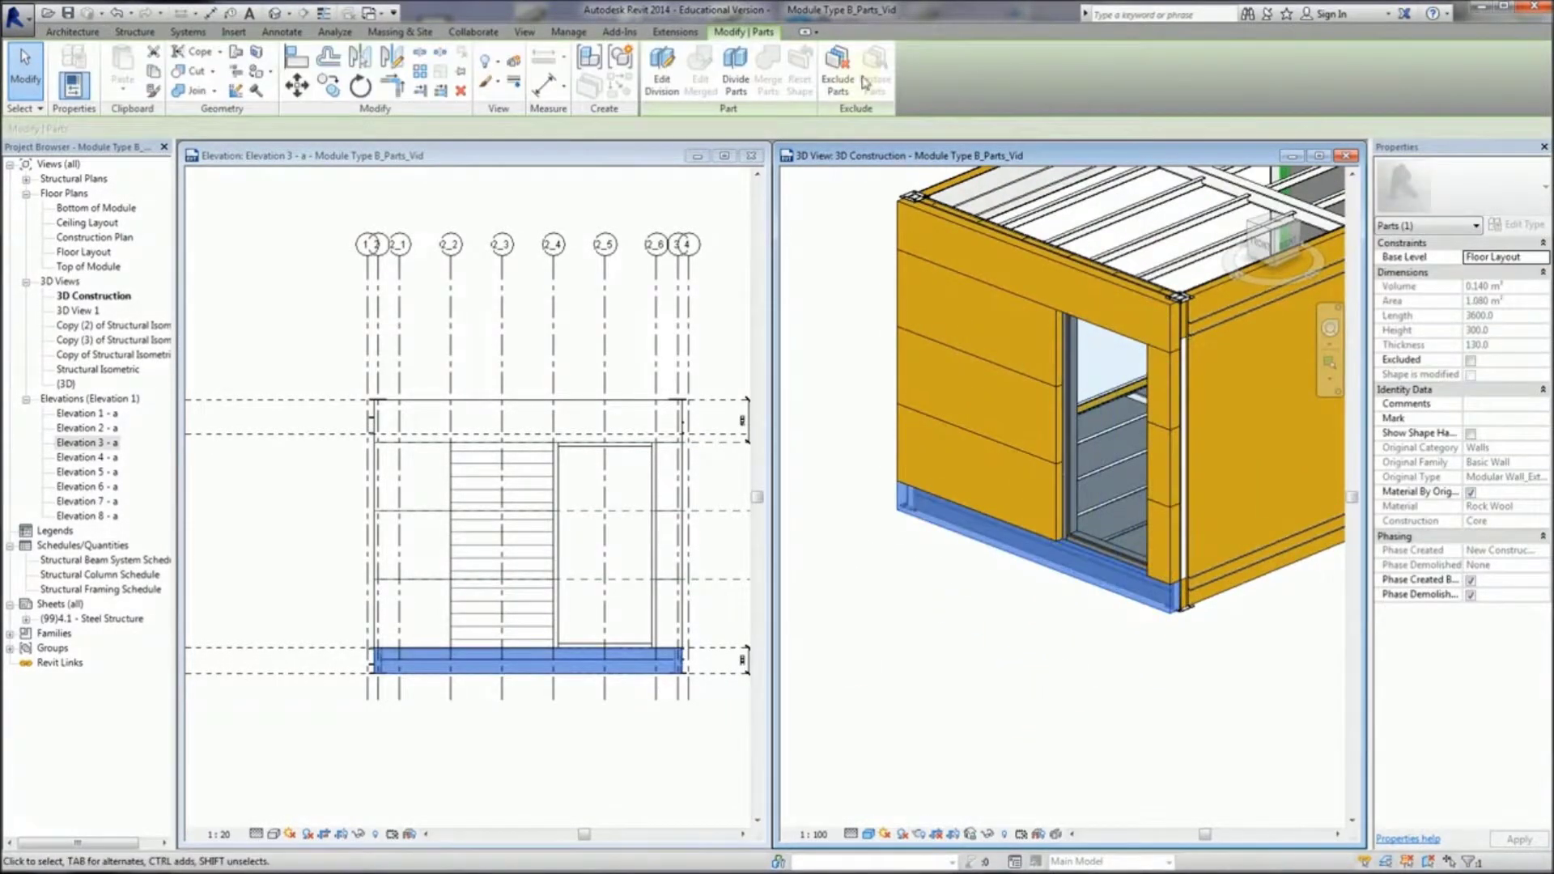
left_click(837, 71)
left_click(944, 247)
left_click(838, 72)
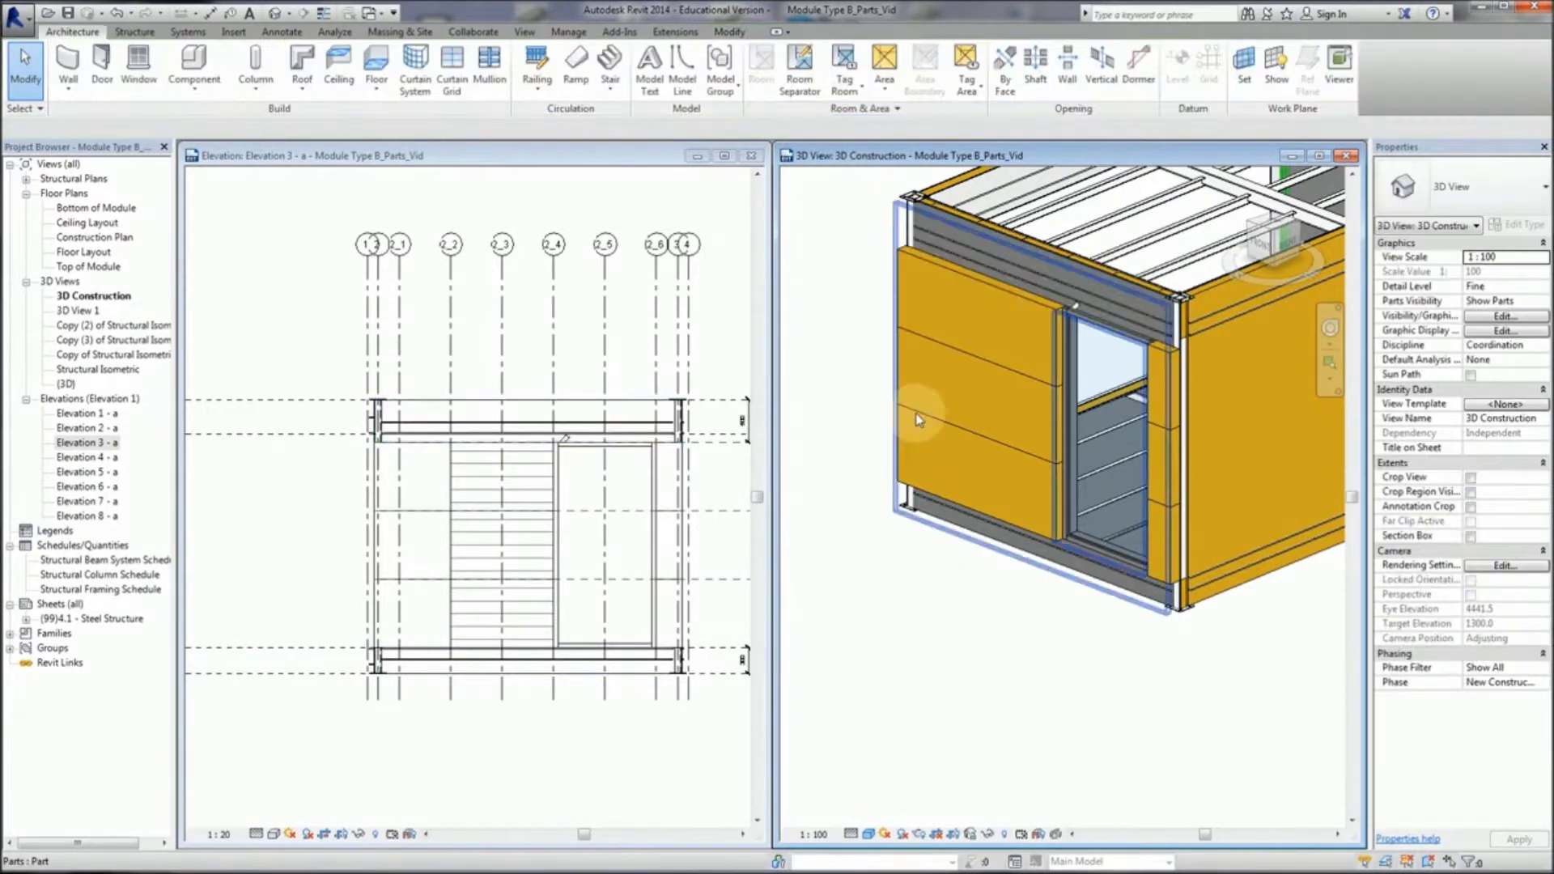
Step: Merge the three narrow Rock Wool parts between the front door and the module corner into one part
scroll(1124, 524, "down", 3)
left_click(1119, 518)
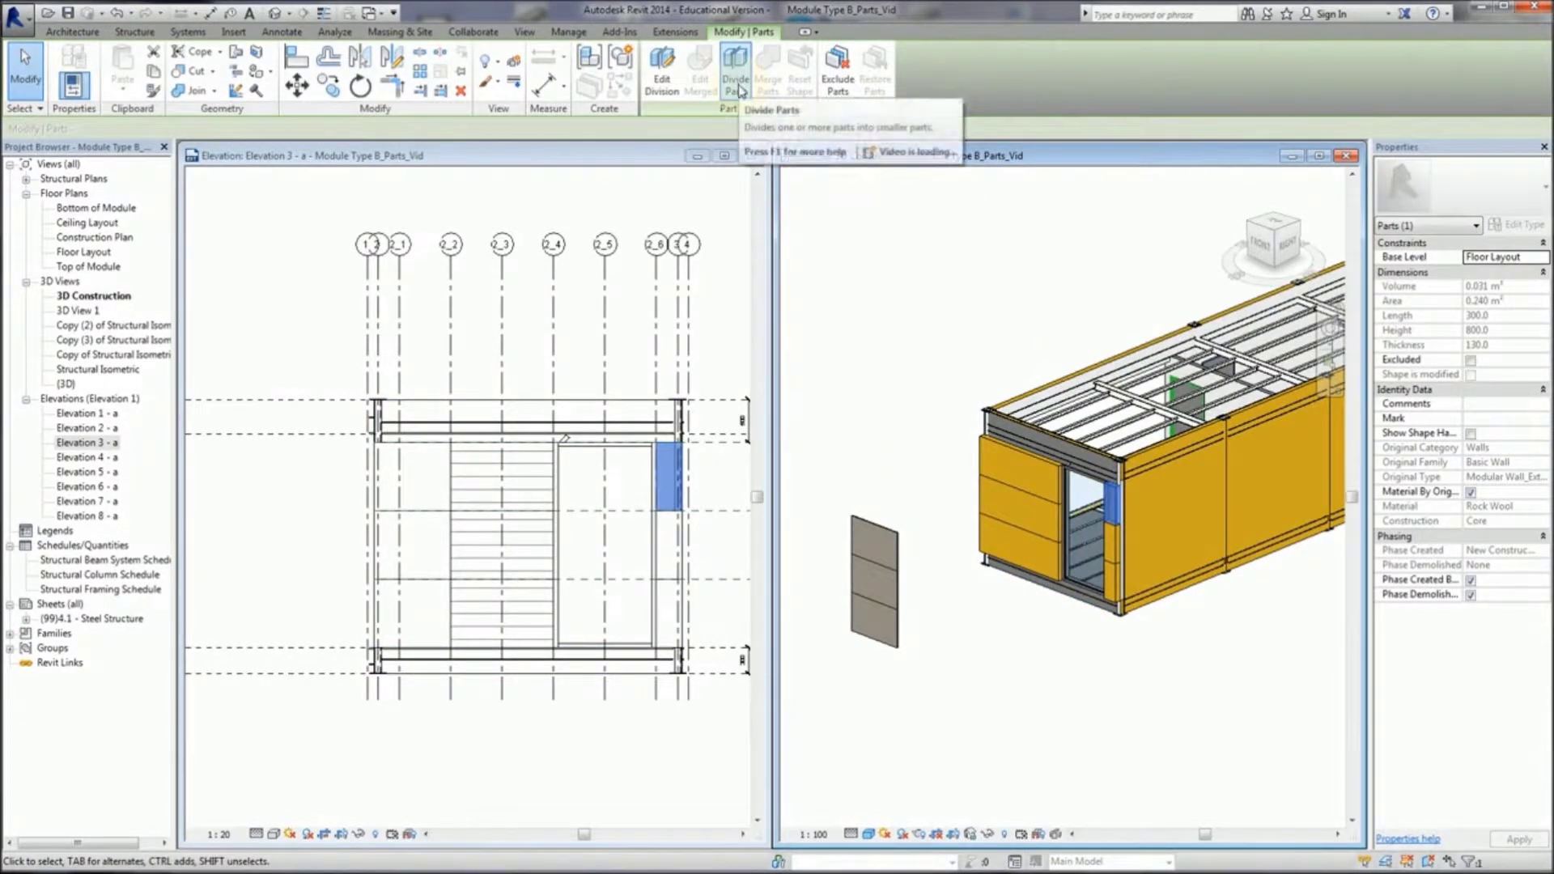
left_click(1123, 544, "ctrl")
left_click(1115, 589, "ctrl")
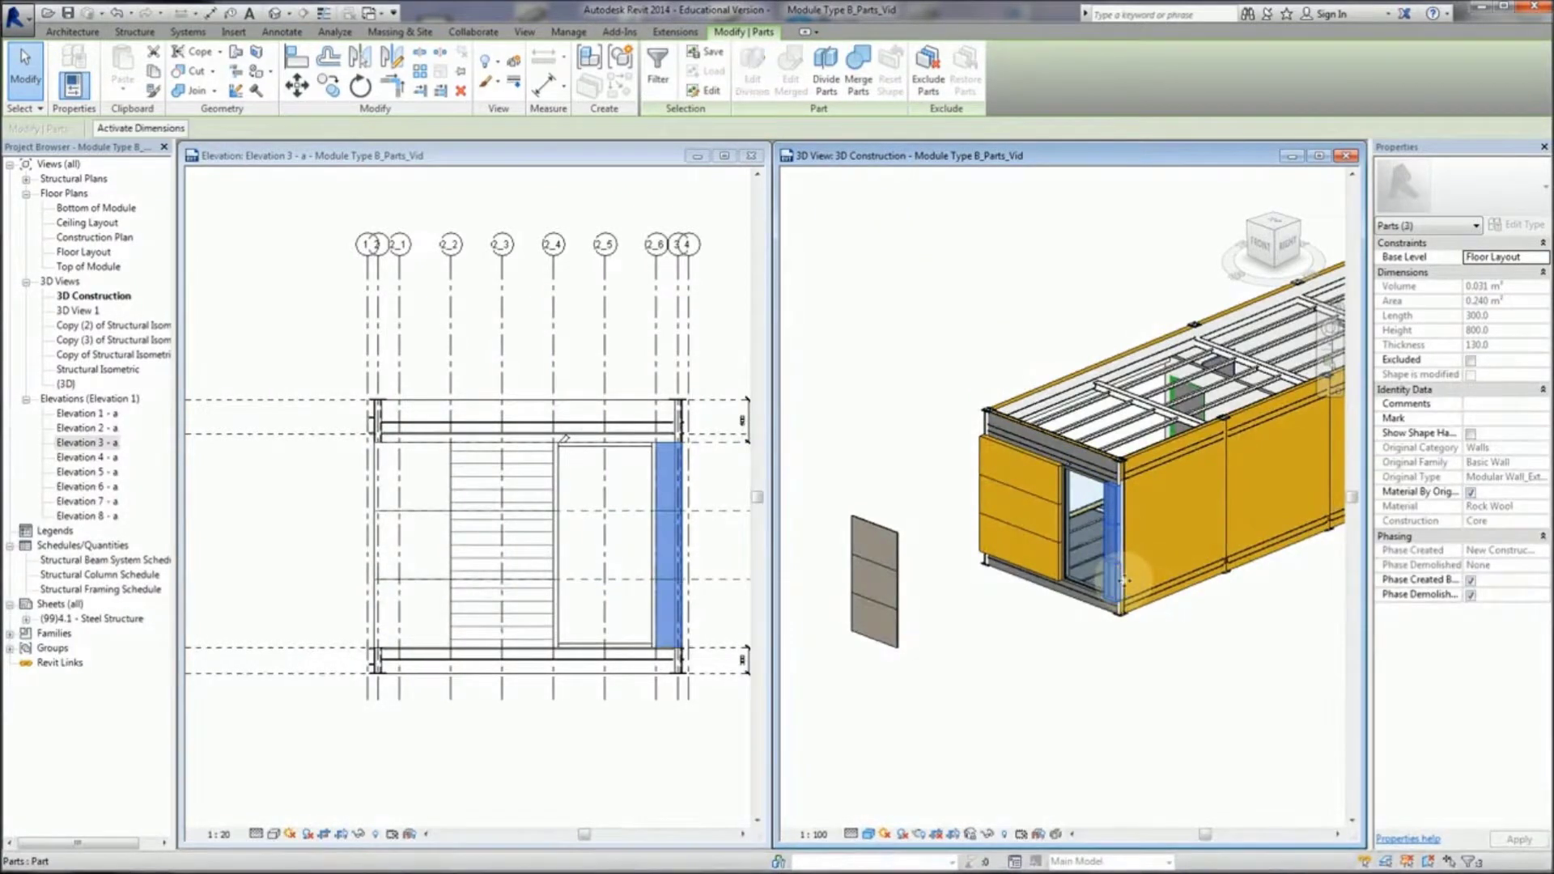
left_click(860, 79)
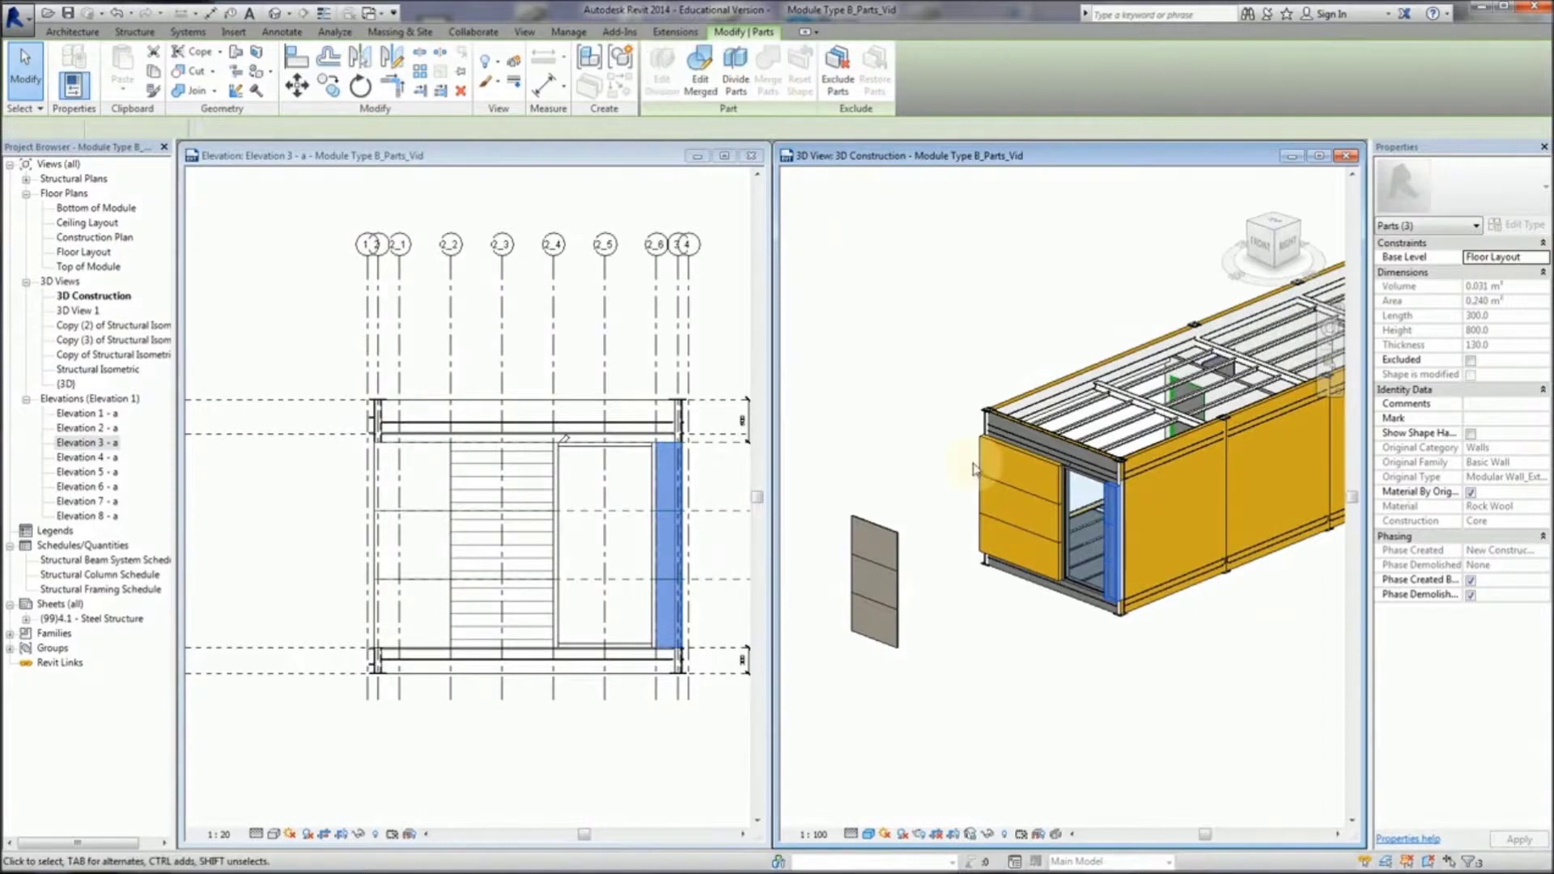
left_click(1036, 654)
scroll(1111, 647, "up", 1)
middle_click_drag(1112, 648, 1108, 669)
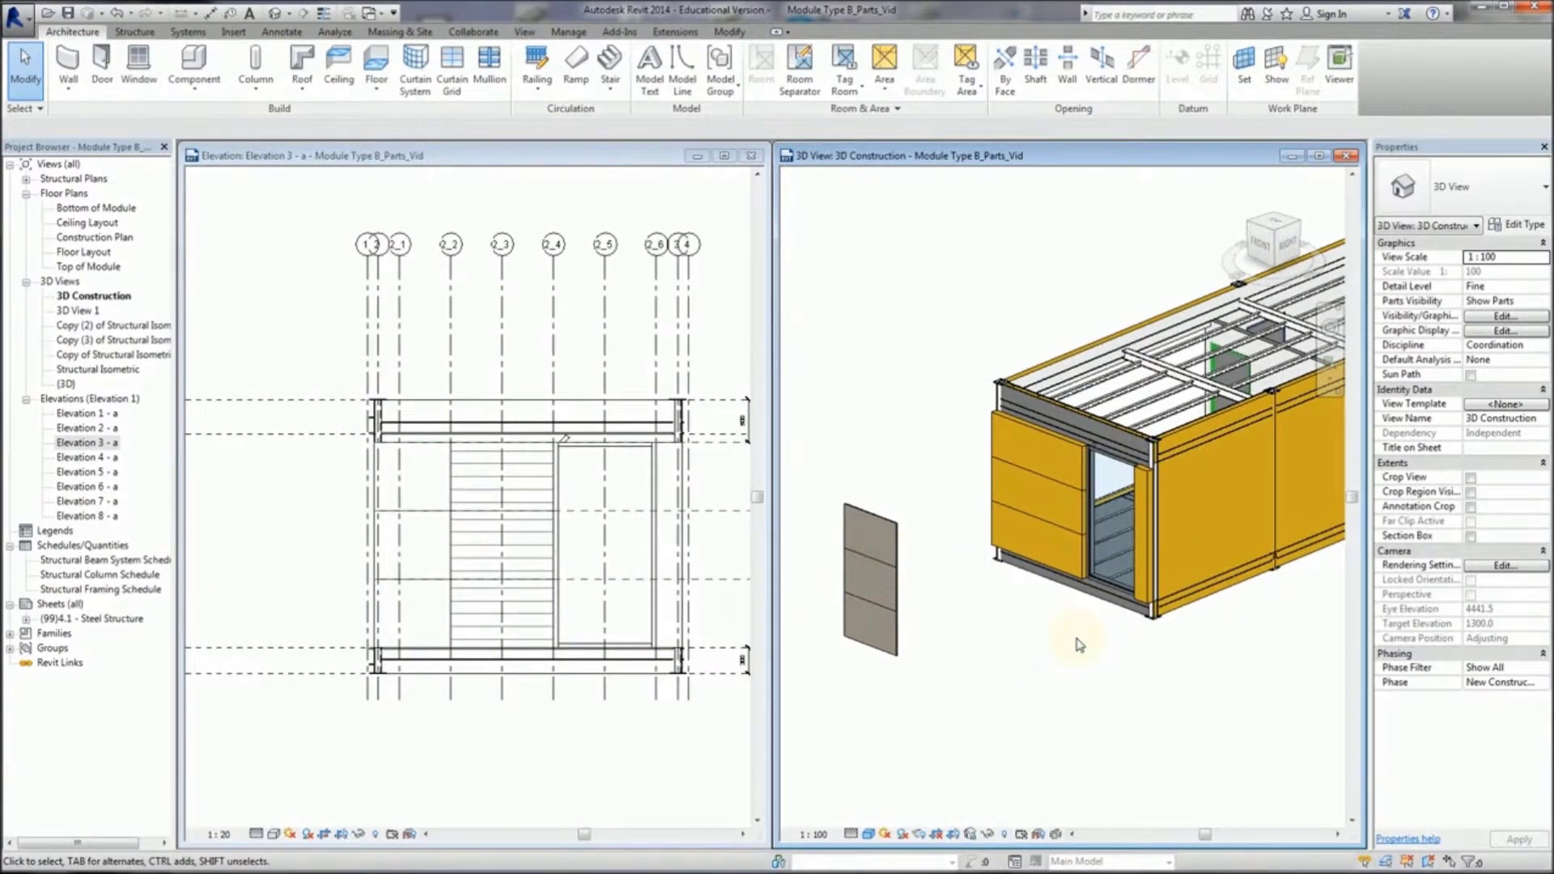
Step: Displace the front wall's three wide Rock Wool parts and the merged narrow part outward along Y as one set, behind the siding
left_click(1043, 537)
left_click(1050, 499, "ctrl")
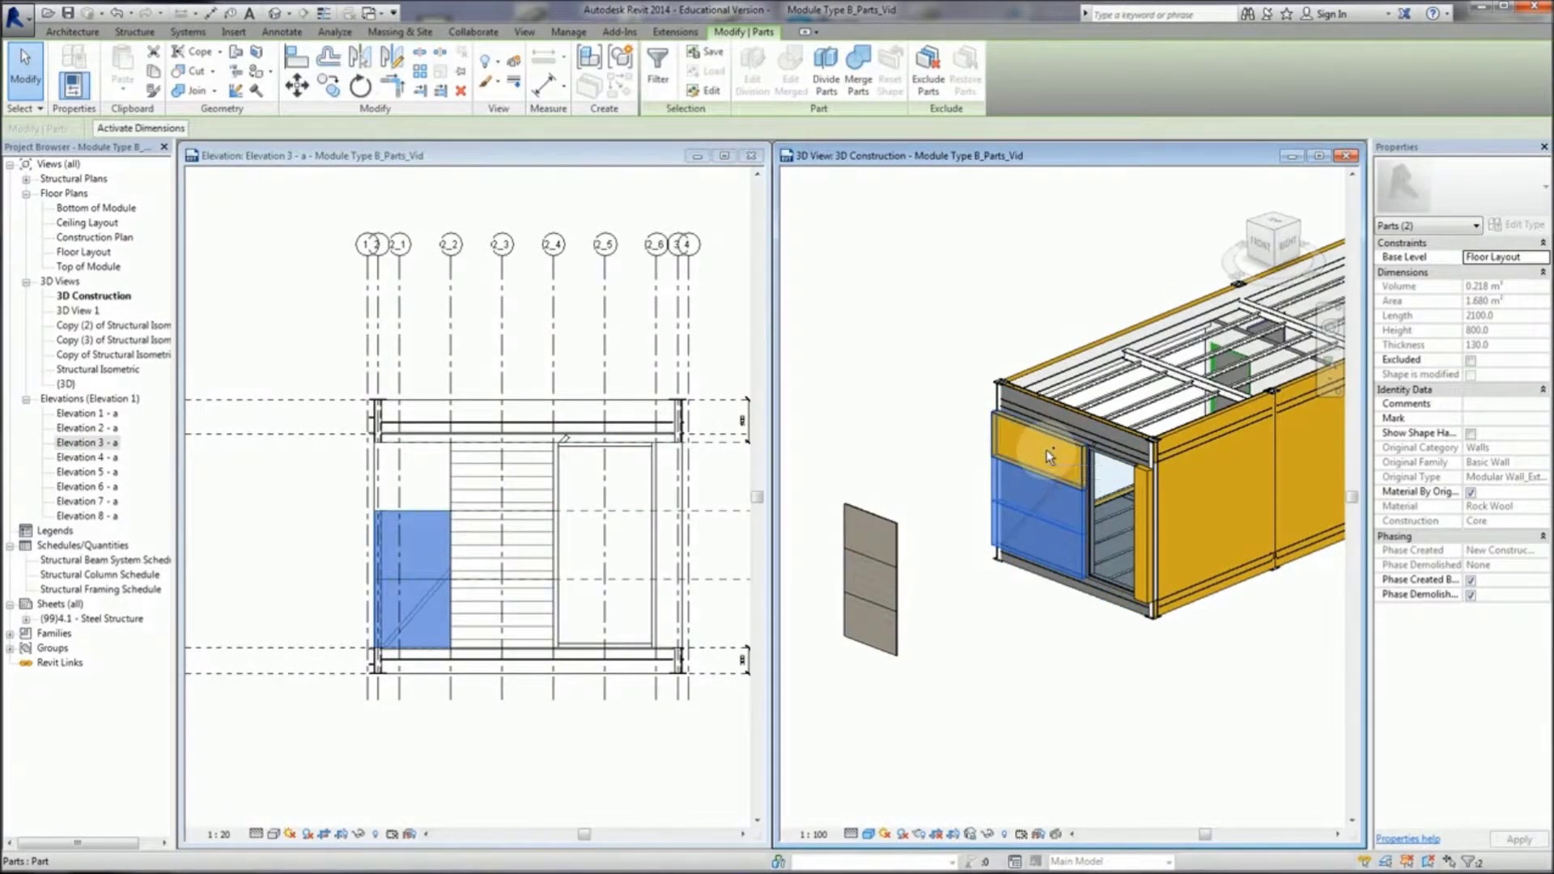
left_click(1046, 449, "ctrl")
left_click(1154, 516, "ctrl")
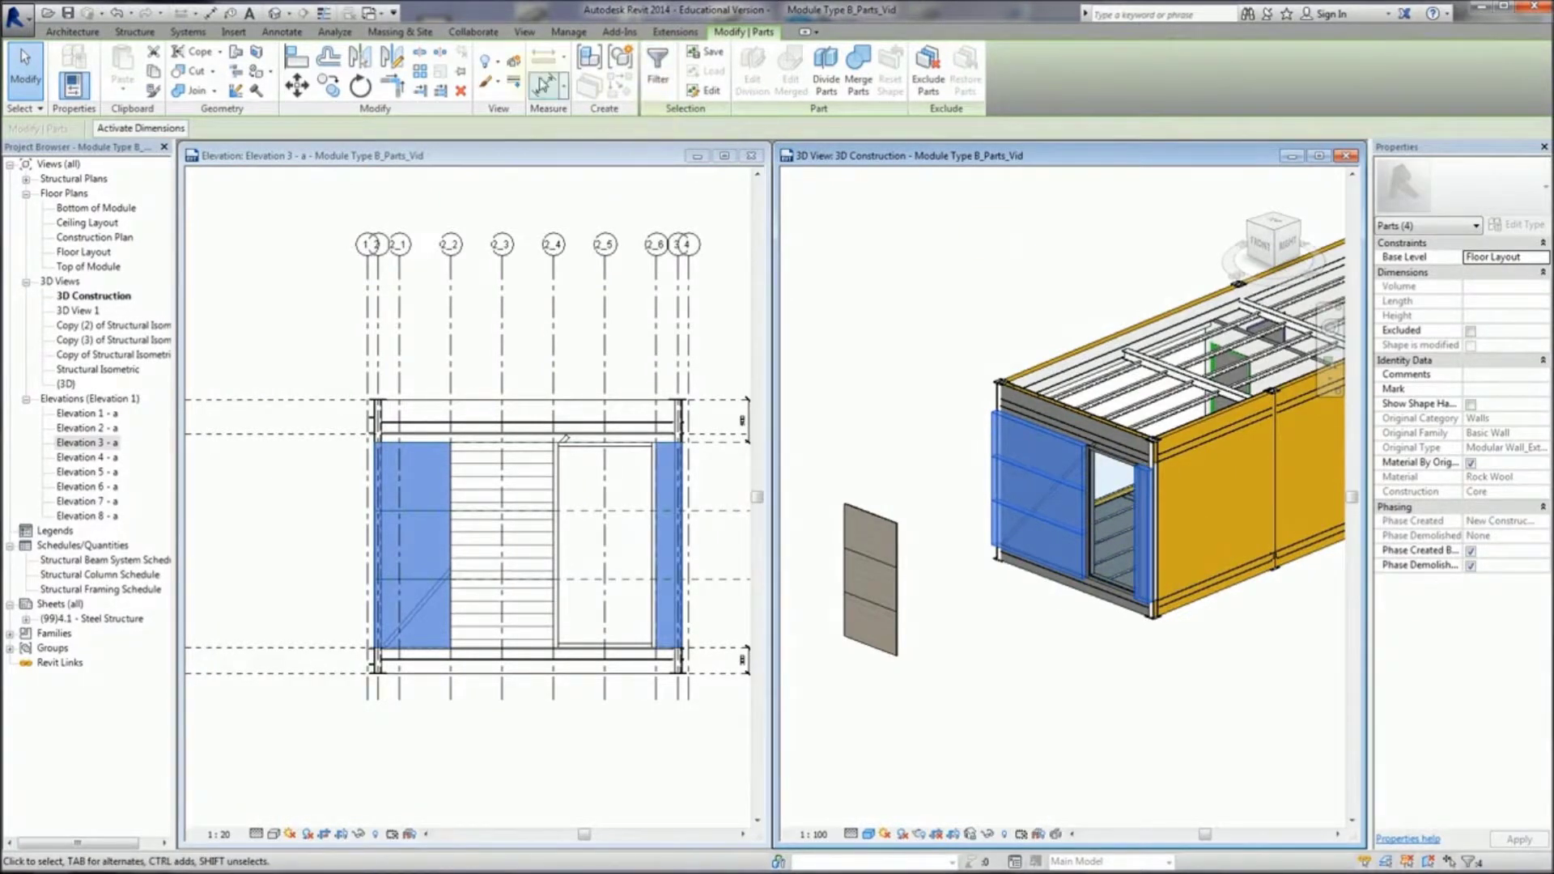
left_click(513, 61)
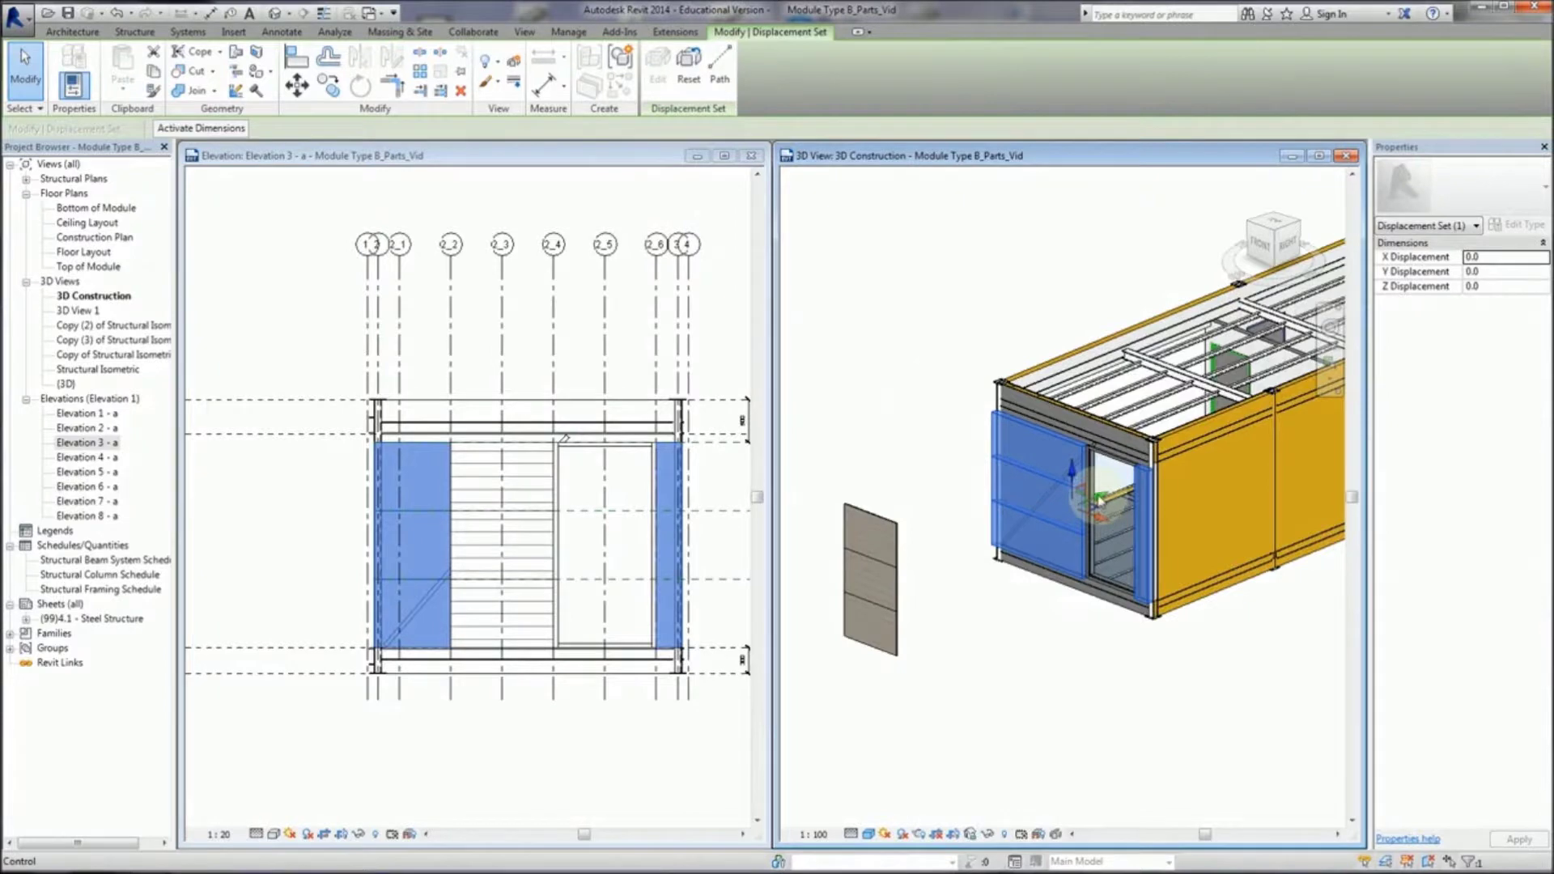
left_click_drag(1099, 509, 969, 559)
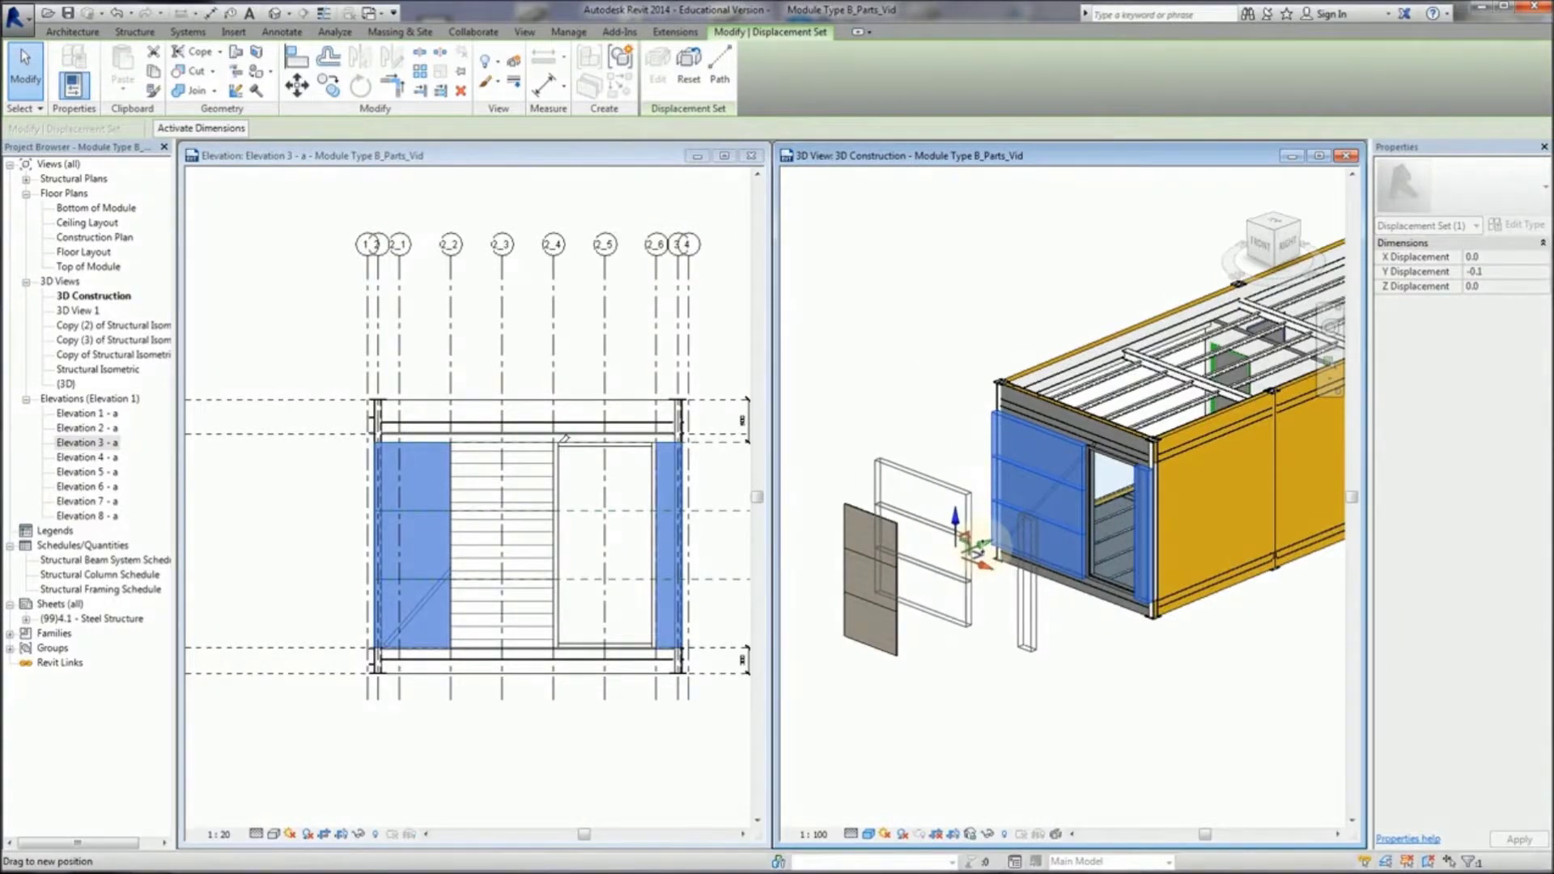
left_click(1102, 698)
scroll(1100, 506, "up", 2)
scroll(1099, 505, "up", 4)
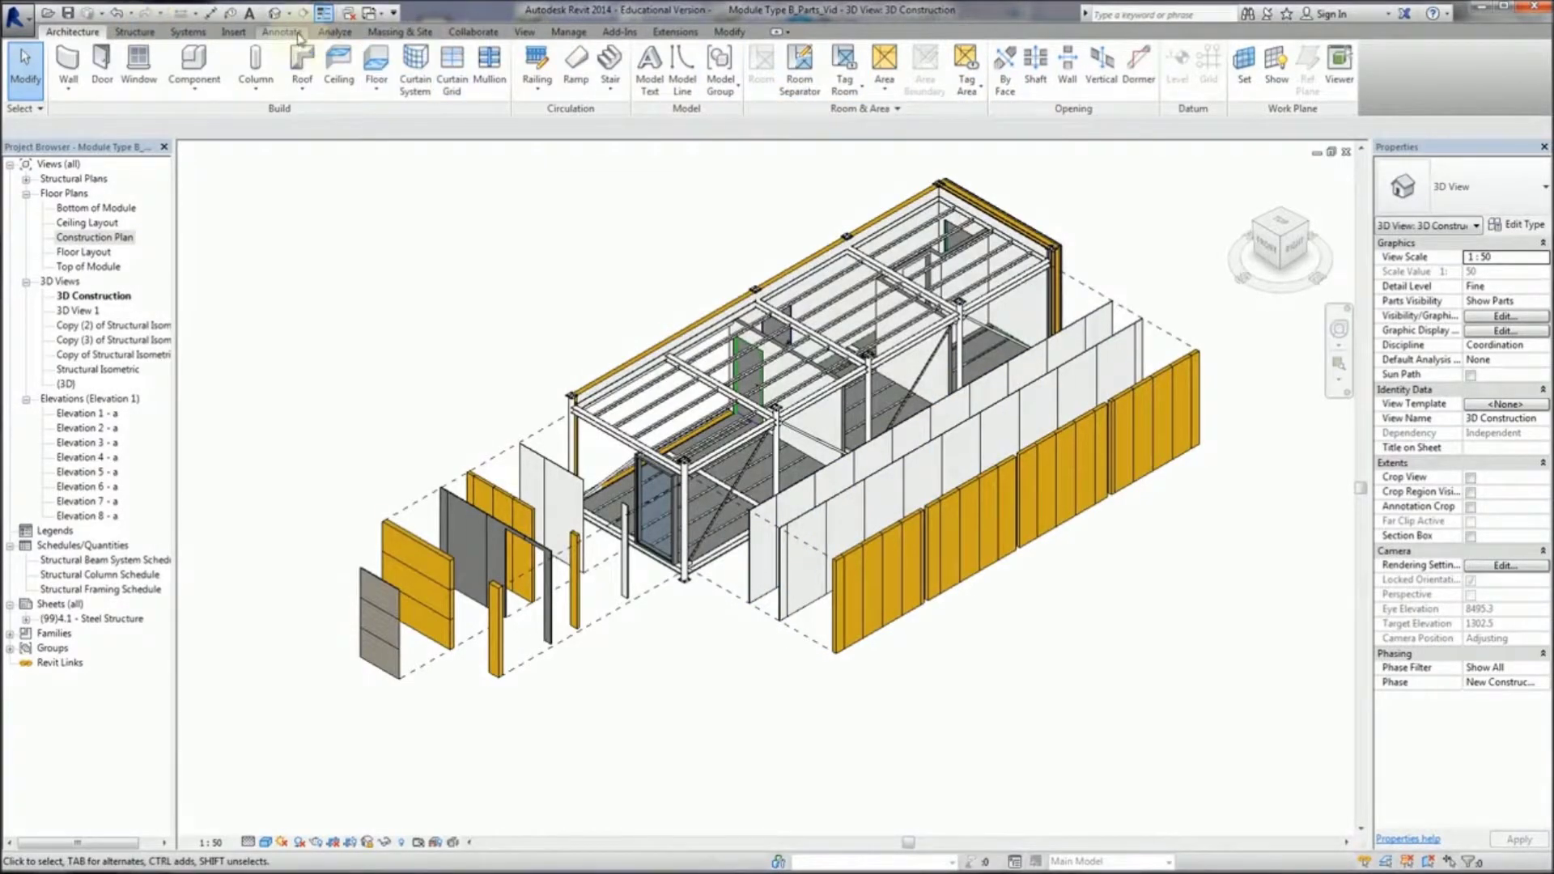
left_click(281, 32)
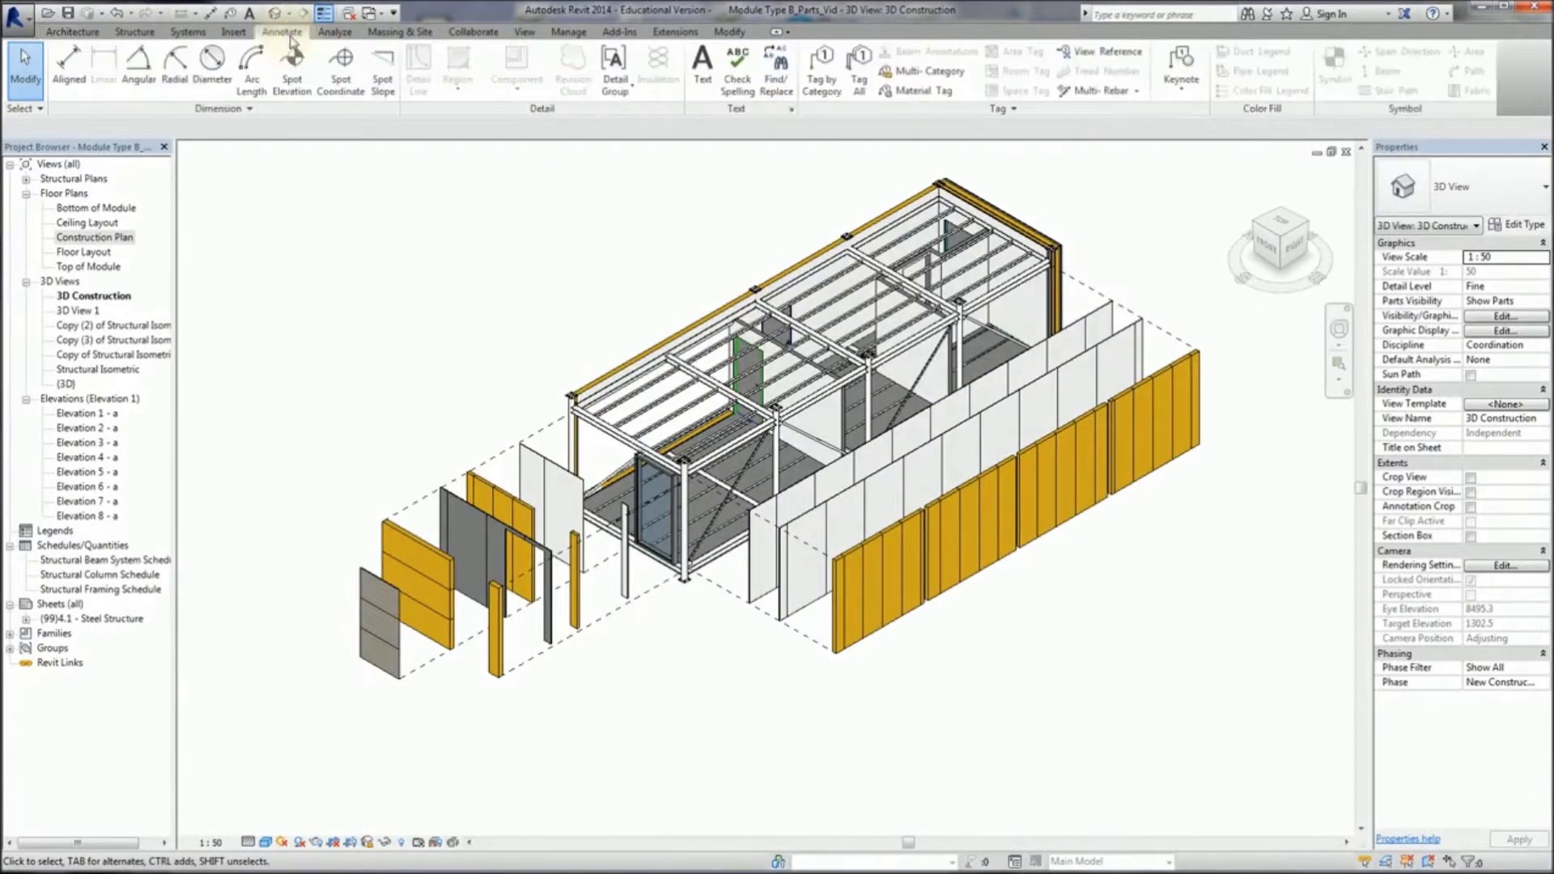
left_click(915, 91)
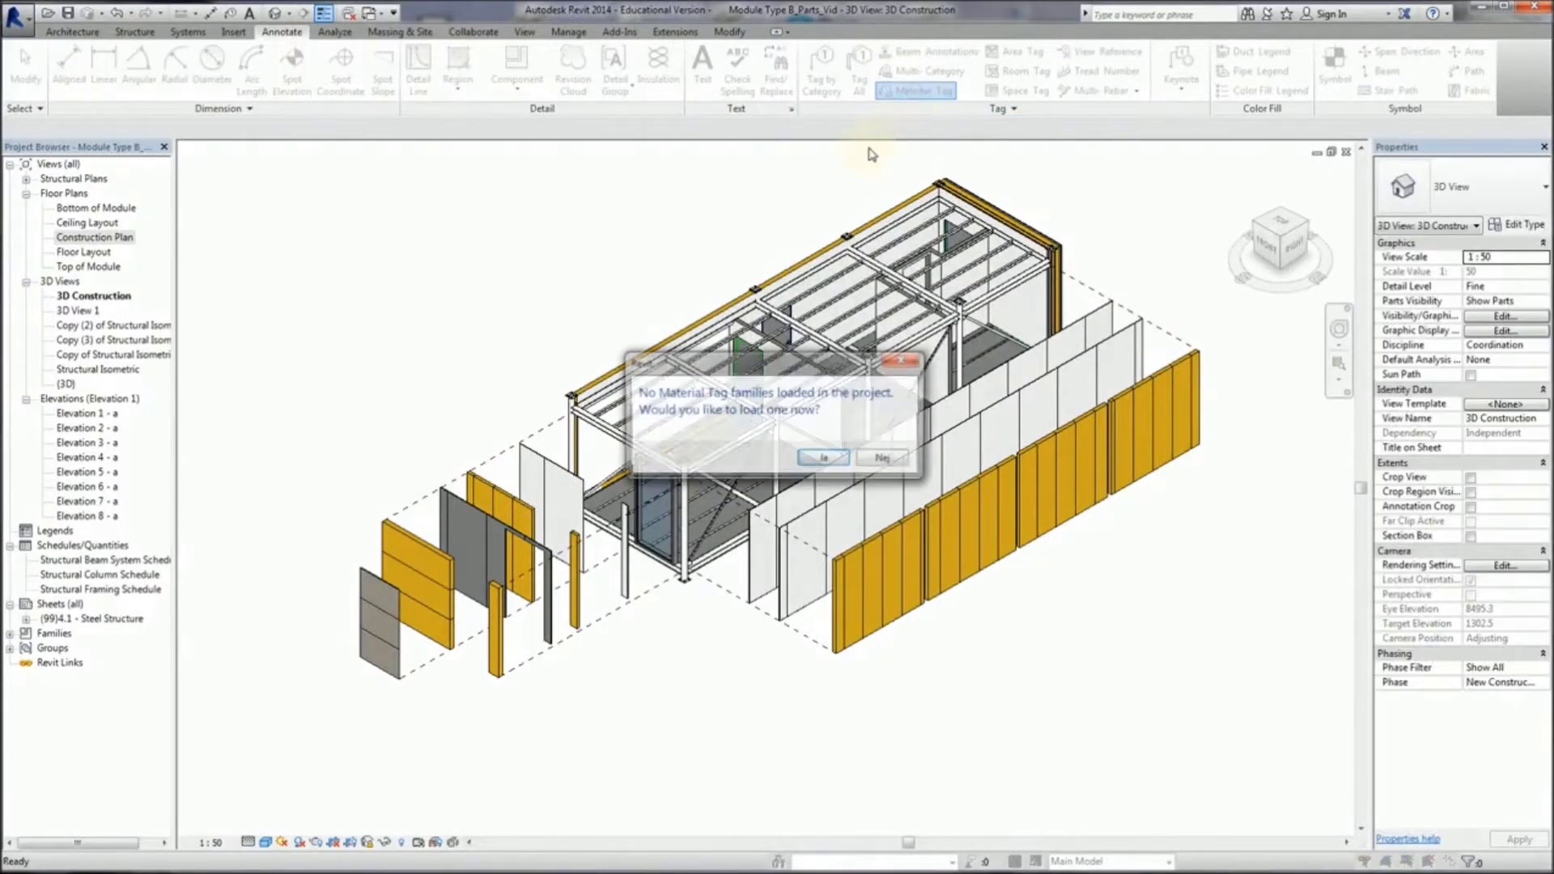
left_click(887, 459)
Step: Search Autodesk Seek for Material Tag, open its Revit 2011 Metric File and load the tag family into the module project
left_click(231, 32)
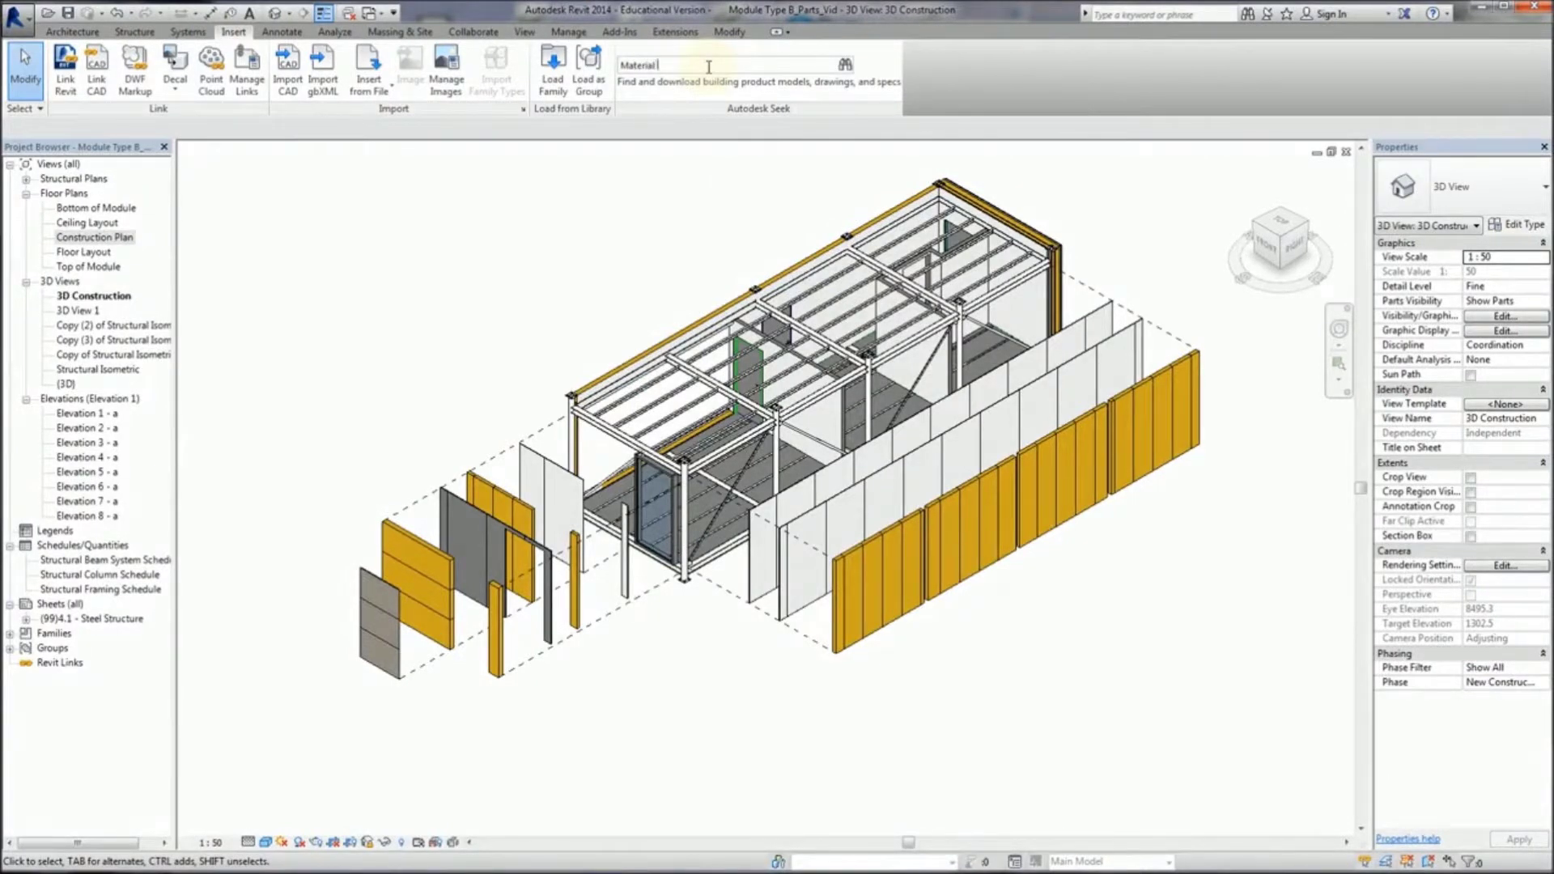
key("Return")
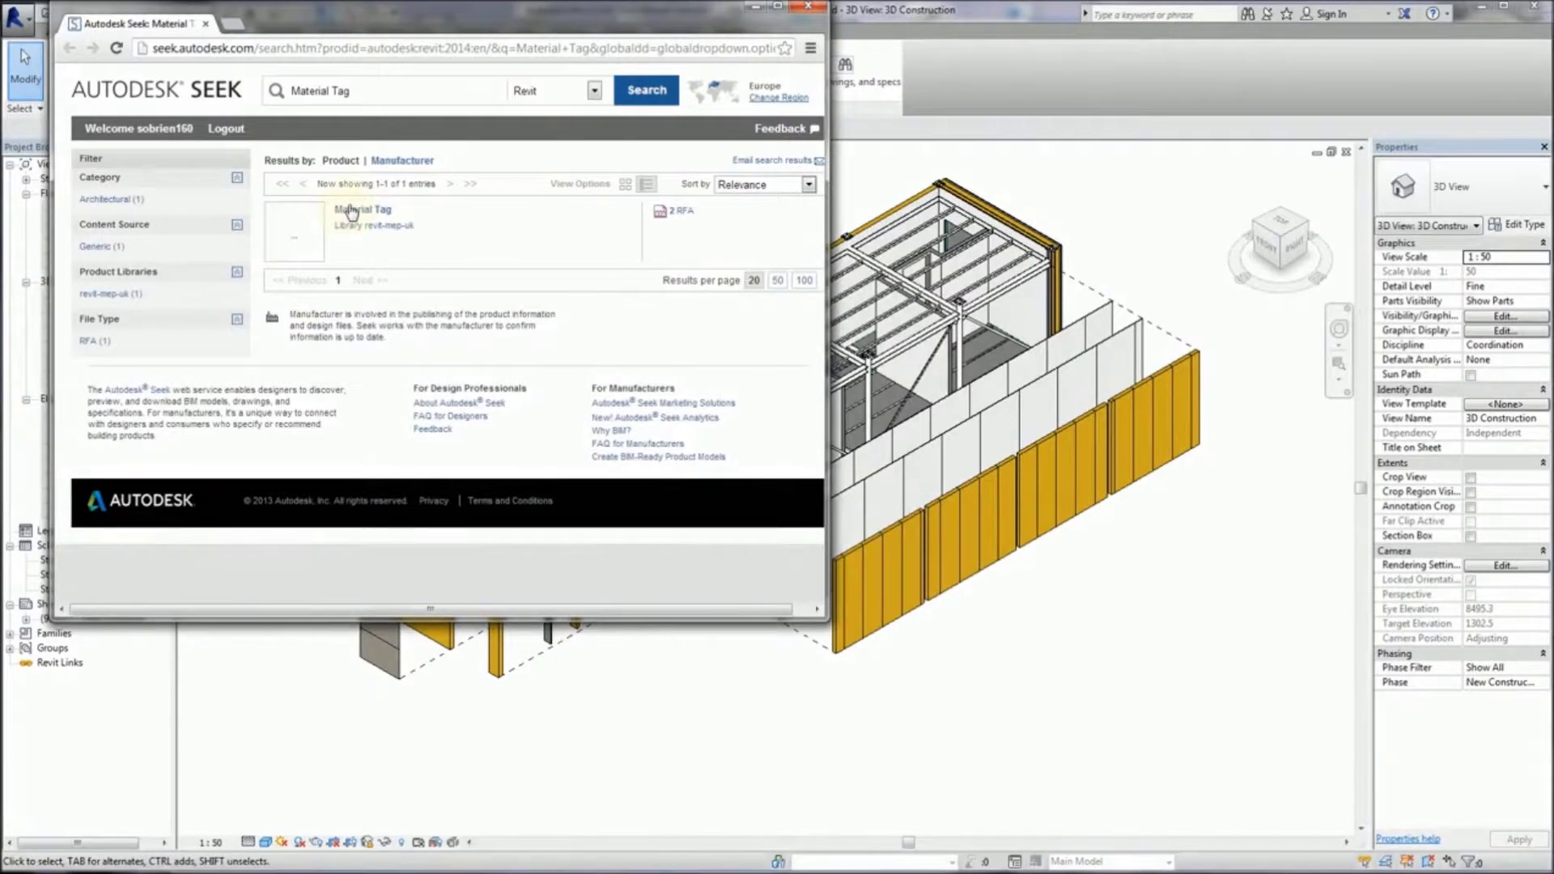
left_click(356, 209)
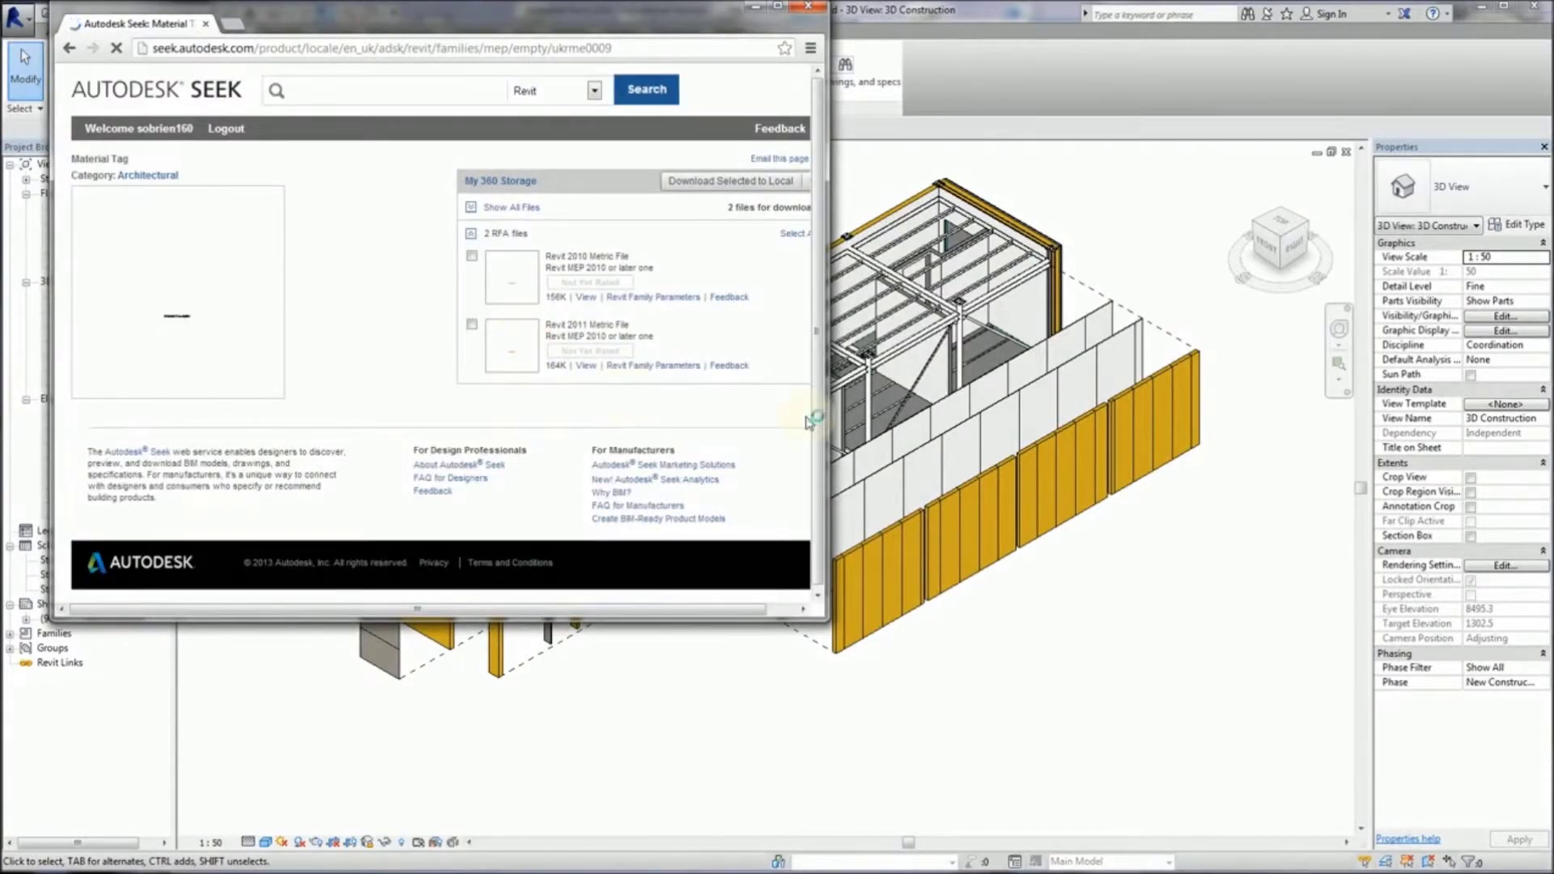
left_click_drag(827, 413, 983, 414)
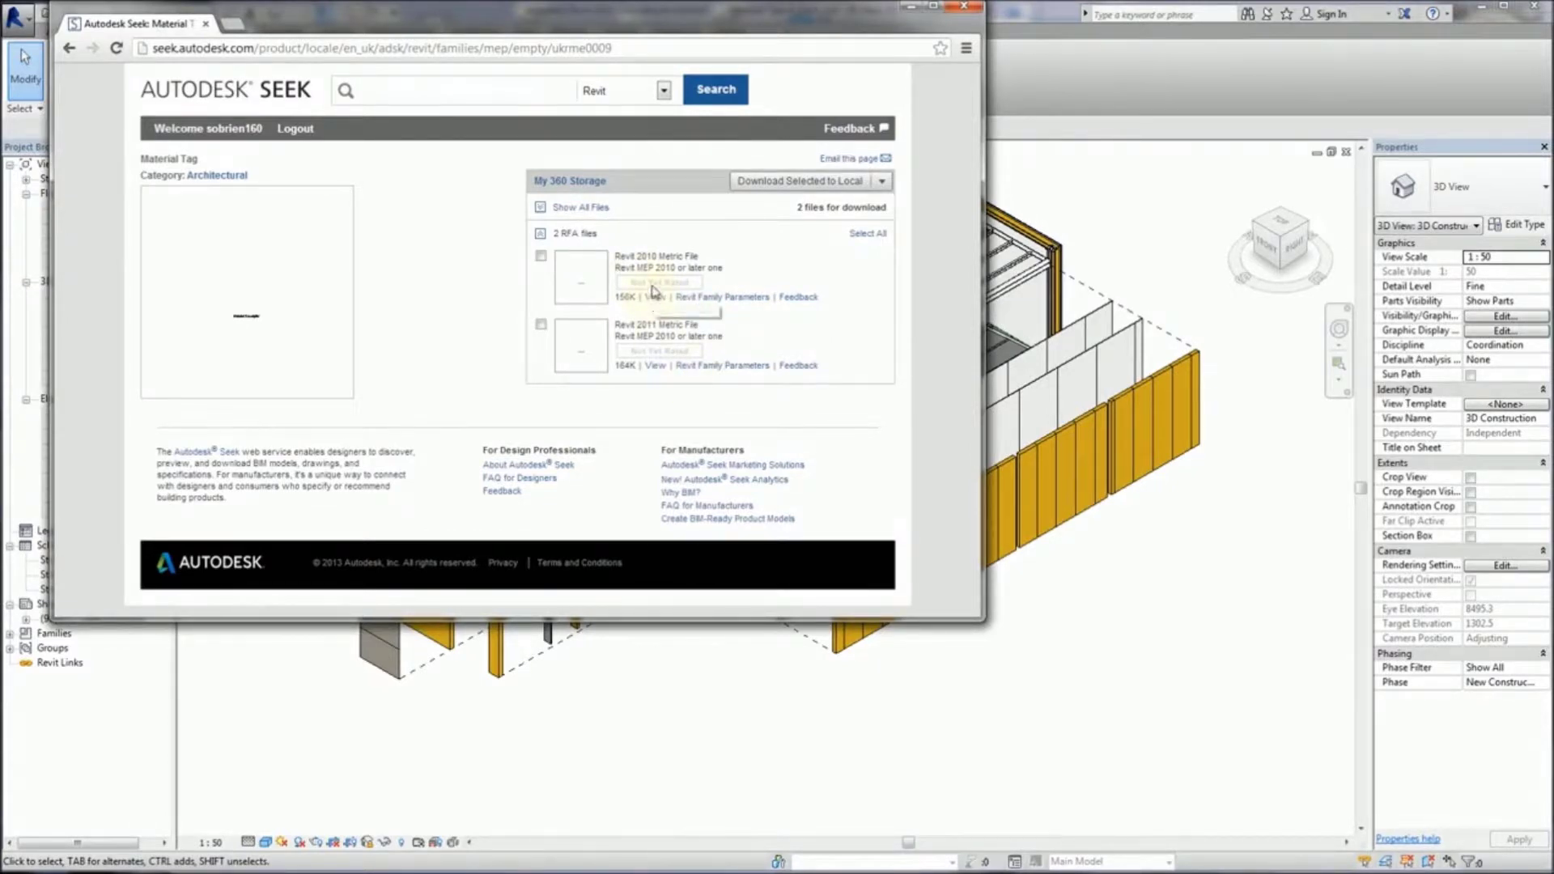
left_click(540, 326)
left_click(106, 592)
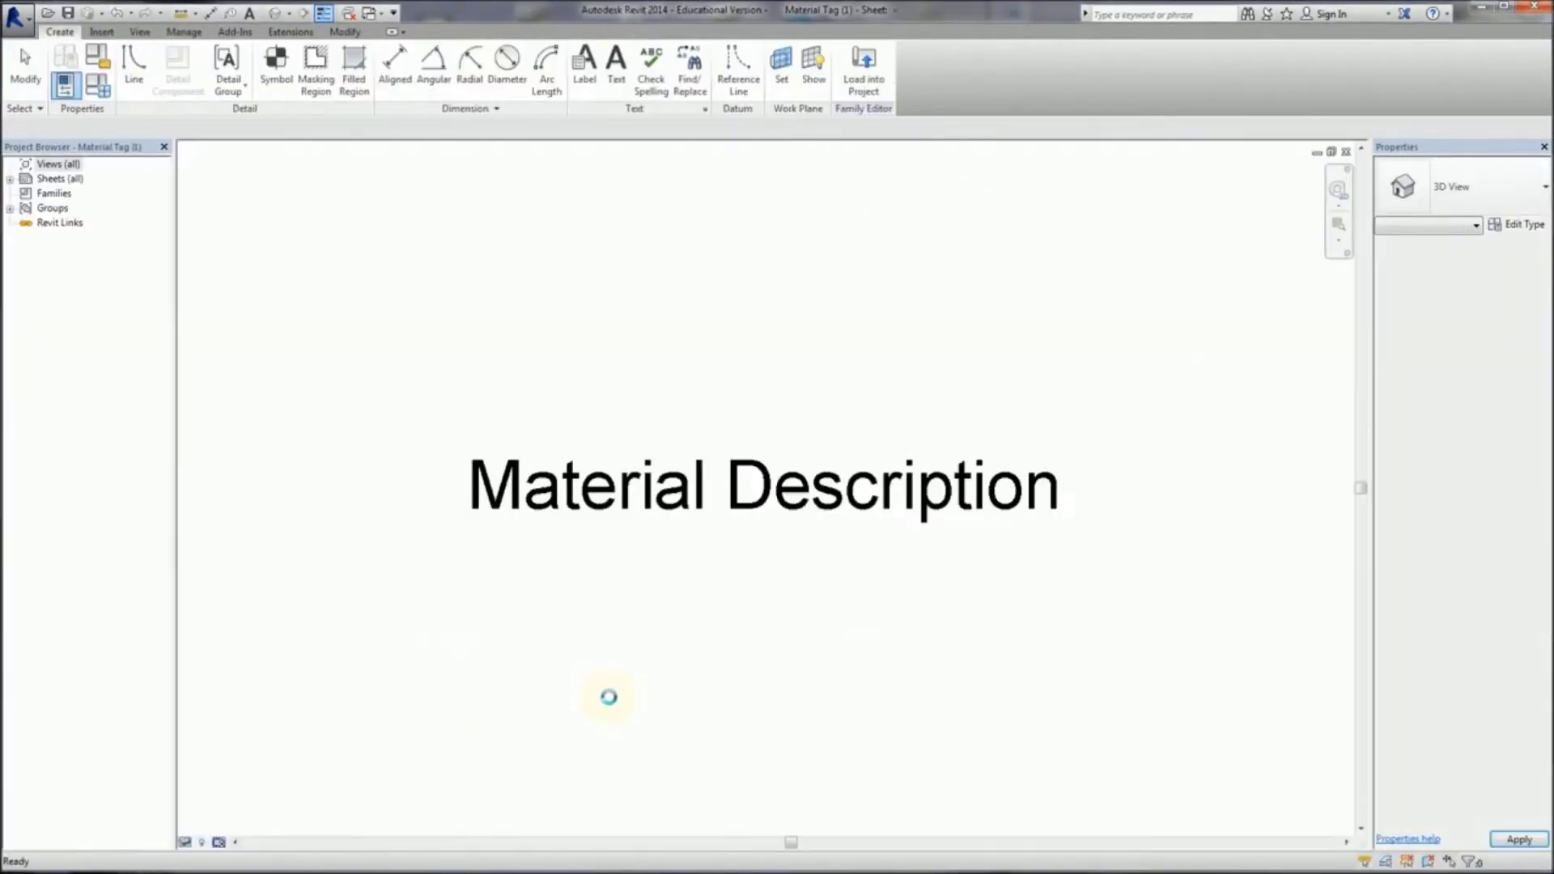
left_click(864, 71)
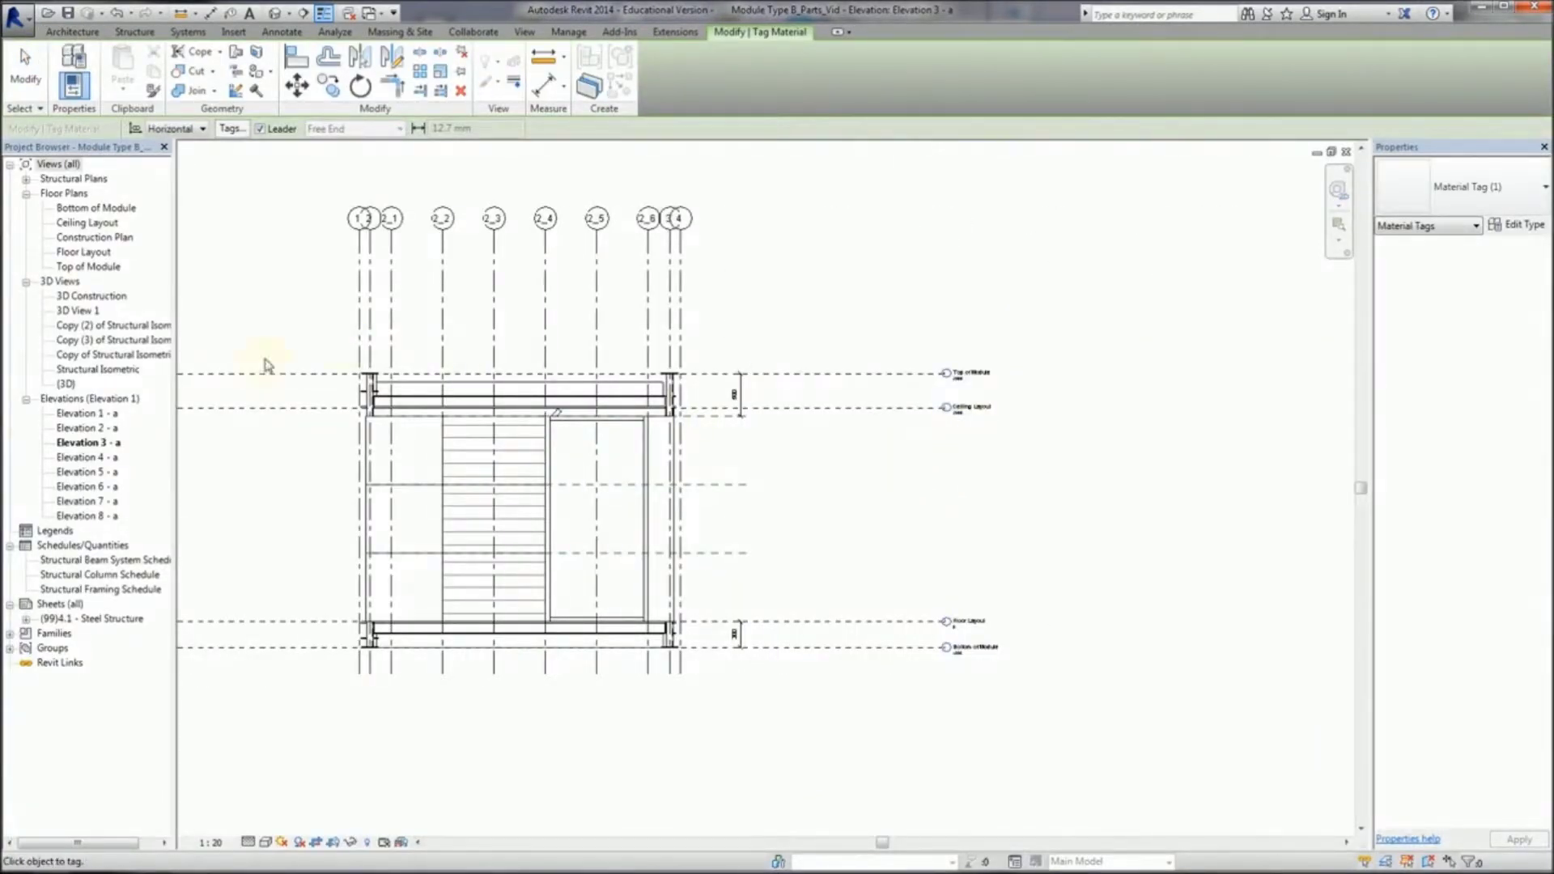
Step: Reopen the 3D Construction view and place a material tag with leader on the displaced softwood clapboard siding
double_click(98, 297)
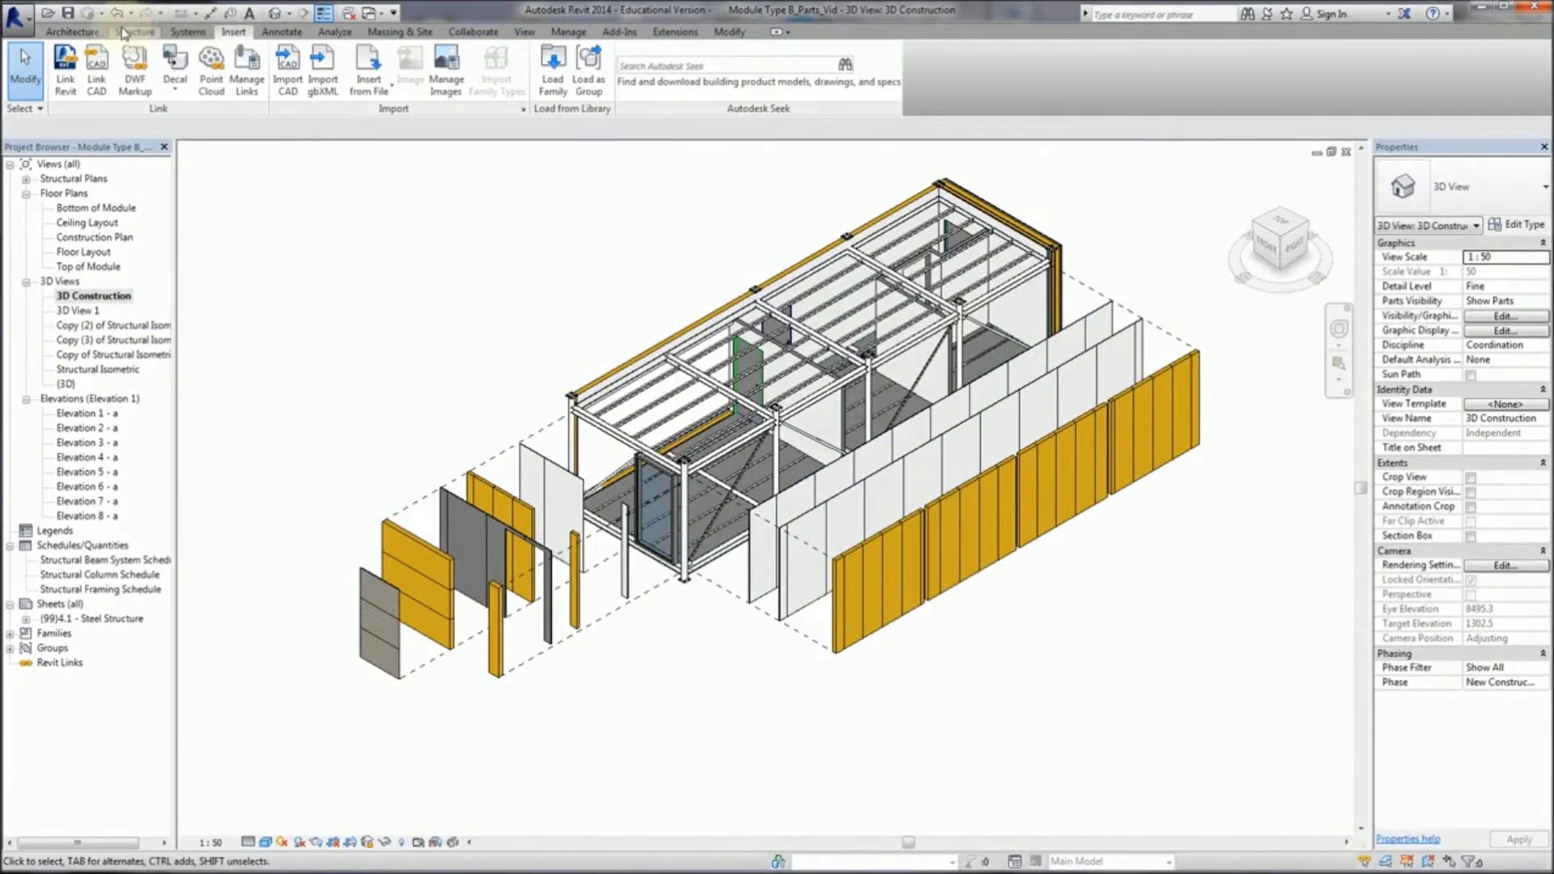
left_click(281, 32)
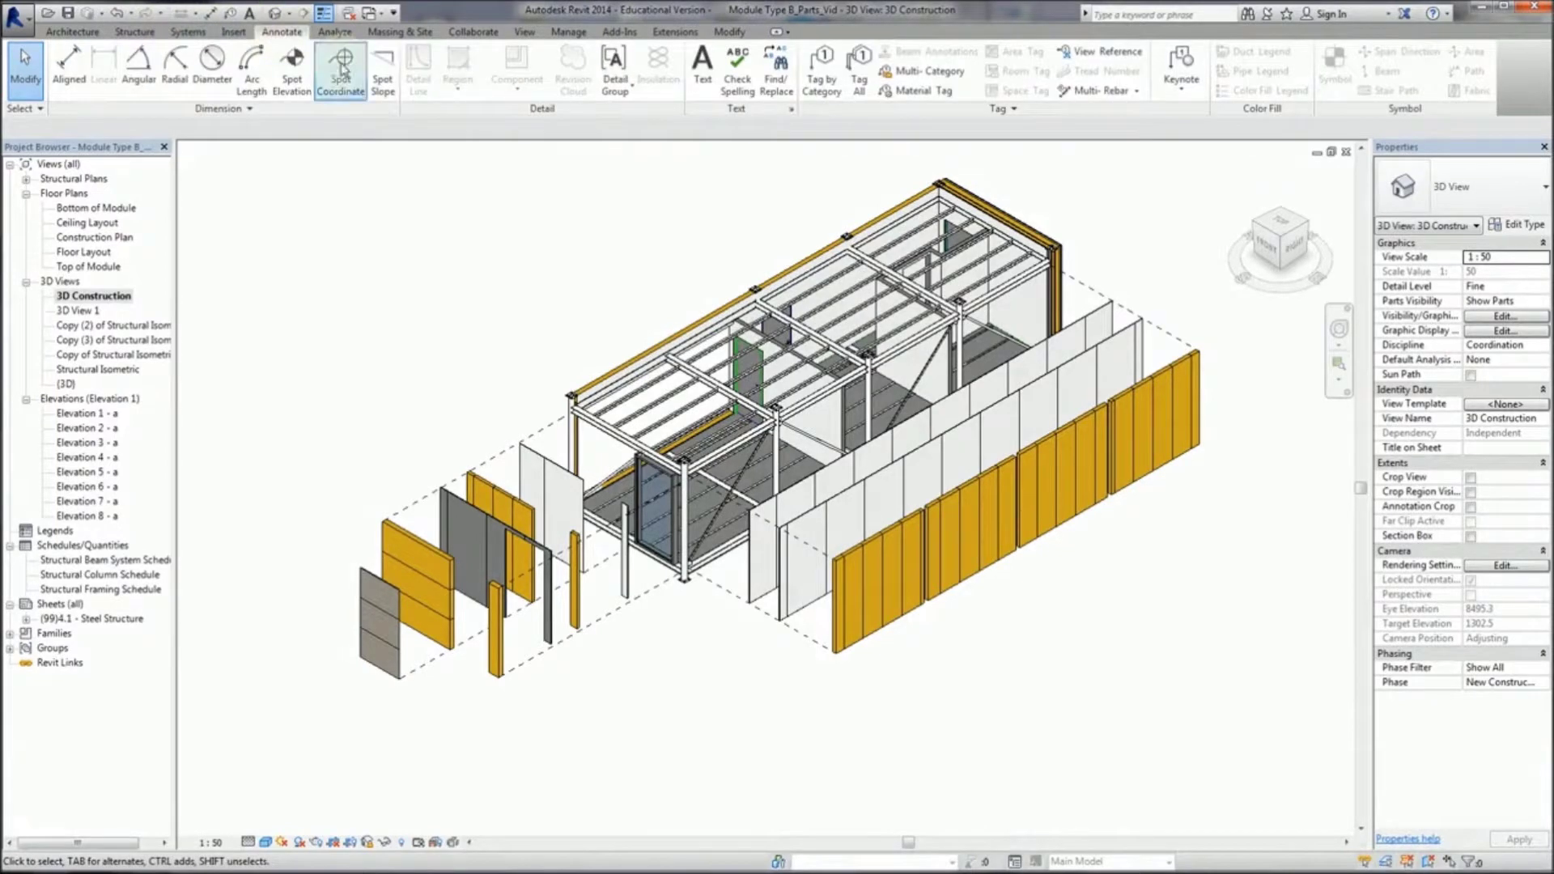
left_click(922, 96)
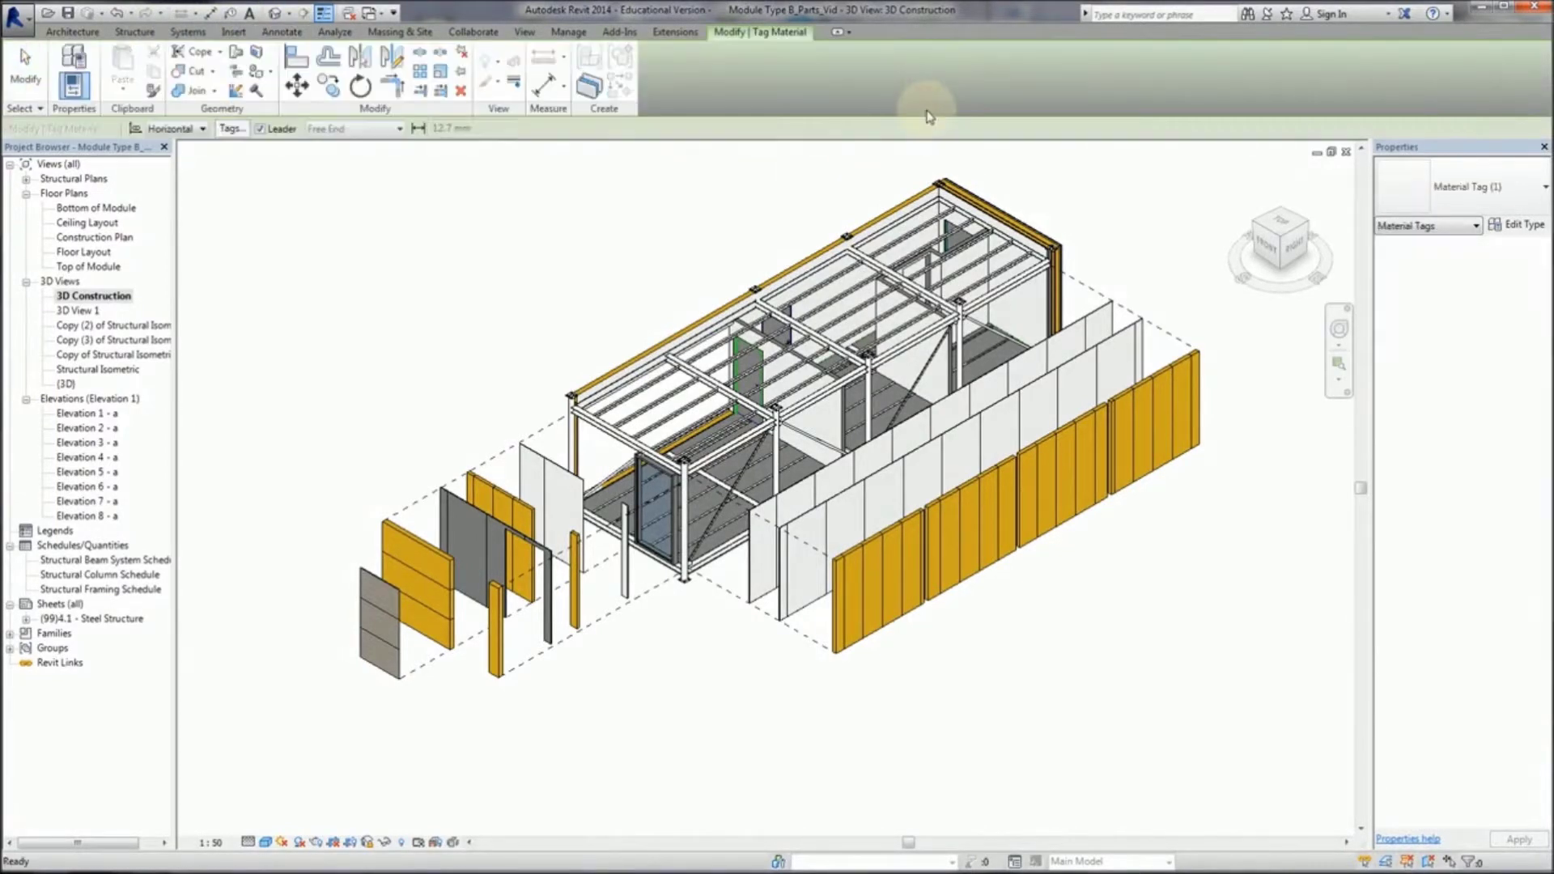
left_click(369, 578)
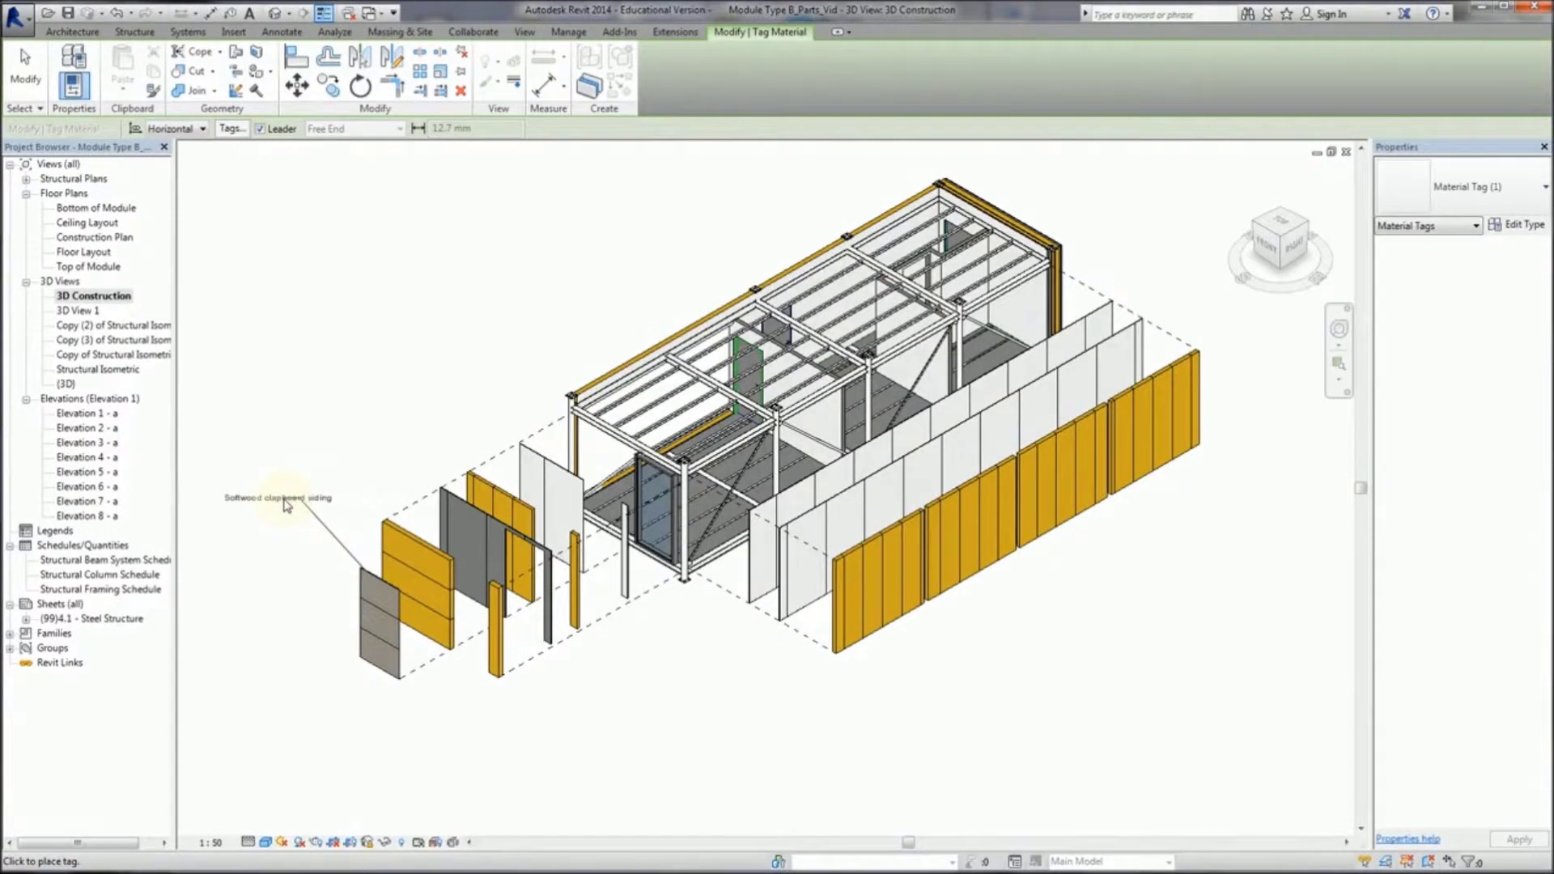
left_click(285, 502)
Step: Tag the materials of the outer Rock Wool, Particleboard and inner Rock Wool layers, stacking the labels above the siding tag
left_click(253, 474)
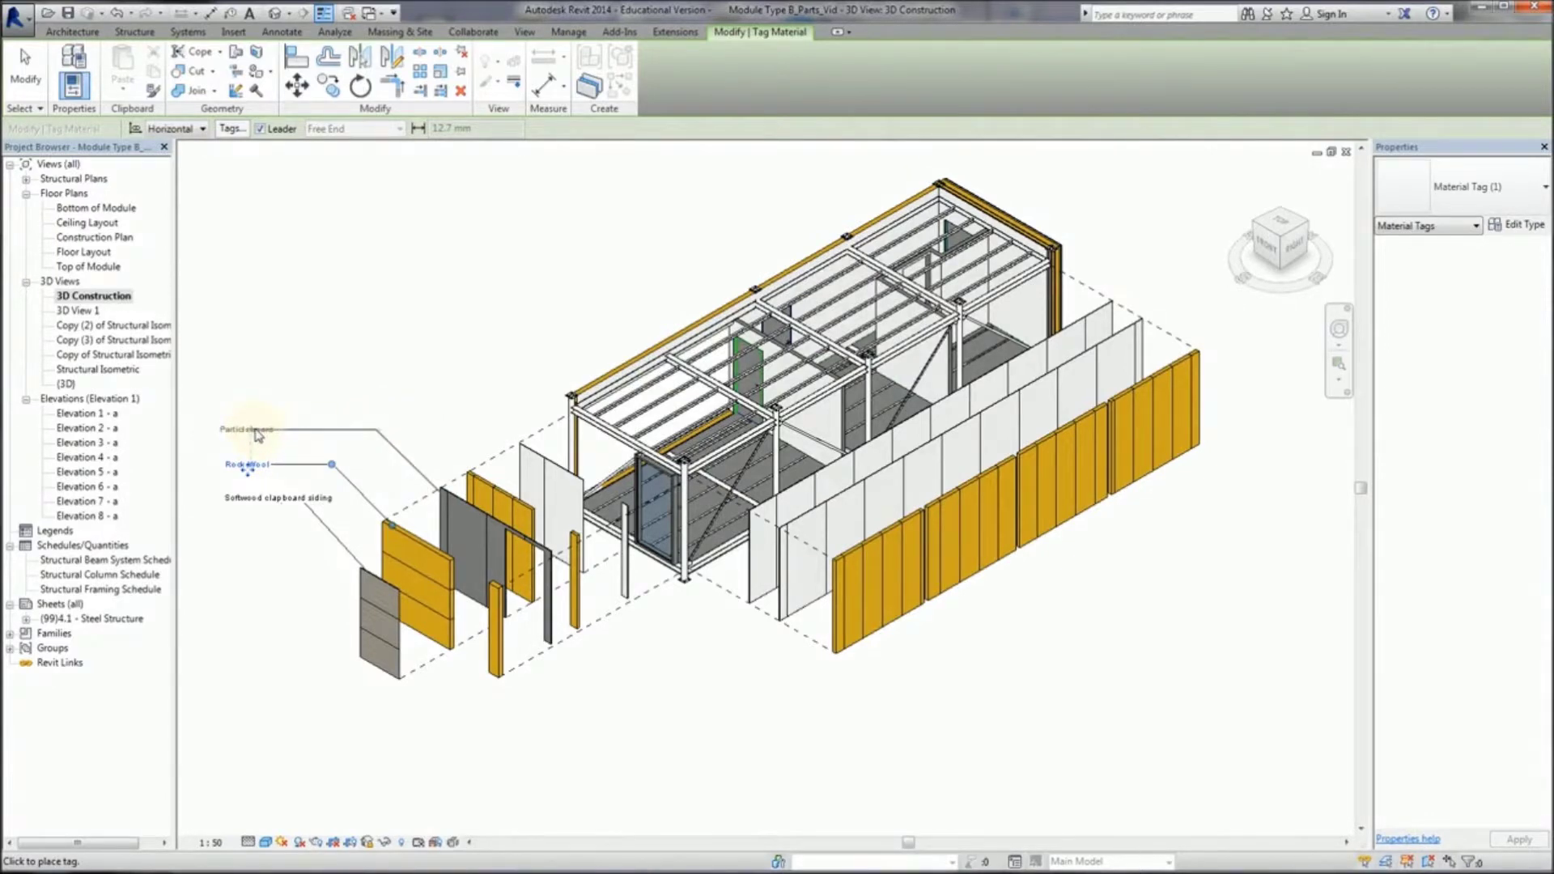
left_click(255, 434)
left_click(468, 475)
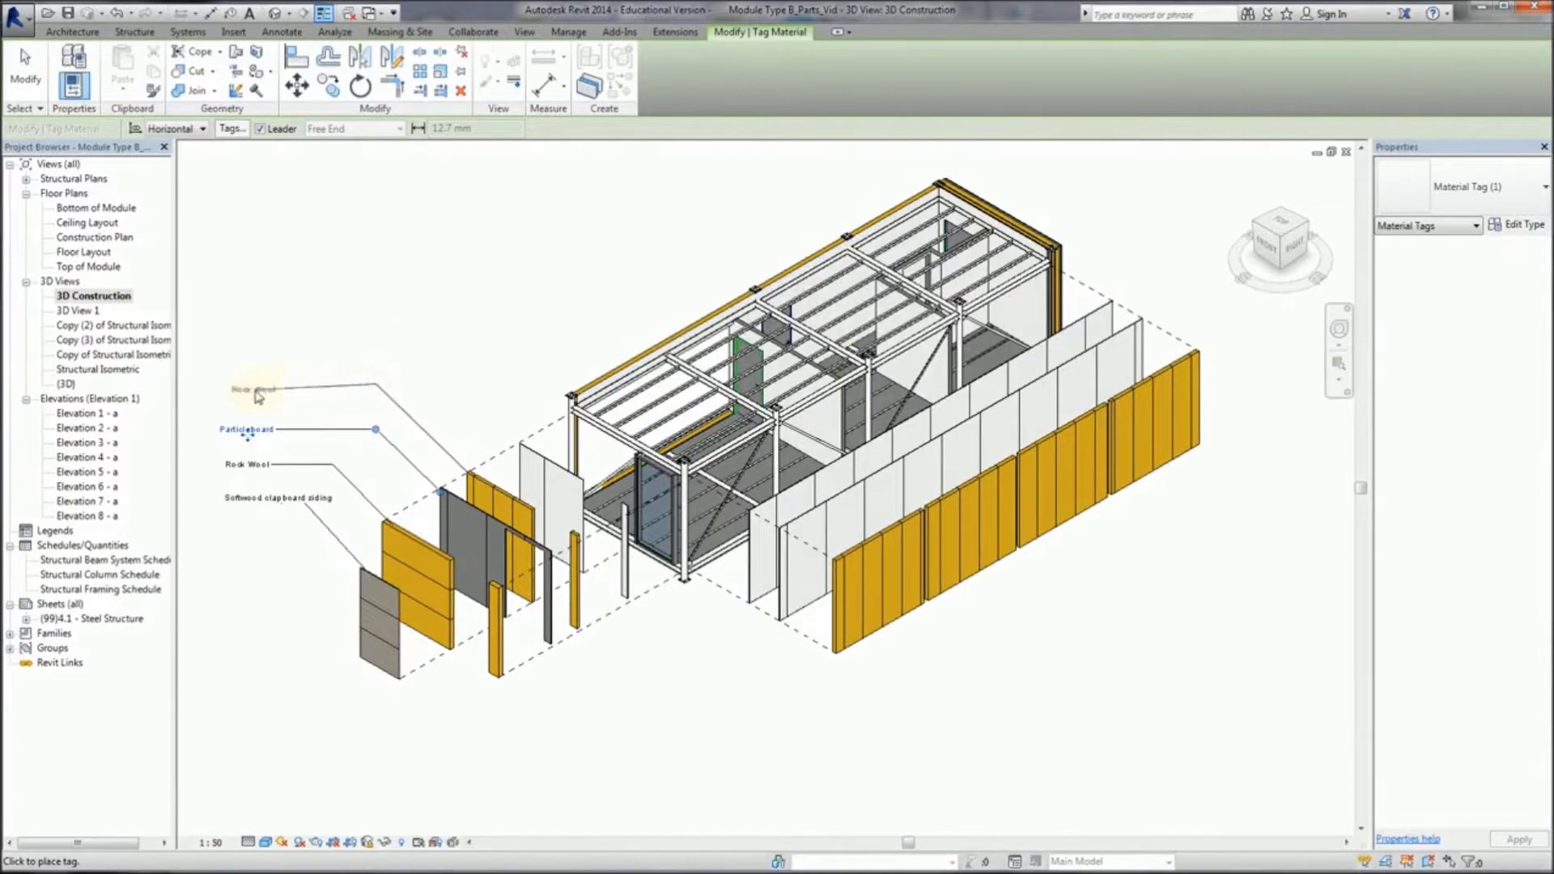
left_click(255, 389)
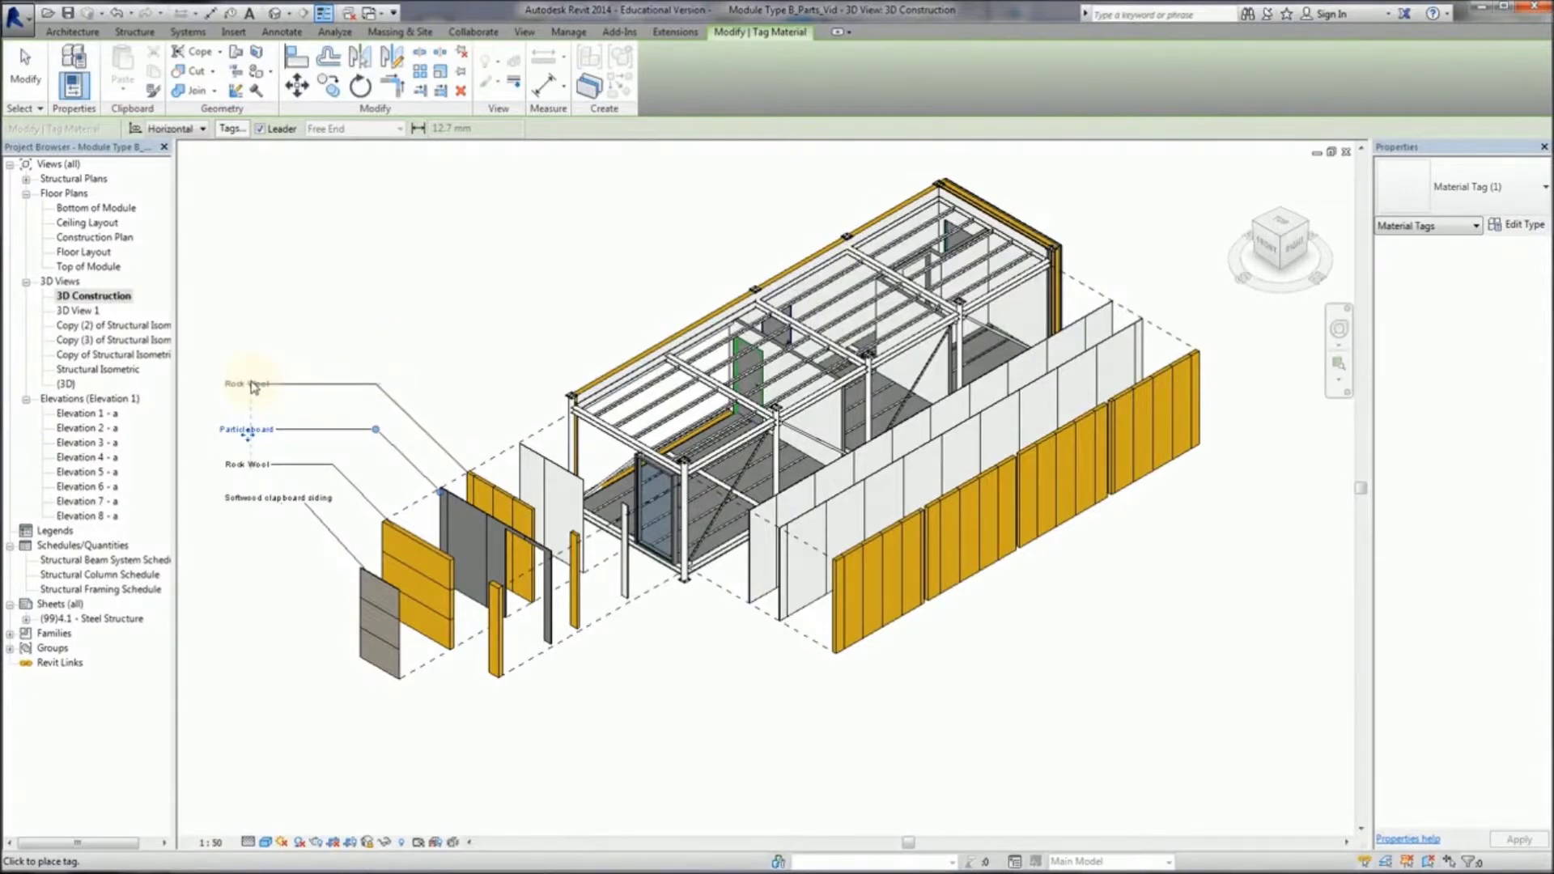
Step: Tag the material of the displaced Gypsum Wall Board layer, placing its label above the inner Rock Wool tag
left_click(522, 453)
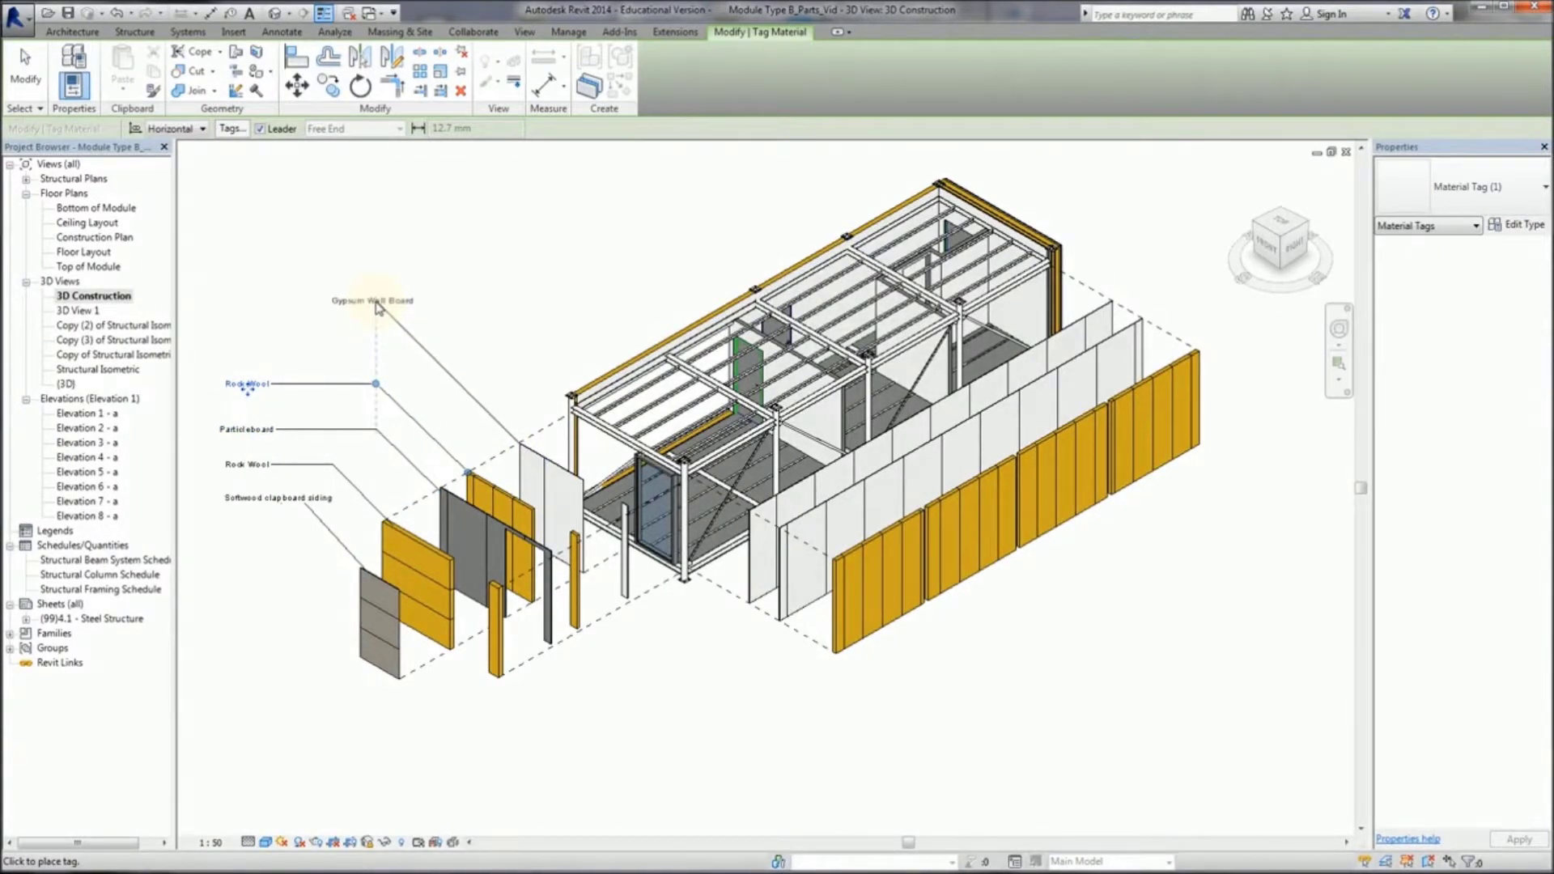
left_click(247, 305)
scroll(526, 365, "up", 2)
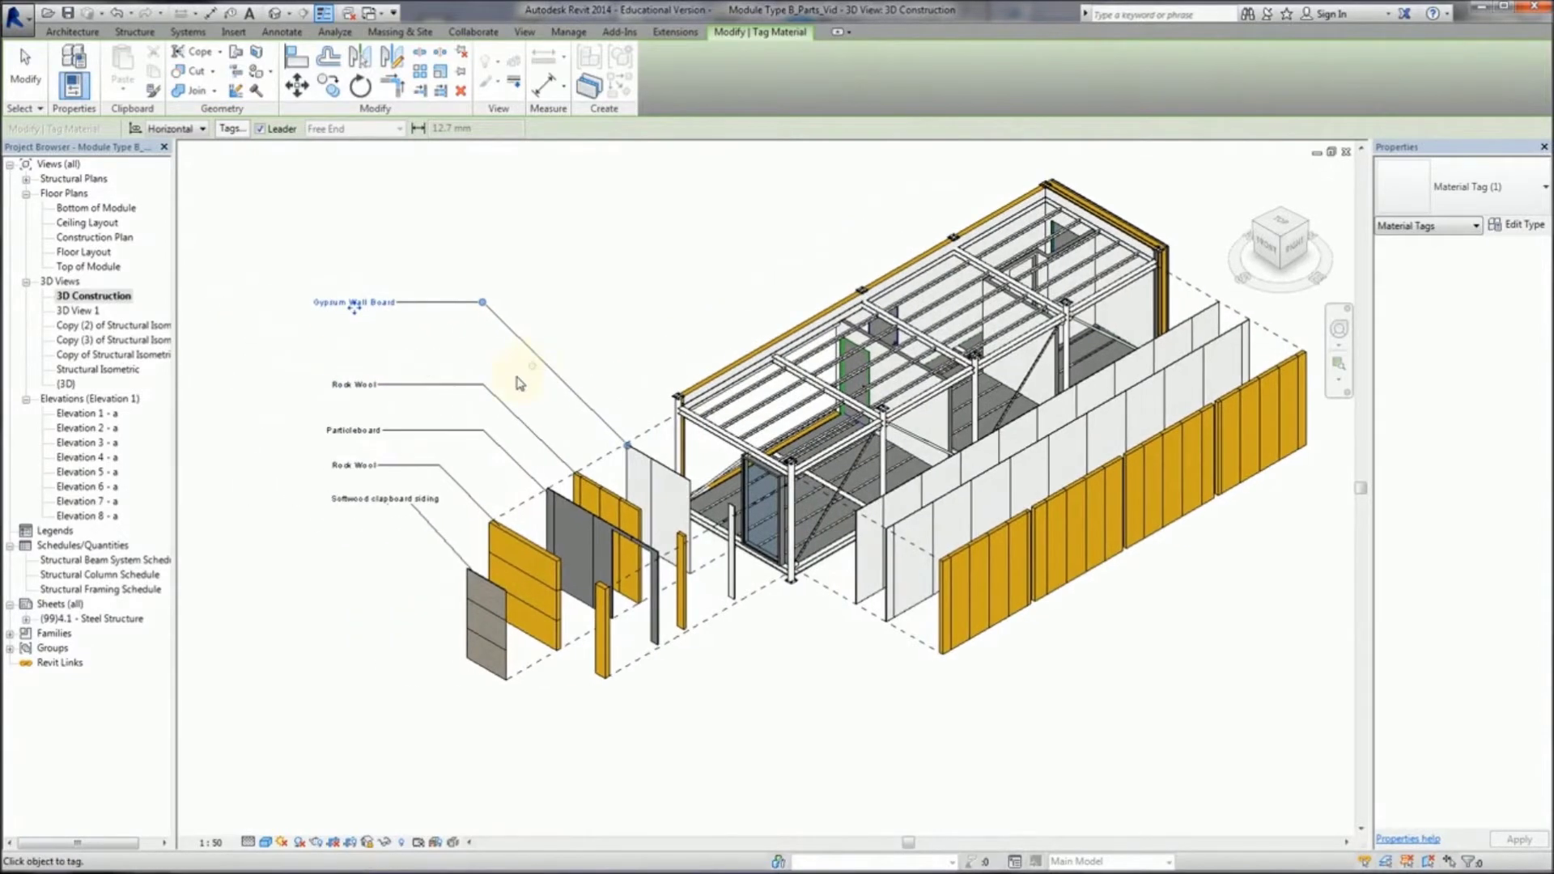
Step: Shift the softwood clapboard siding tag sideways to line its label up with the material tags above it
left_click(387, 503)
key("Escape")
left_click(390, 502)
left_click_drag(390, 501, 354, 502)
key("Escape")
scroll(364, 486, "down", 2)
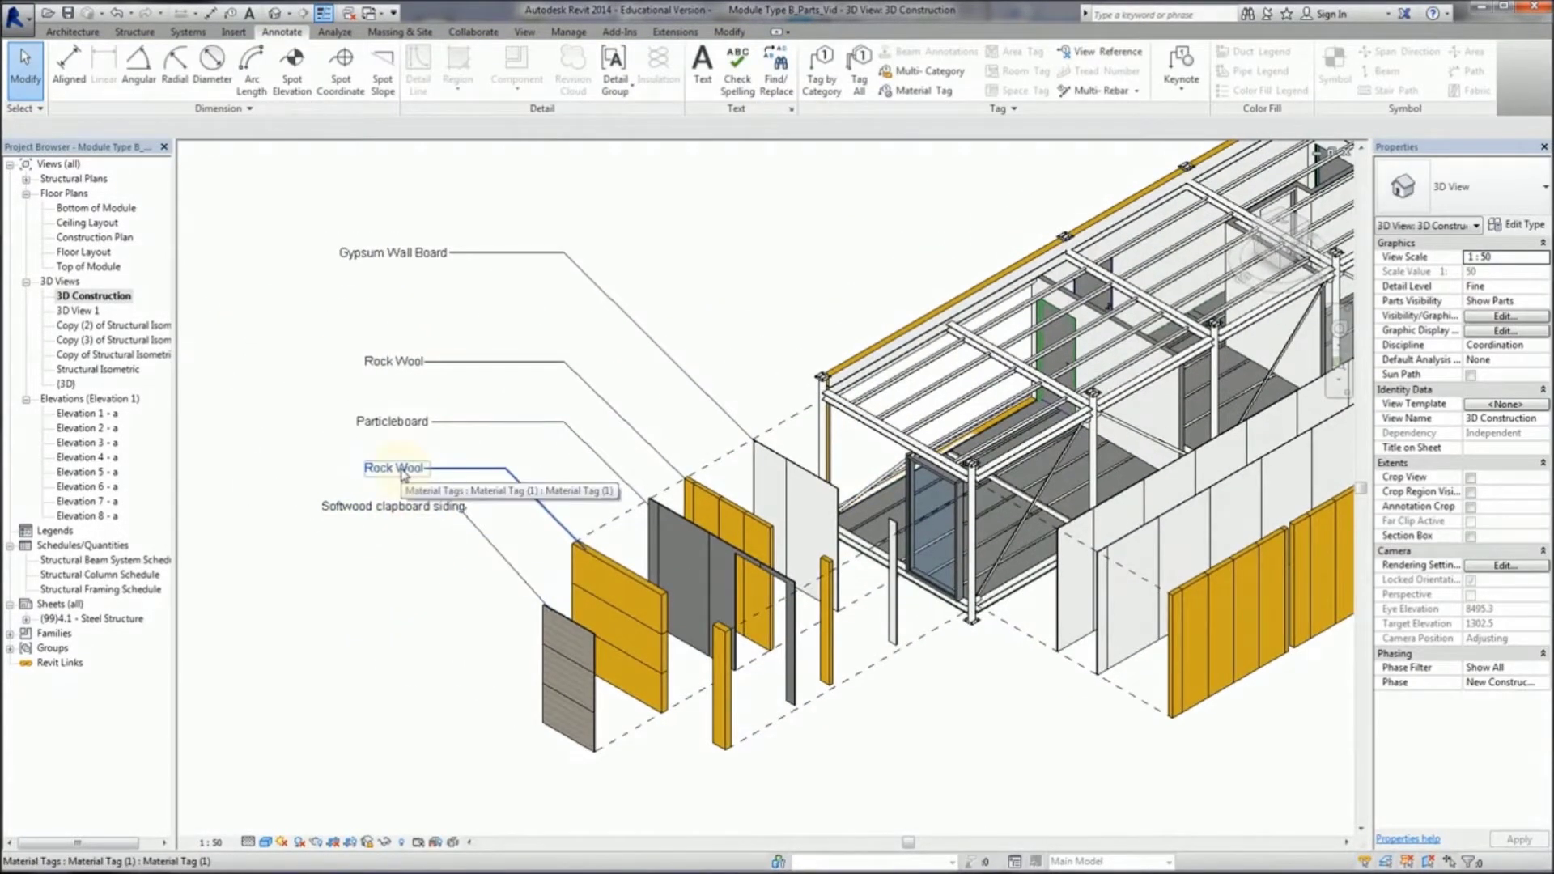
Step: Tag the materials of the long wall's two Gypsum Wall Board layers and its outer Rock Wool layer at the far end
scroll(397, 473, "down", 2)
left_click(914, 91)
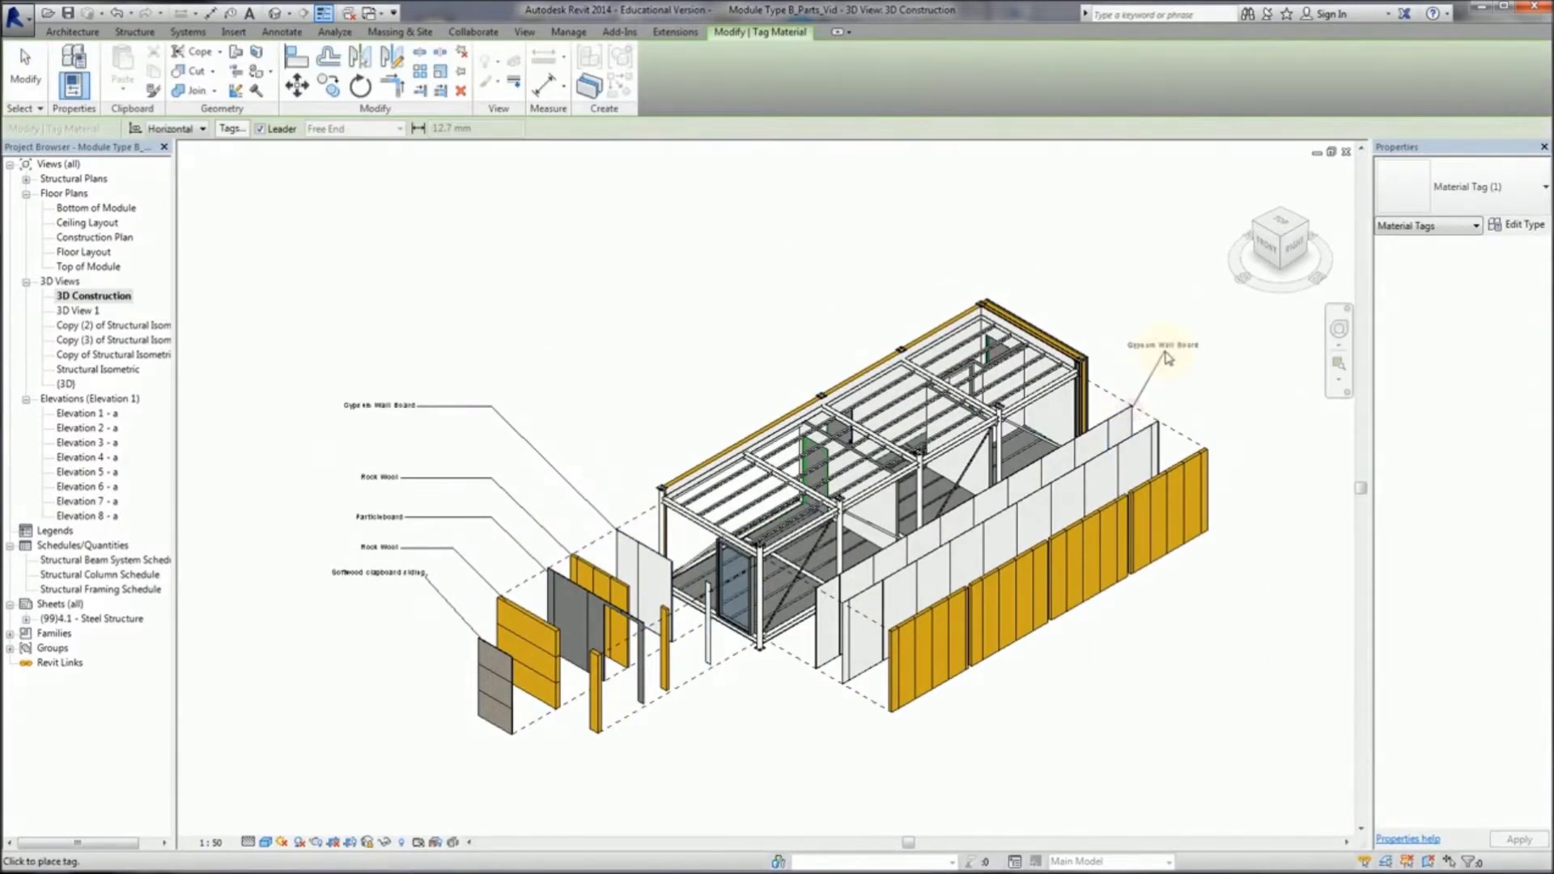
scroll(1218, 357, "up", 2)
left_click(1088, 356)
scroll(1032, 404, "up", 2)
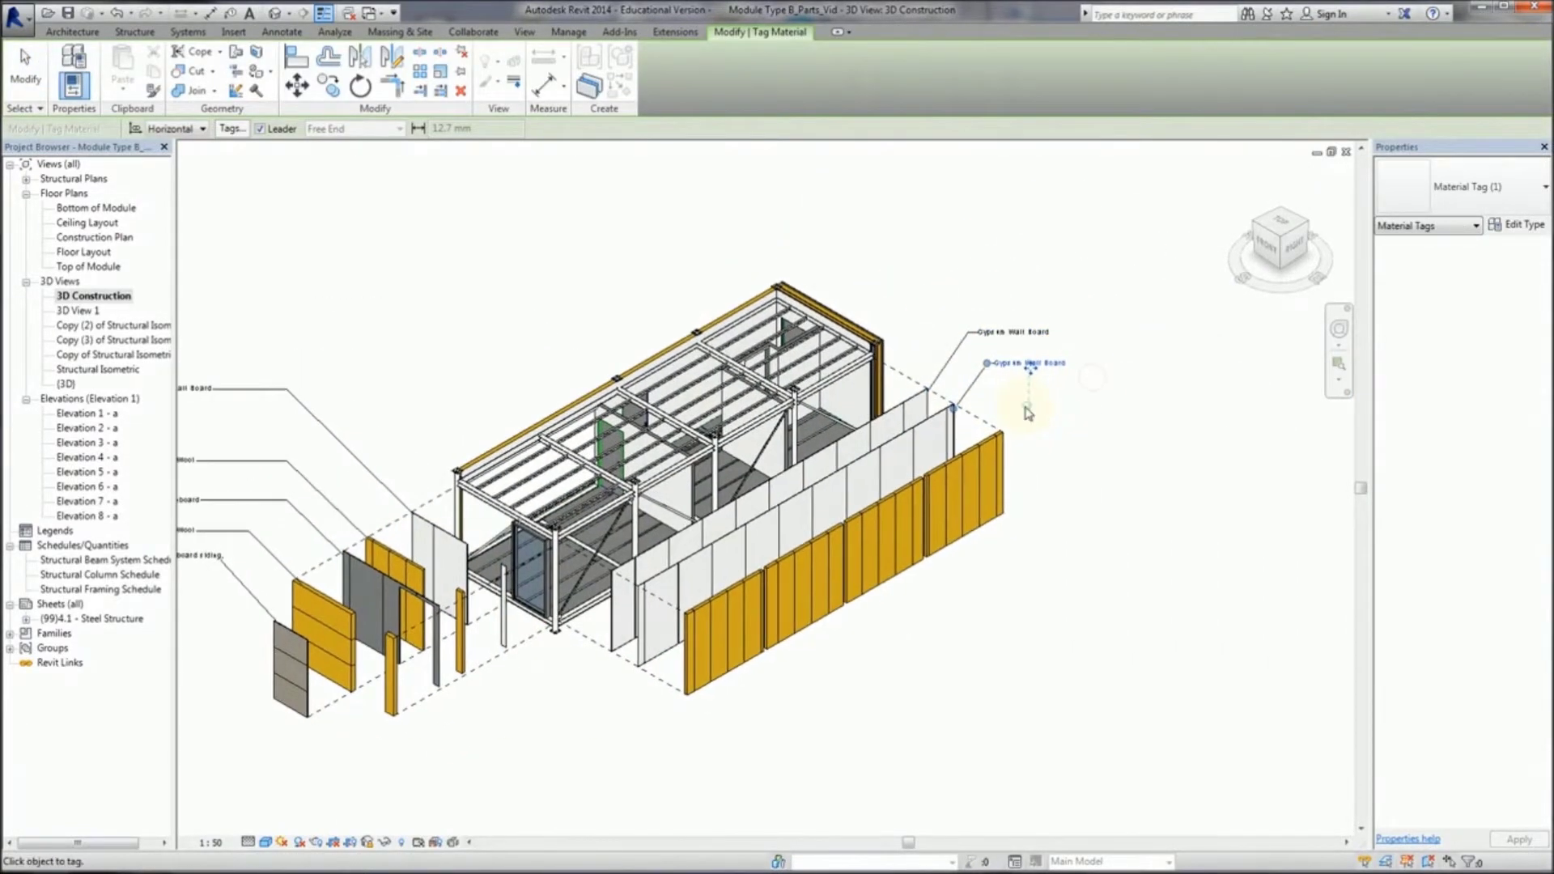
left_click(1075, 405)
key("Escape")
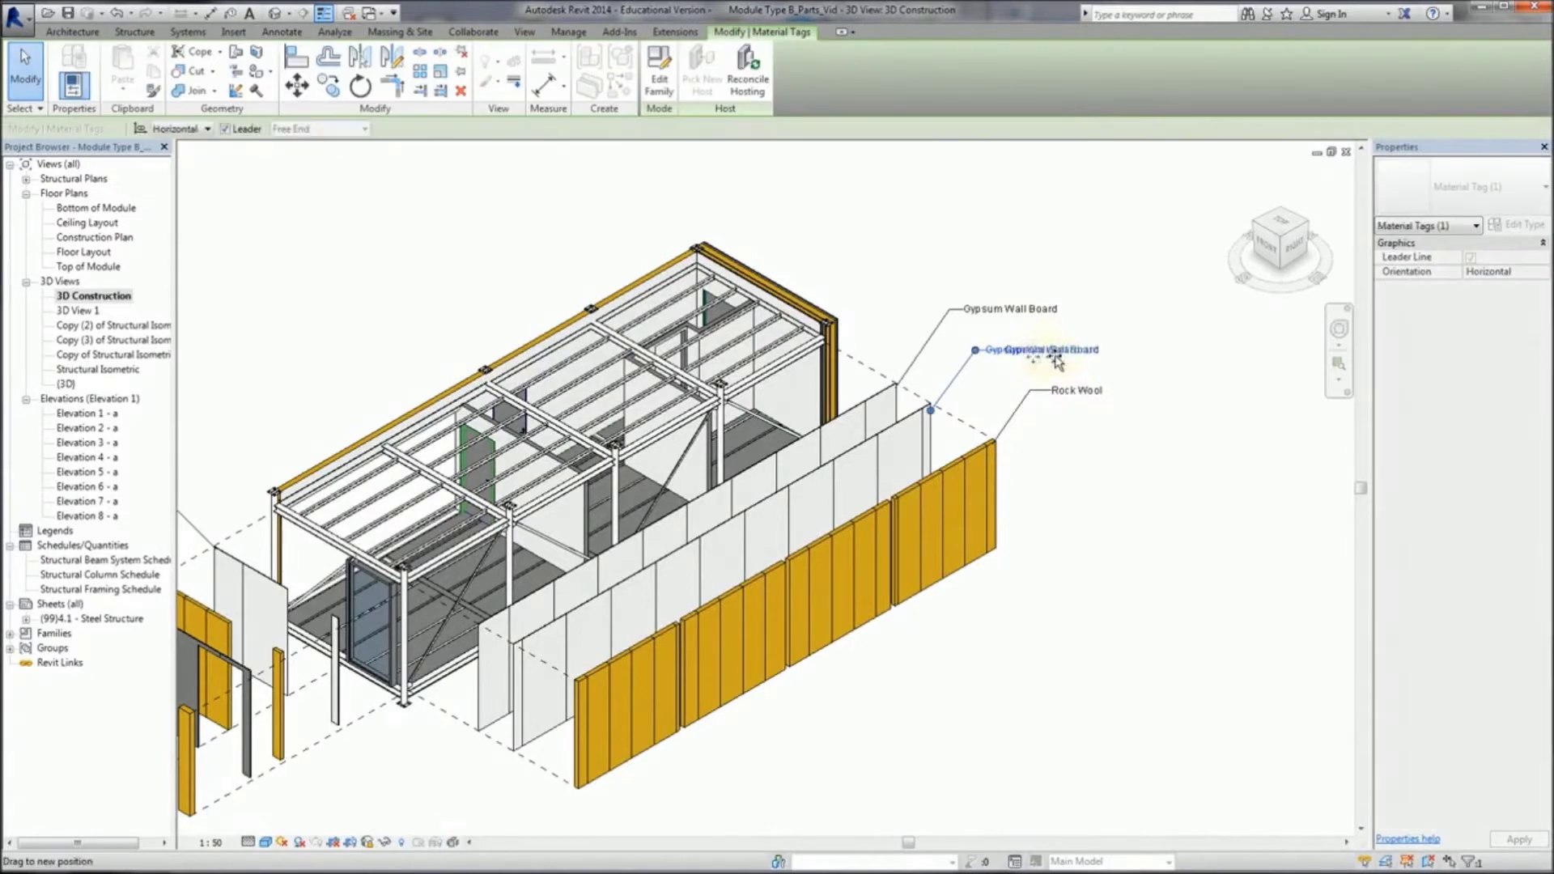
Step: Line up the long wall's two Gypsum Wall Board tags with the Rock Wool tag below them
left_click_drag(1032, 349, 1098, 349)
left_click(1011, 310)
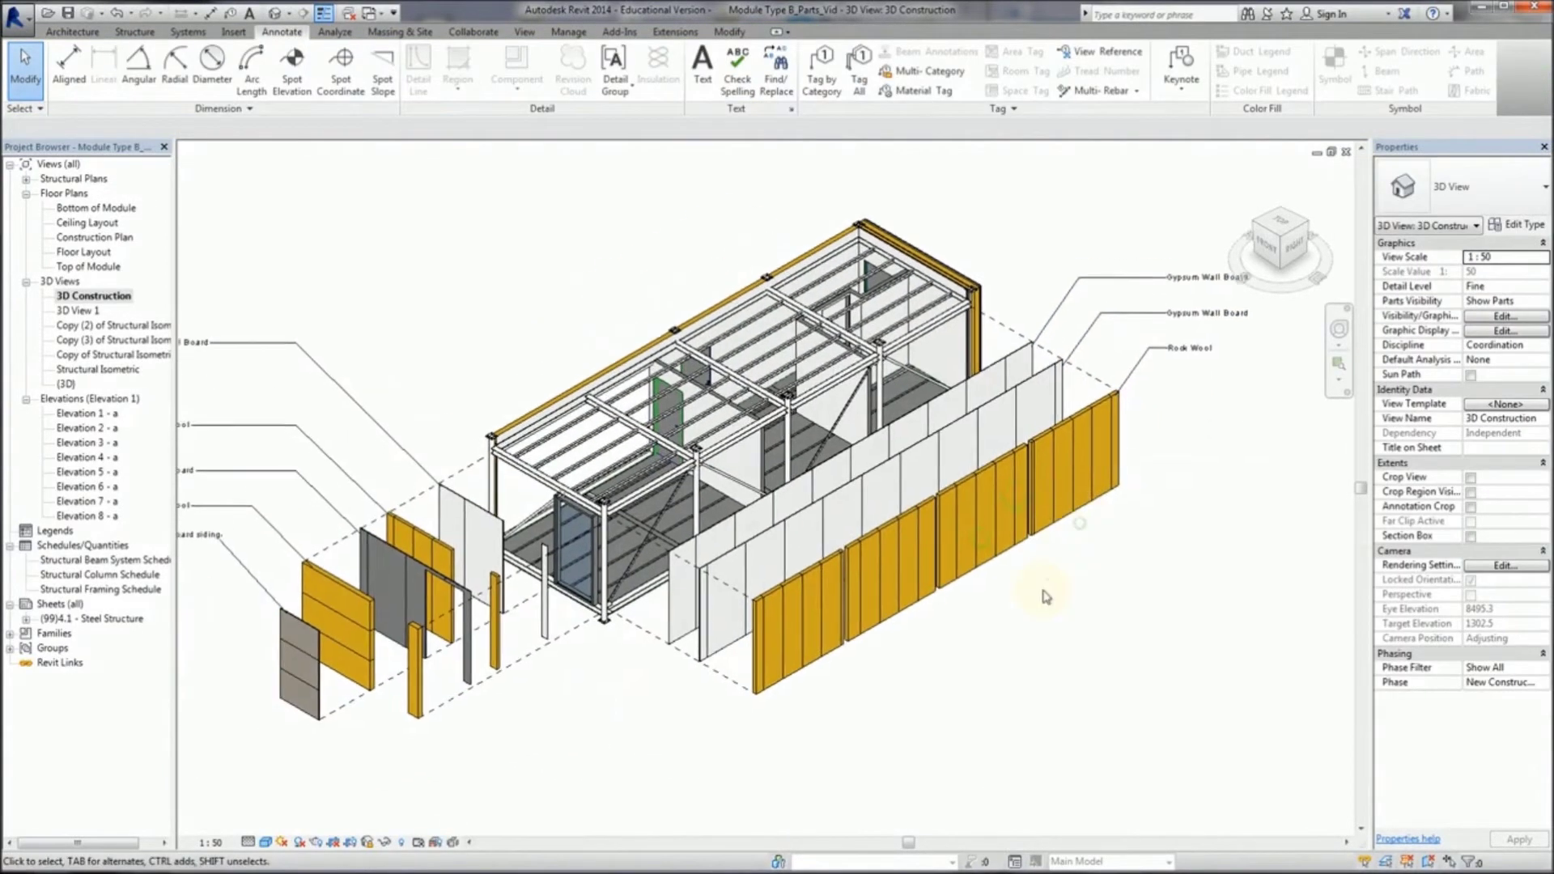
middle_click_drag(1052, 646, 1012, 641)
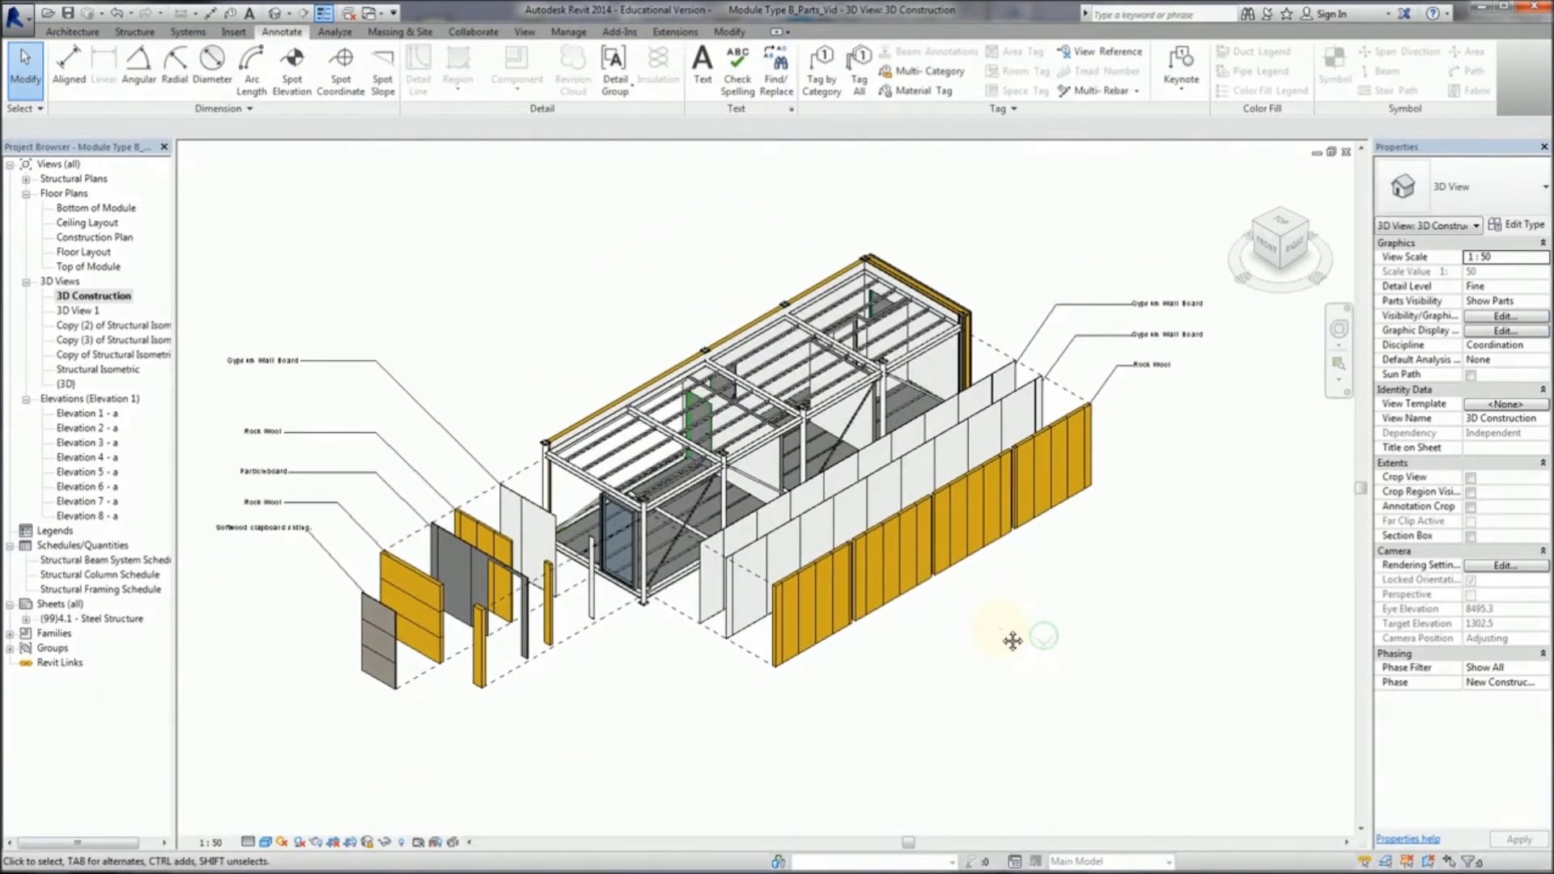
Step: Create a new sheet in the project using the A1 metric titleblock
right_click(63, 605)
left_click(97, 615)
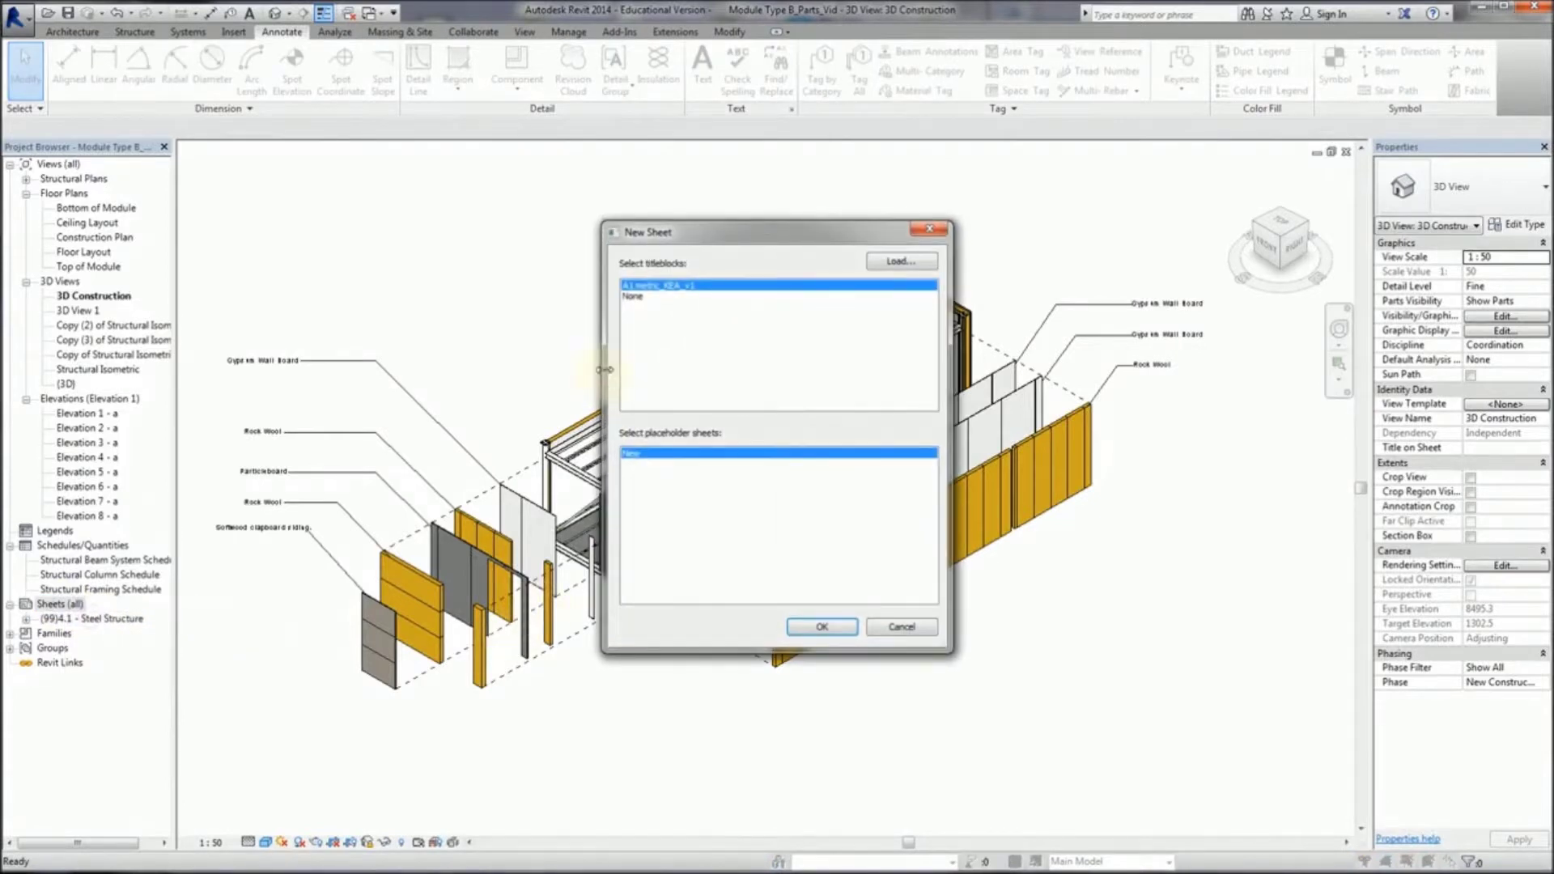
left_click(822, 627)
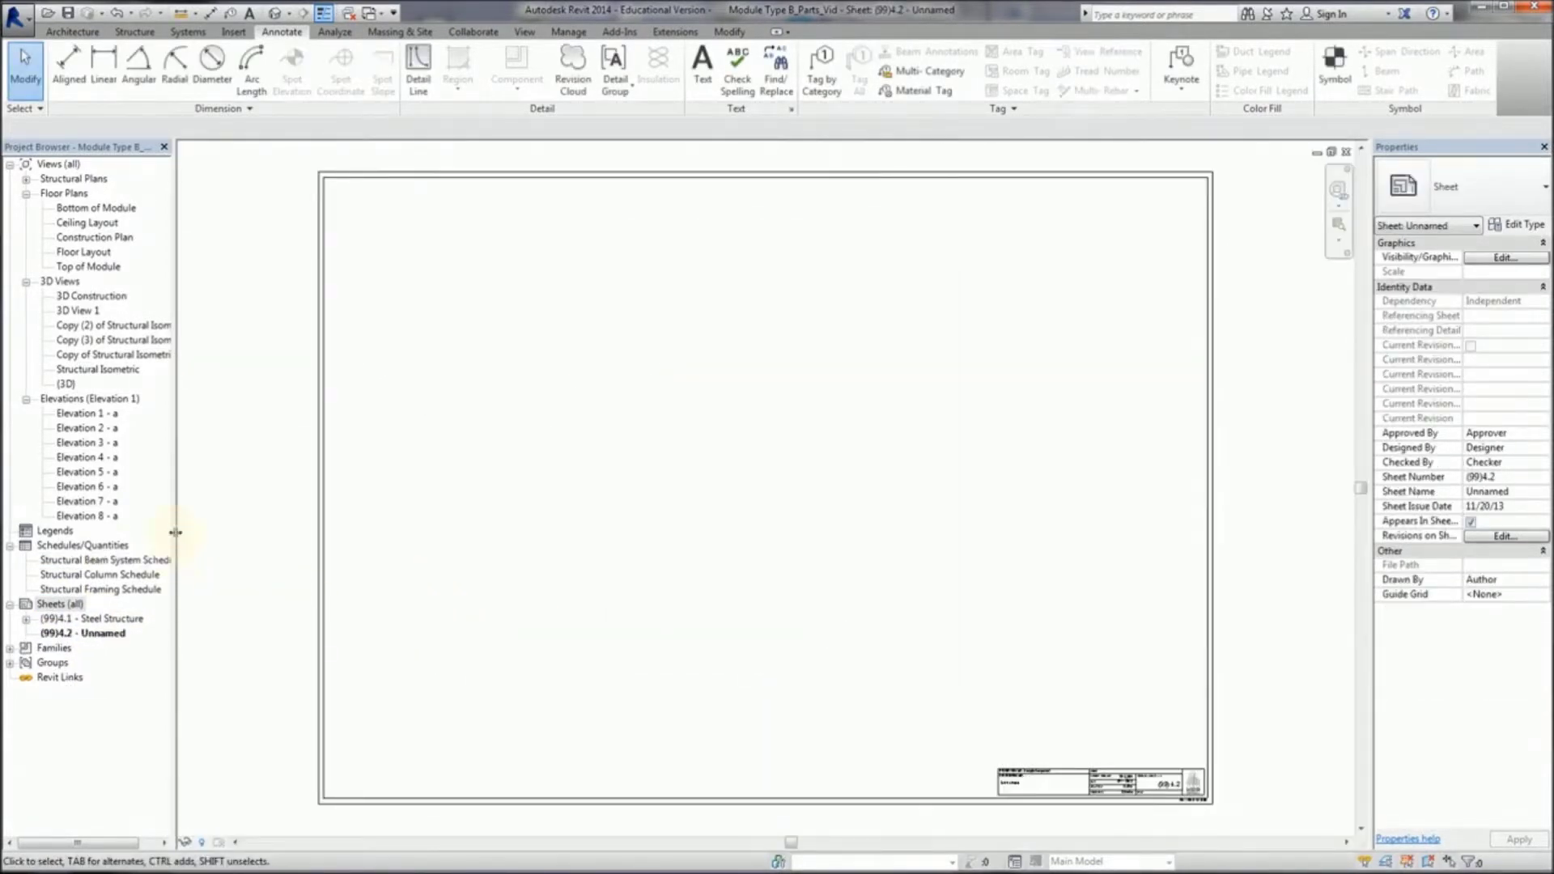
Step: Place the 3D Construction view in the upper right part of the new sheet
left_click(79, 298)
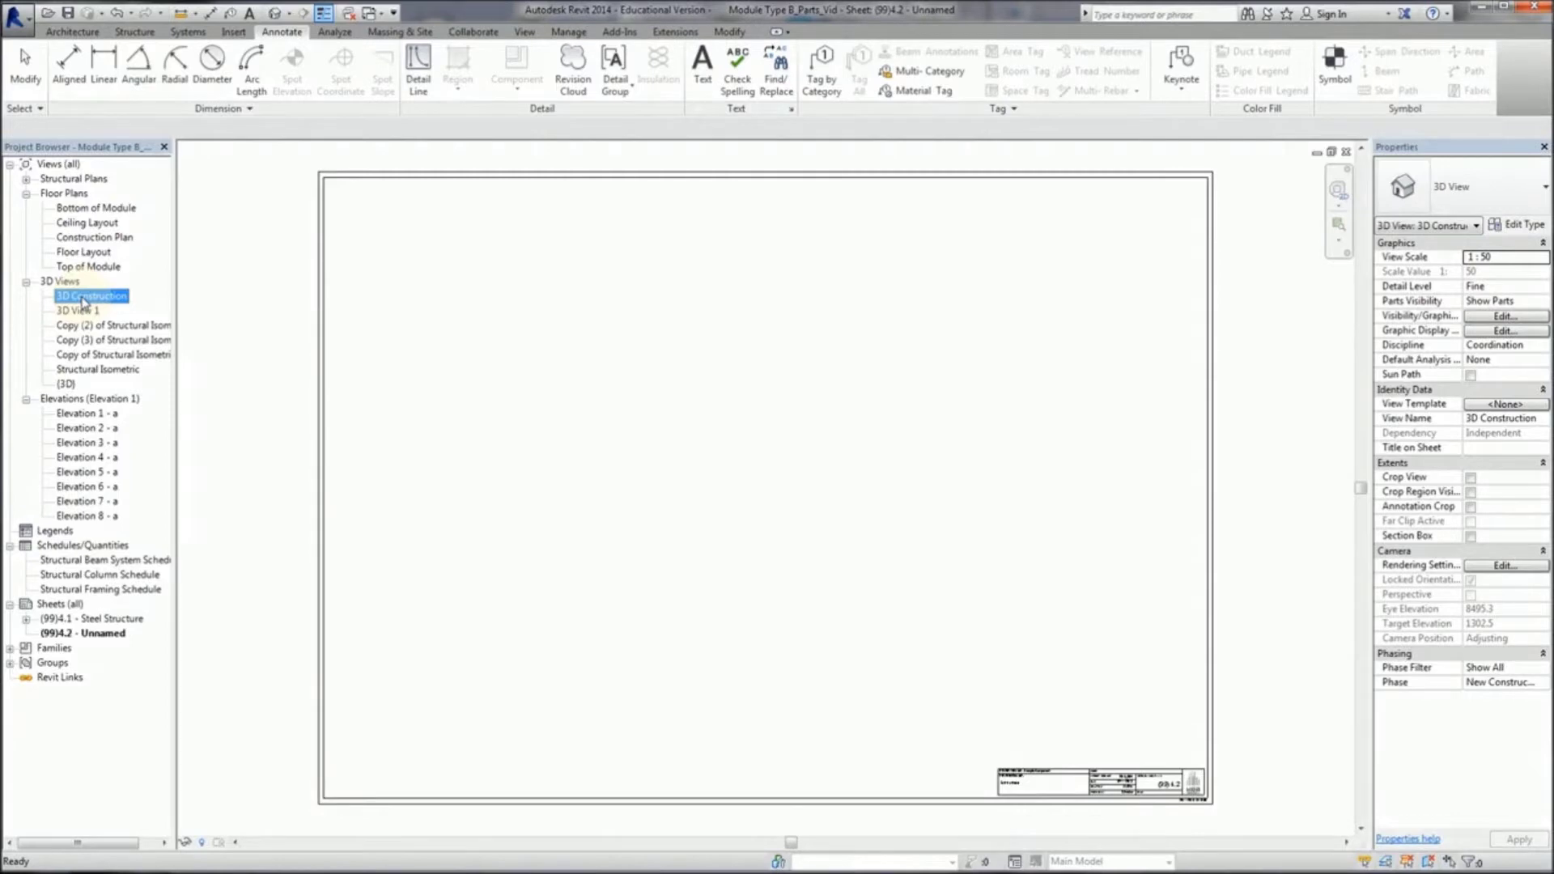
left_click_drag(84, 302, 590, 382)
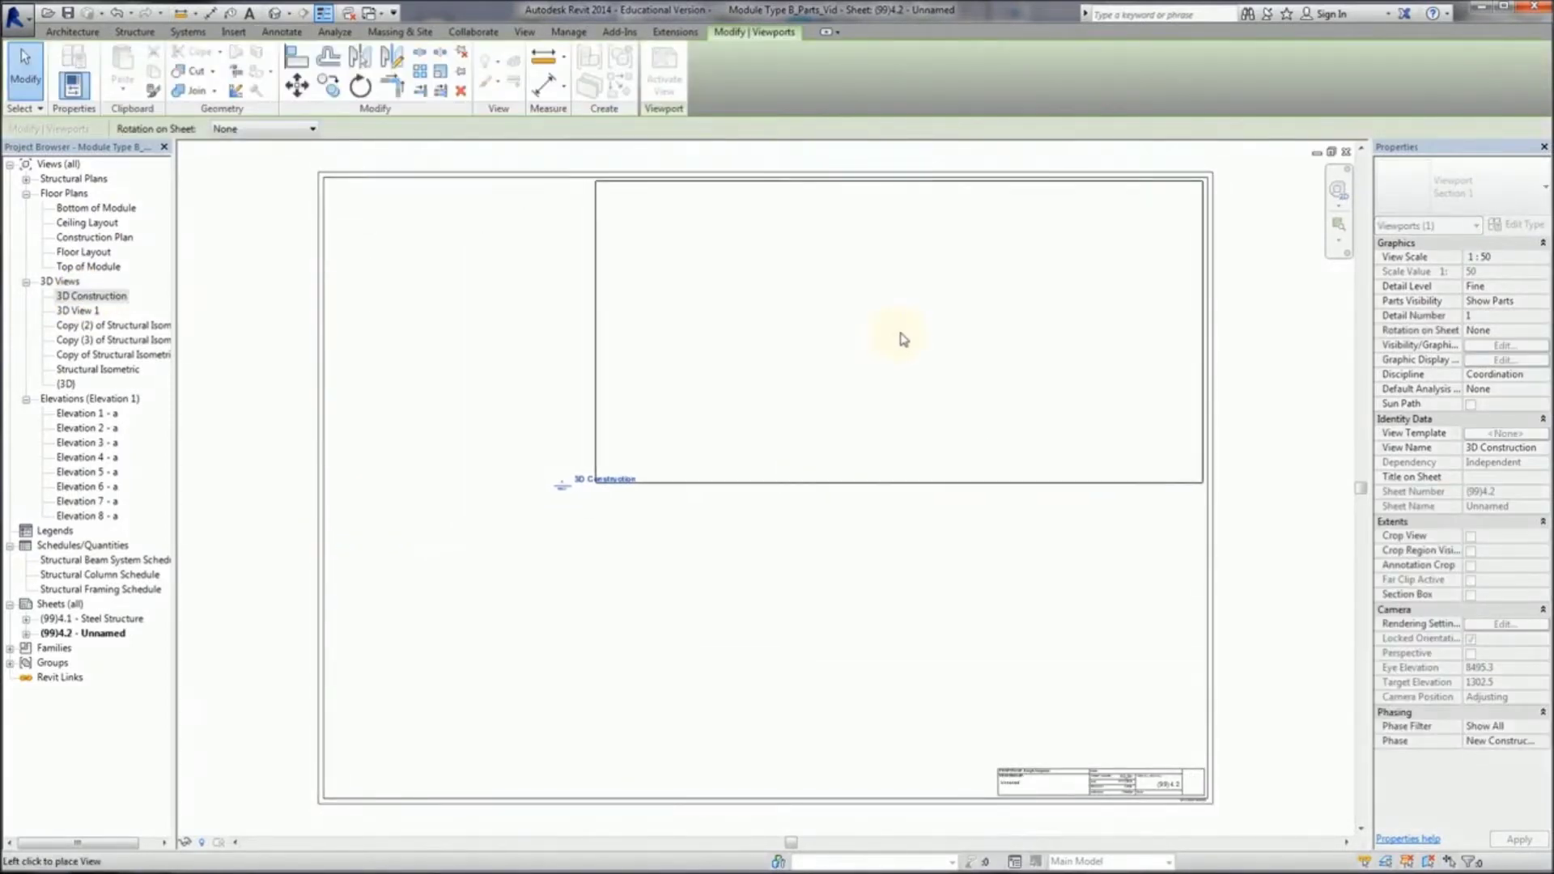
left_click(905, 338)
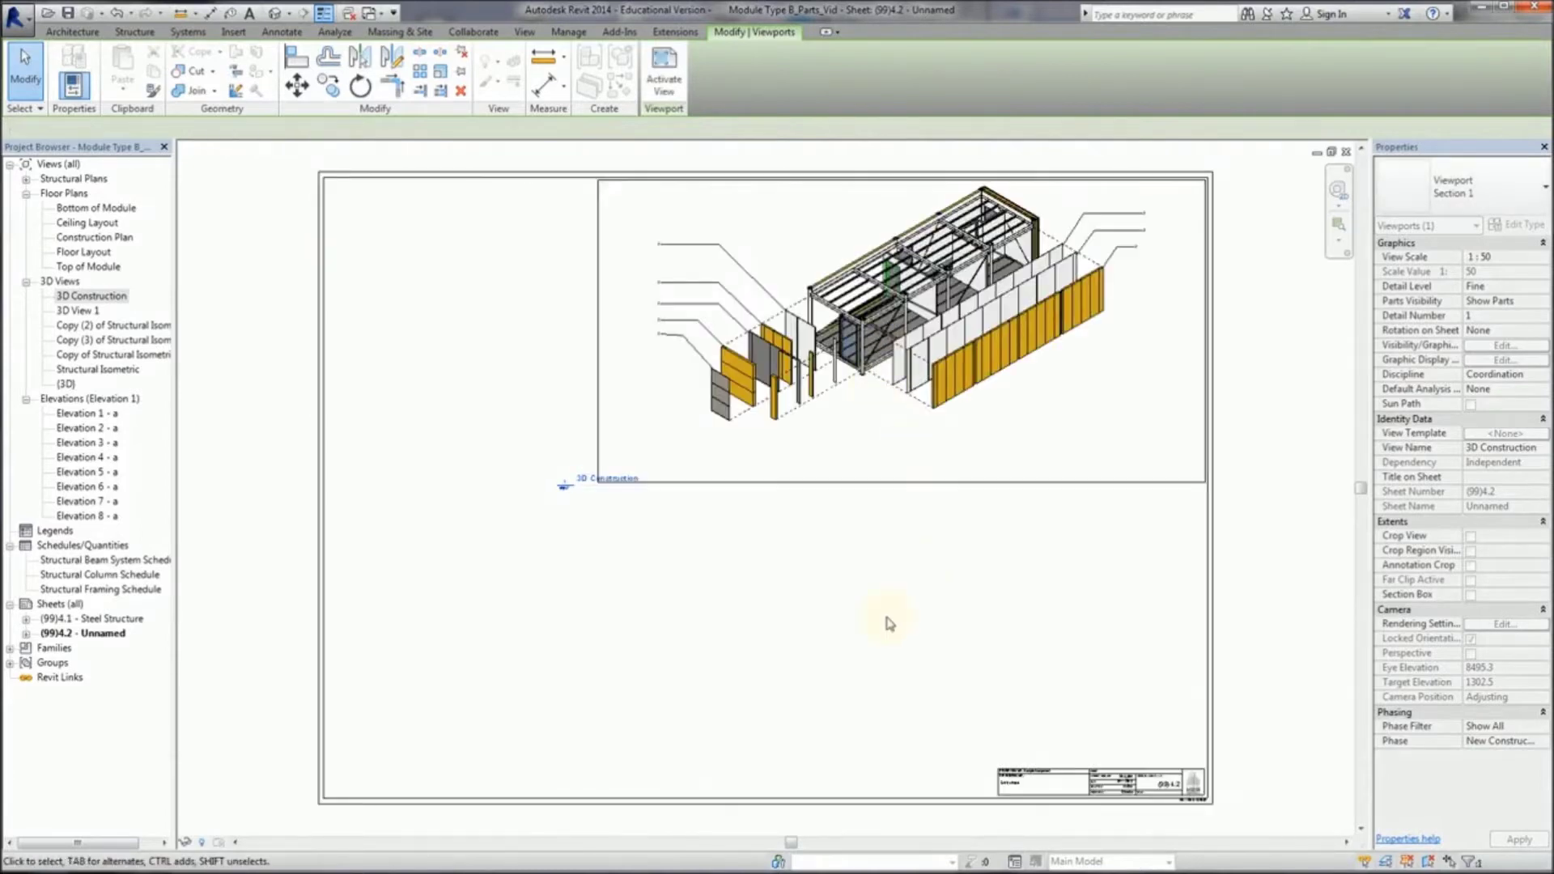
key("Escape")
Step: Move the 3D Construction view title to the lower right of the exploded model on the sheet
scroll(567, 487, "up", 4)
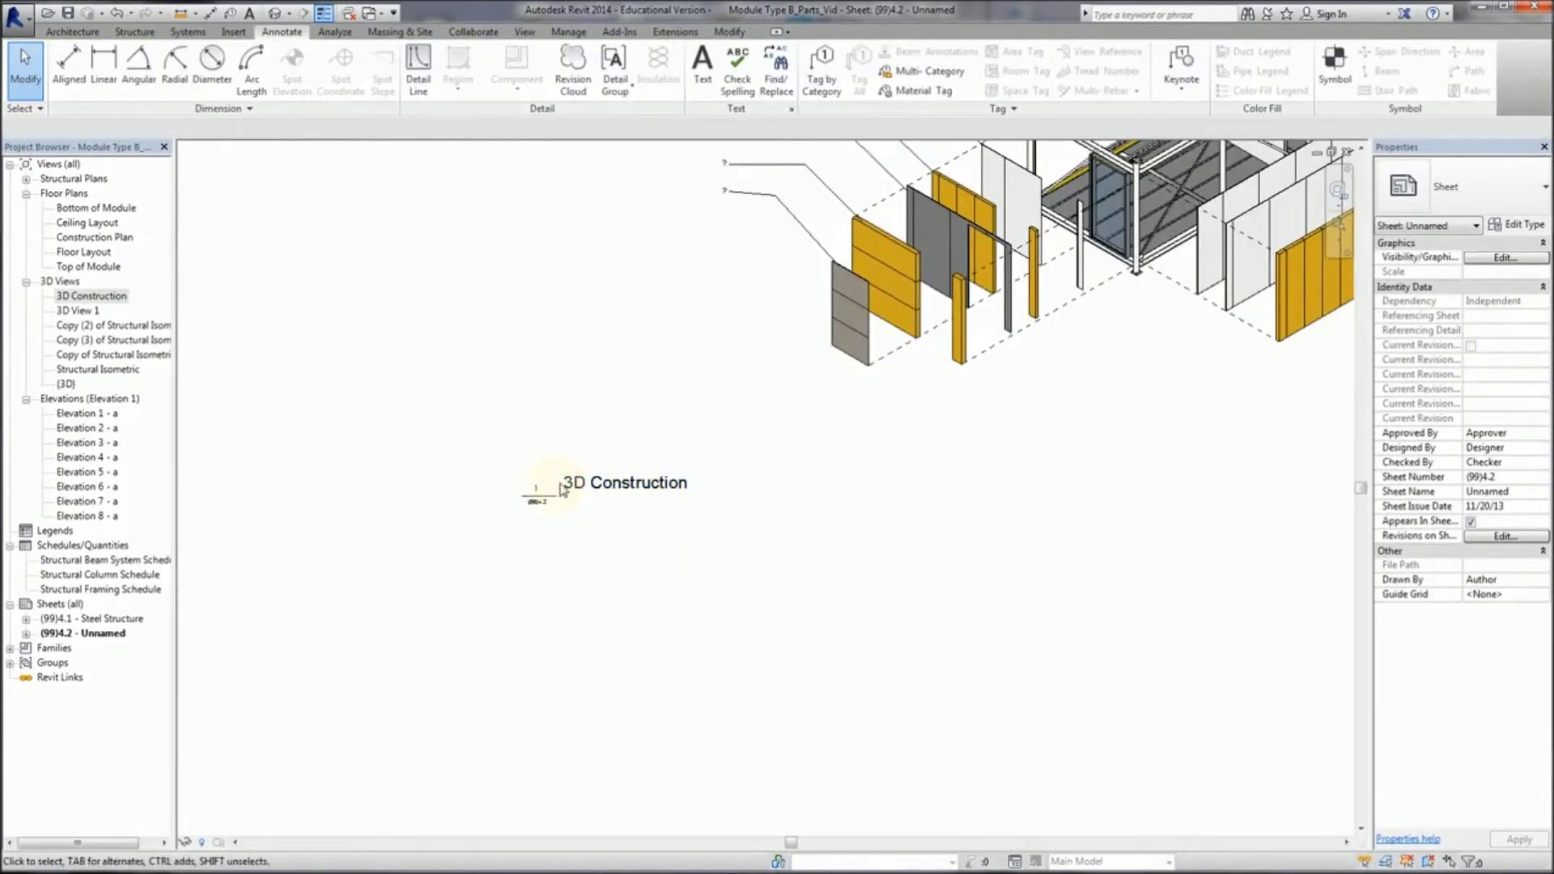
left_click(561, 484)
left_click_drag(574, 488, 976, 462)
scroll(712, 648, "down", 5)
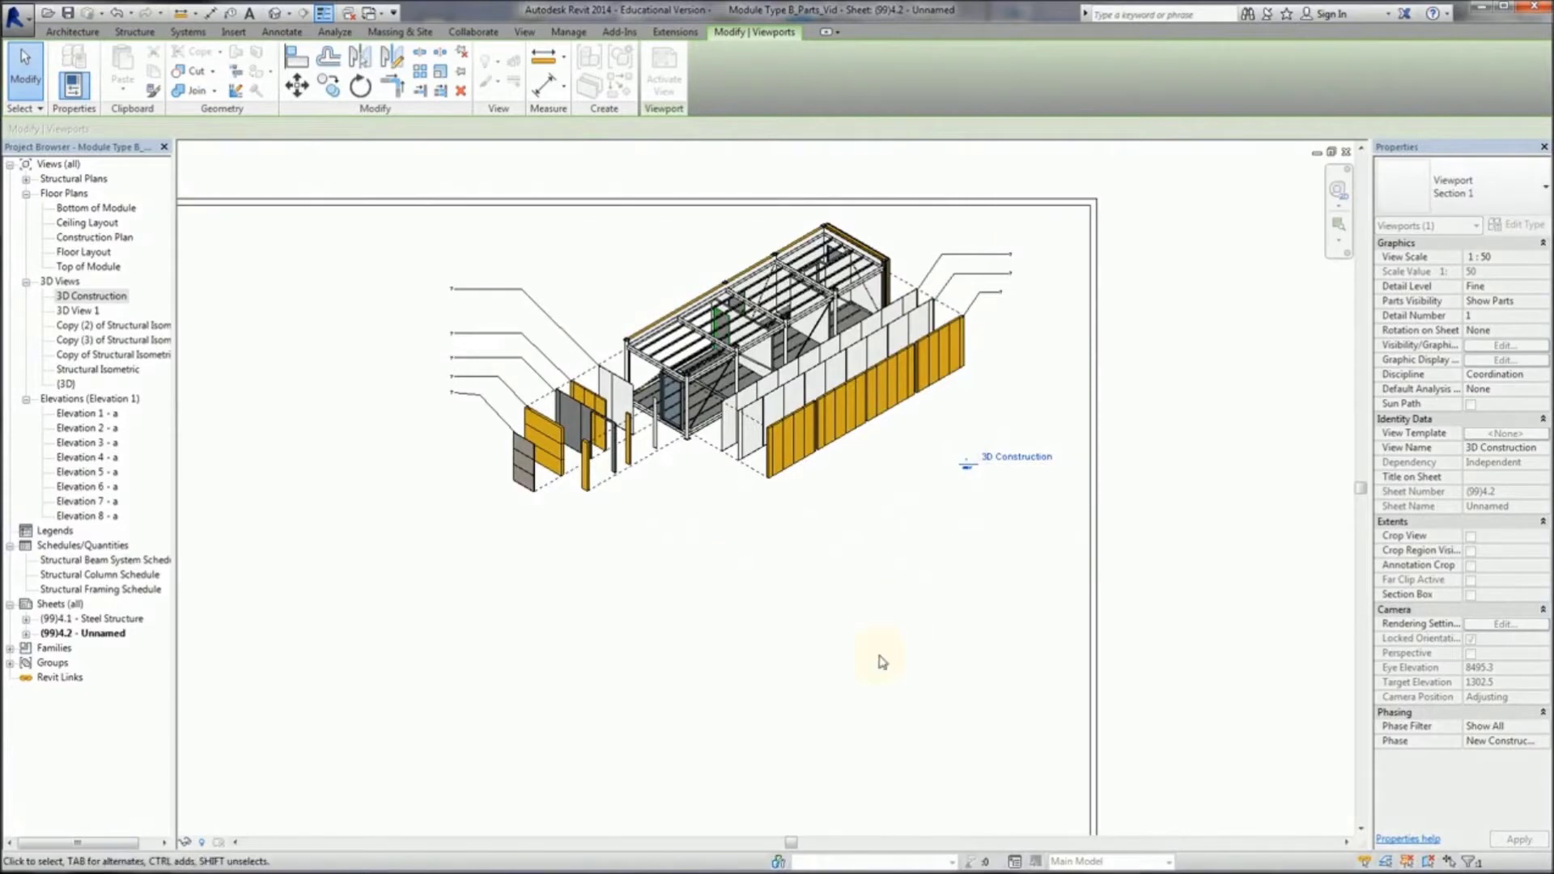
left_click(882, 662)
Step: Activate the 3D Construction viewport and refresh the front wall's five material tags so they show their material names
scroll(476, 416, "up", 3)
right_click(480, 411)
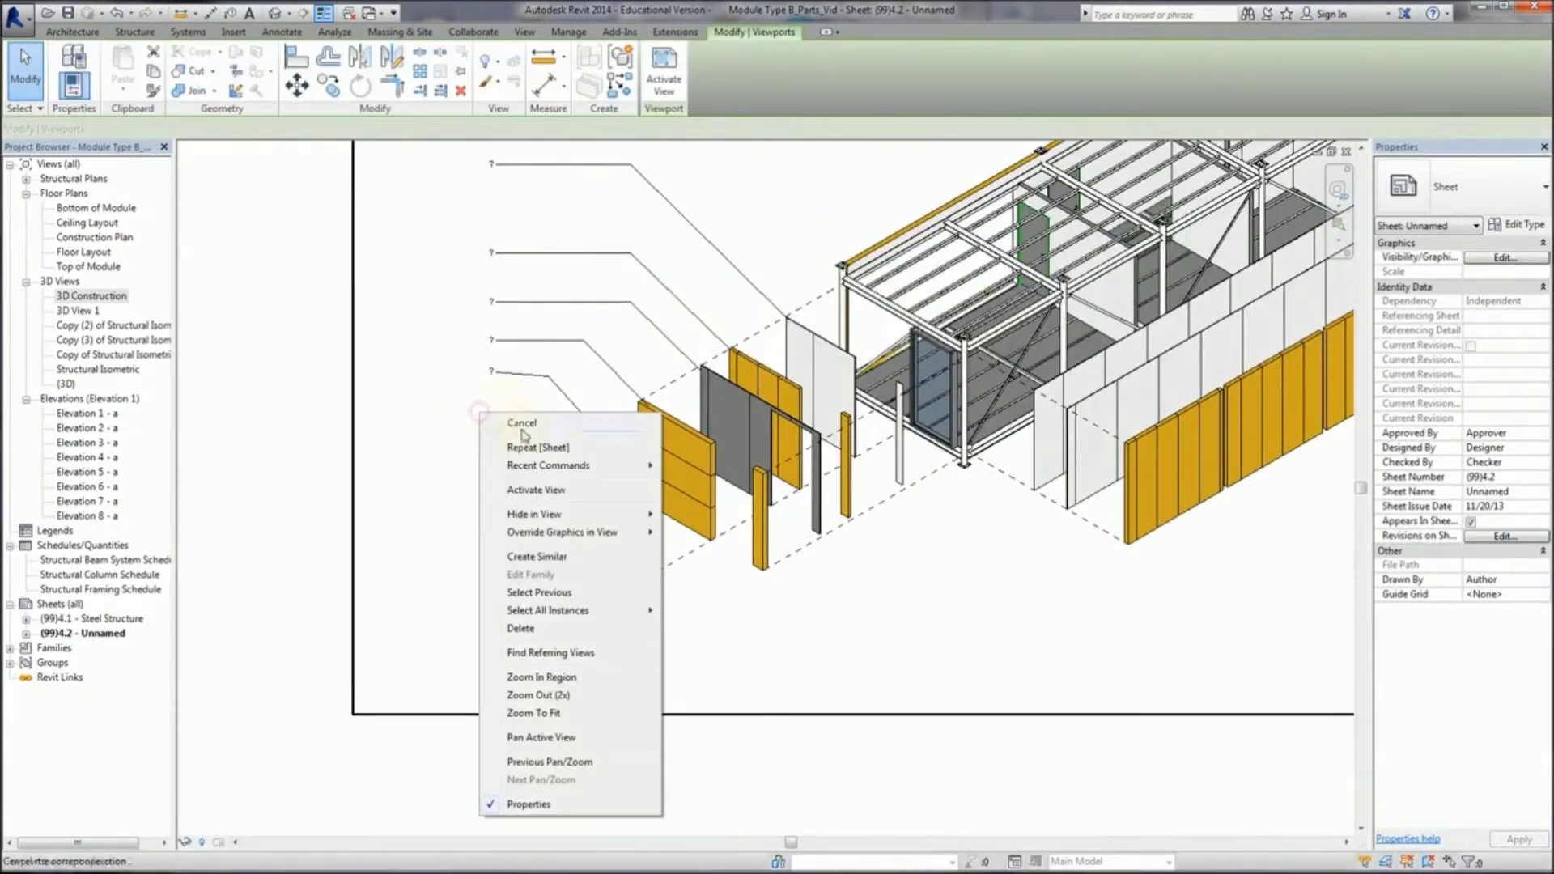
left_click(534, 490)
left_click(512, 386)
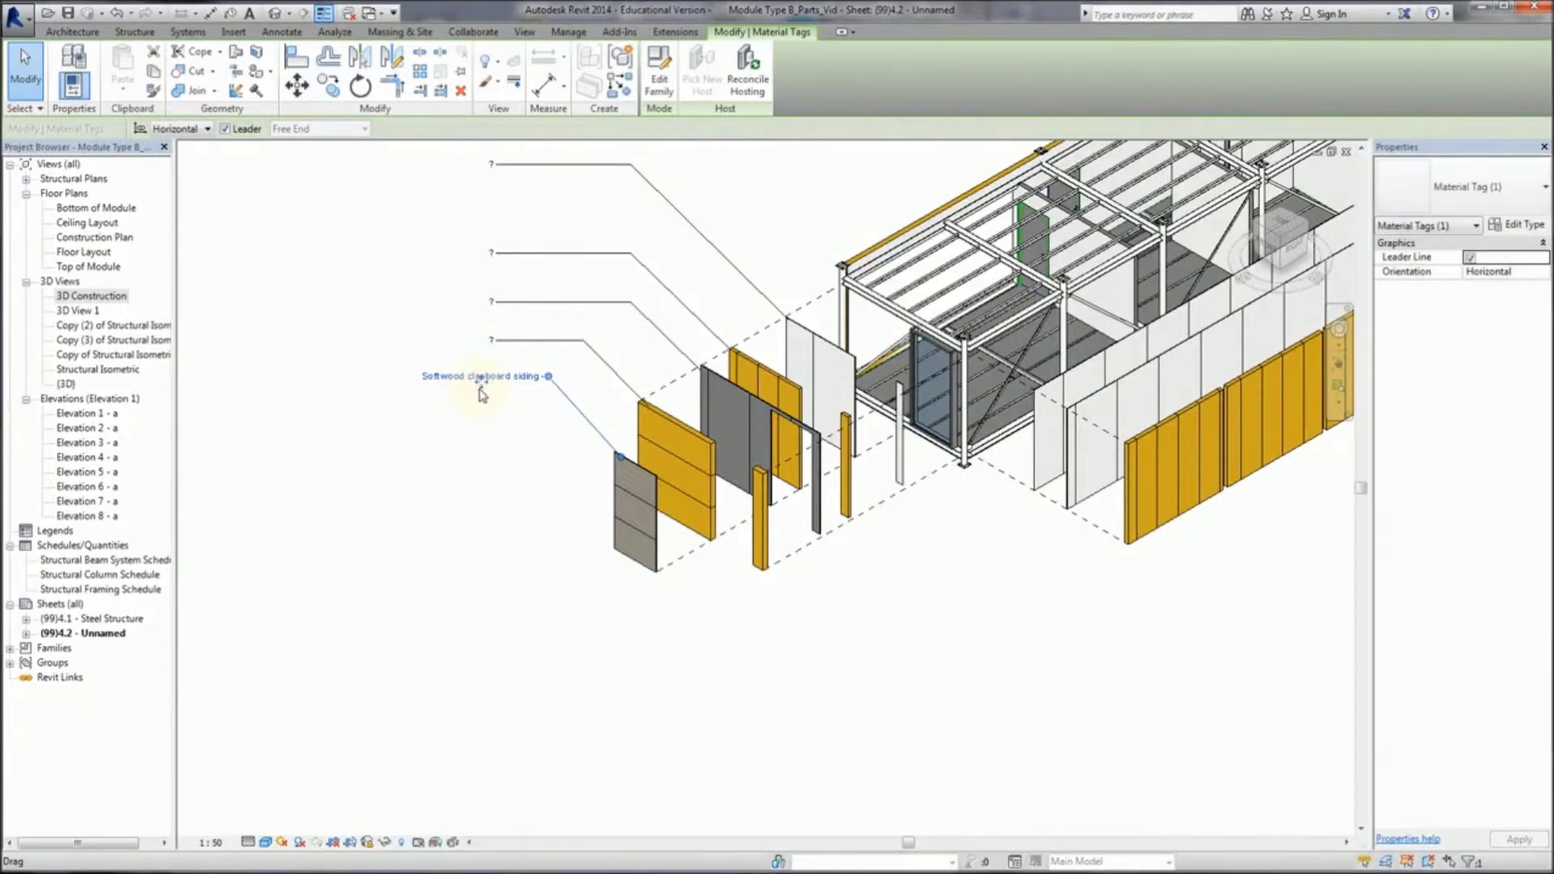
left_click(498, 340)
left_click(498, 301)
left_click(495, 254)
left_click(494, 165)
middle_click_drag(494, 165, 389, 391)
scroll(388, 390, "down", 1)
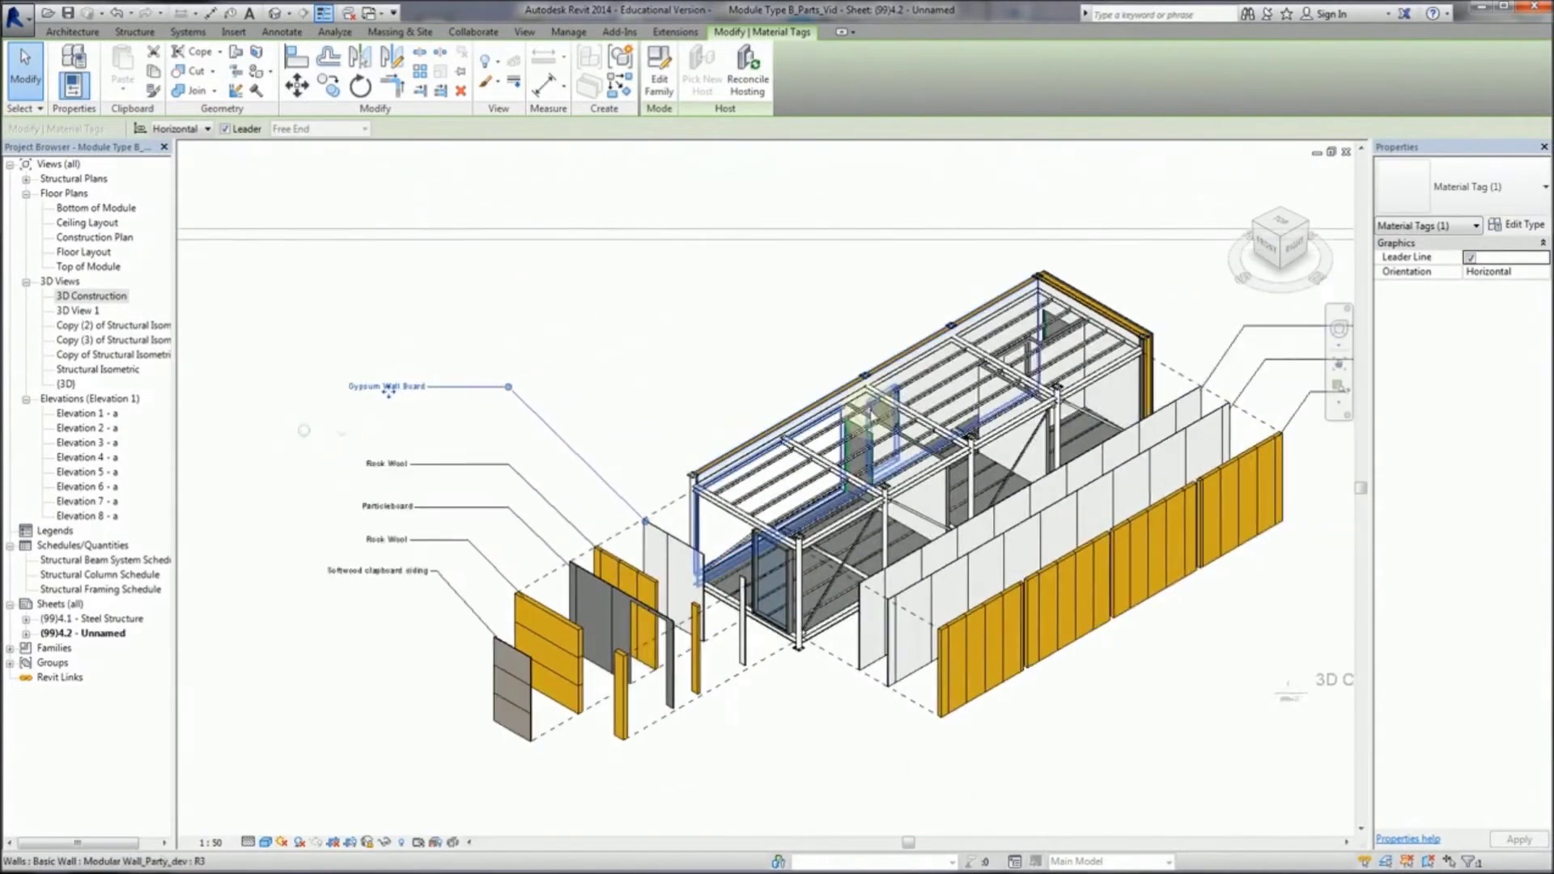
Step: Refresh the long wall's three material tags and deactivate the view to return to the sheet
left_click(1002, 489)
scroll(1002, 489, "down", 2)
mouse_move(1002, 489)
middle_mouse_down()
mouse_move(1018, 578)
mouse_move(1072, 498)
middle_mouse_up()
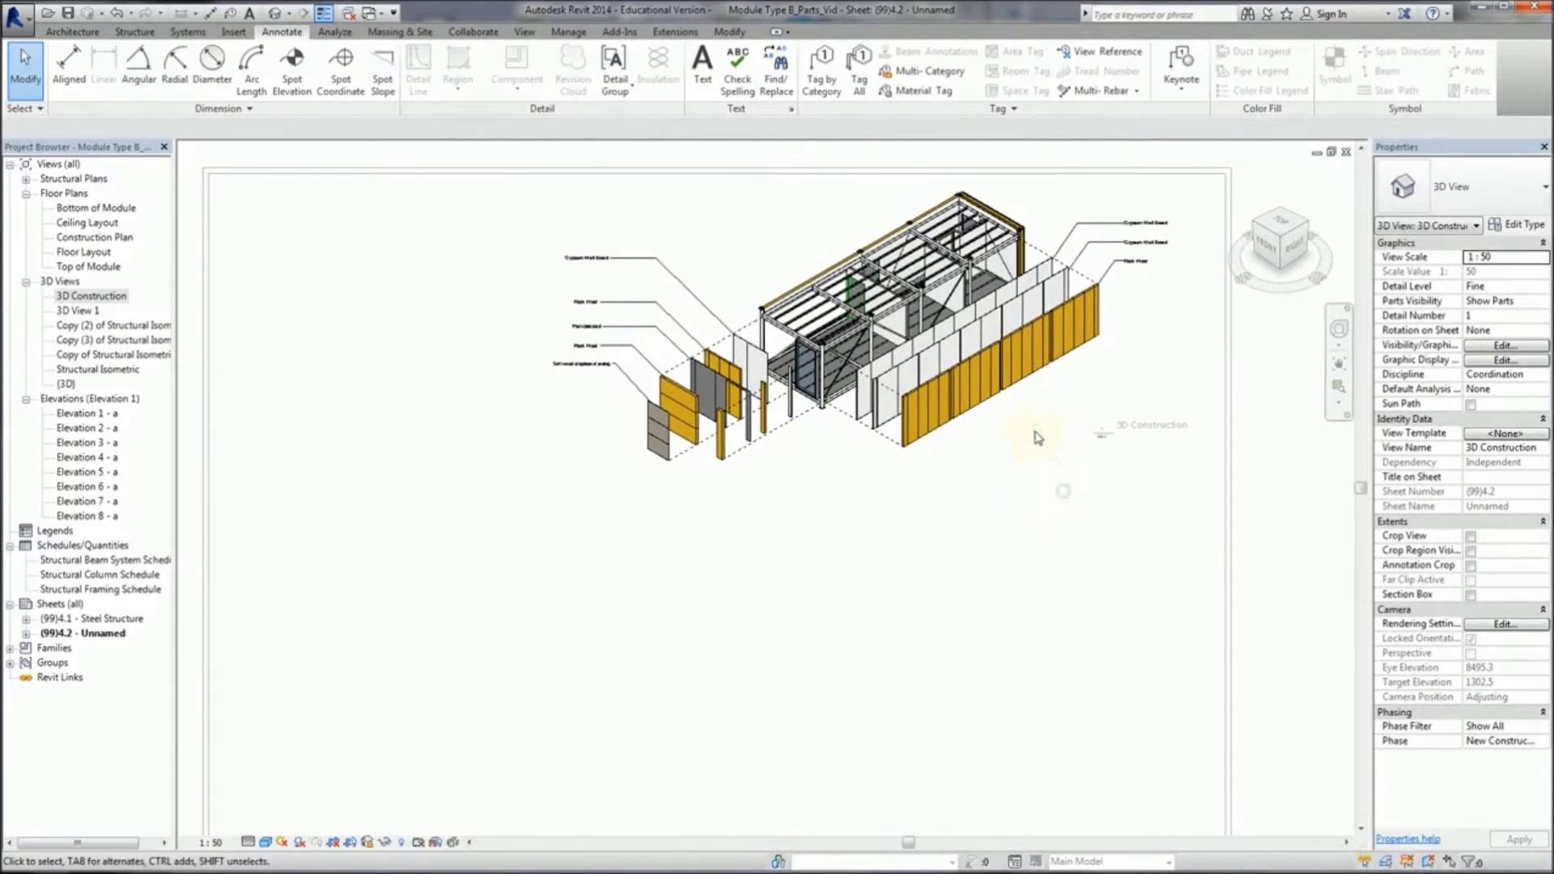
right_click(1038, 437)
left_click(1085, 509)
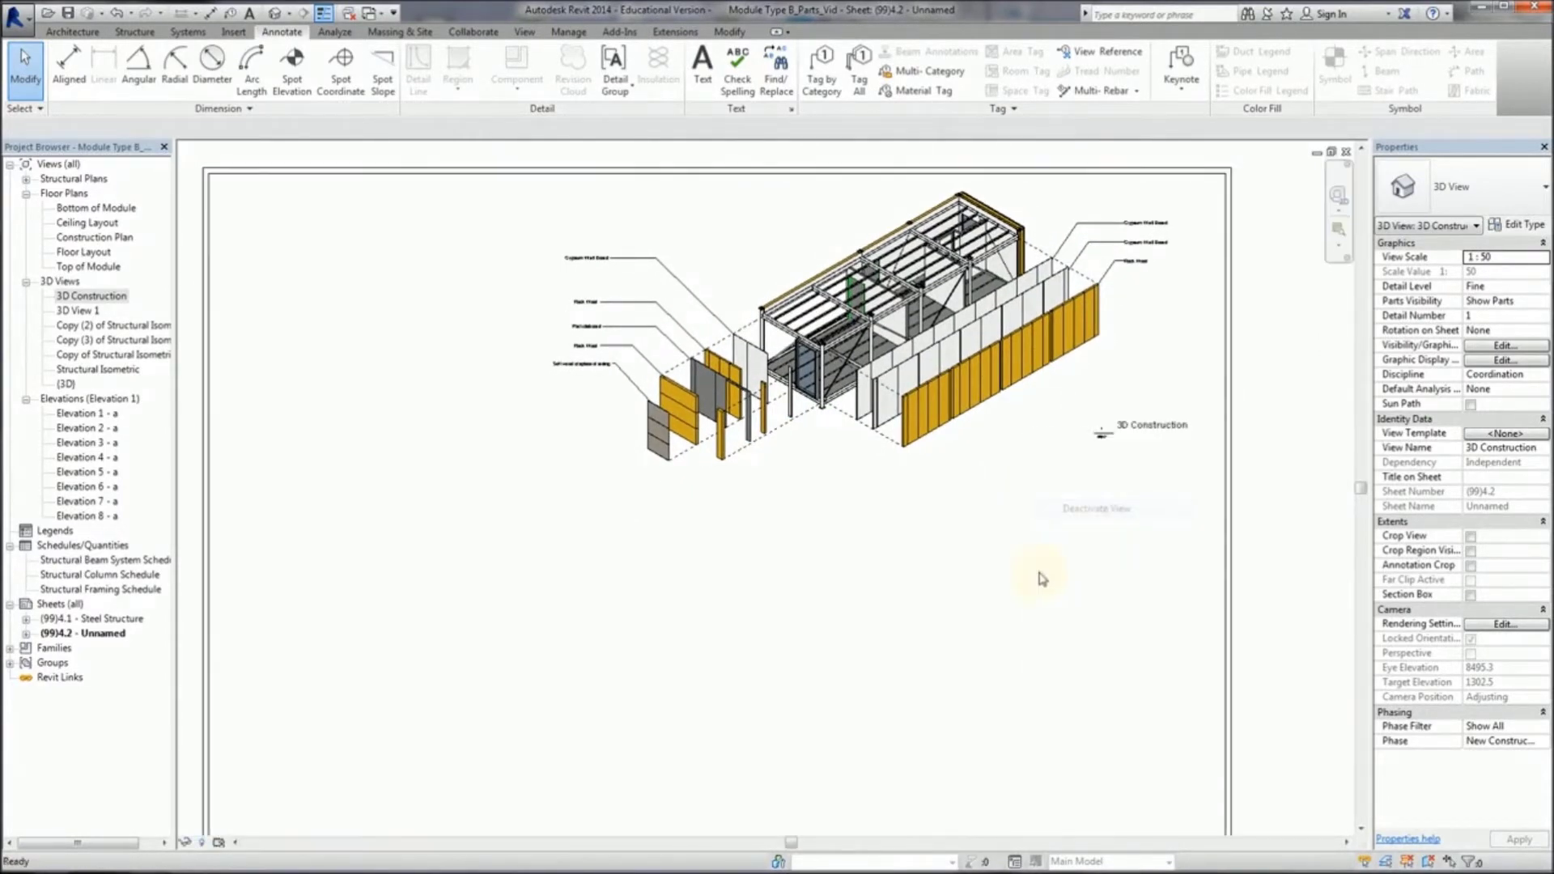
scroll(1012, 632, "down", 3)
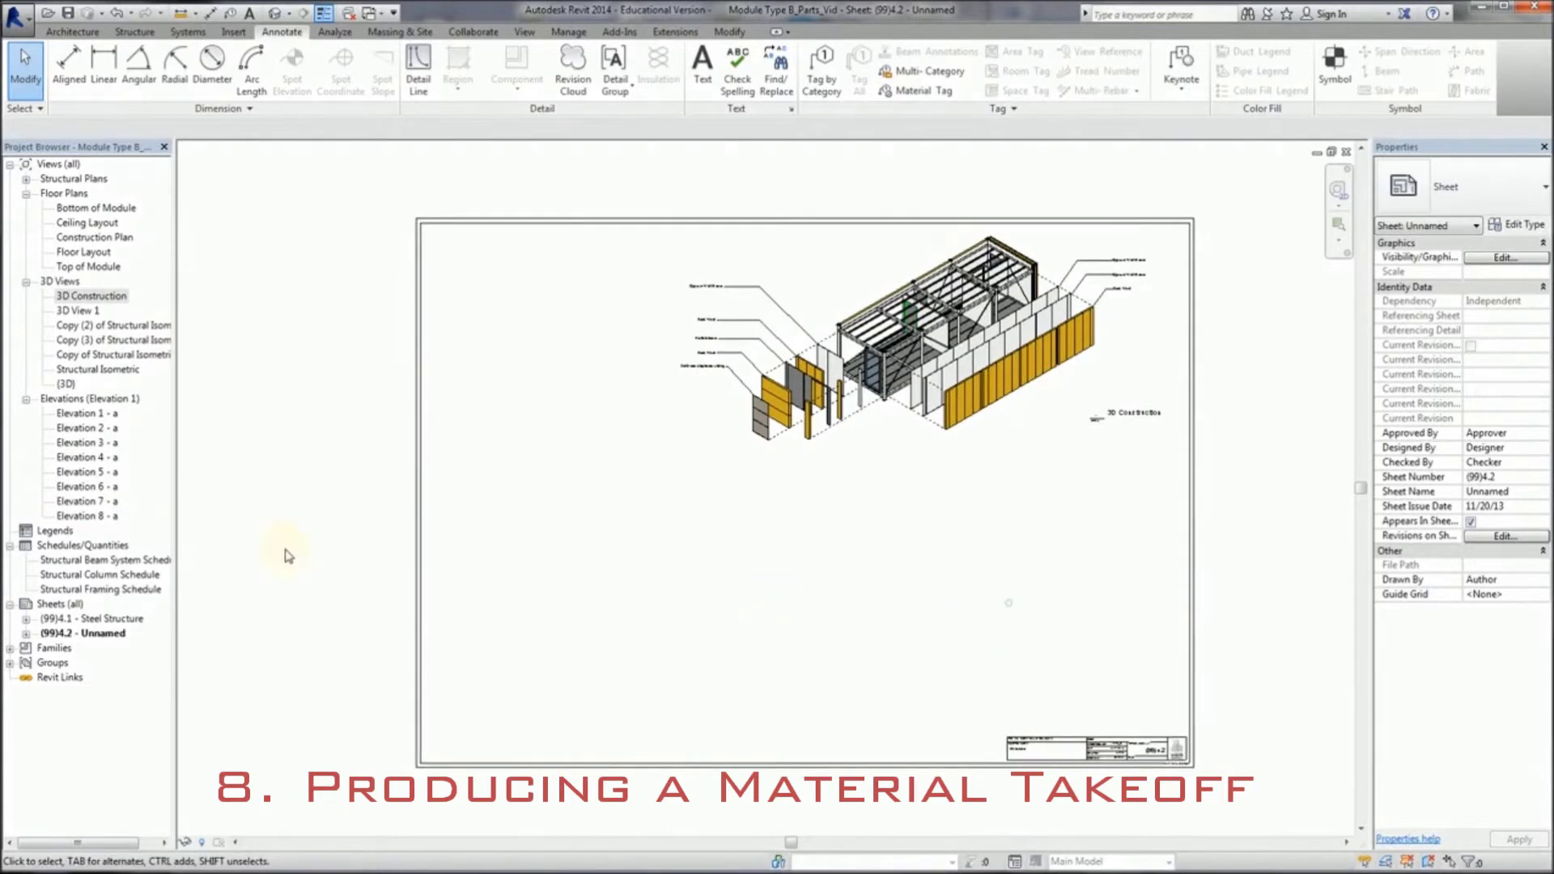
Step: Start a new schedule for the Parts category in the New Construction phase
right_click(81, 544)
left_click(243, 558)
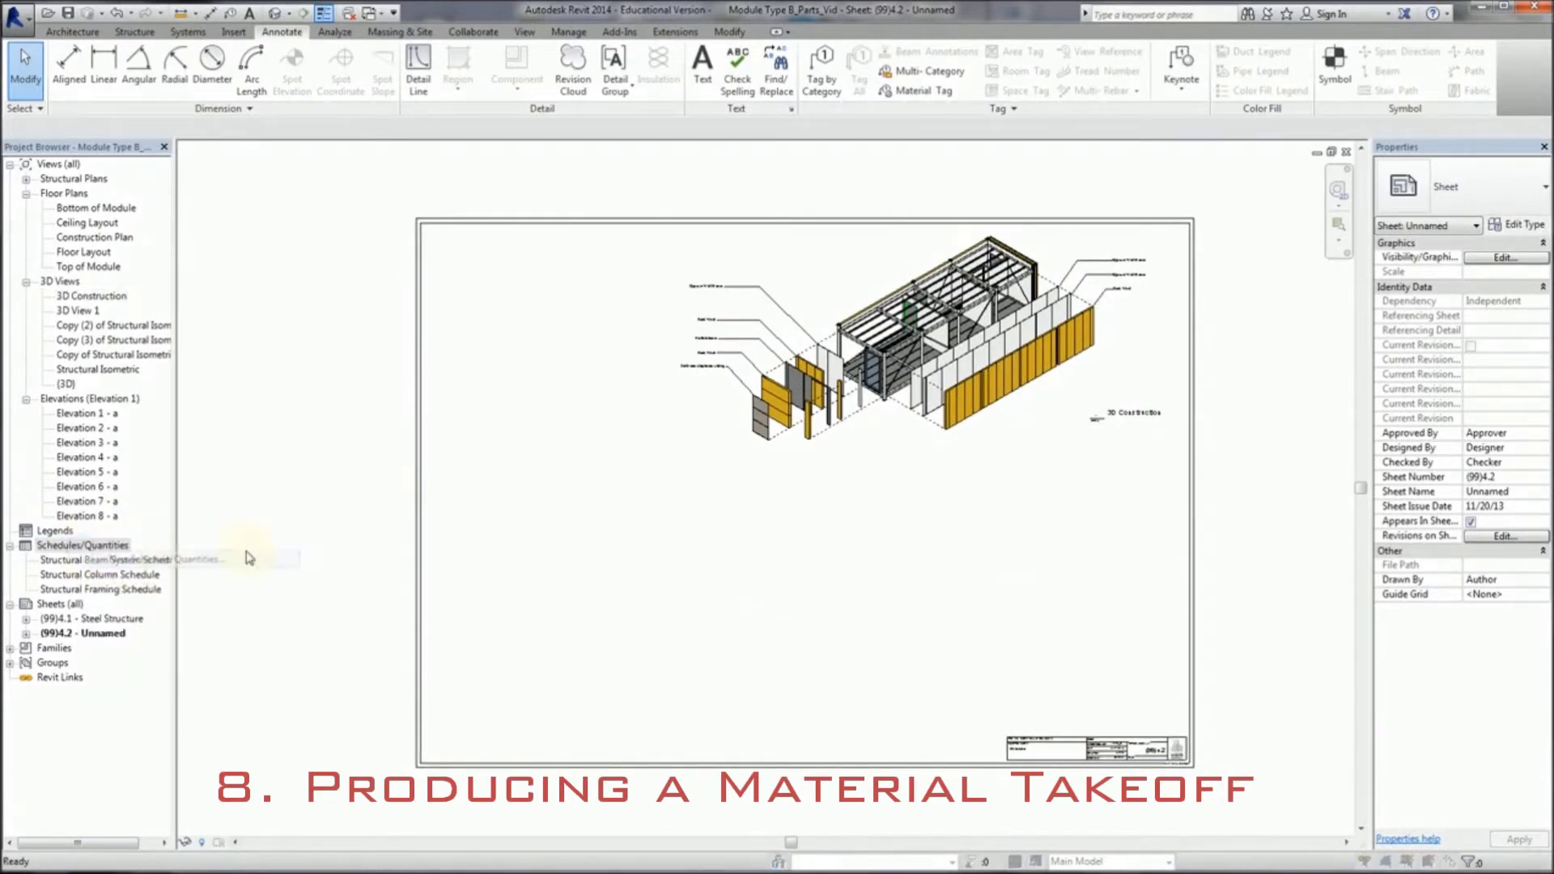
left_click_drag(370, 240, 371, 326)
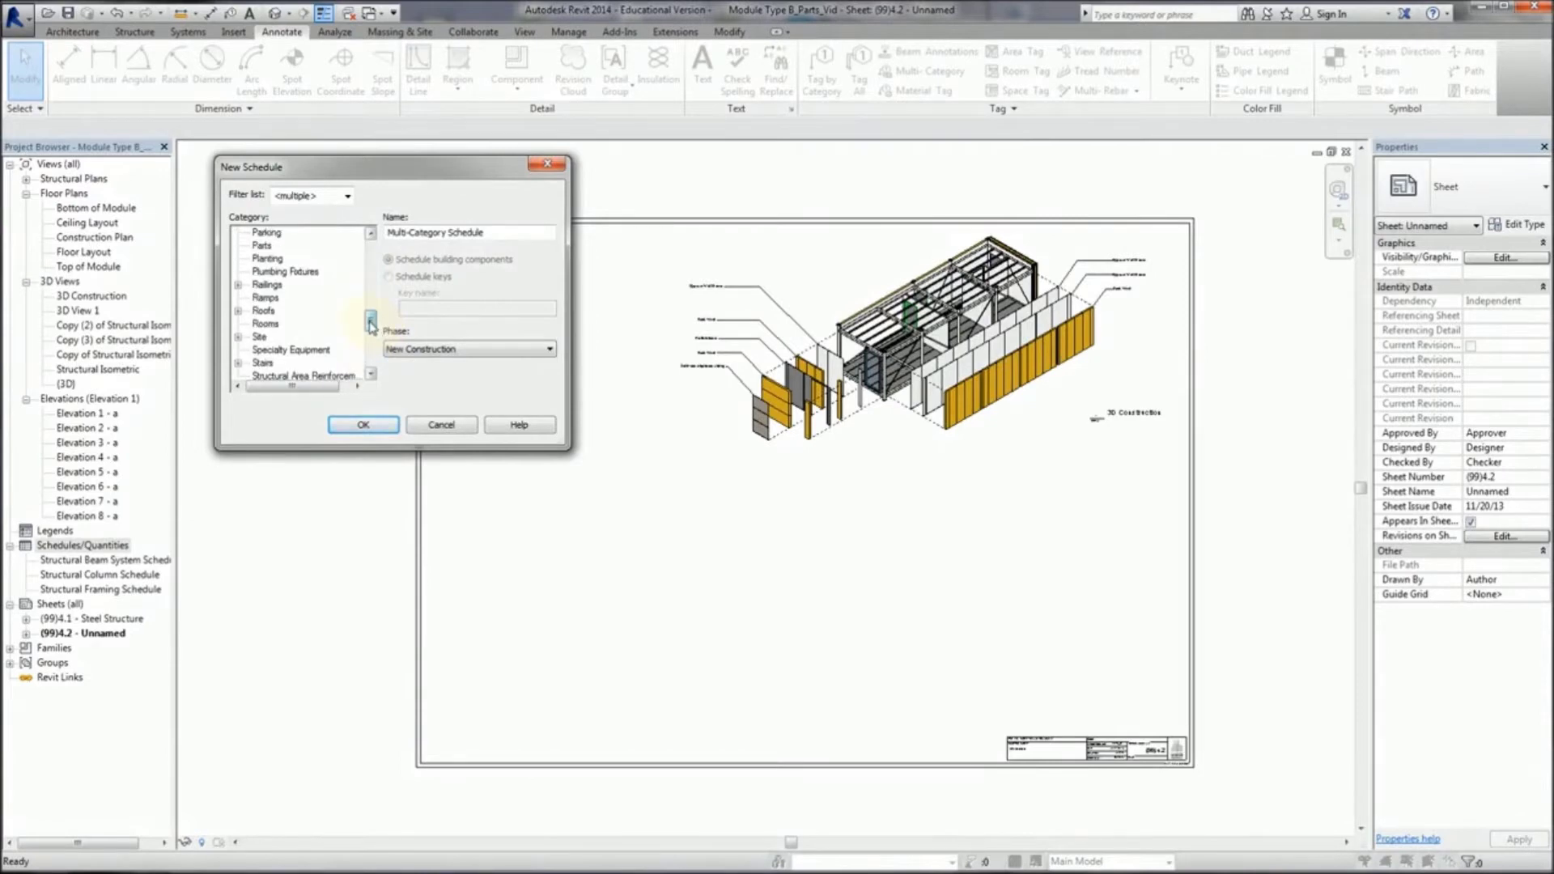
left_click(262, 245)
left_click(364, 424)
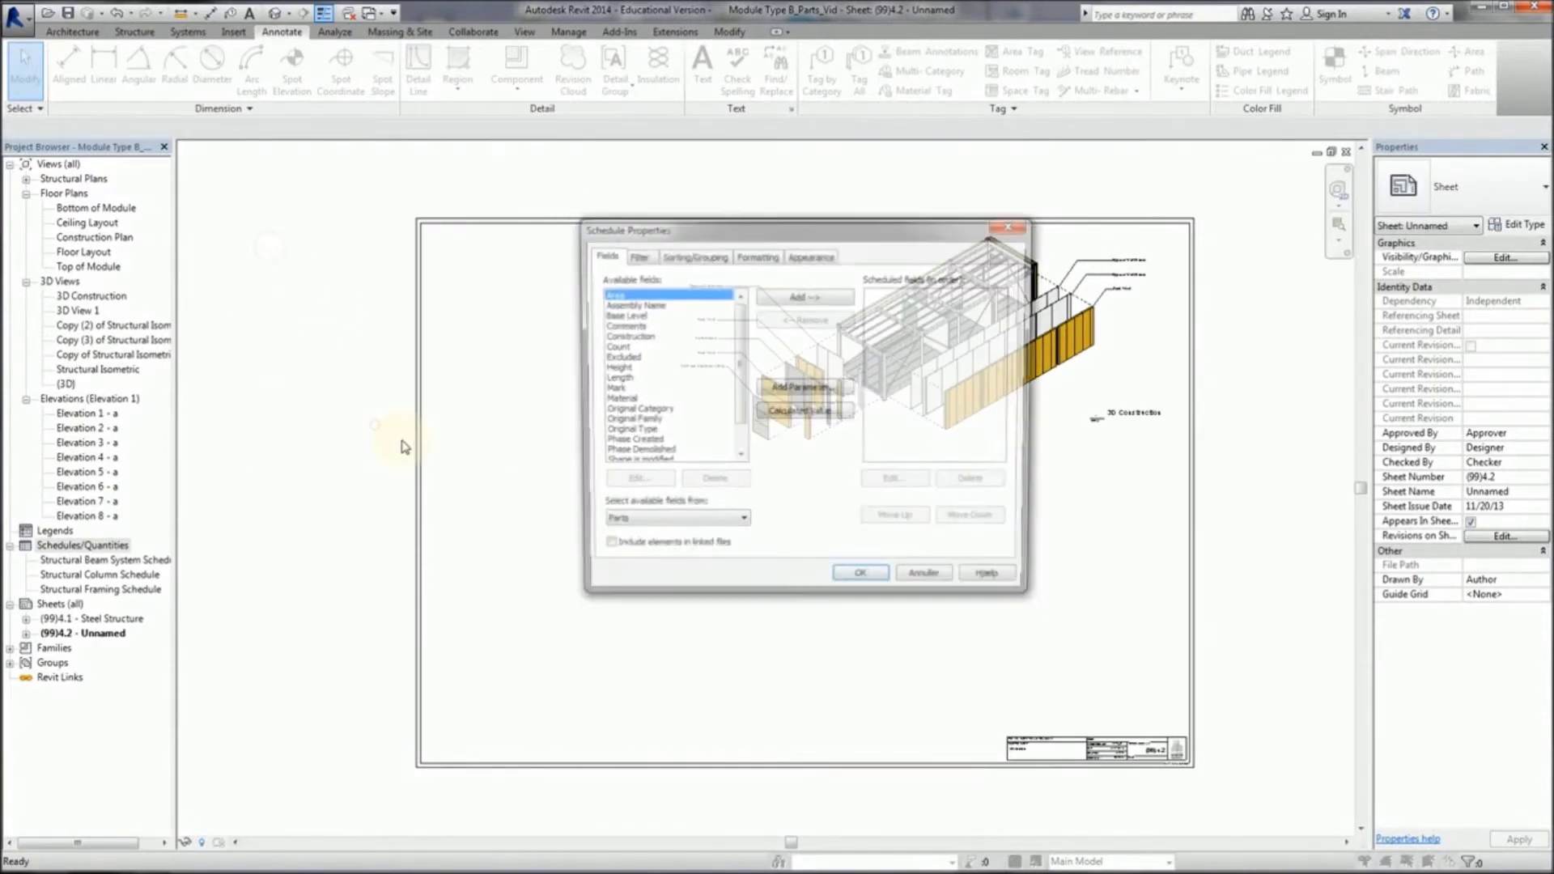
Step: Add the Area, Count, Height, Length, Material and Thickness fields to the part schedule and generate it
left_click(803, 299)
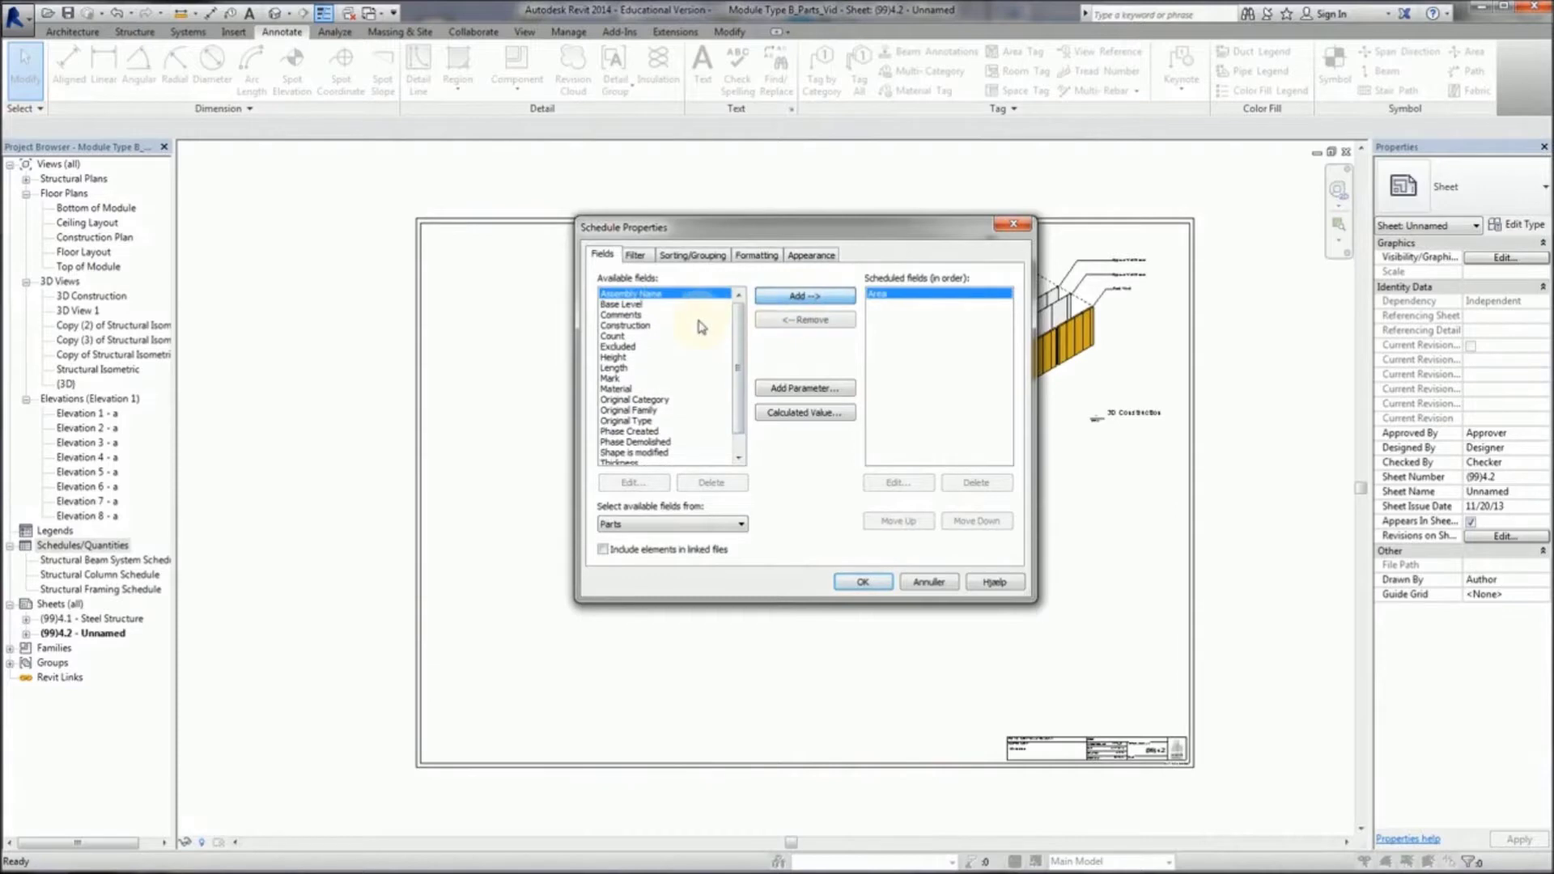
left_click(632, 336)
left_click(804, 296)
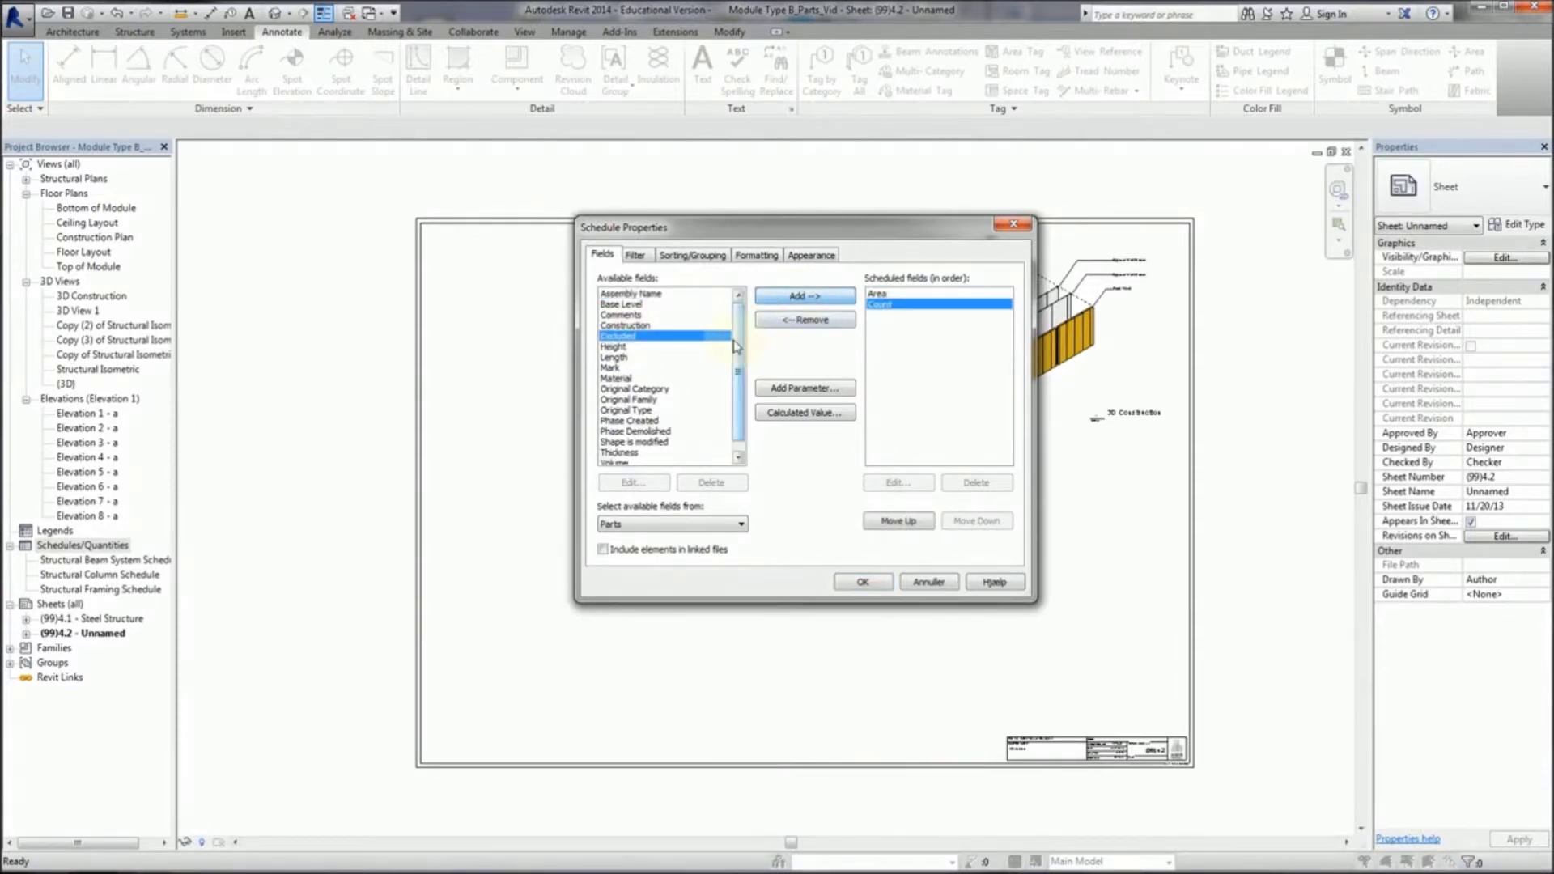
left_click(612, 346)
left_click(797, 298)
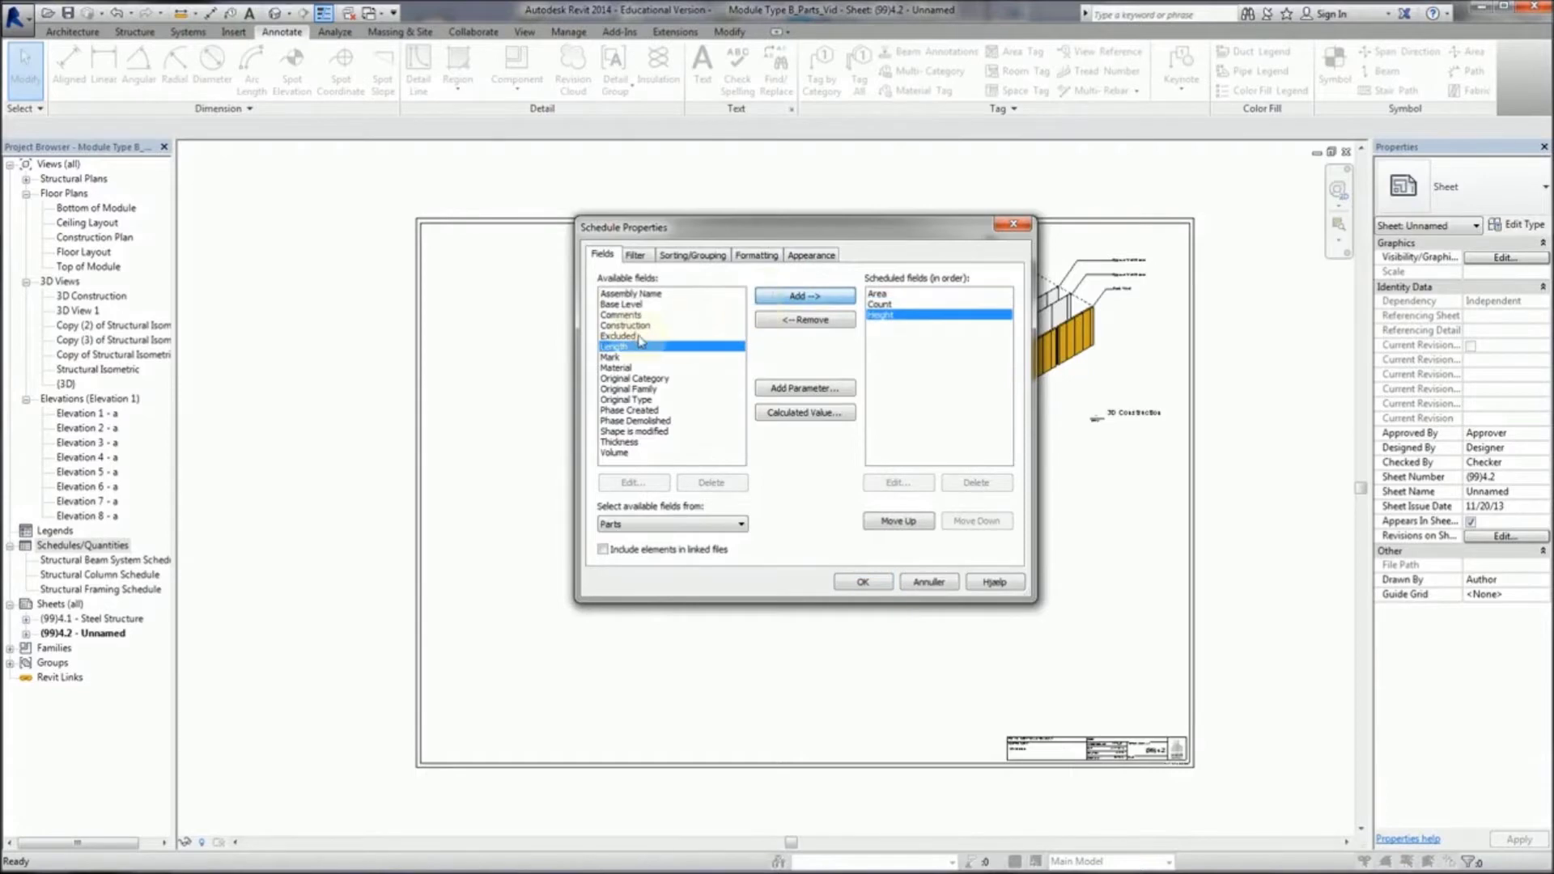
left_click(789, 304)
left_click(696, 357)
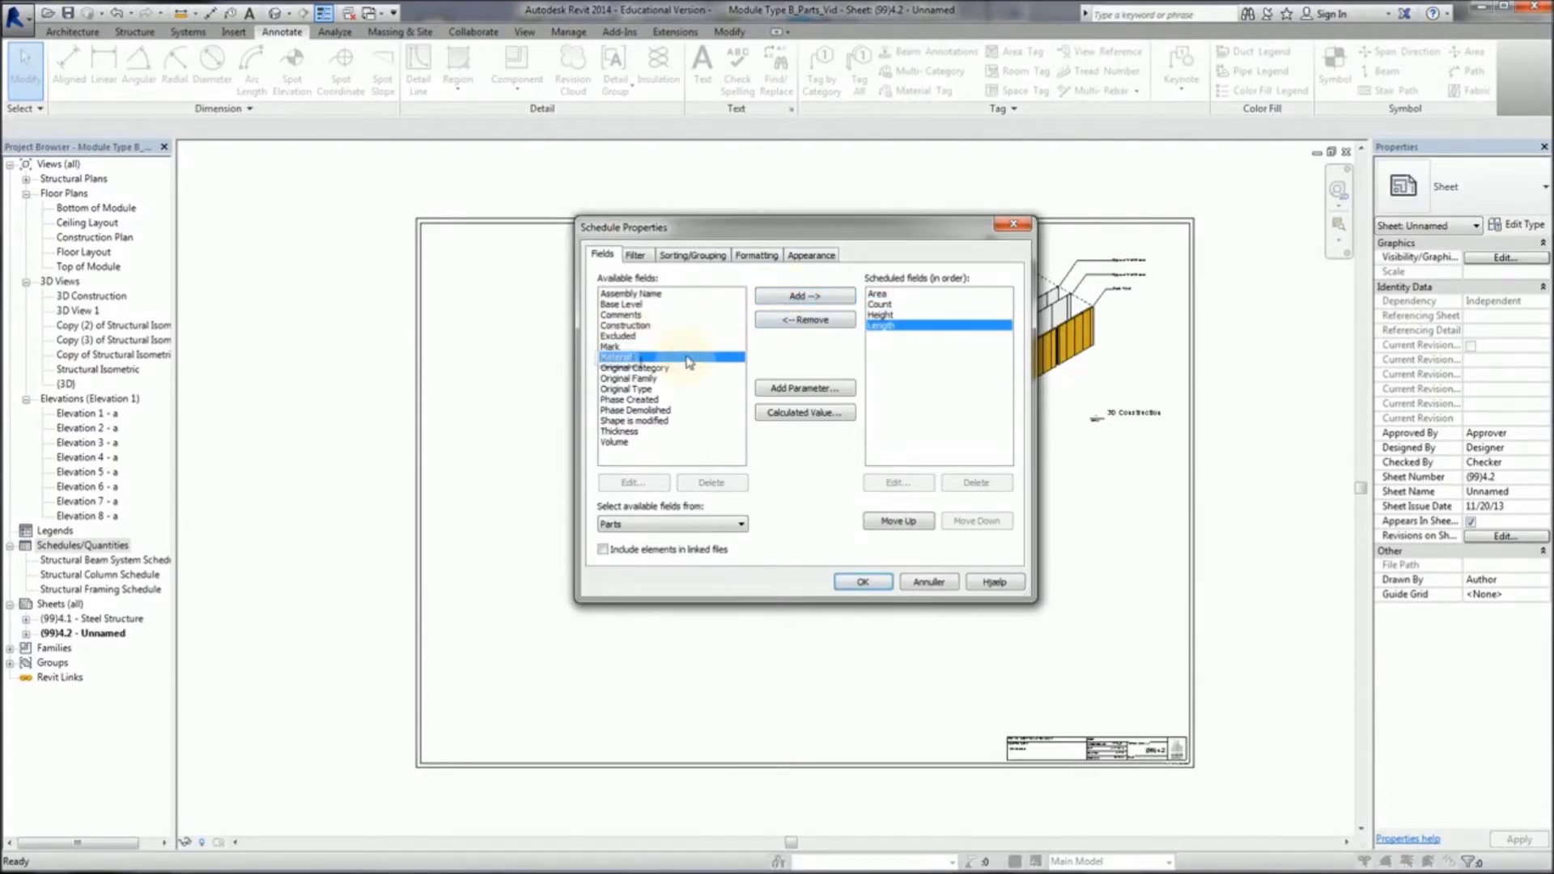
left_click(805, 297)
left_click(639, 421)
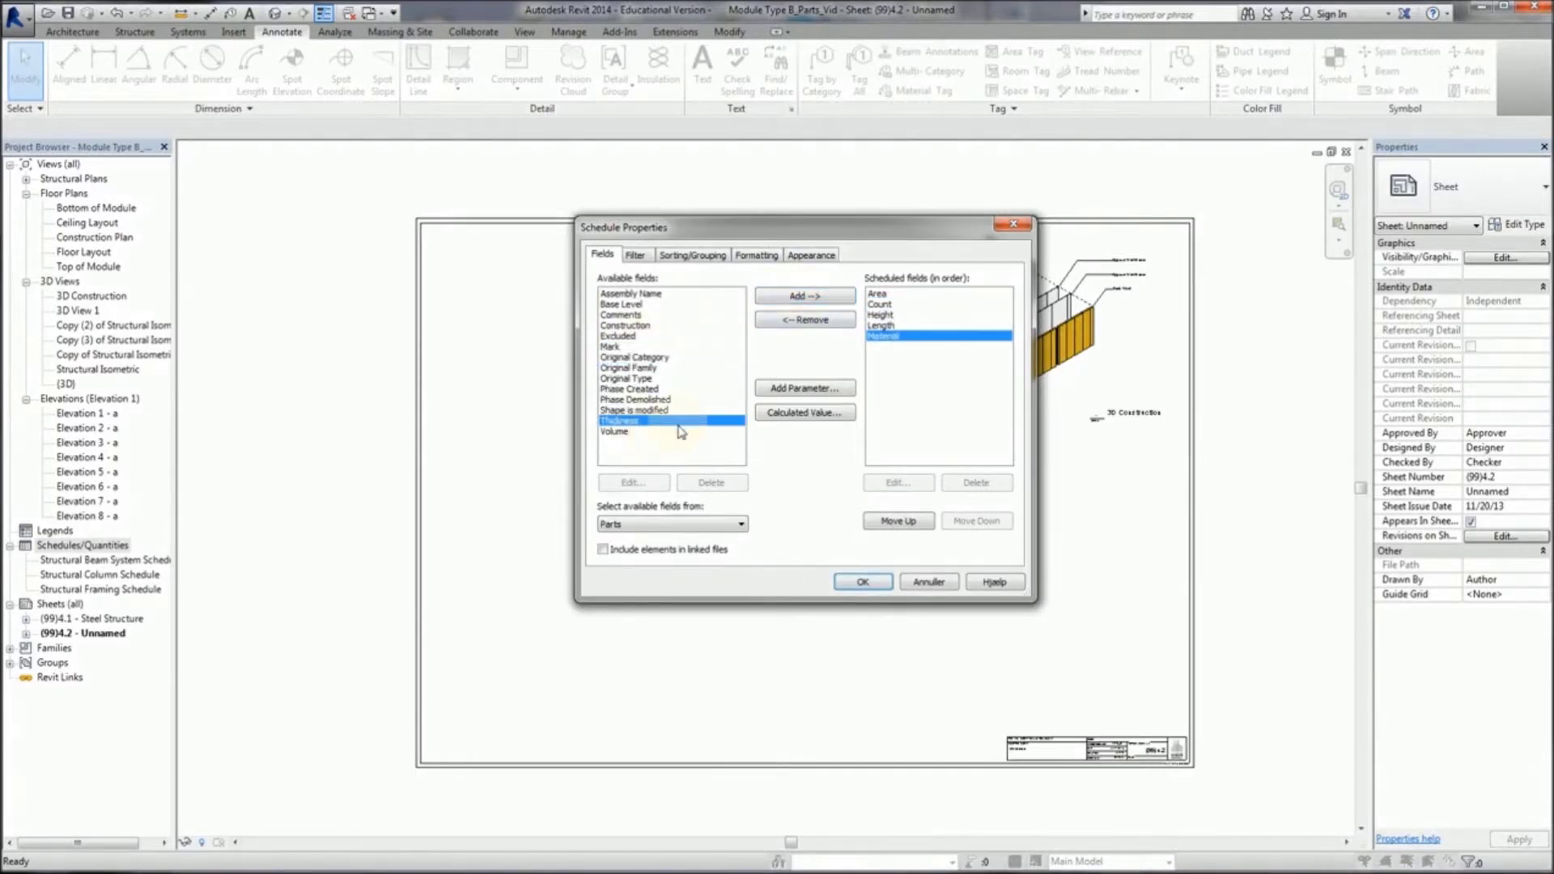
left_click(801, 301)
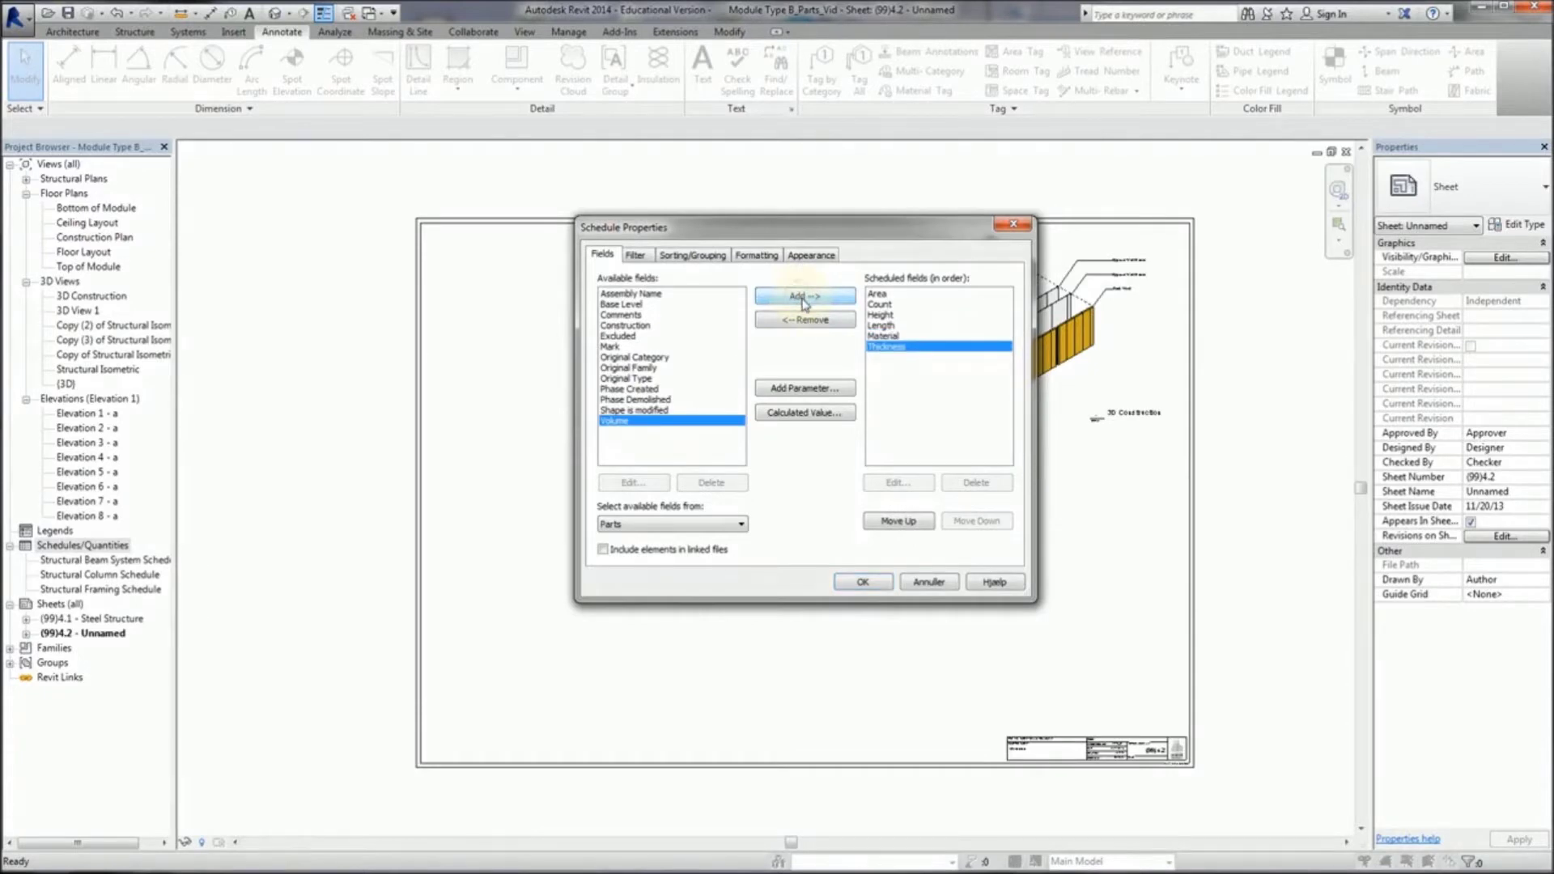
left_click(863, 582)
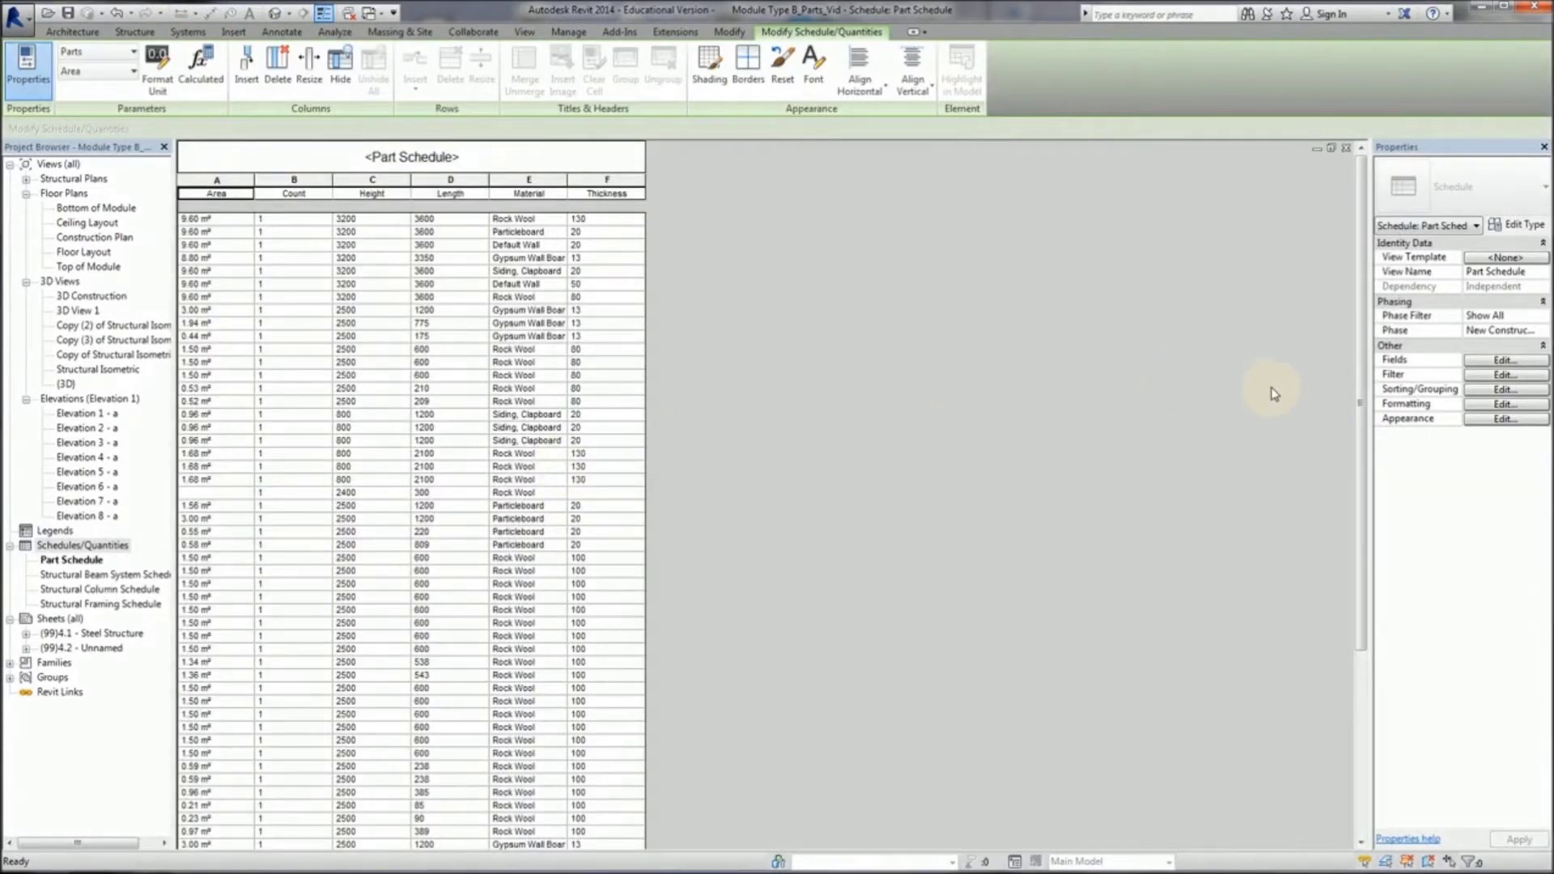
Step: Sort the part schedule by Material in ascending order, with a header and a footer for each group
left_click(1481, 377)
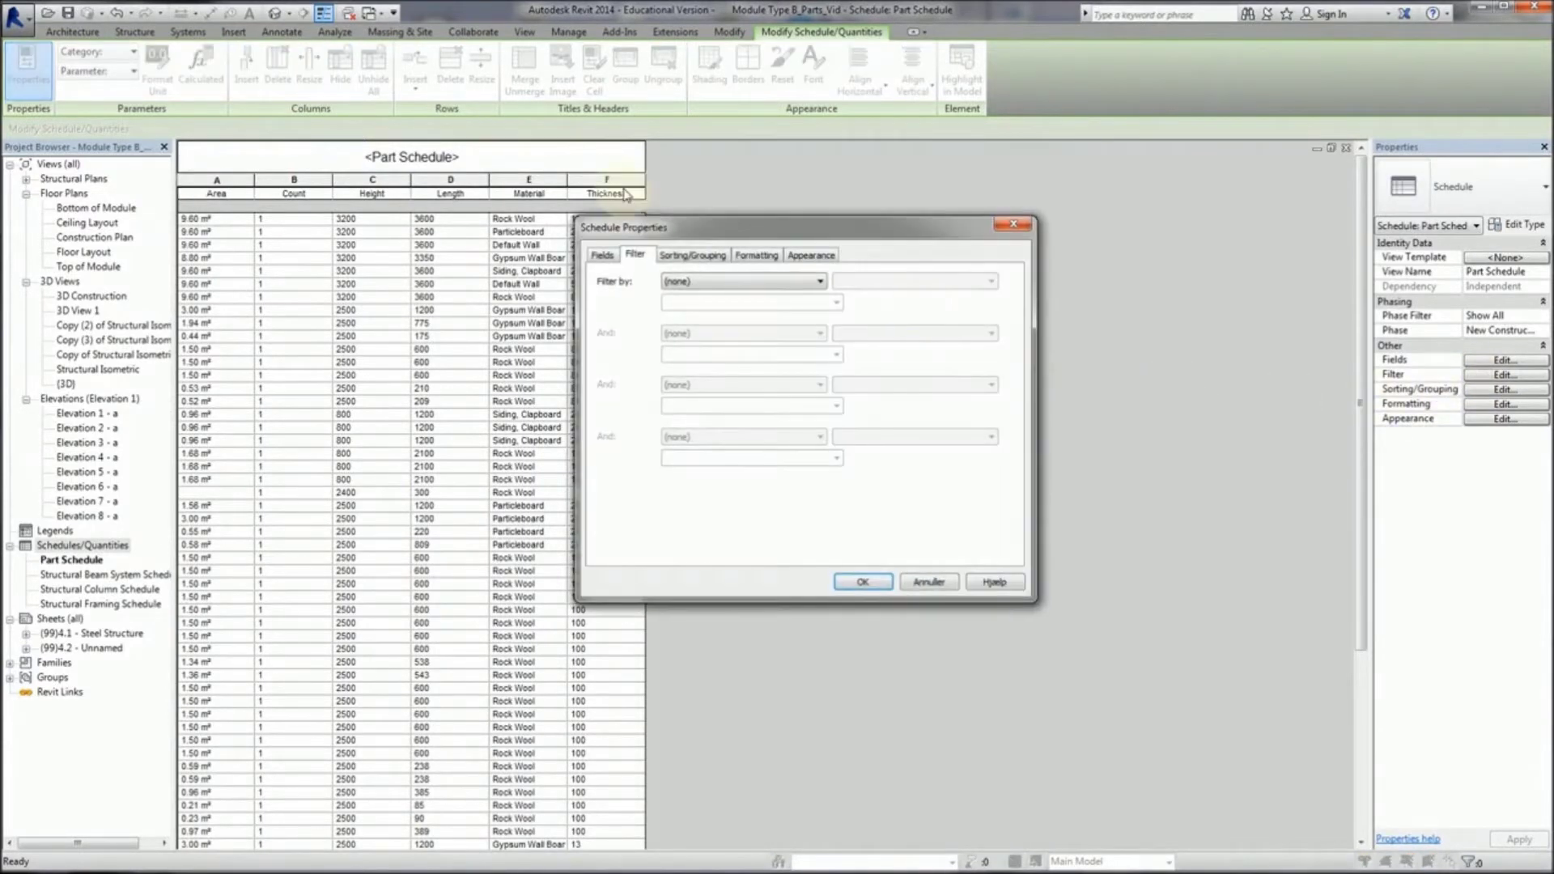
left_click(676, 255)
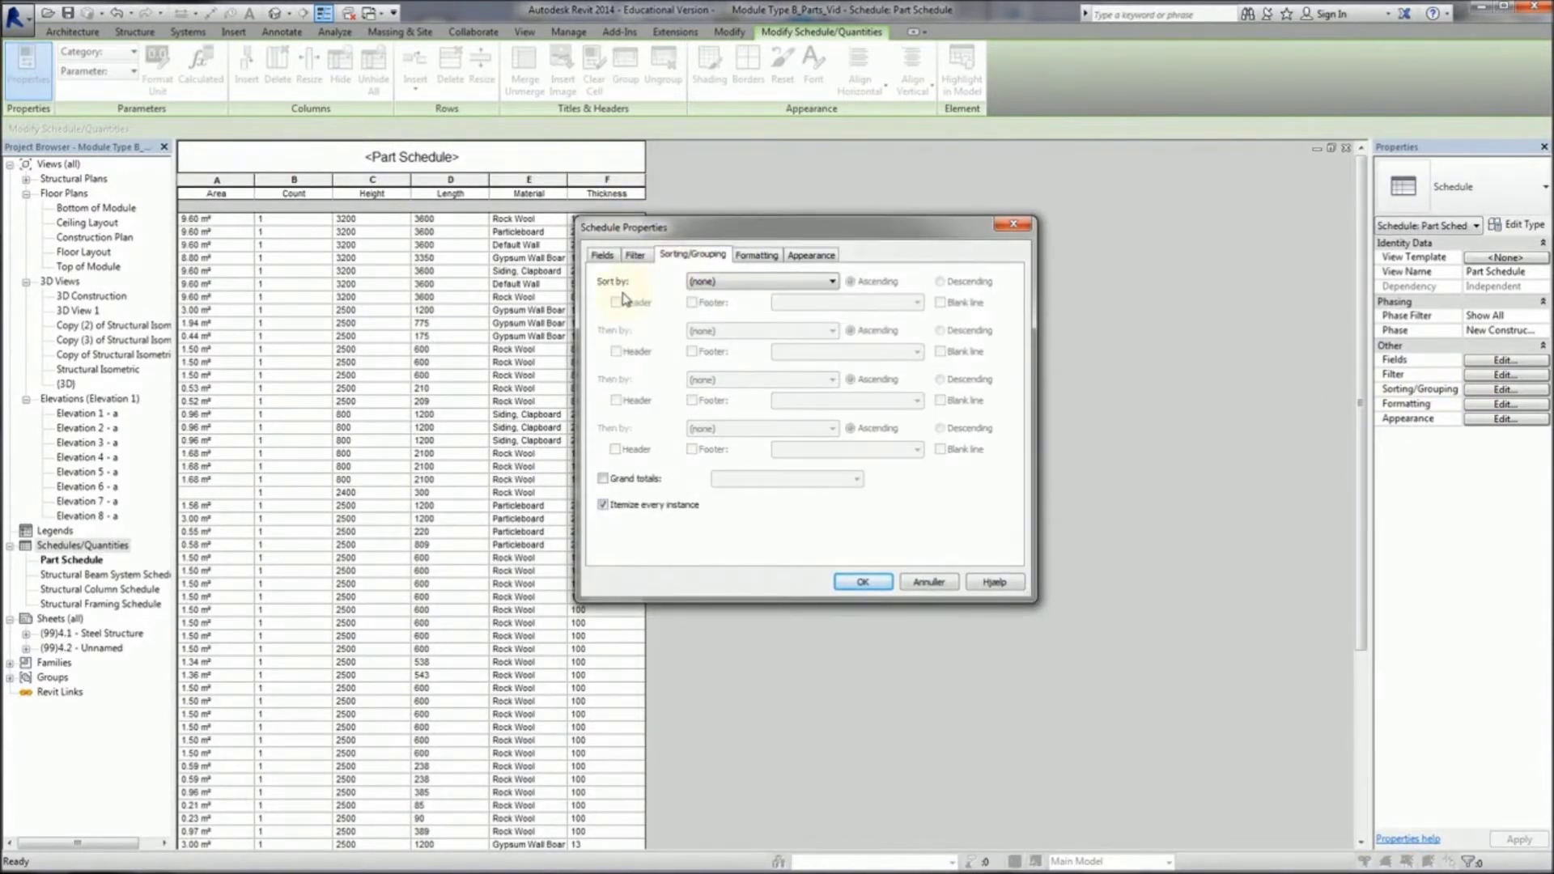
left_click(713, 289)
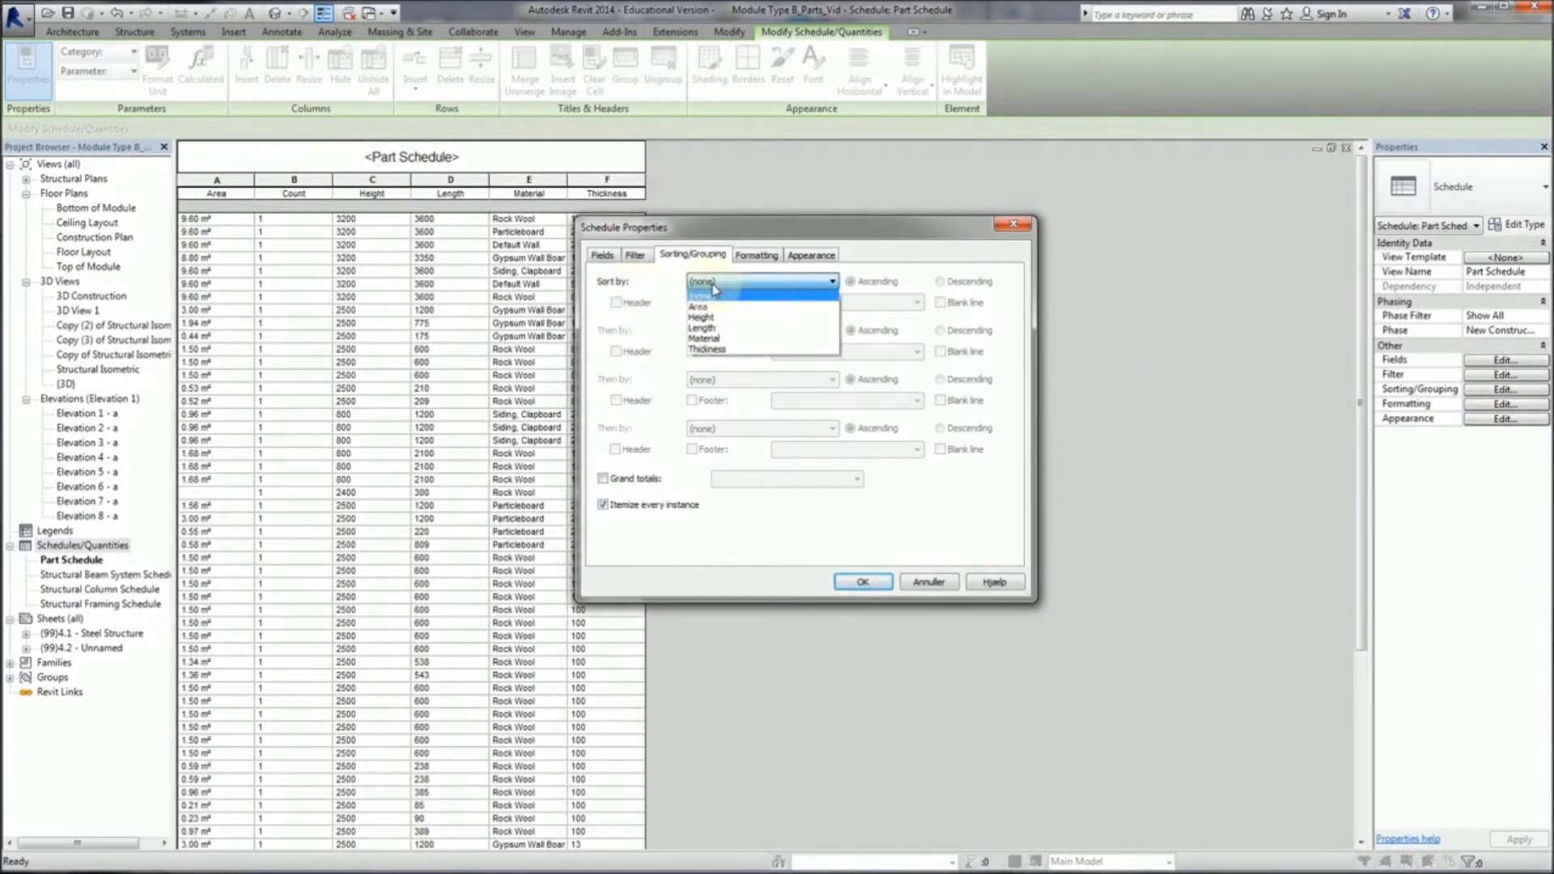
left_click(705, 338)
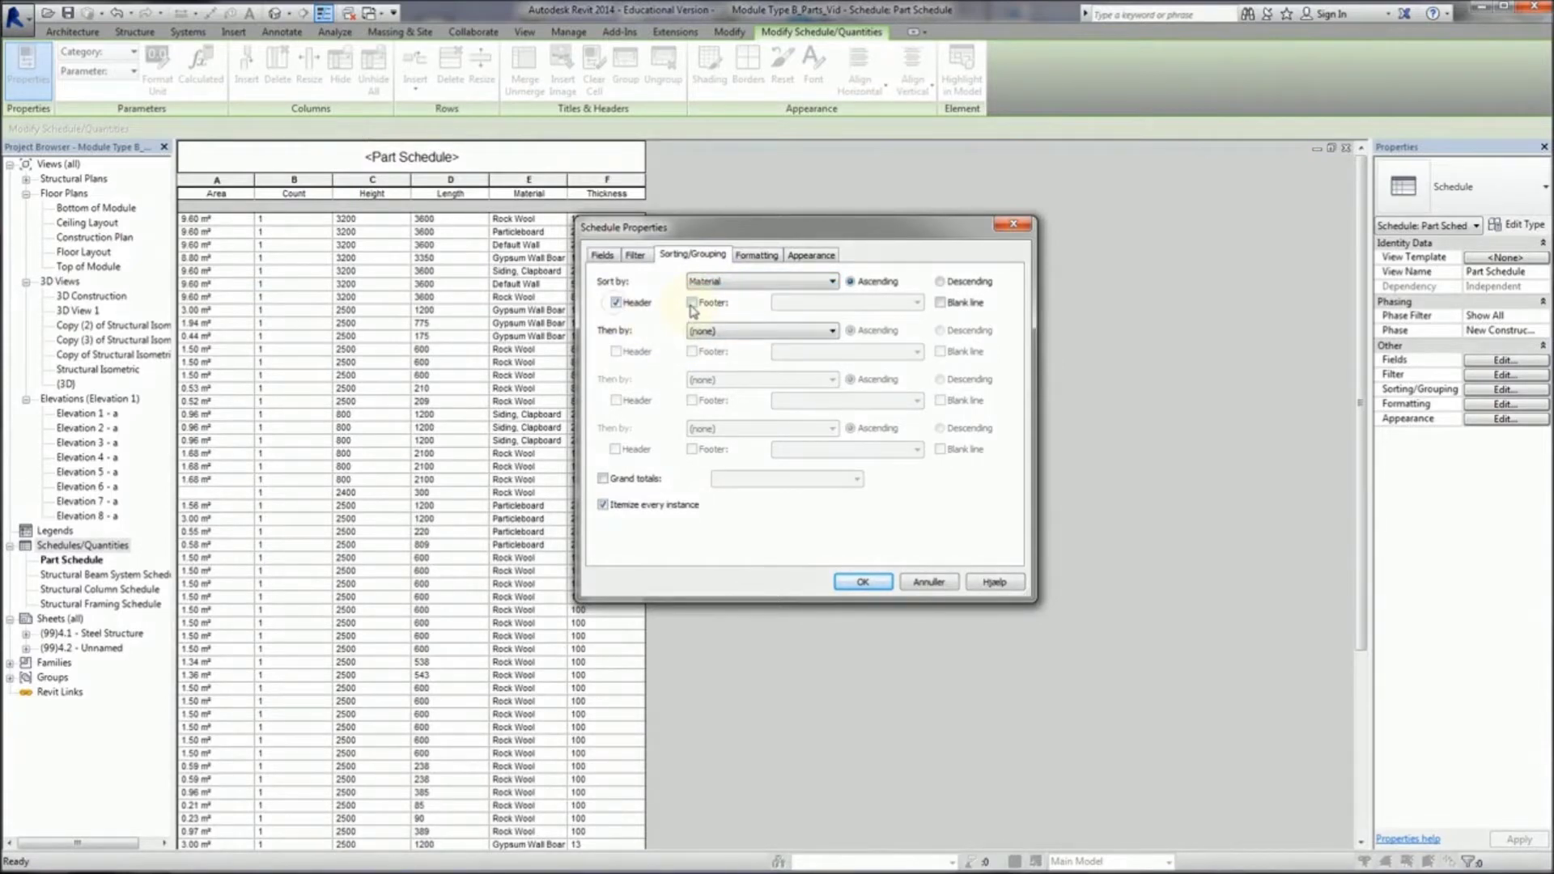
left_click(692, 302)
Step: Hide the Count field, turn on its calculated totals and apply the schedule properties
left_click(756, 256)
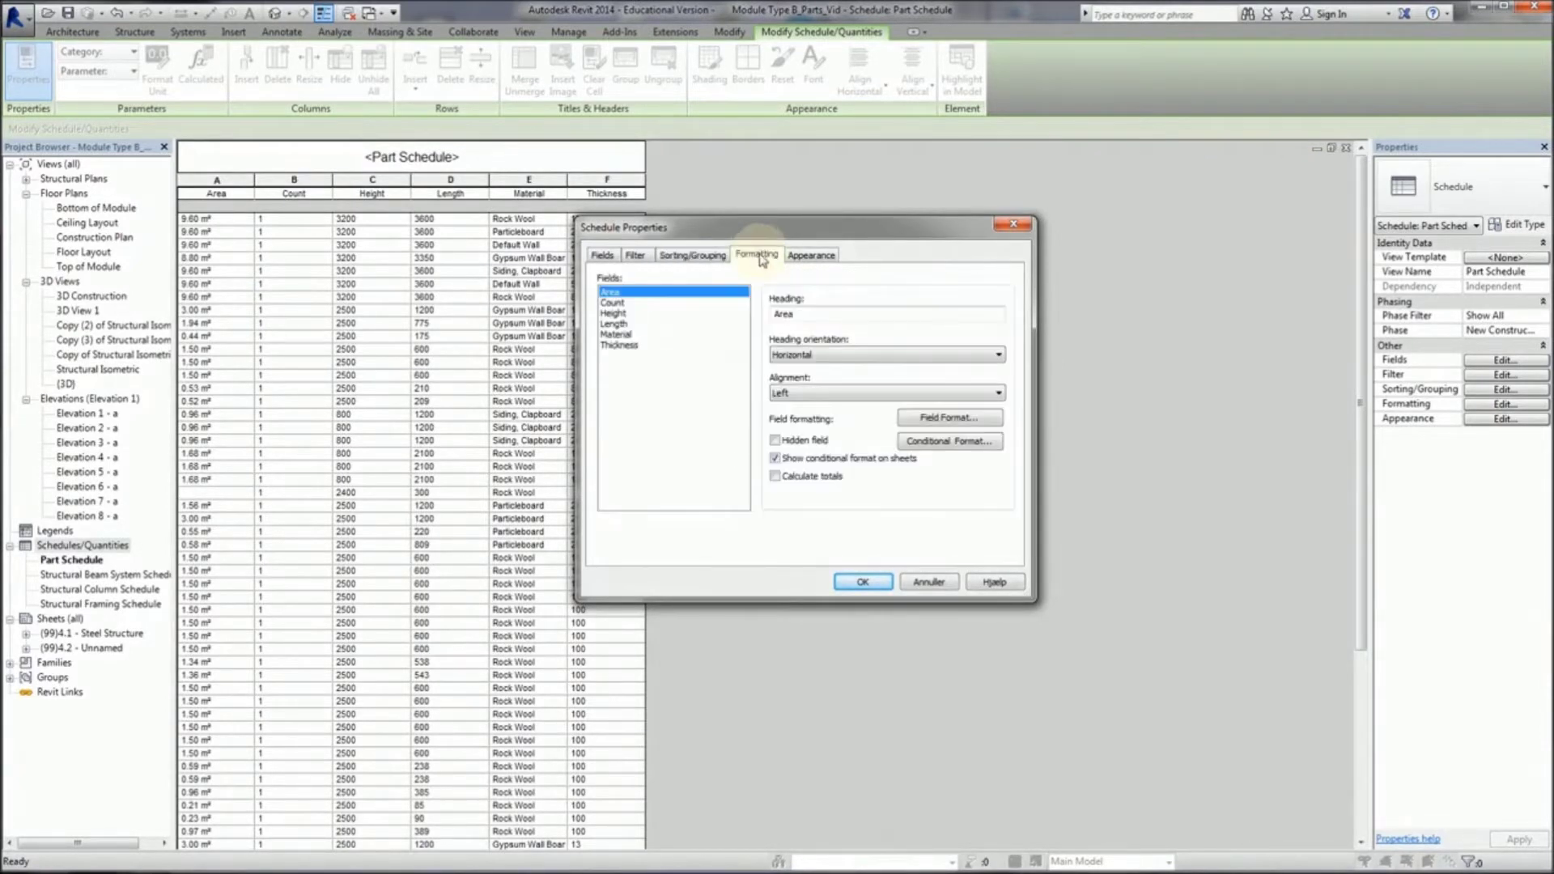
left_click(719, 303)
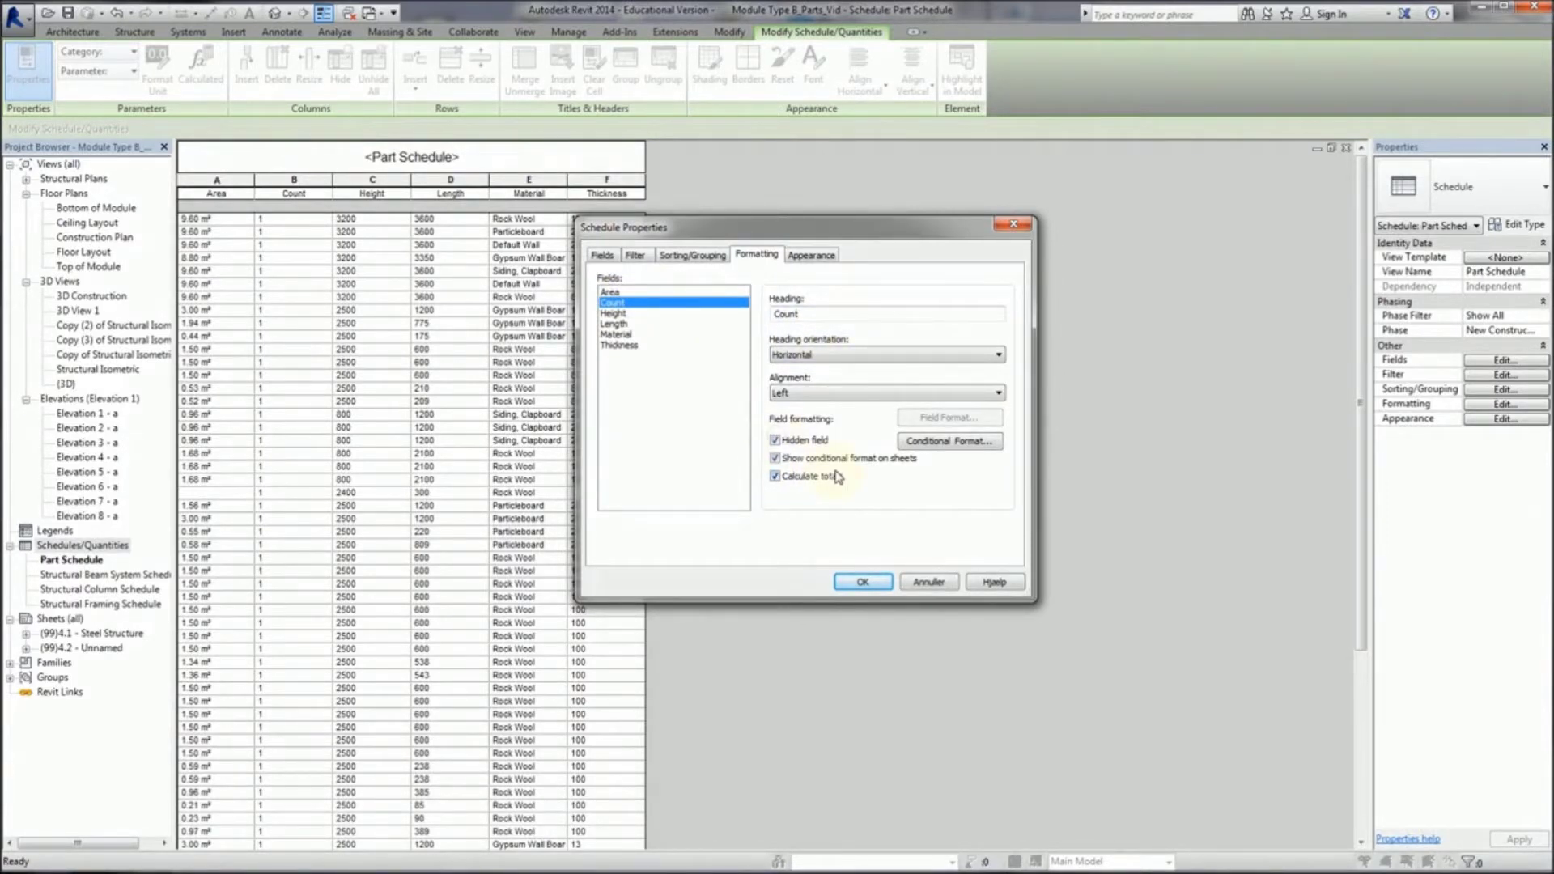
left_click(863, 581)
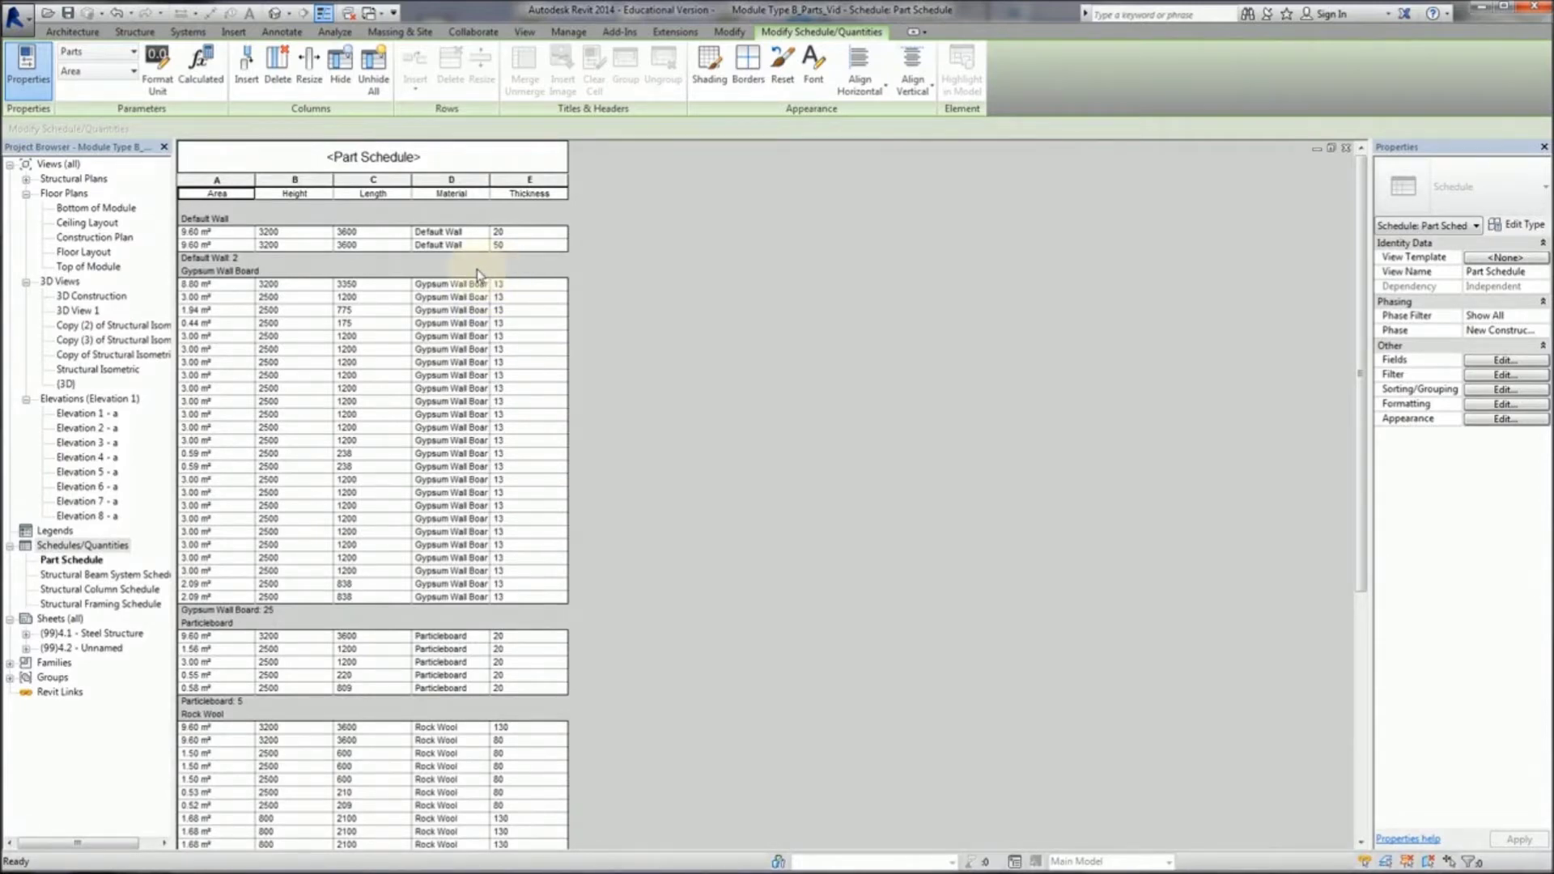
Step: Reorder the scheduled fields so that Material comes first
left_click(1506, 360)
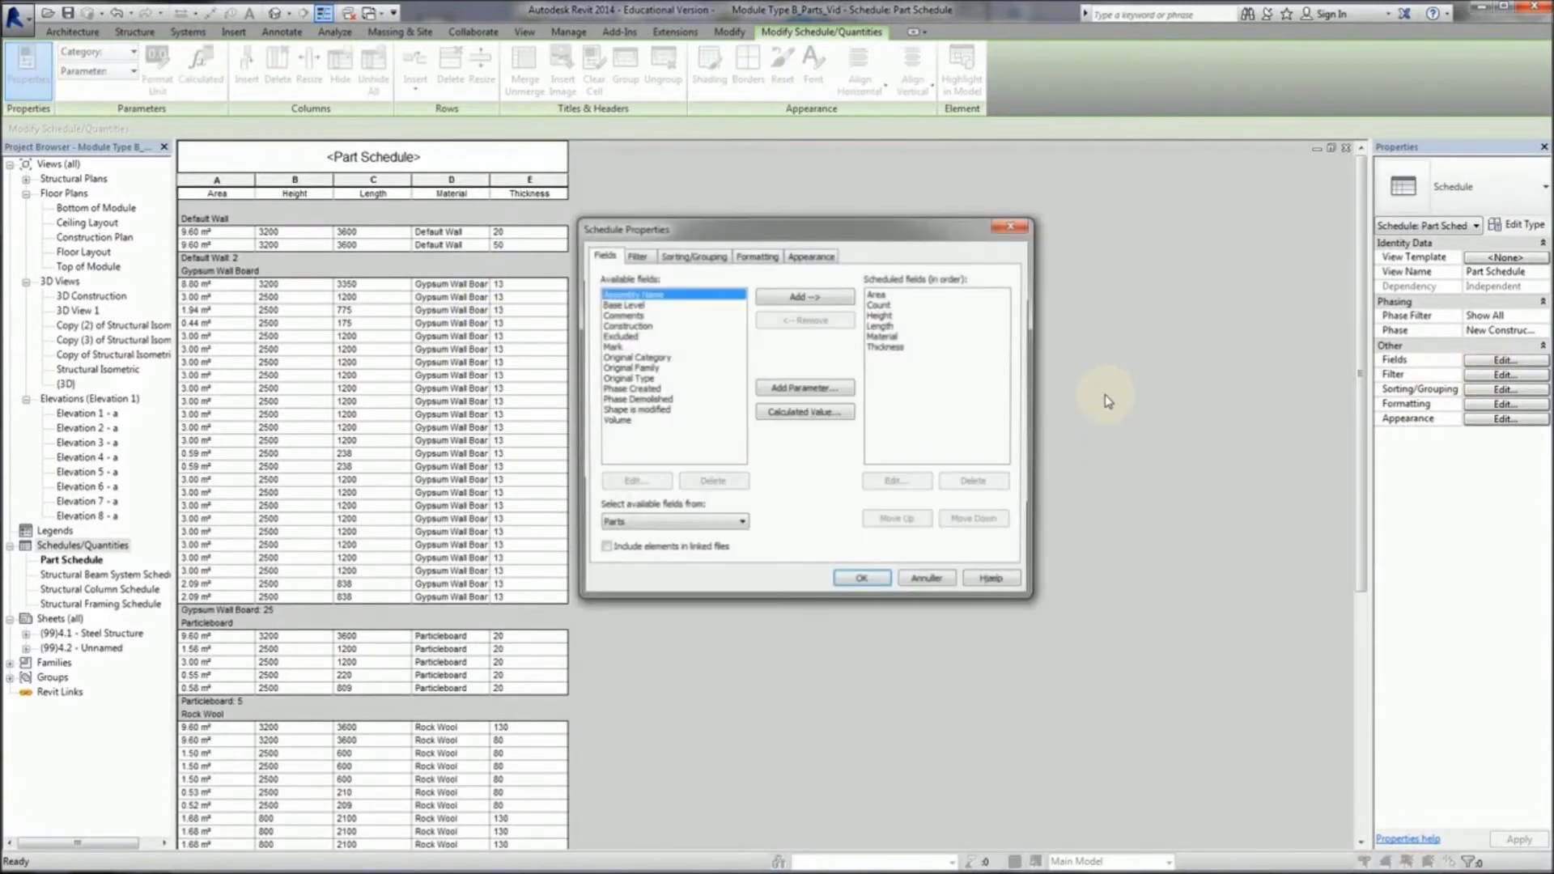
left_click(889, 336)
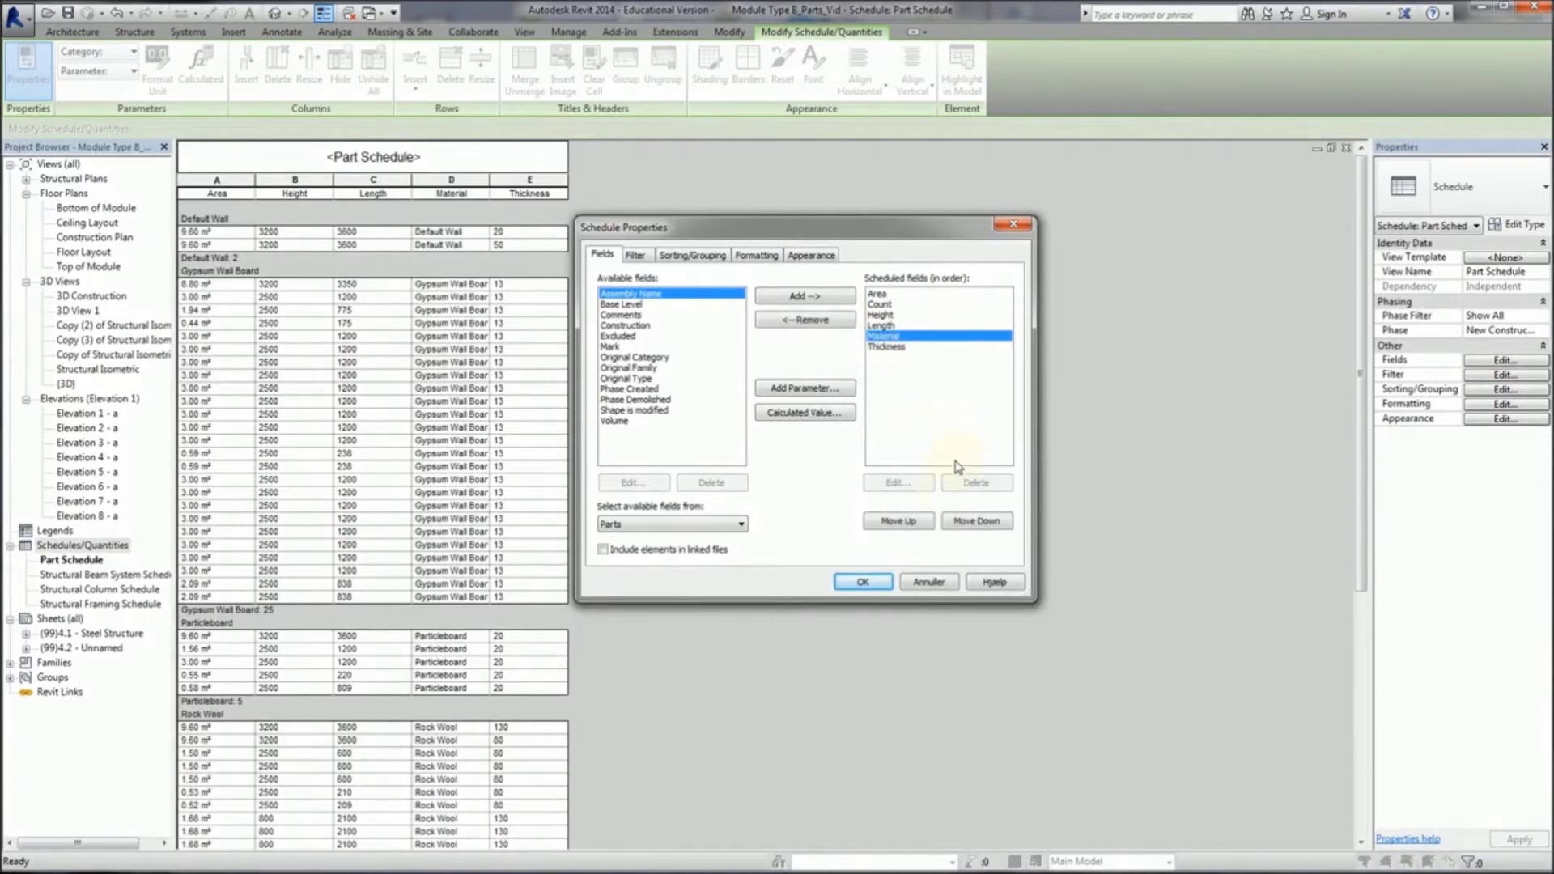
left_click(900, 521)
left_click(900, 522)
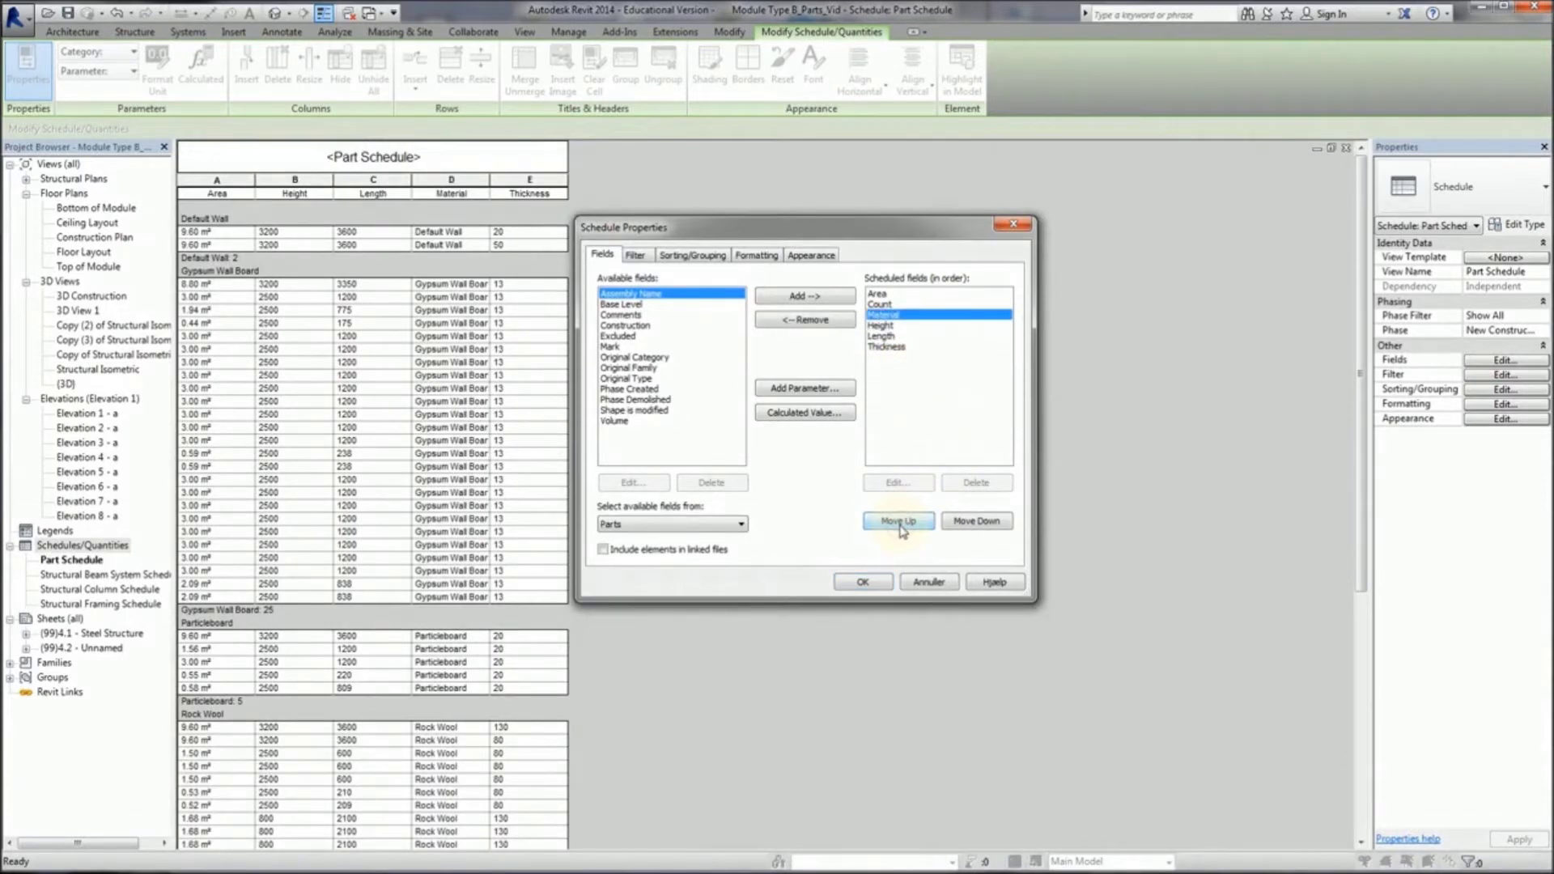
left_click(900, 521)
left_click(900, 521)
Step: Move Height, Length and Thickness directly after Material in the scheduled fields, ahead of Area, and apply the order
left_click(883, 325)
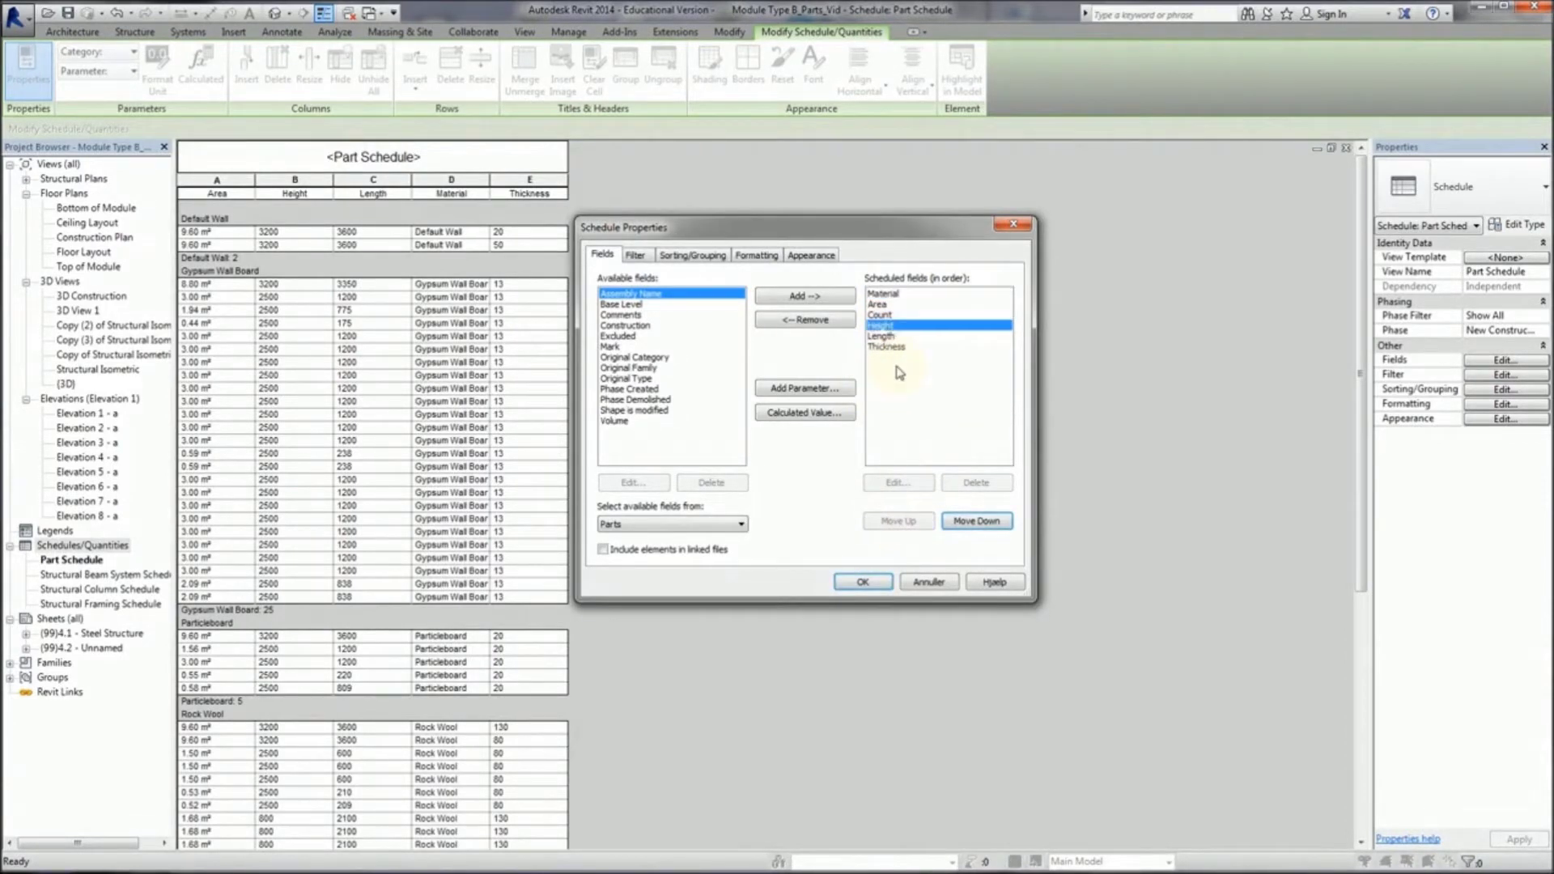
left_click(905, 522)
left_click(905, 521)
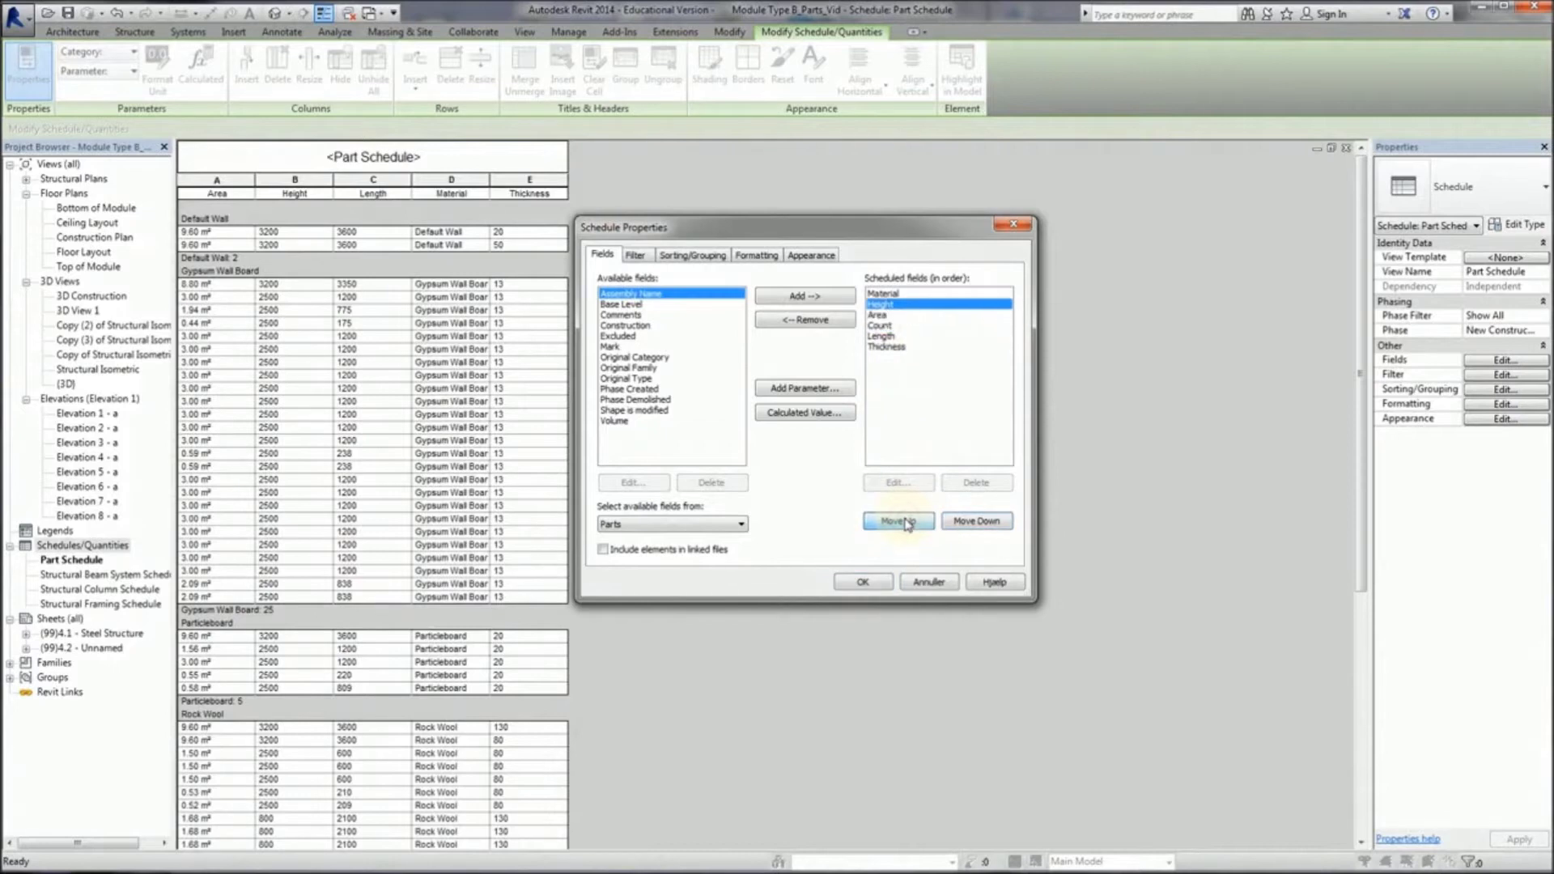
left_click(882, 335)
left_click(902, 521)
left_click(902, 521)
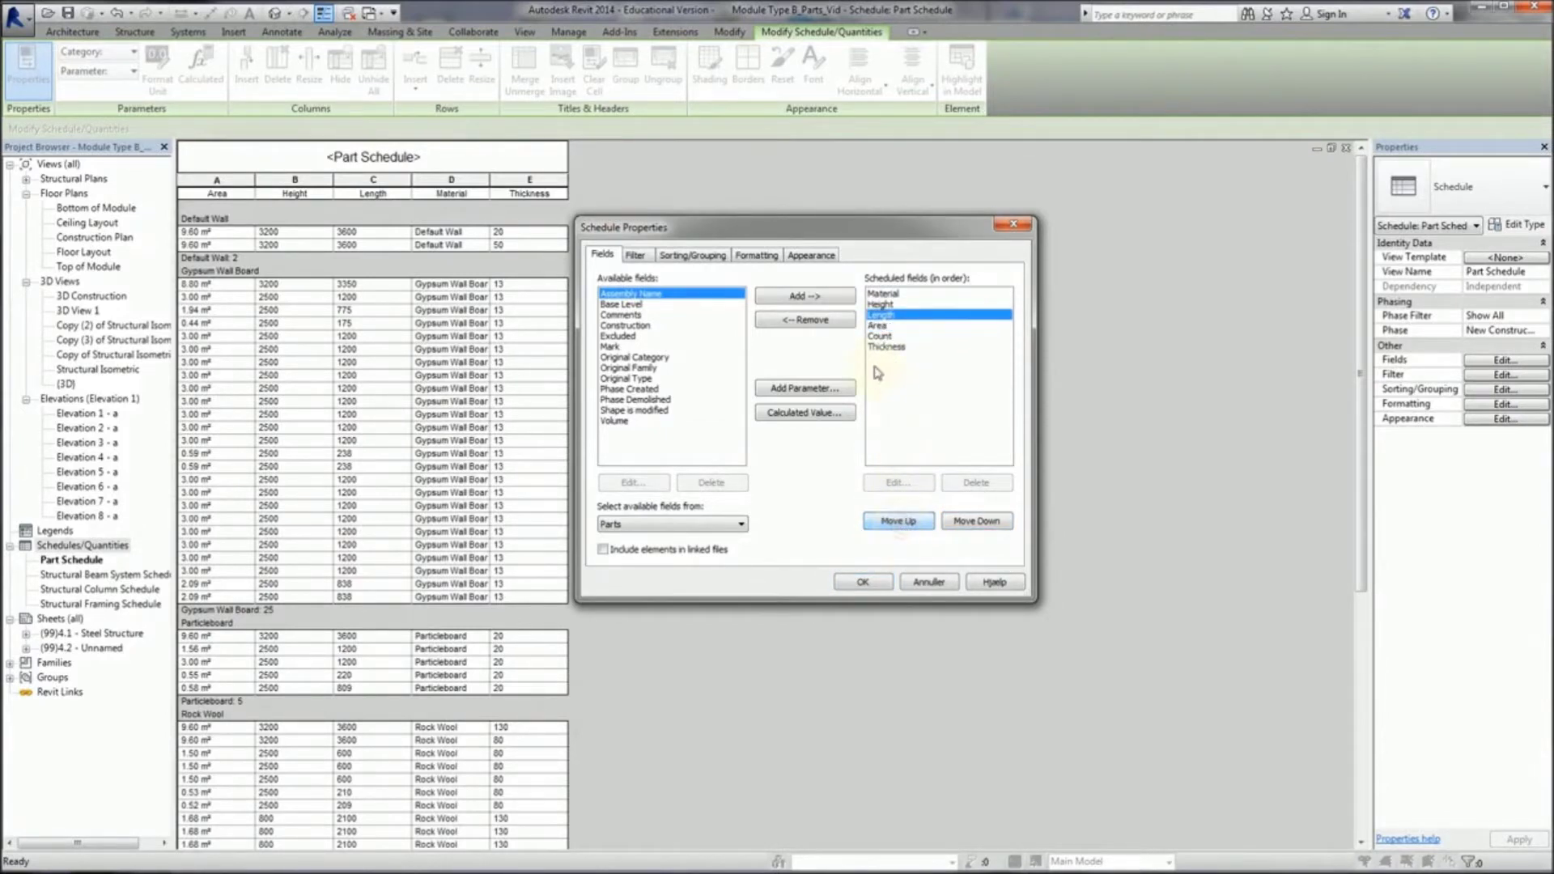
left_click(883, 346)
left_click(907, 522)
left_click(907, 522)
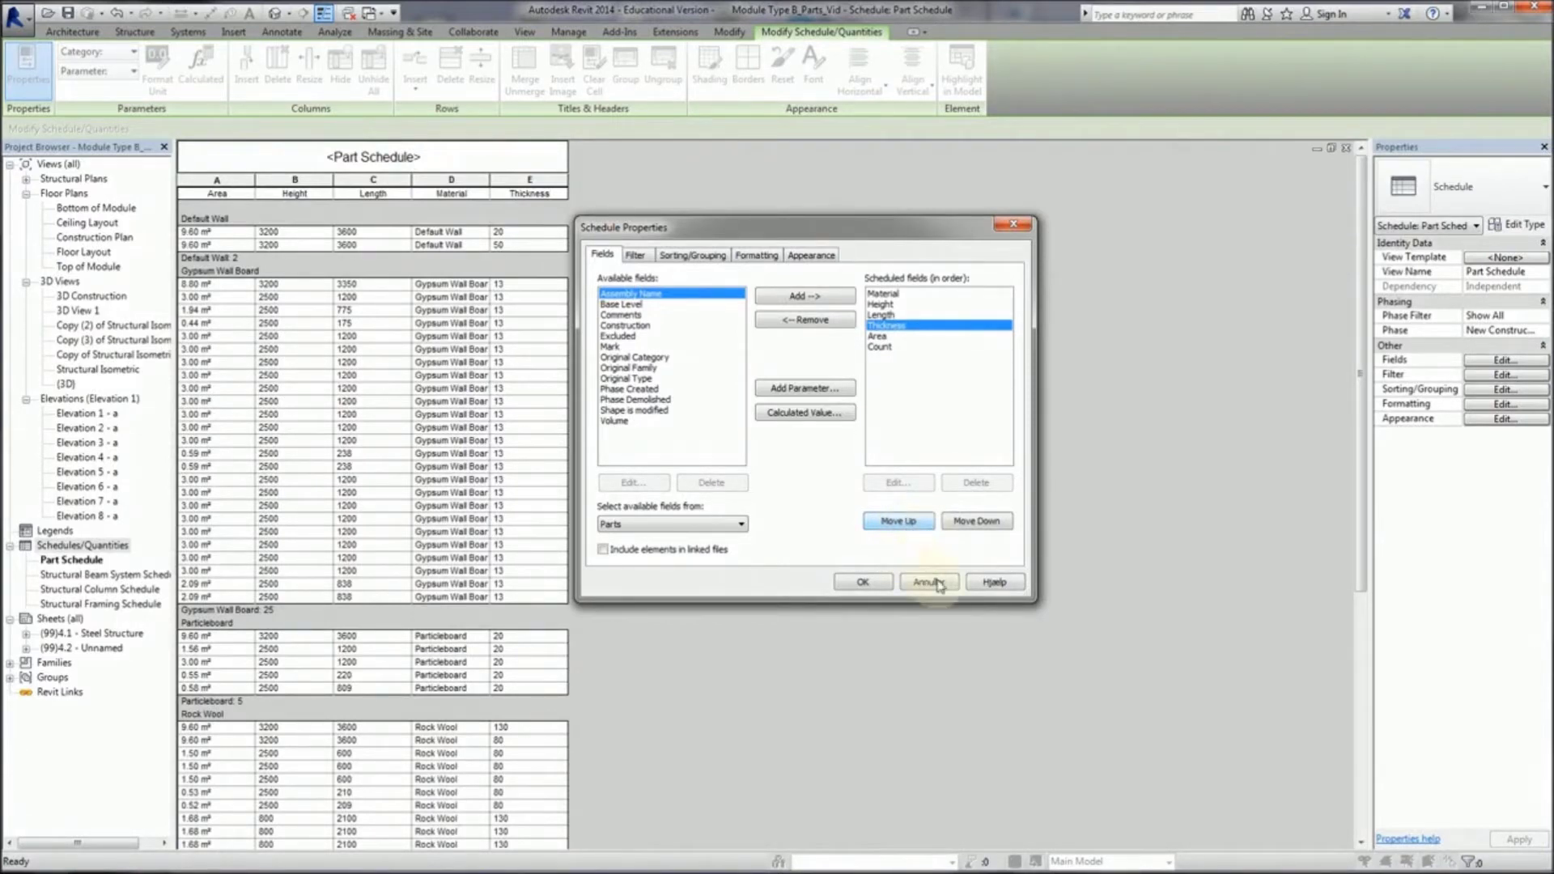
left_click(863, 582)
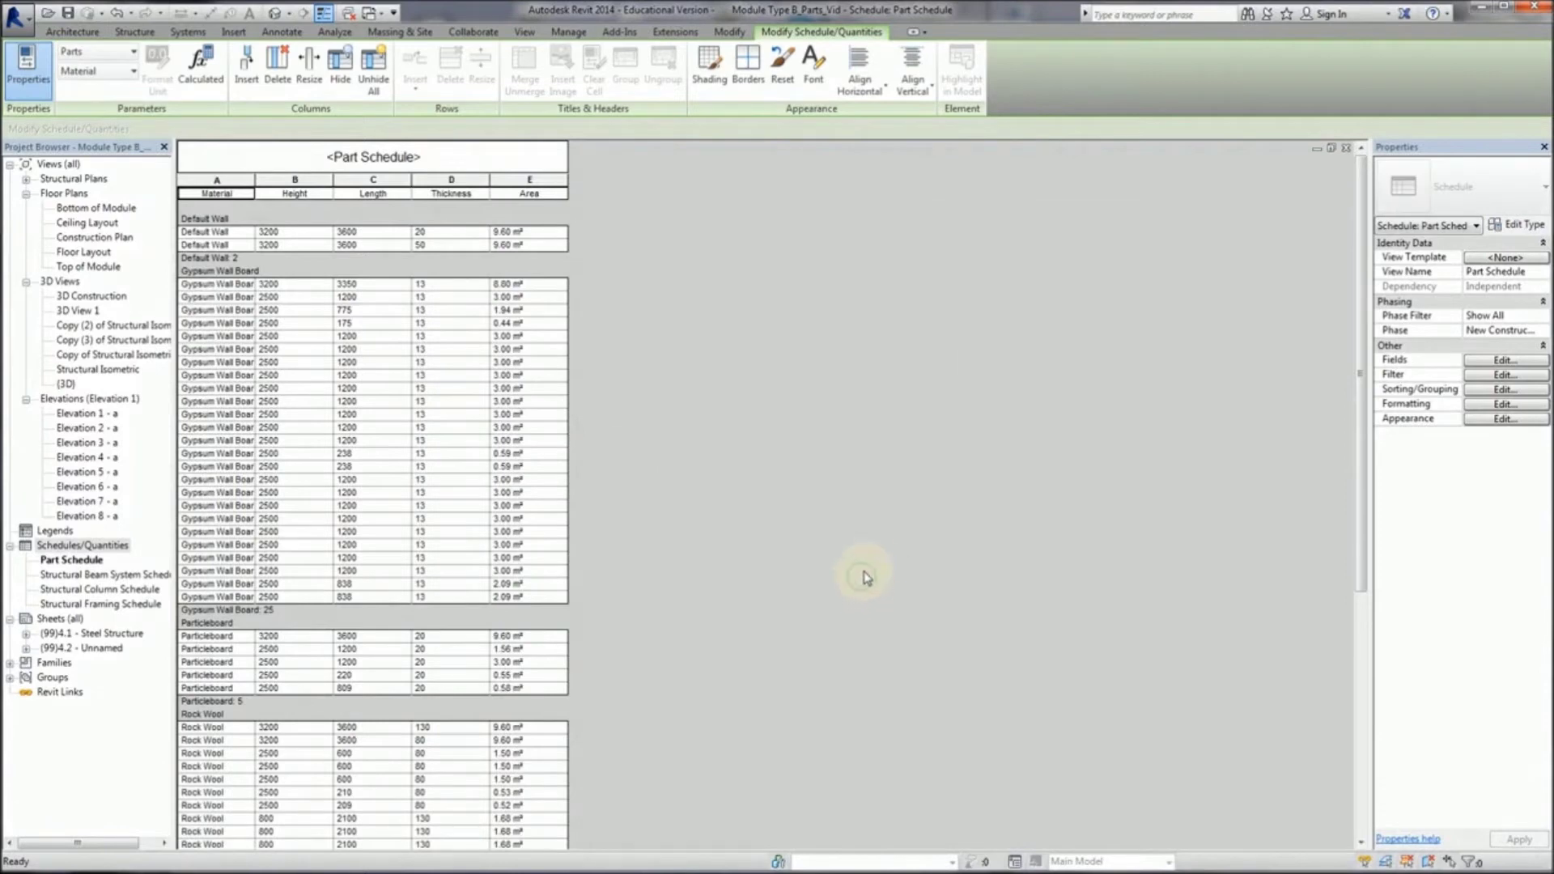
scroll(863, 577, "down", 5)
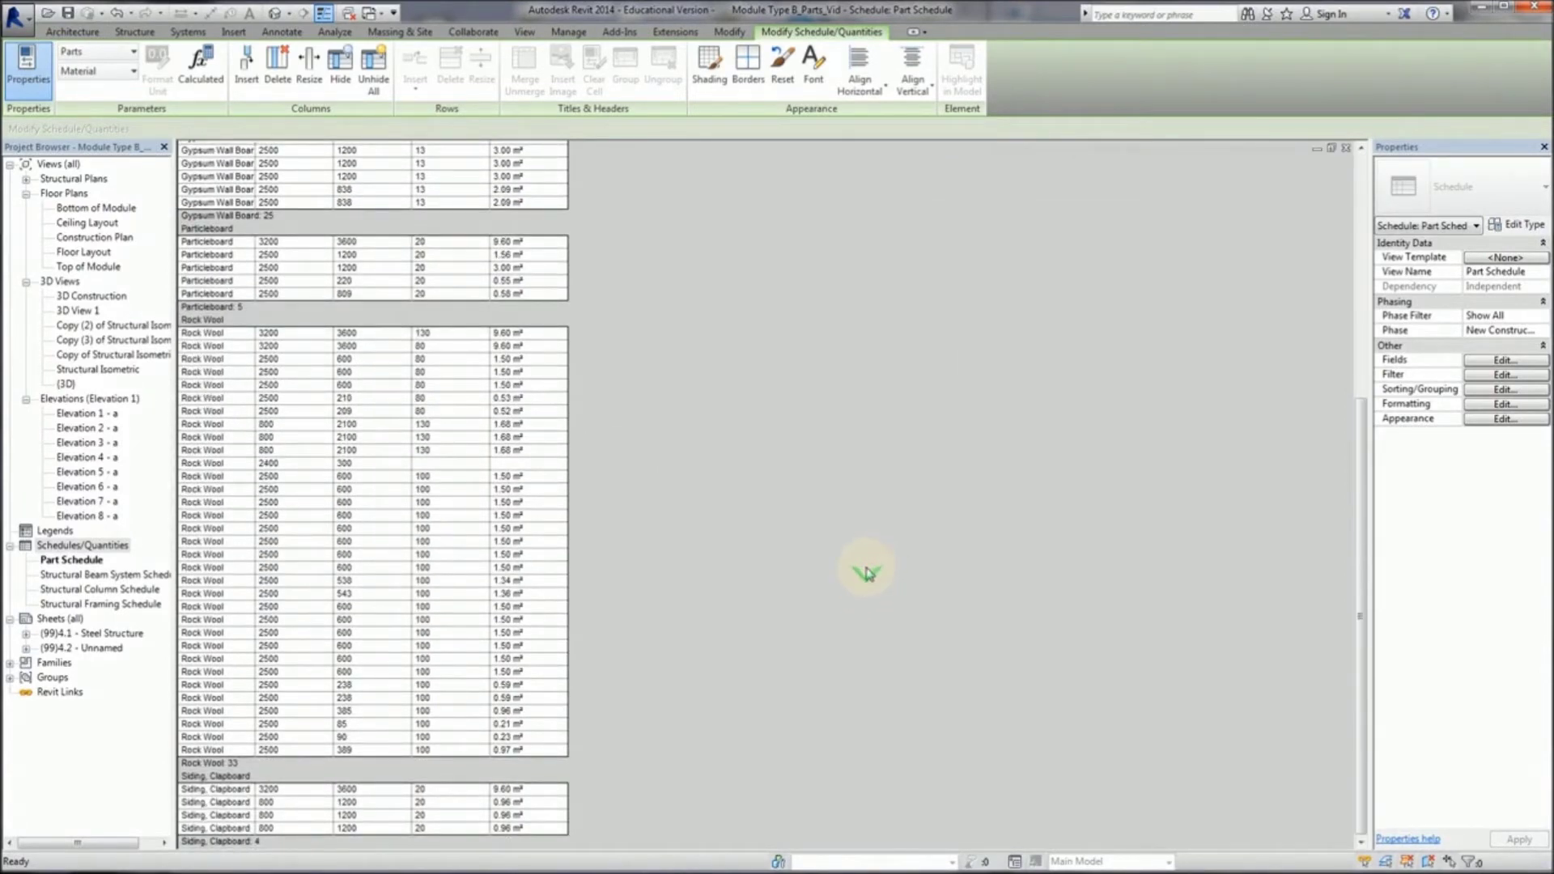
scroll(866, 573, "up", 1)
scroll(908, 558, "up", 1)
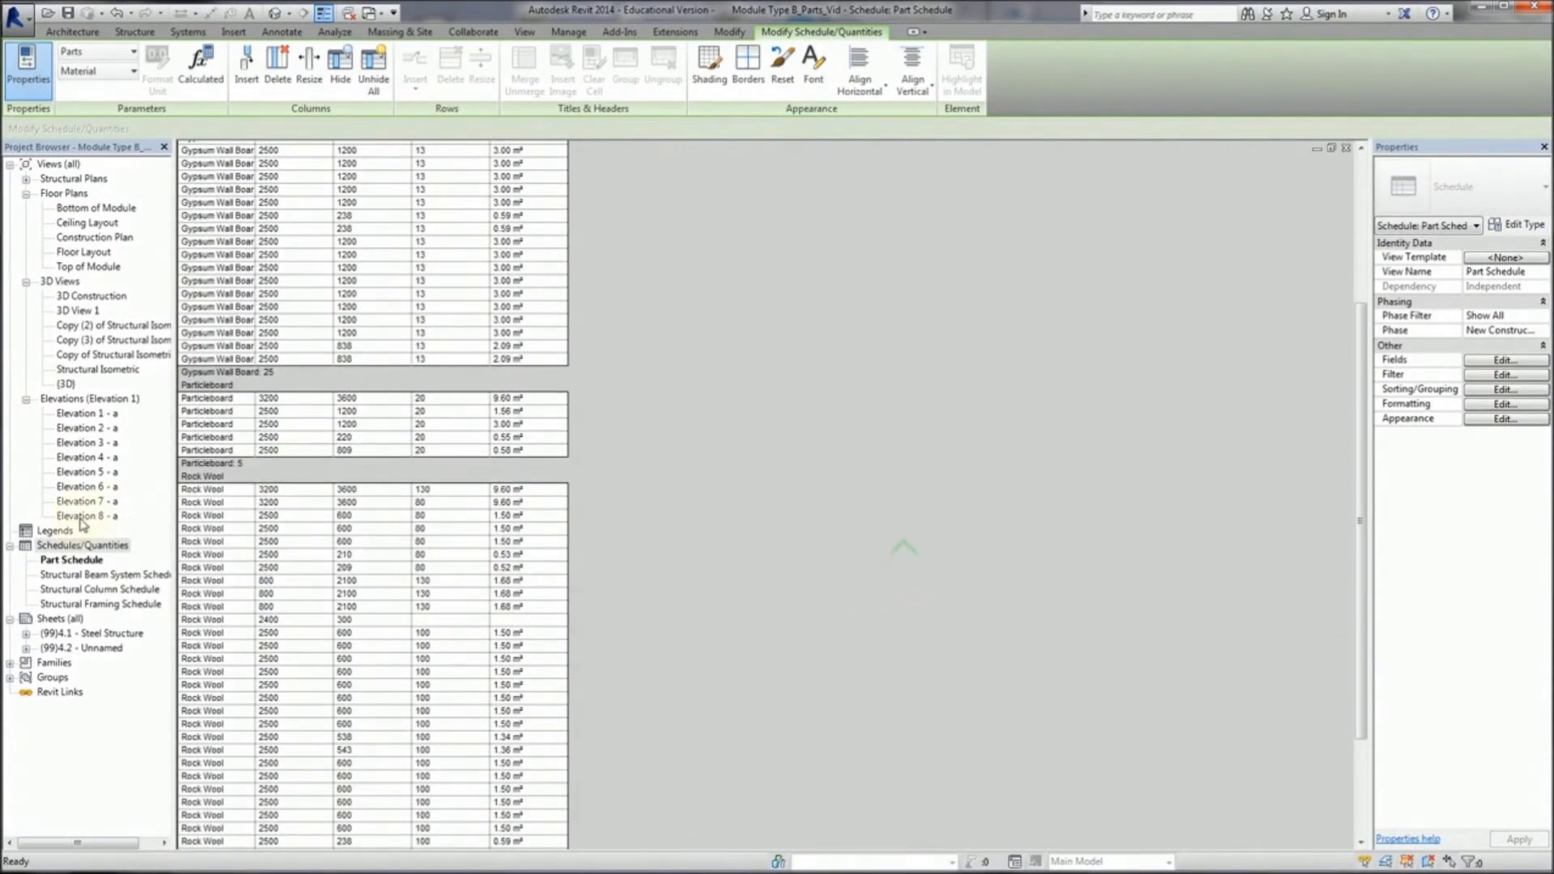
left_click(51, 648)
double_click(51, 649)
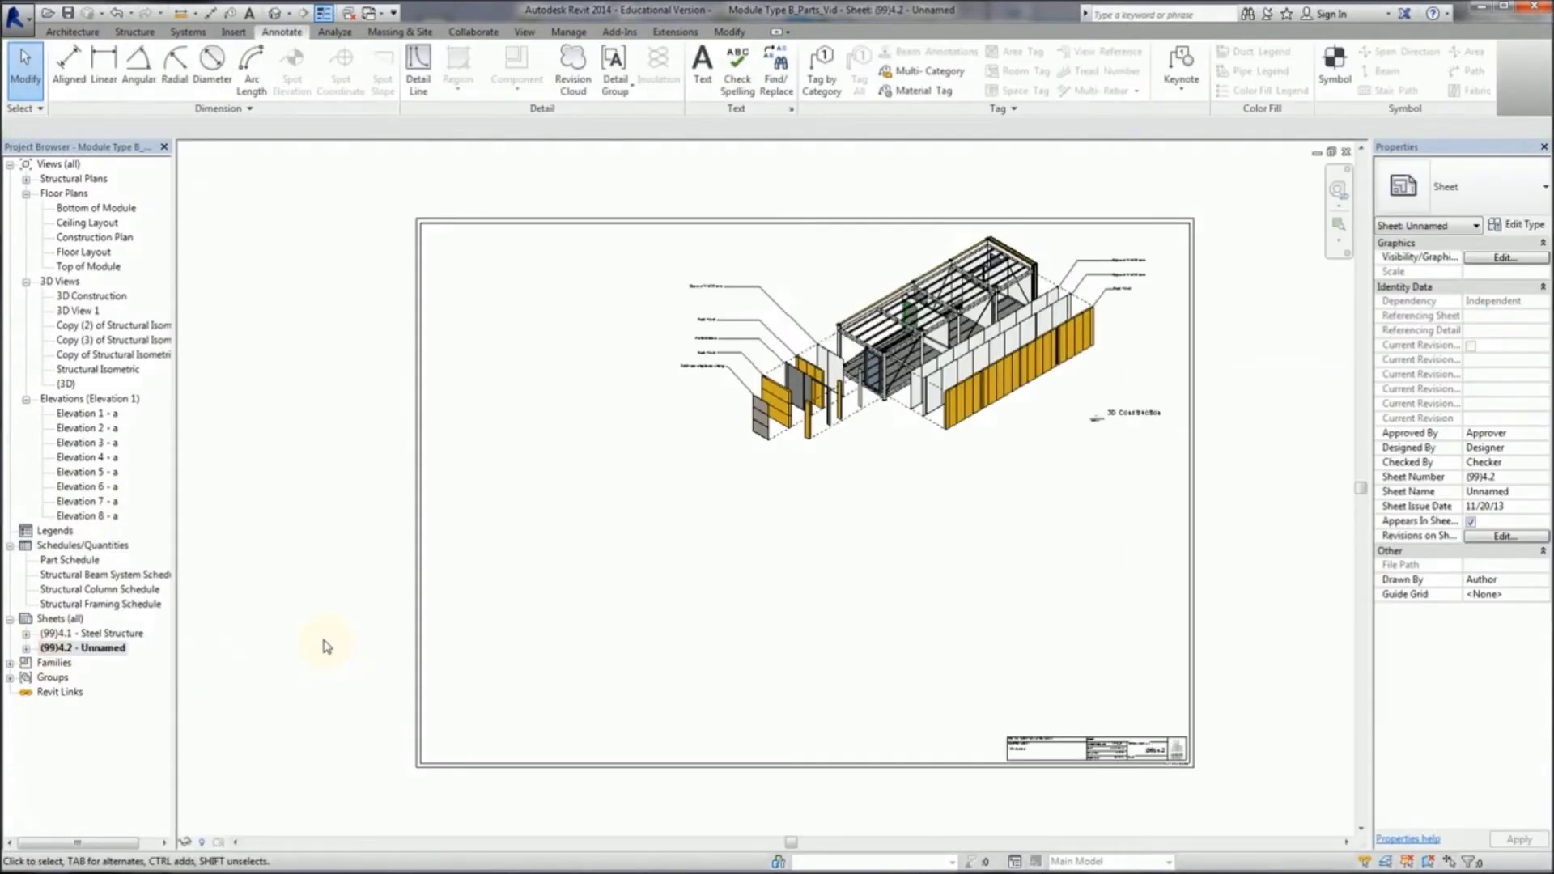
left_click(74, 560)
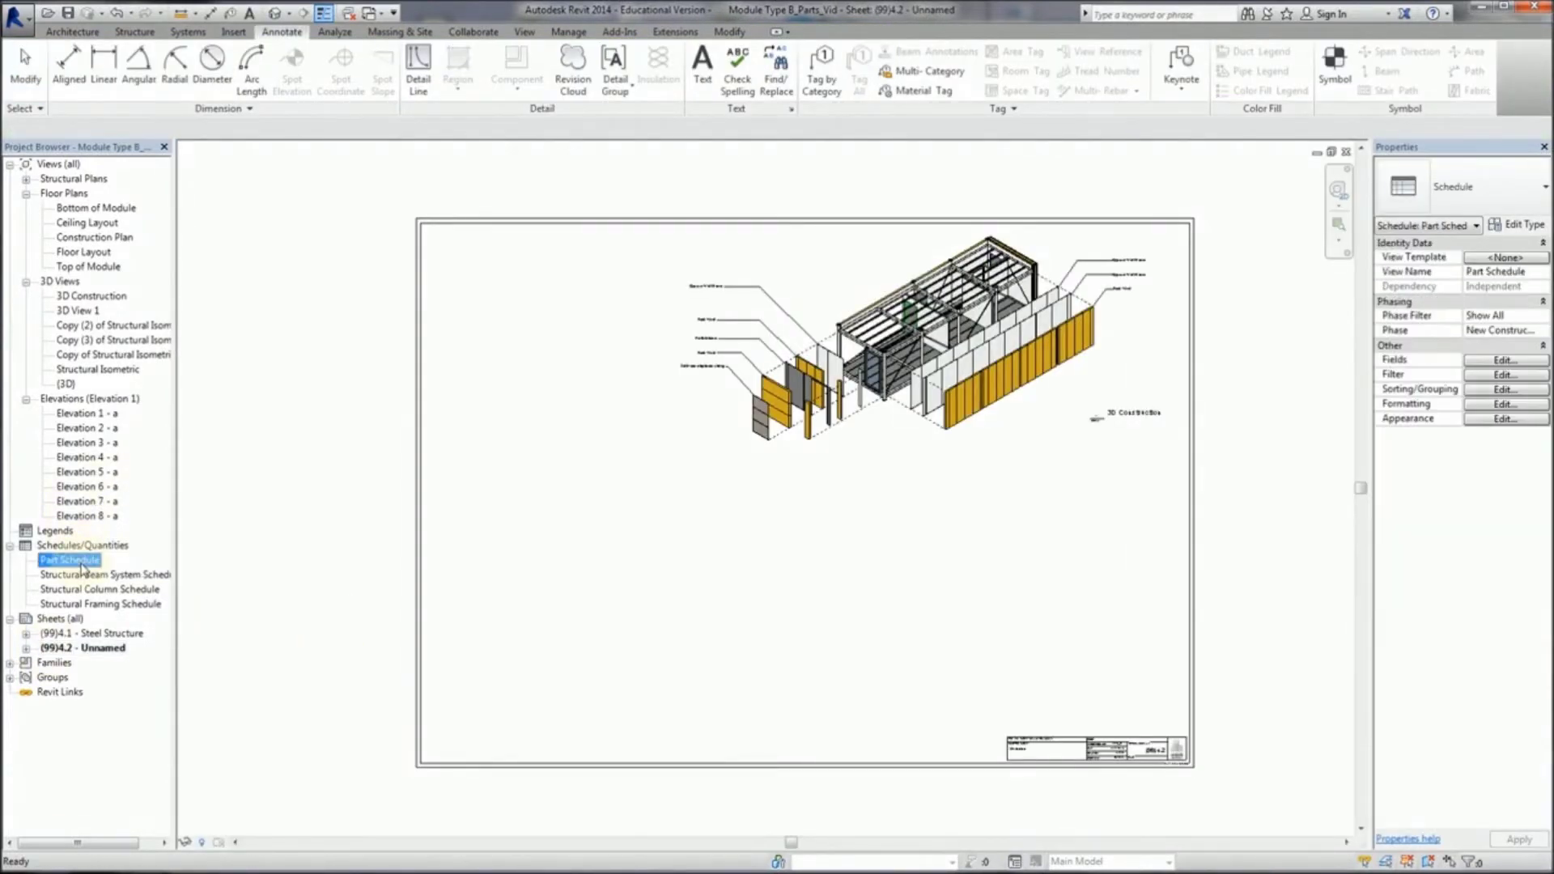
double_click(79, 563)
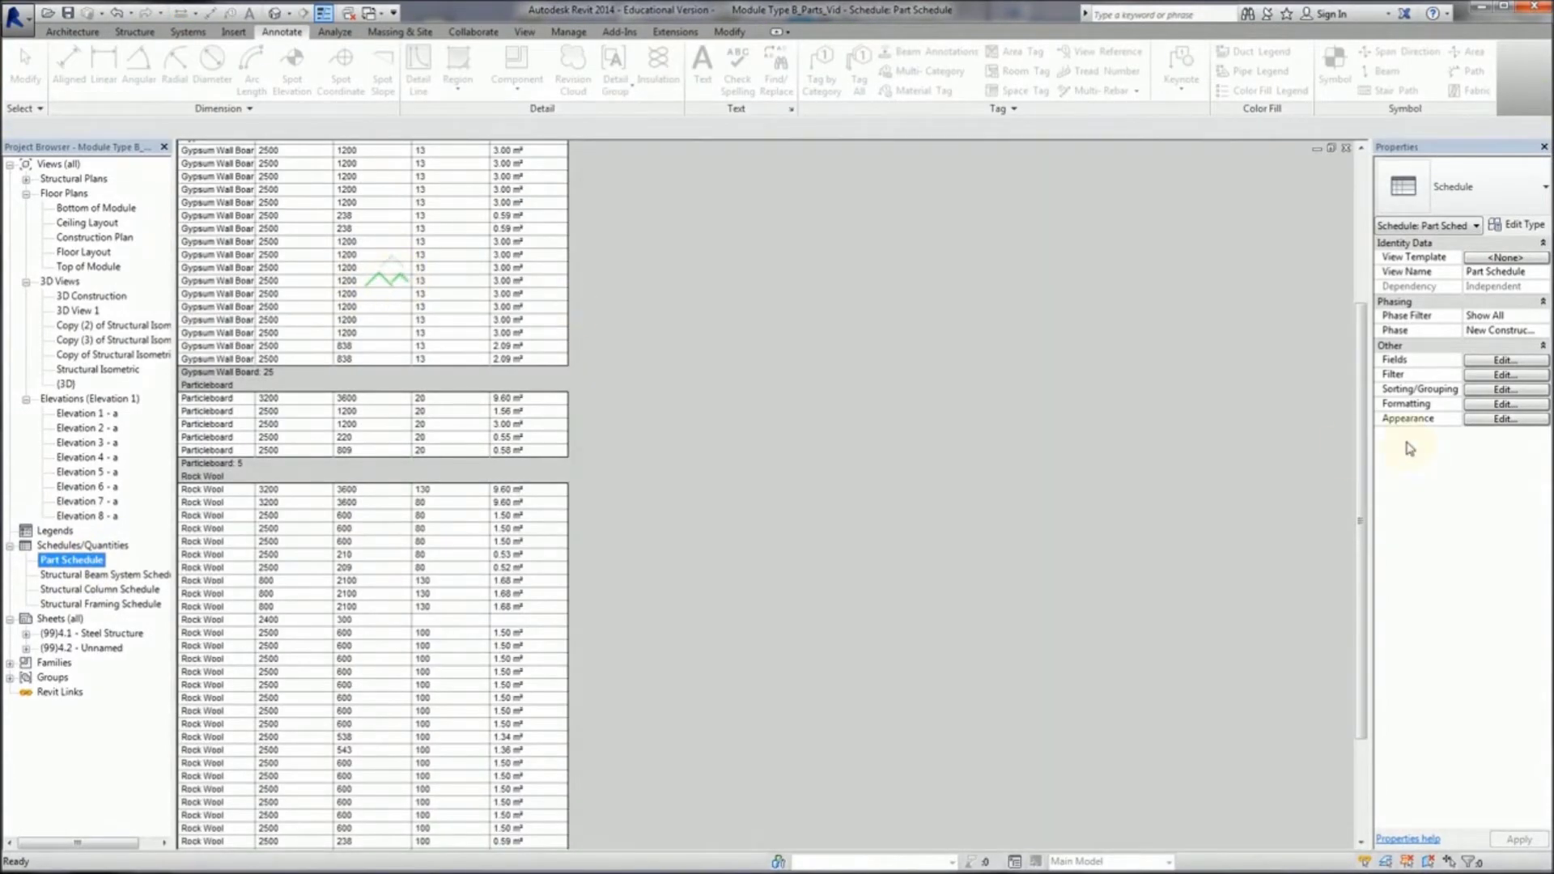
Step: Rename the part schedule's title as Material Takeoff
left_click_drag(1361, 449, 1350, 260)
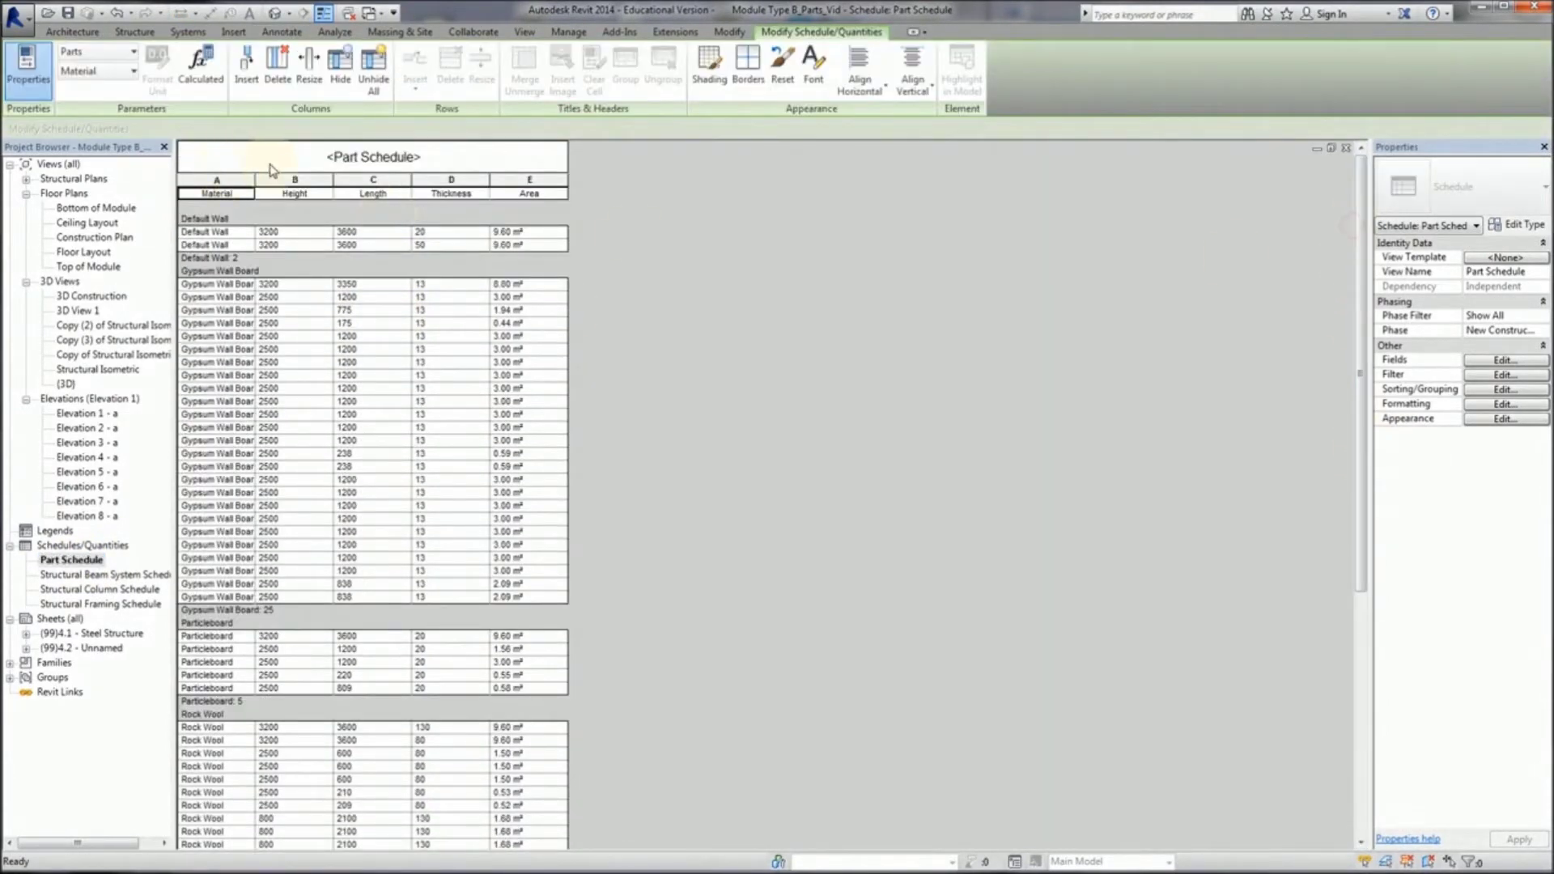
left_click(311, 153)
left_click_drag(417, 150, 311, 151)
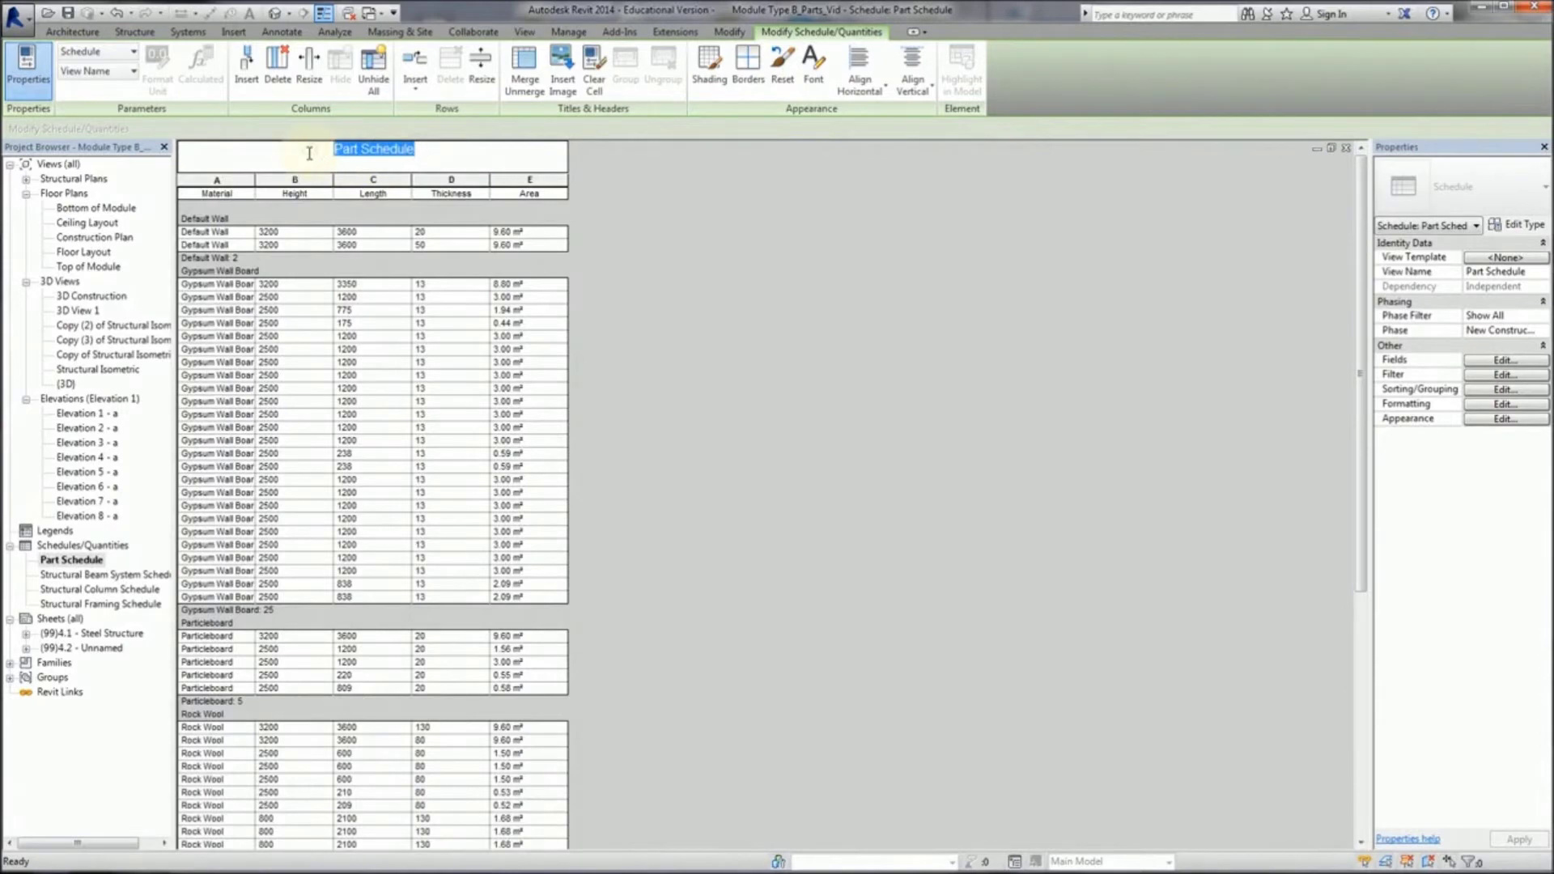
type("Material Takeoff")
left_click(712, 366)
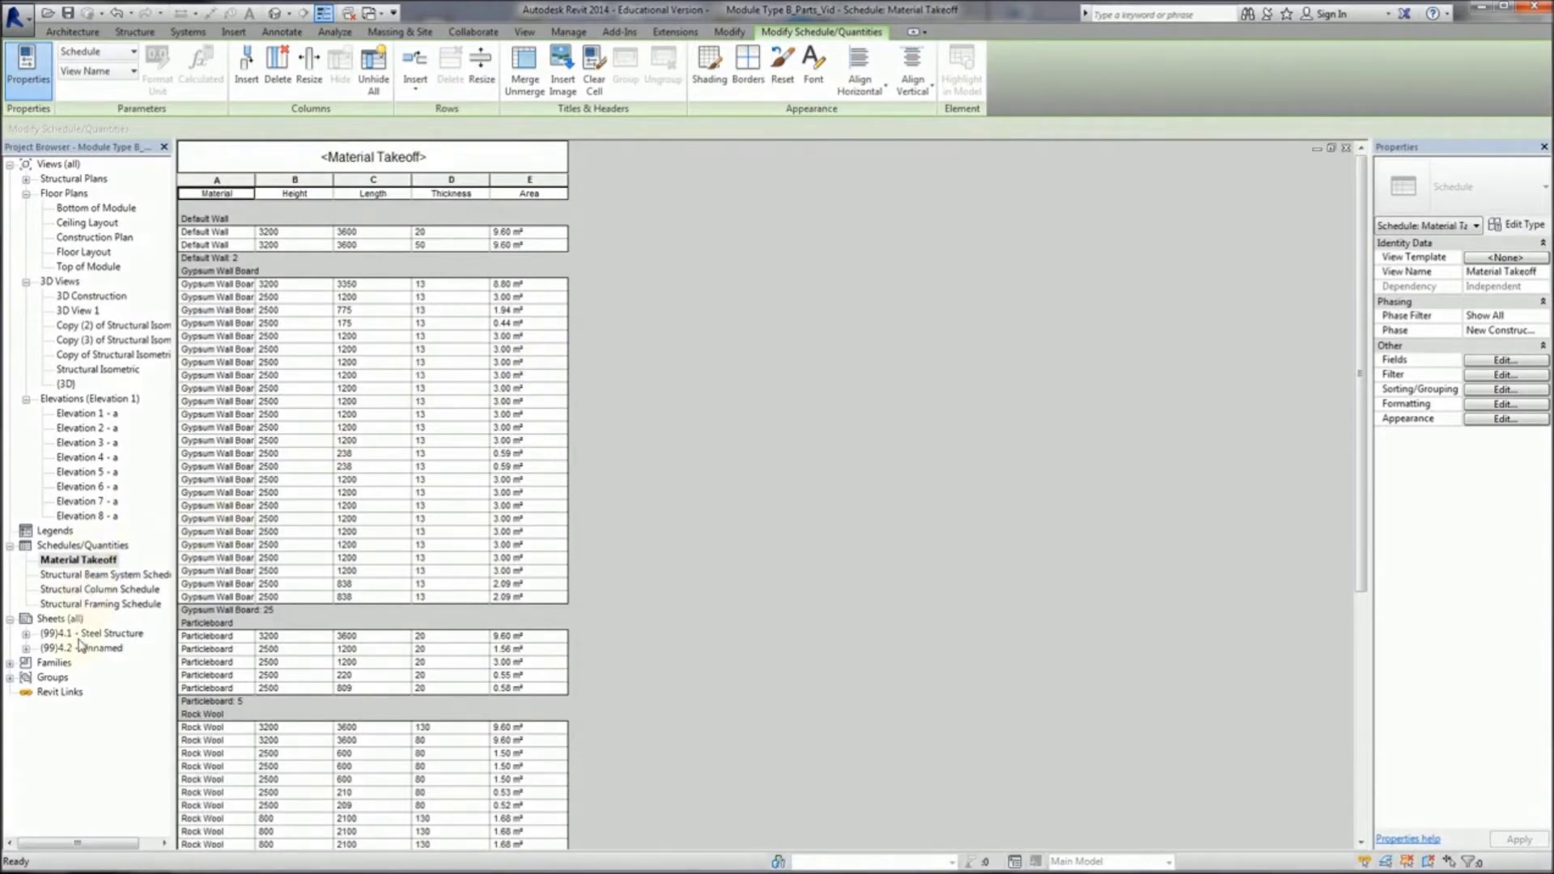
Step: Open sheet (99)4.2 and place the Material Takeoff schedule on it, beside the exploded 3D view
double_click(82, 648)
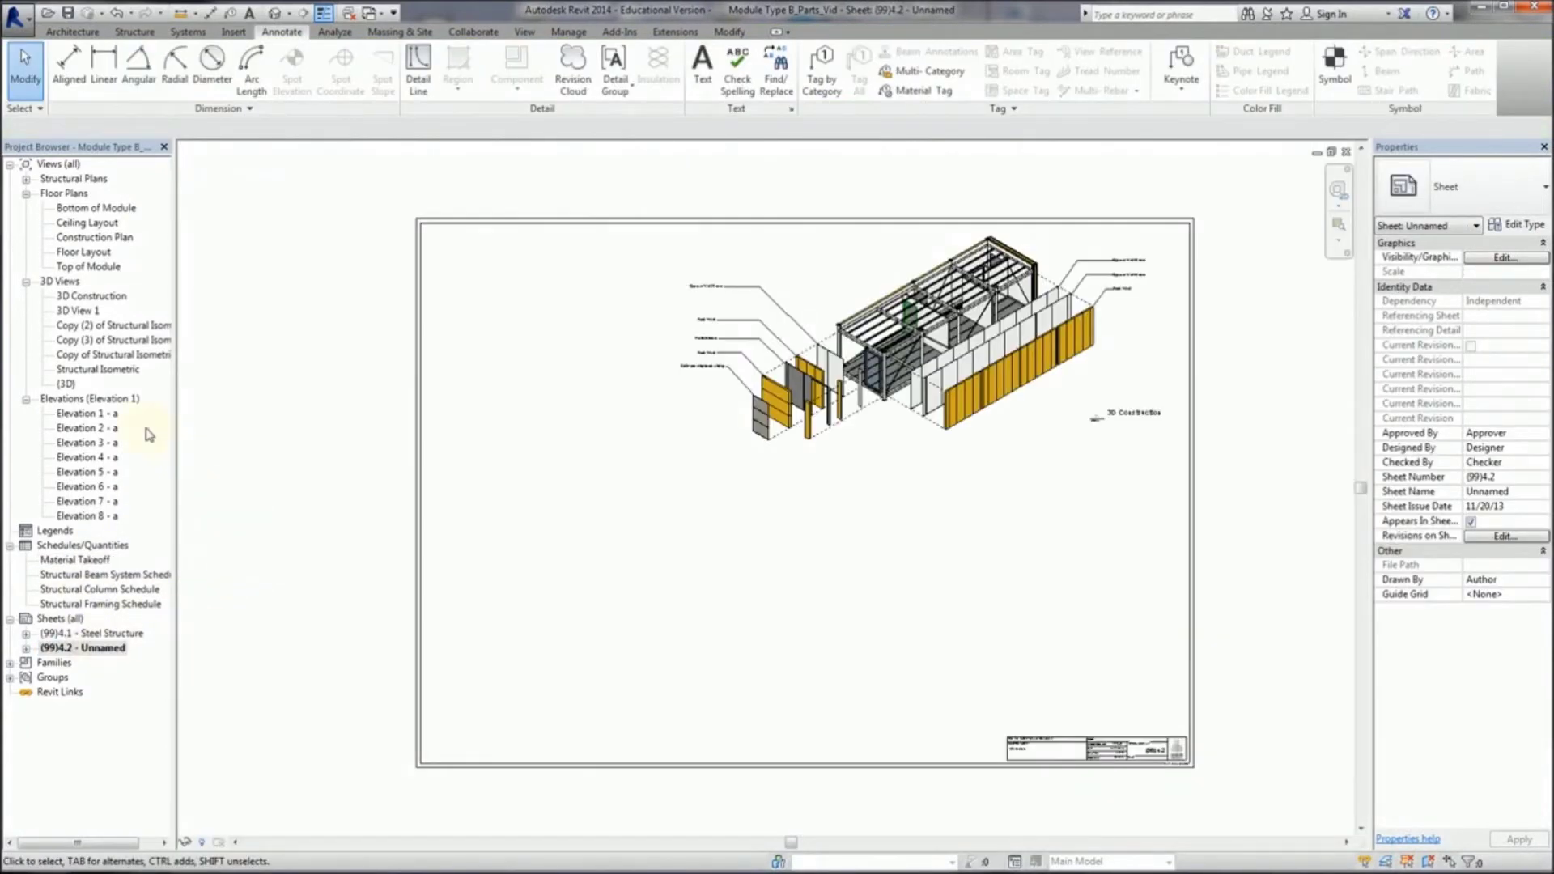
left_click(74, 560)
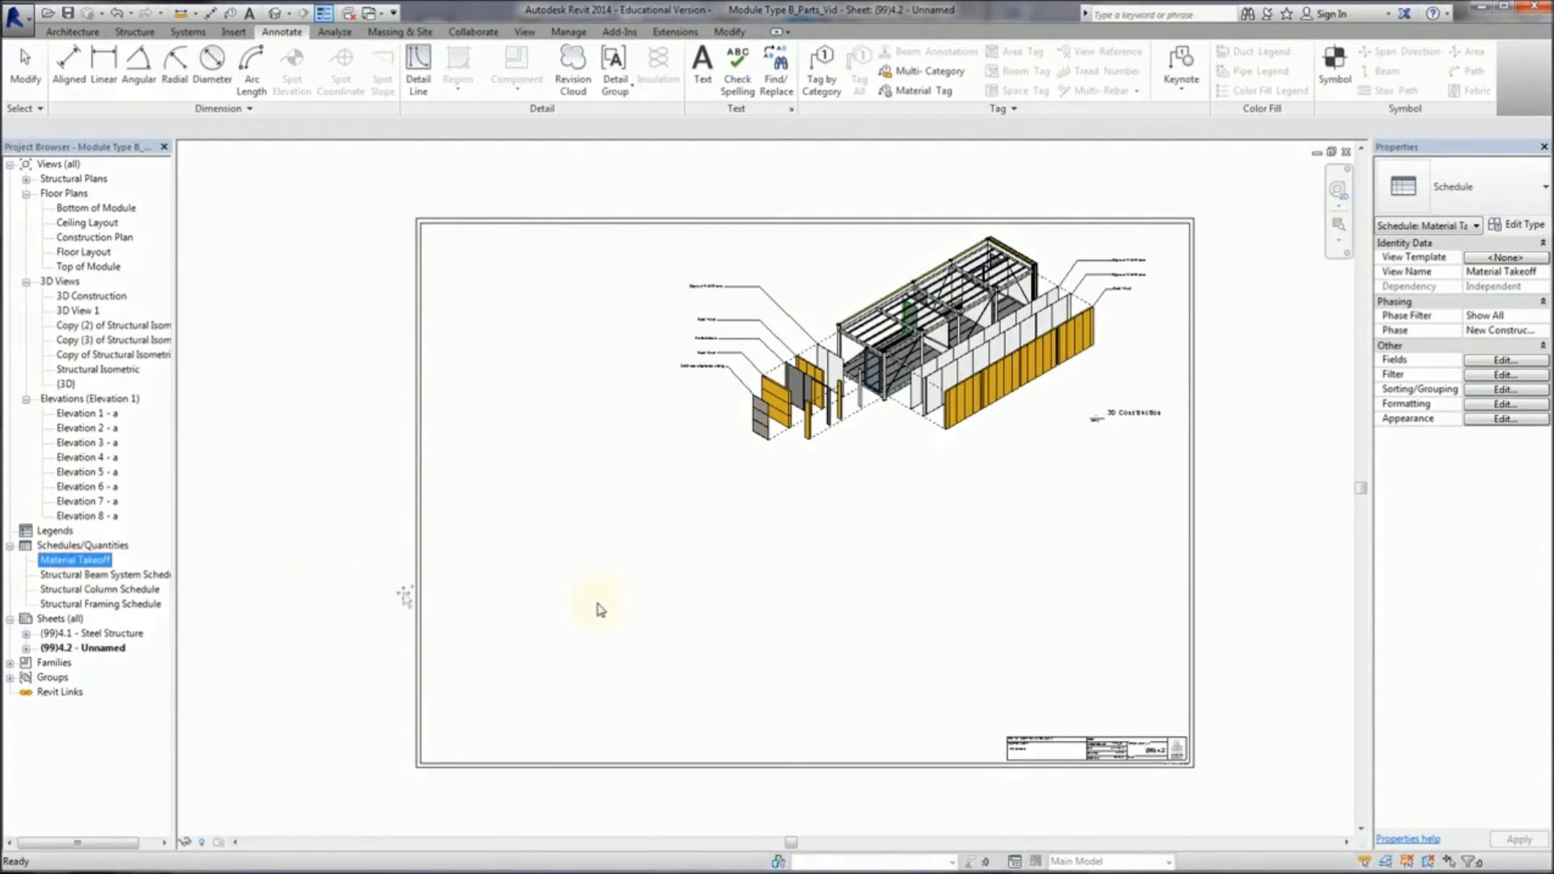
left_click_drag(883, 613, 854, 614)
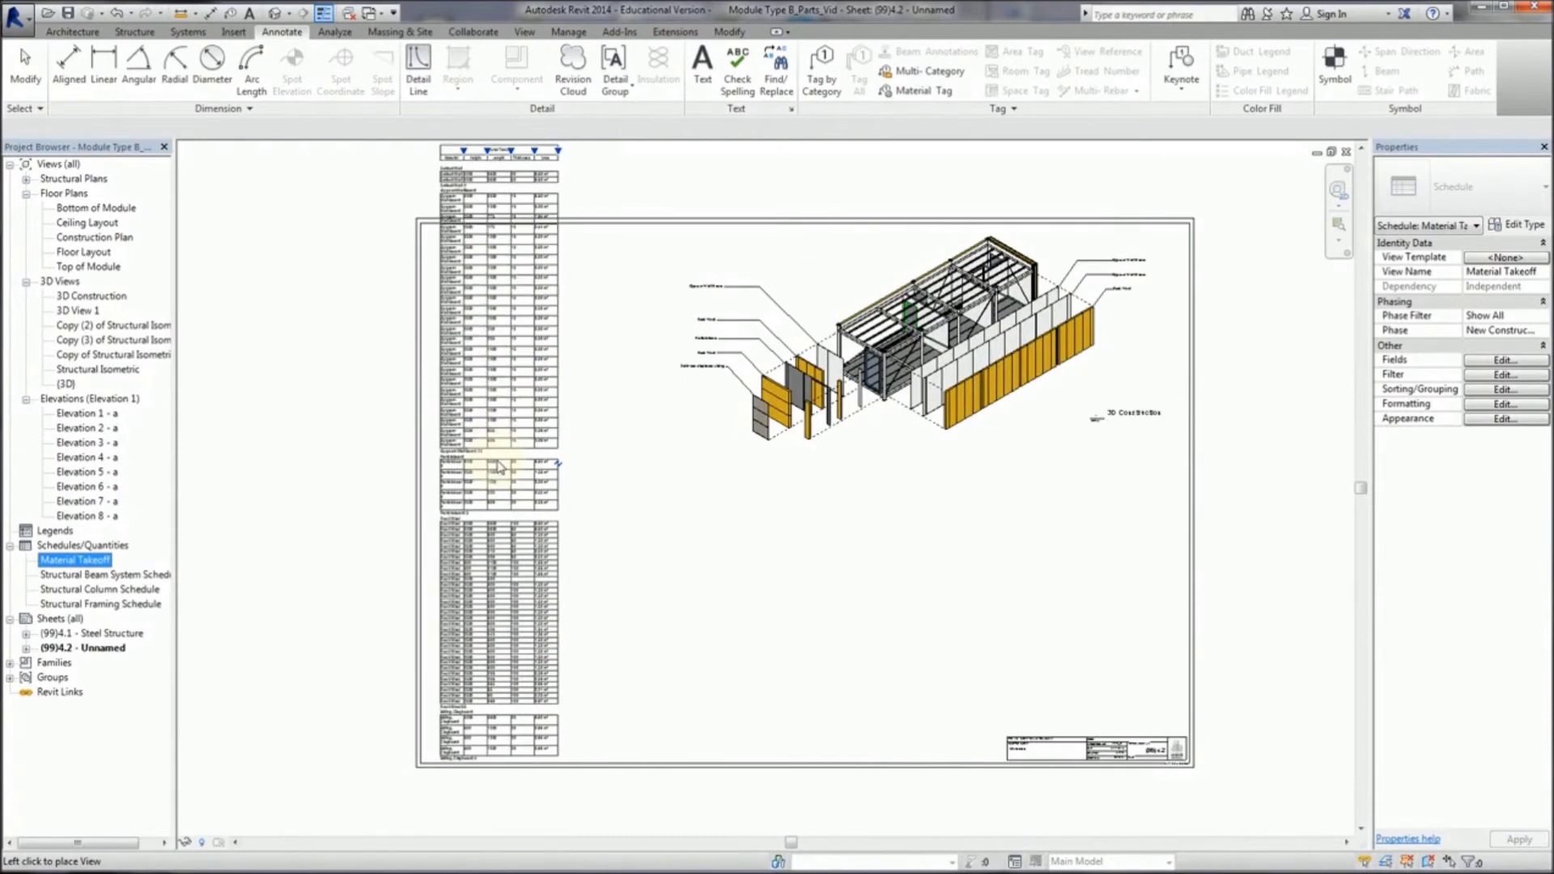
left_click(499, 467)
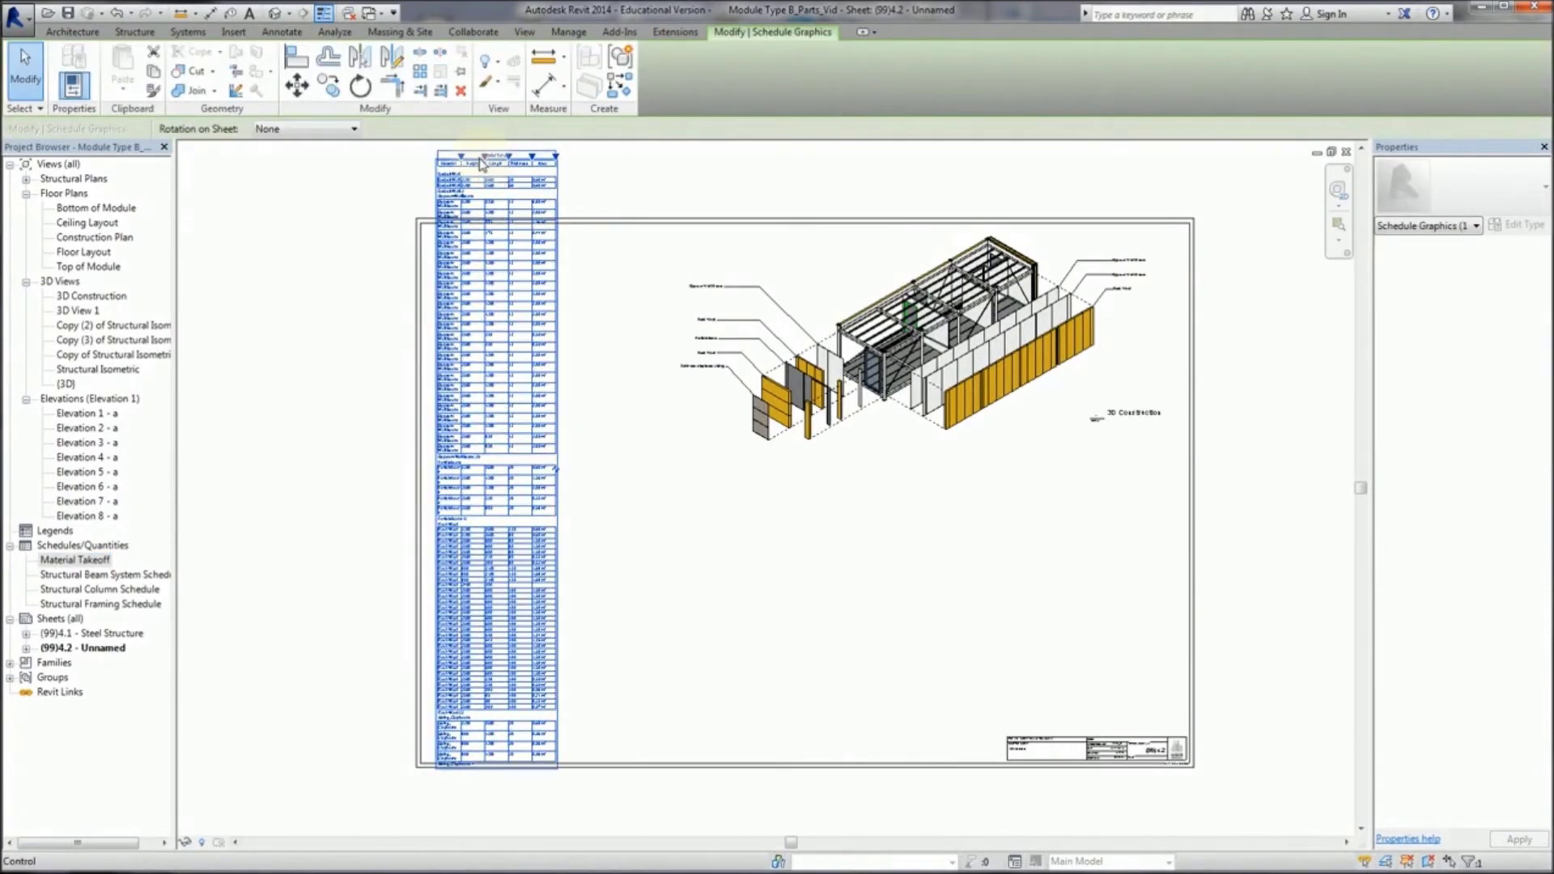
Step: Widen the Material column of the placed schedule so its names fit one line, and move the table inside the sheet border
left_click_drag(462, 160, 496, 168)
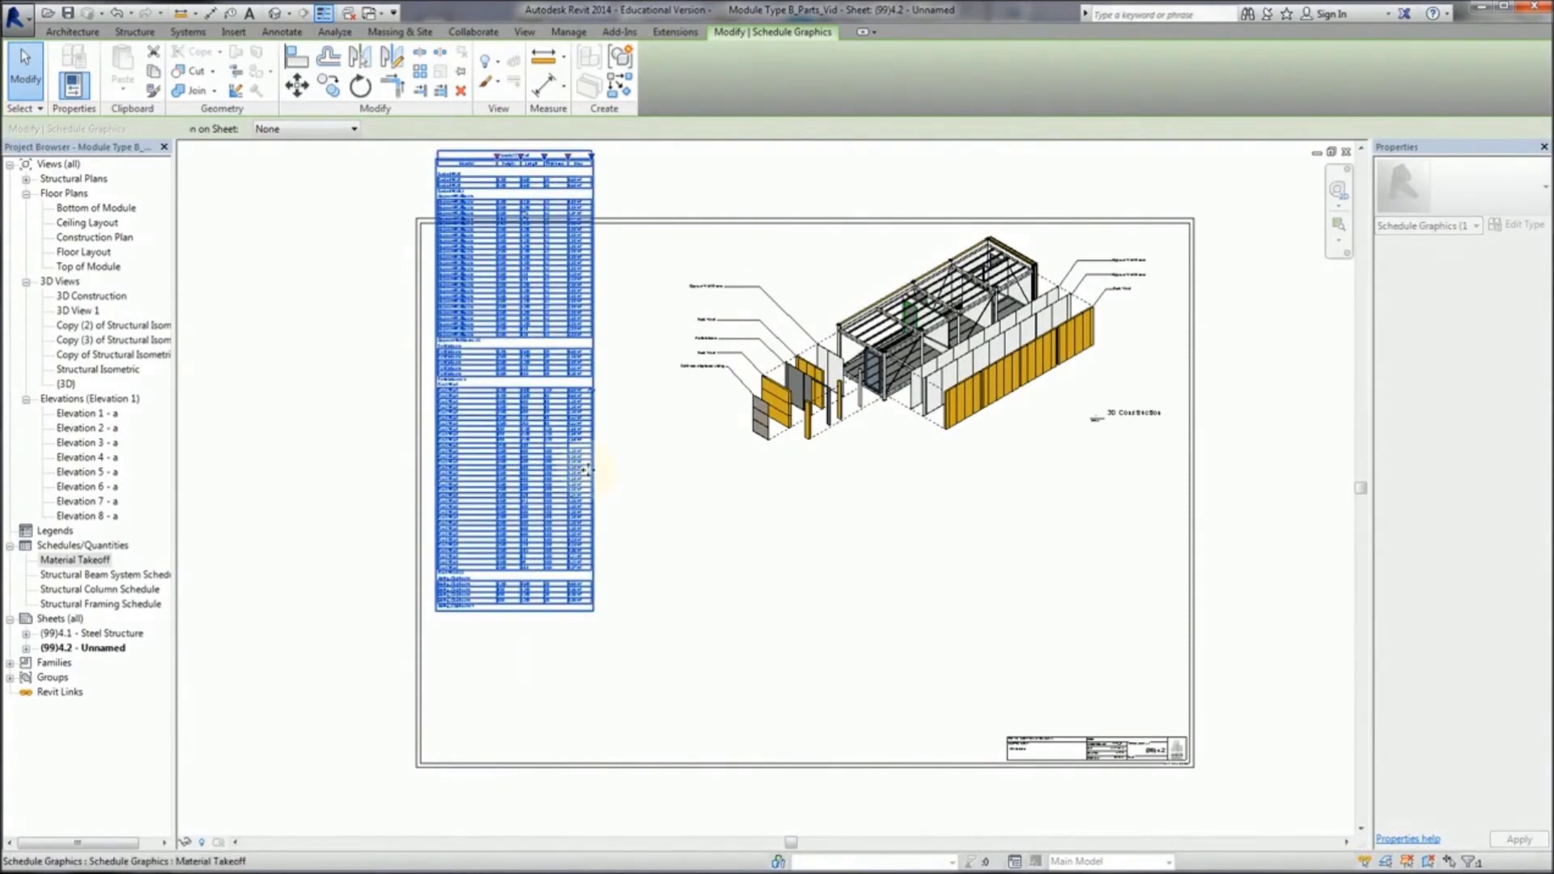
mouse_move(564, 469)
left_mouse_down()
mouse_move(555, 531)
mouse_move(572, 545)
left_mouse_up()
left_click(656, 521)
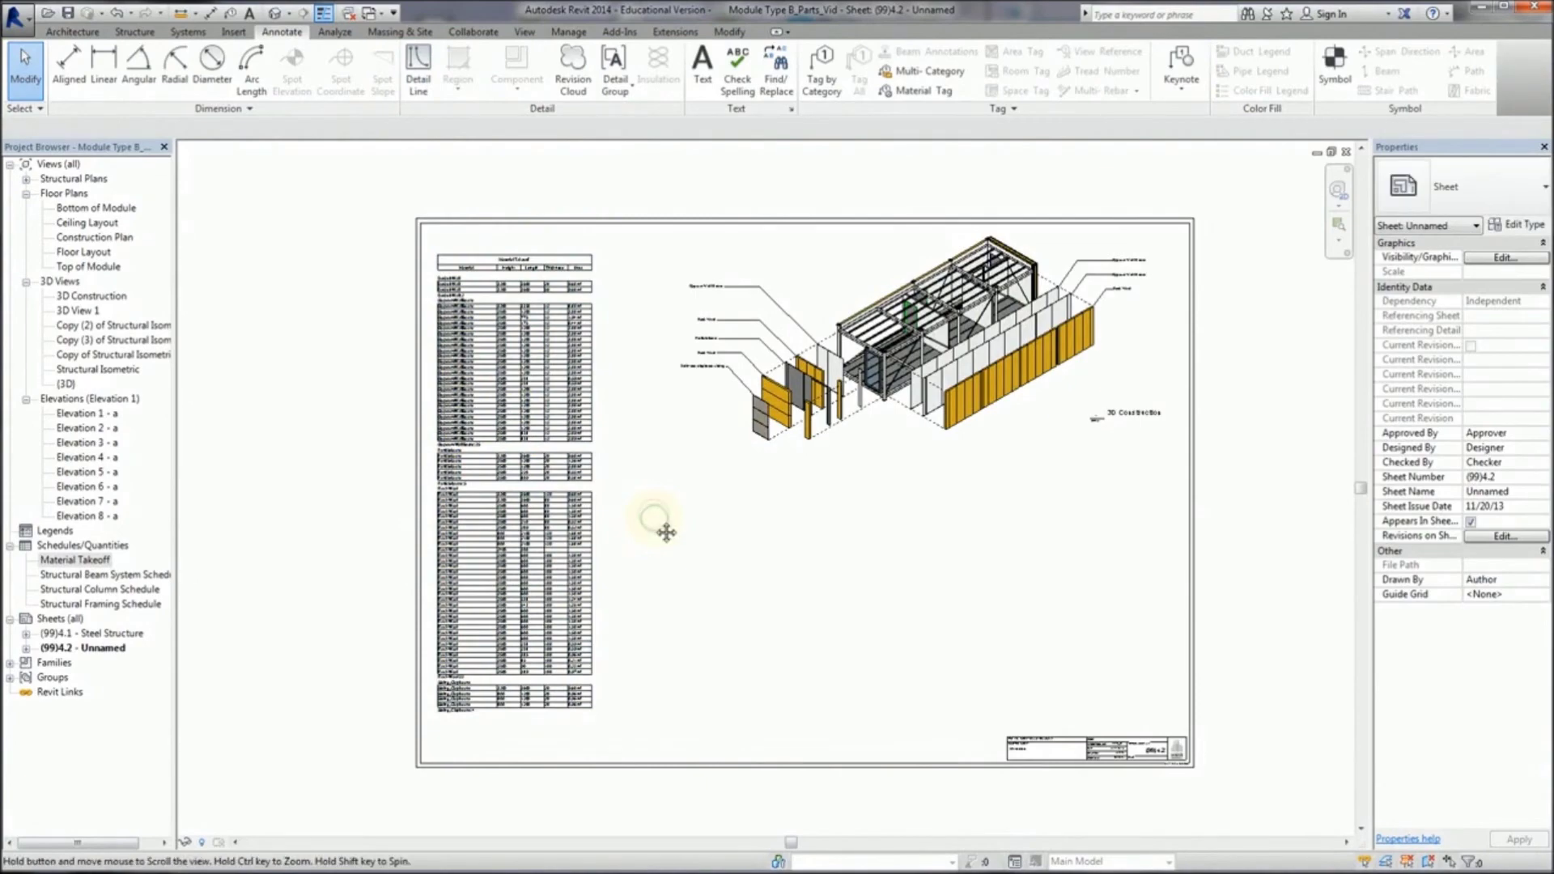
Step: Hide the Material field in the Material Takeoff schedule and return to sheet (99)4.2
scroll(550, 541, "up", 3)
scroll(550, 540, "up", 2)
middle_click_drag(538, 513, 606, 349)
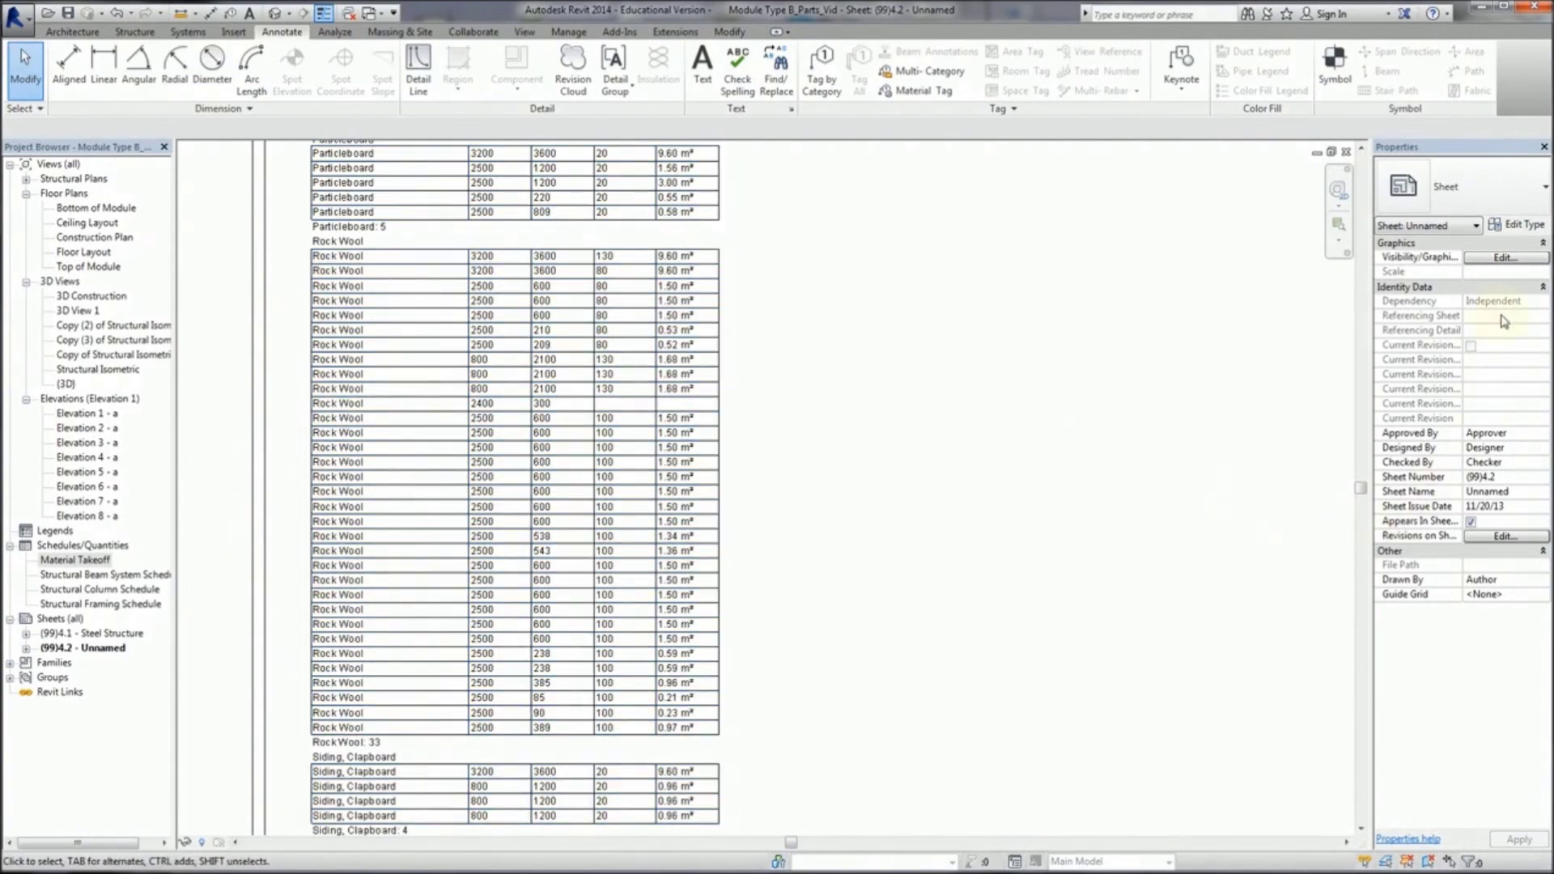
double_click(79, 560)
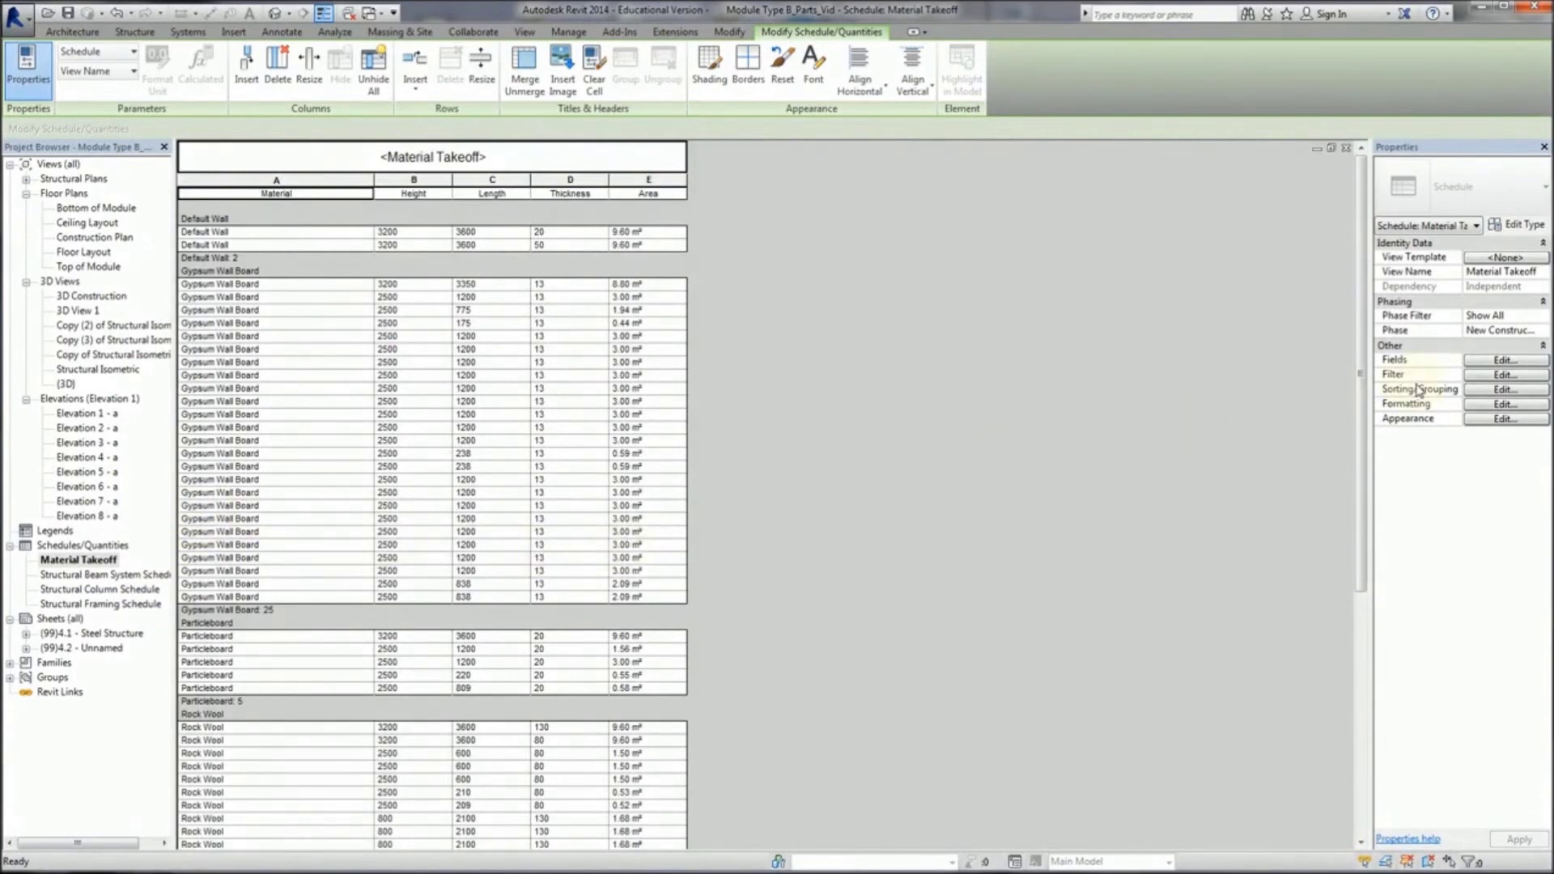
left_click(1493, 376)
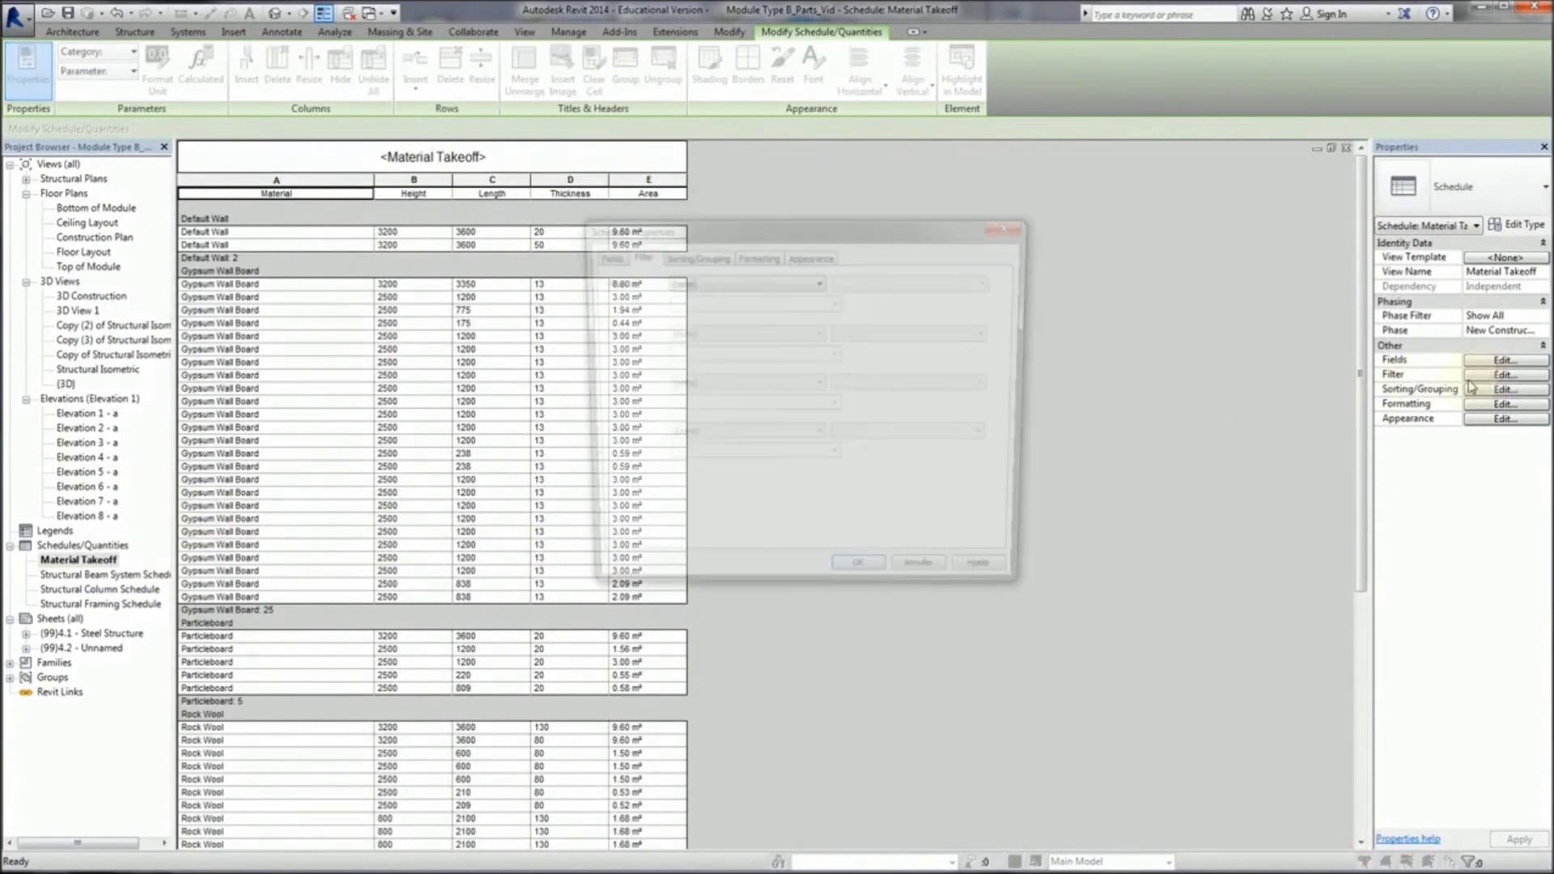
left_click(689, 255)
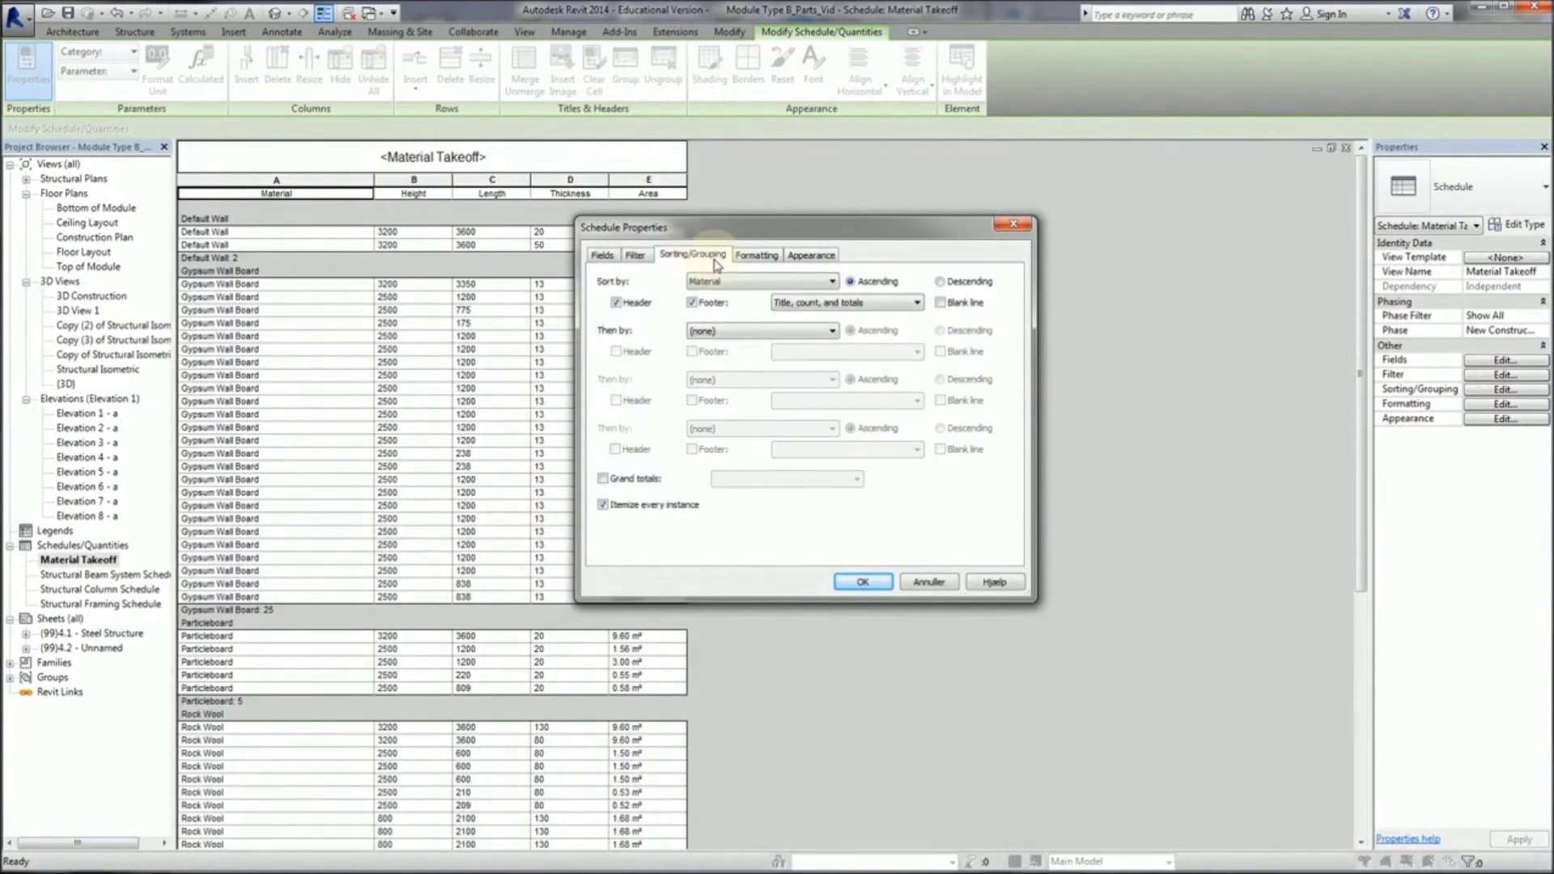
left_click(753, 257)
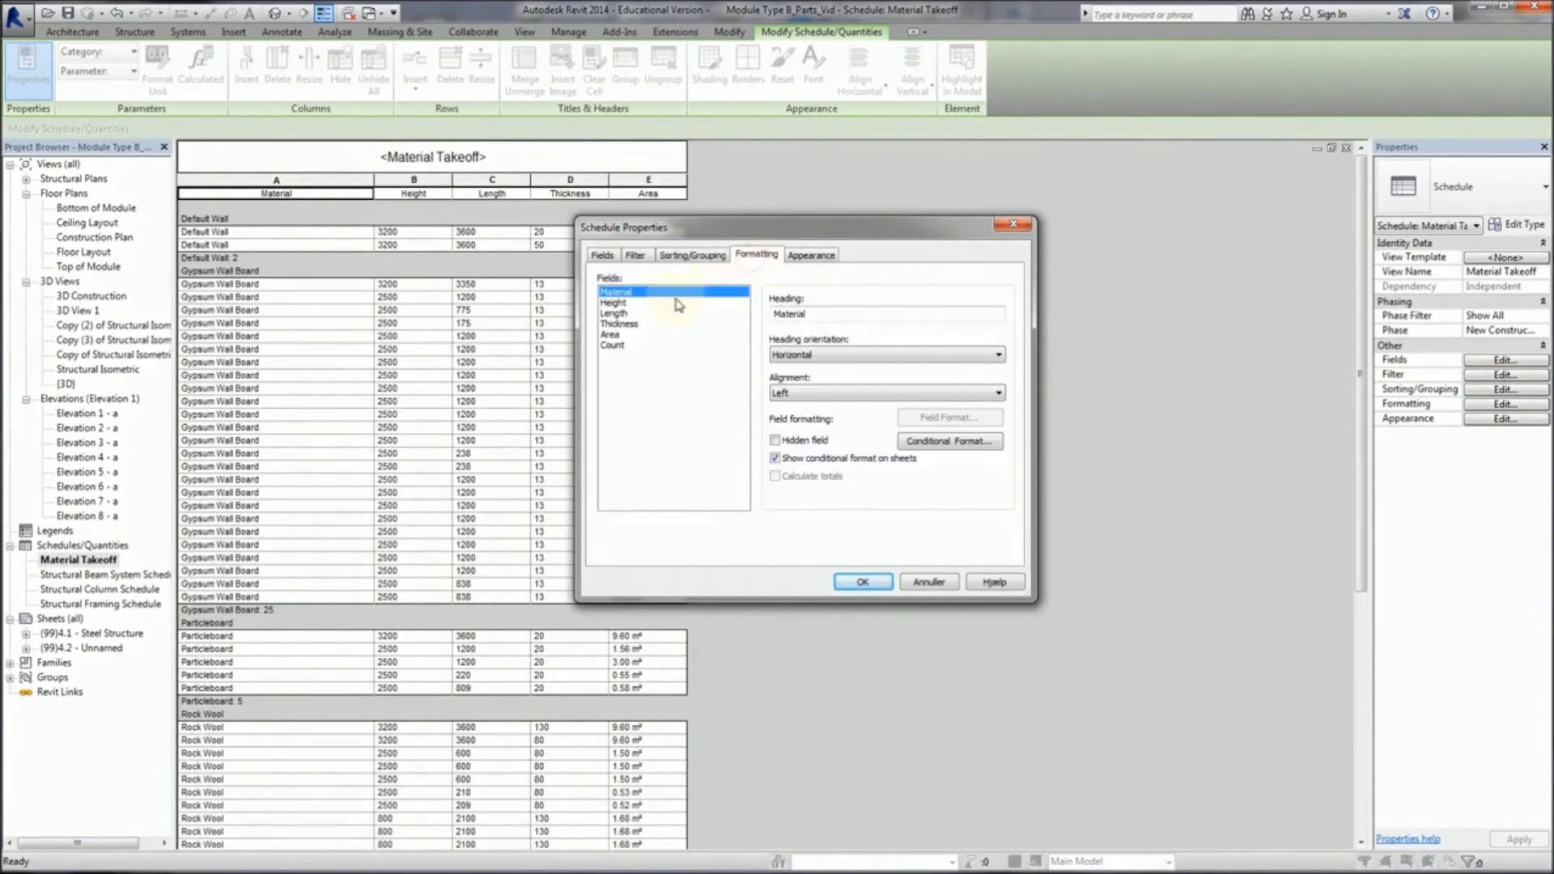
left_click(776, 441)
left_click(859, 581)
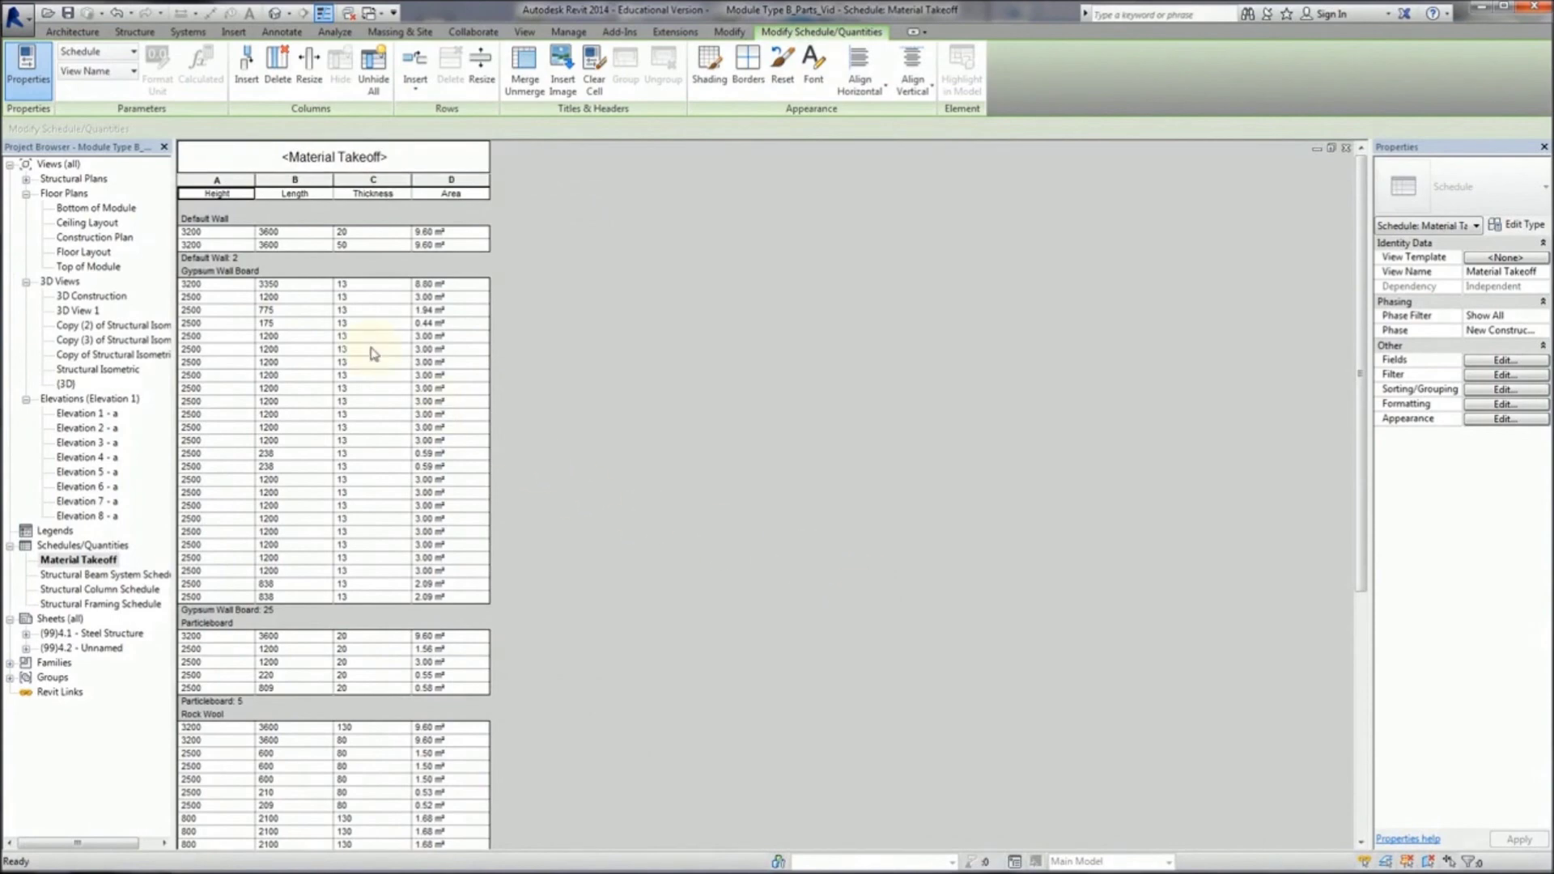
double_click(91, 648)
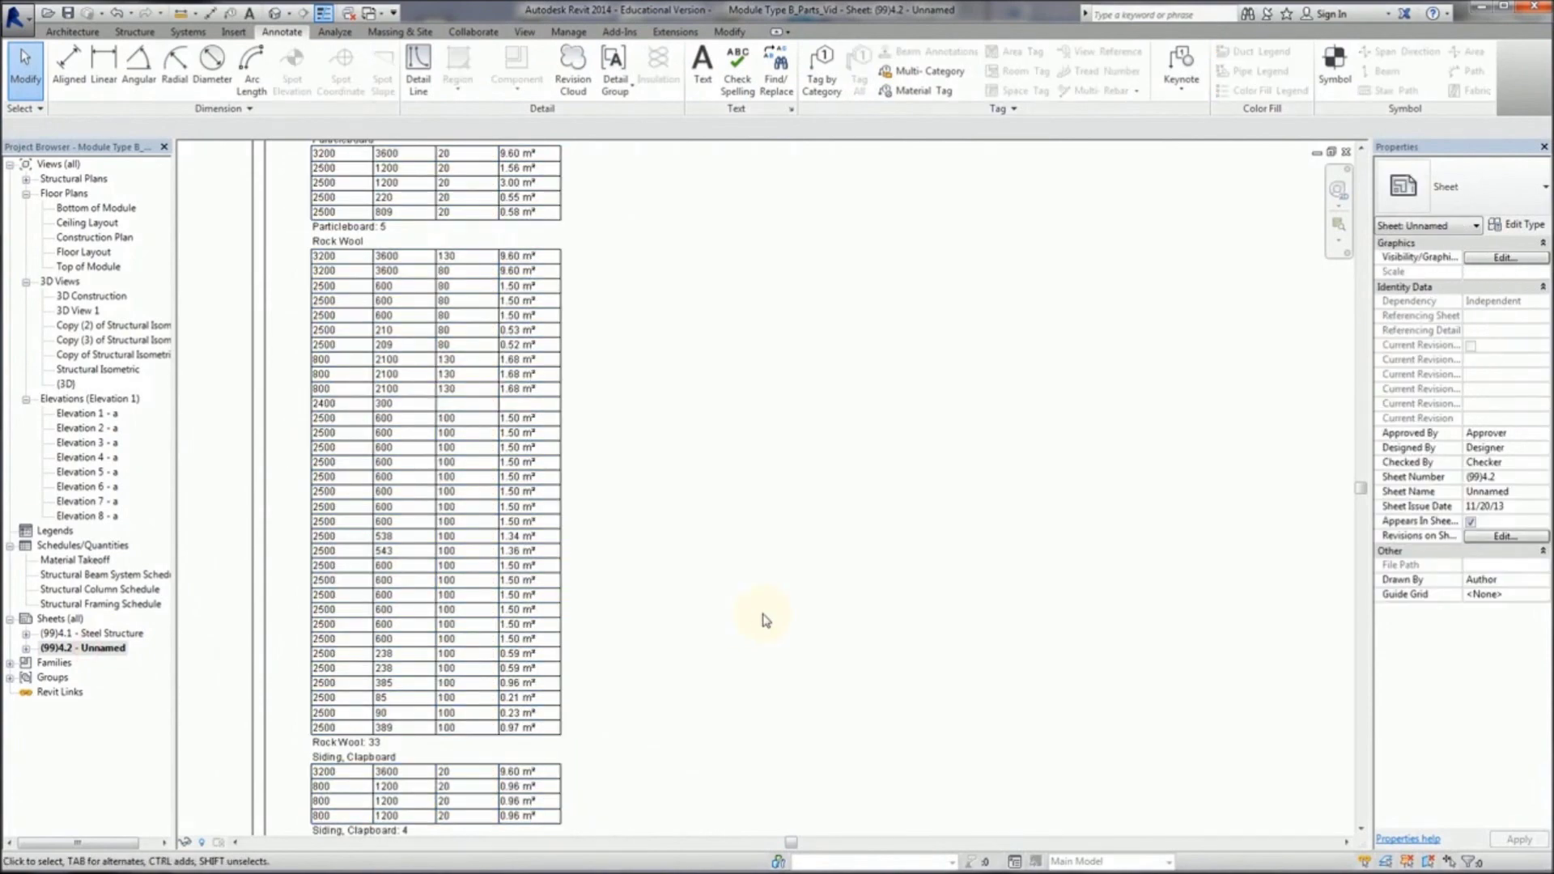
scroll(765, 620, "down", 5)
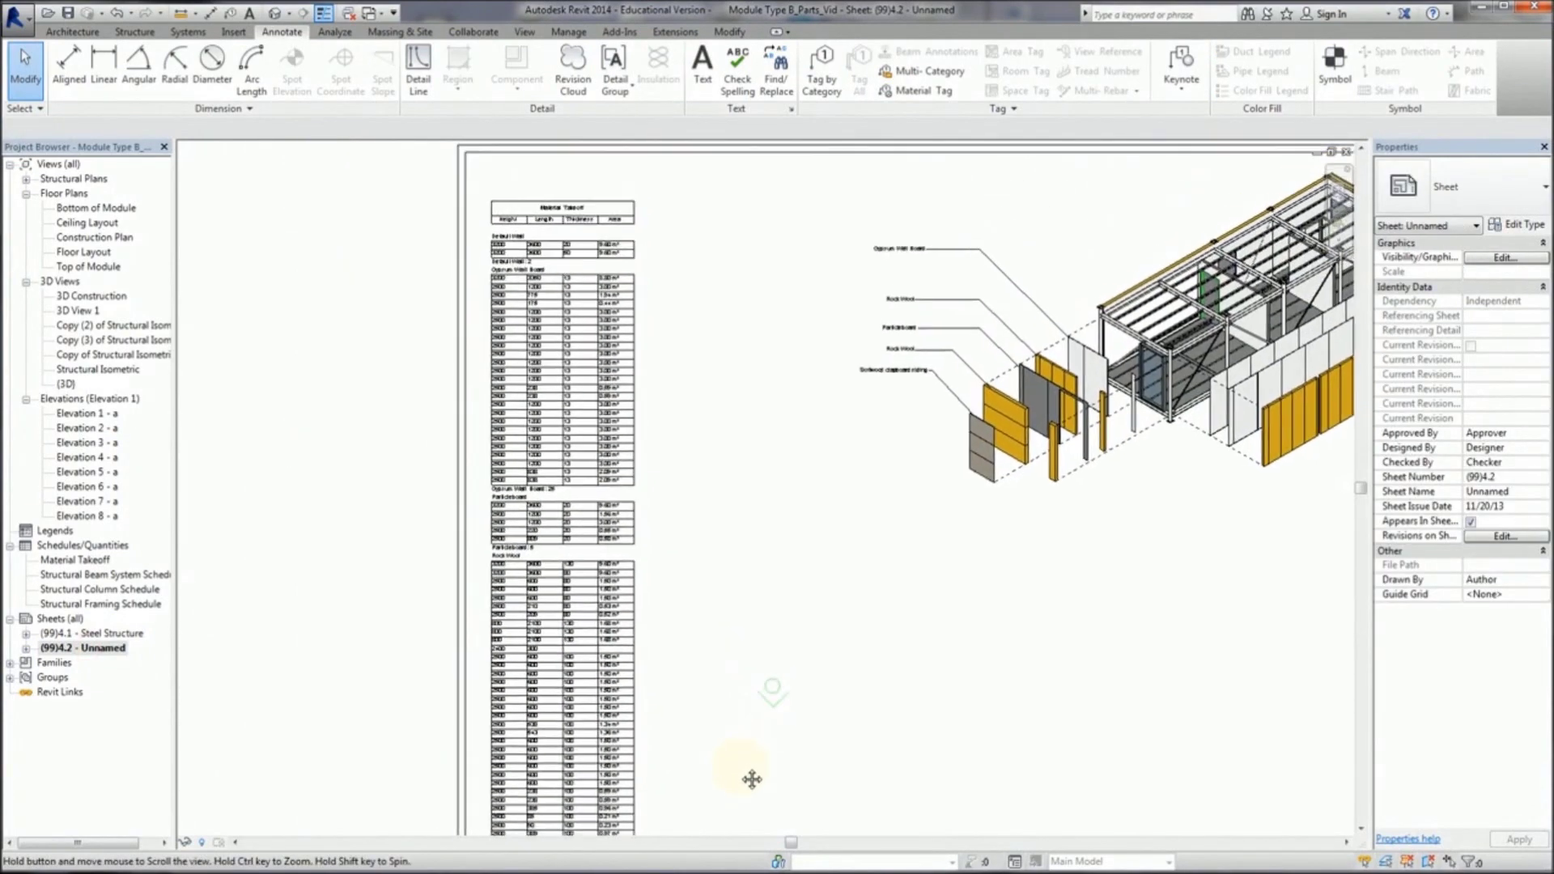